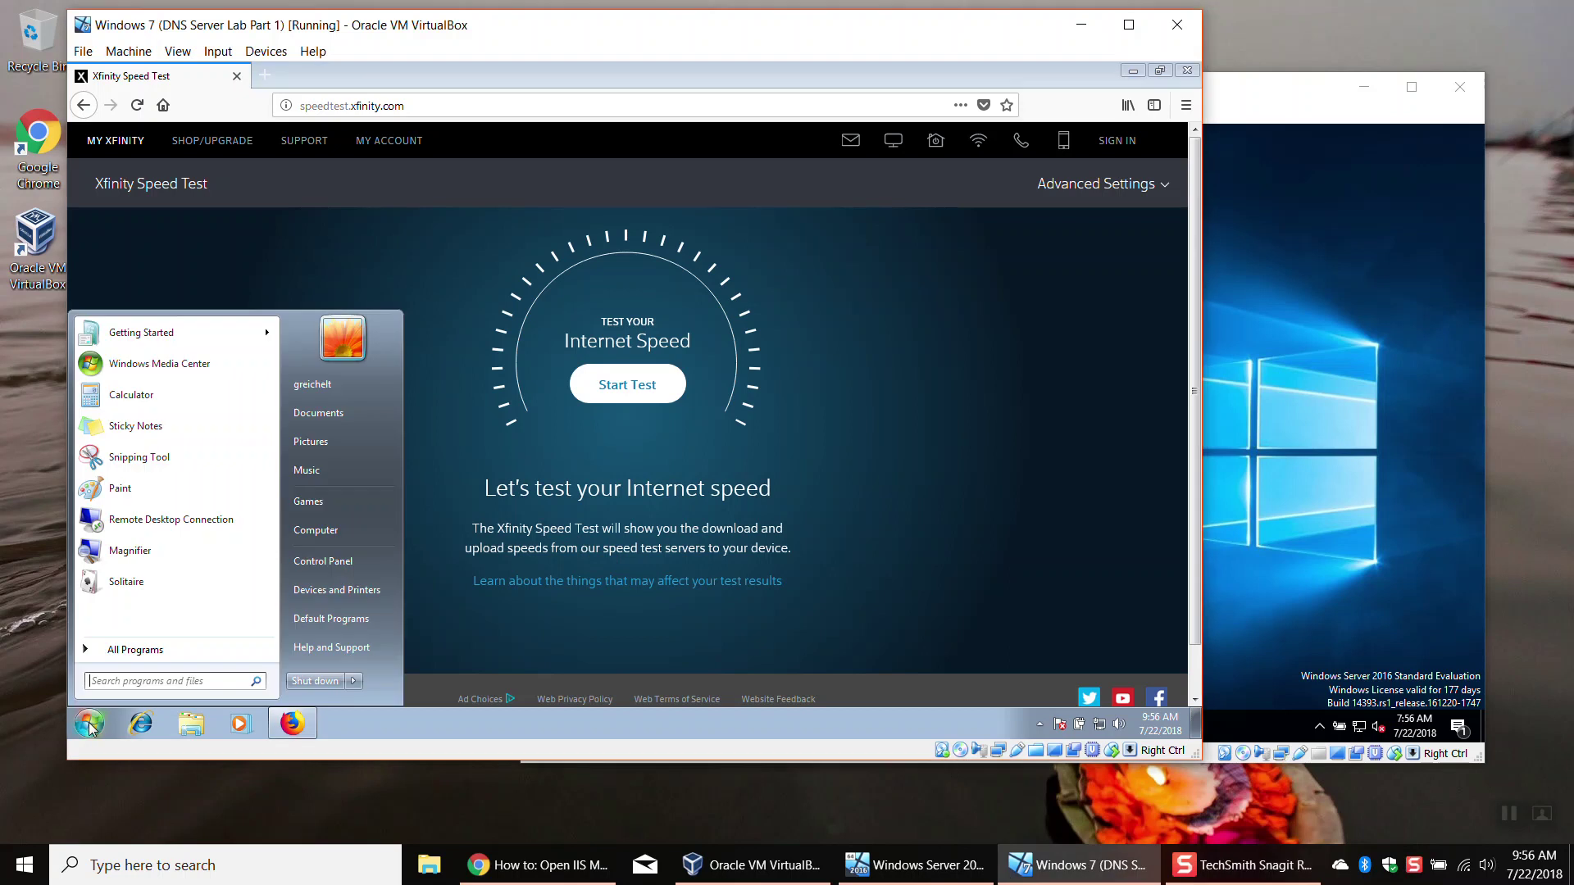
# Step: Restart the Windows 7 VM, then restart Server 2016 with reason Operating System: Recovery (Unplanned)
pyautogui.click(354, 681)
pyautogui.click(402, 659)
pyautogui.click(1305, 119)
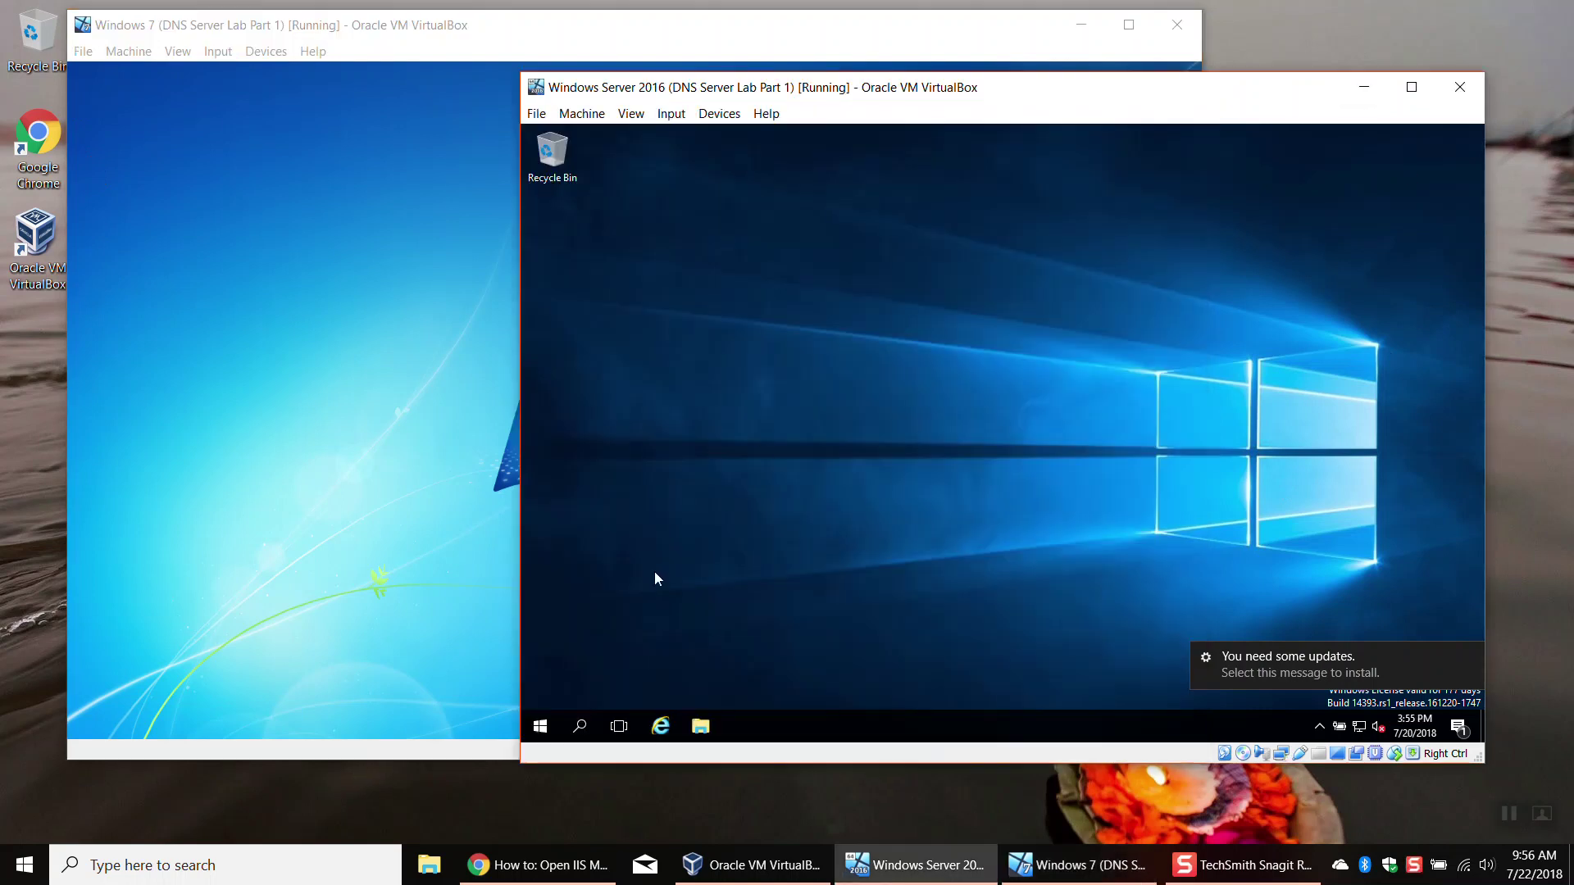
pyautogui.click(543, 726)
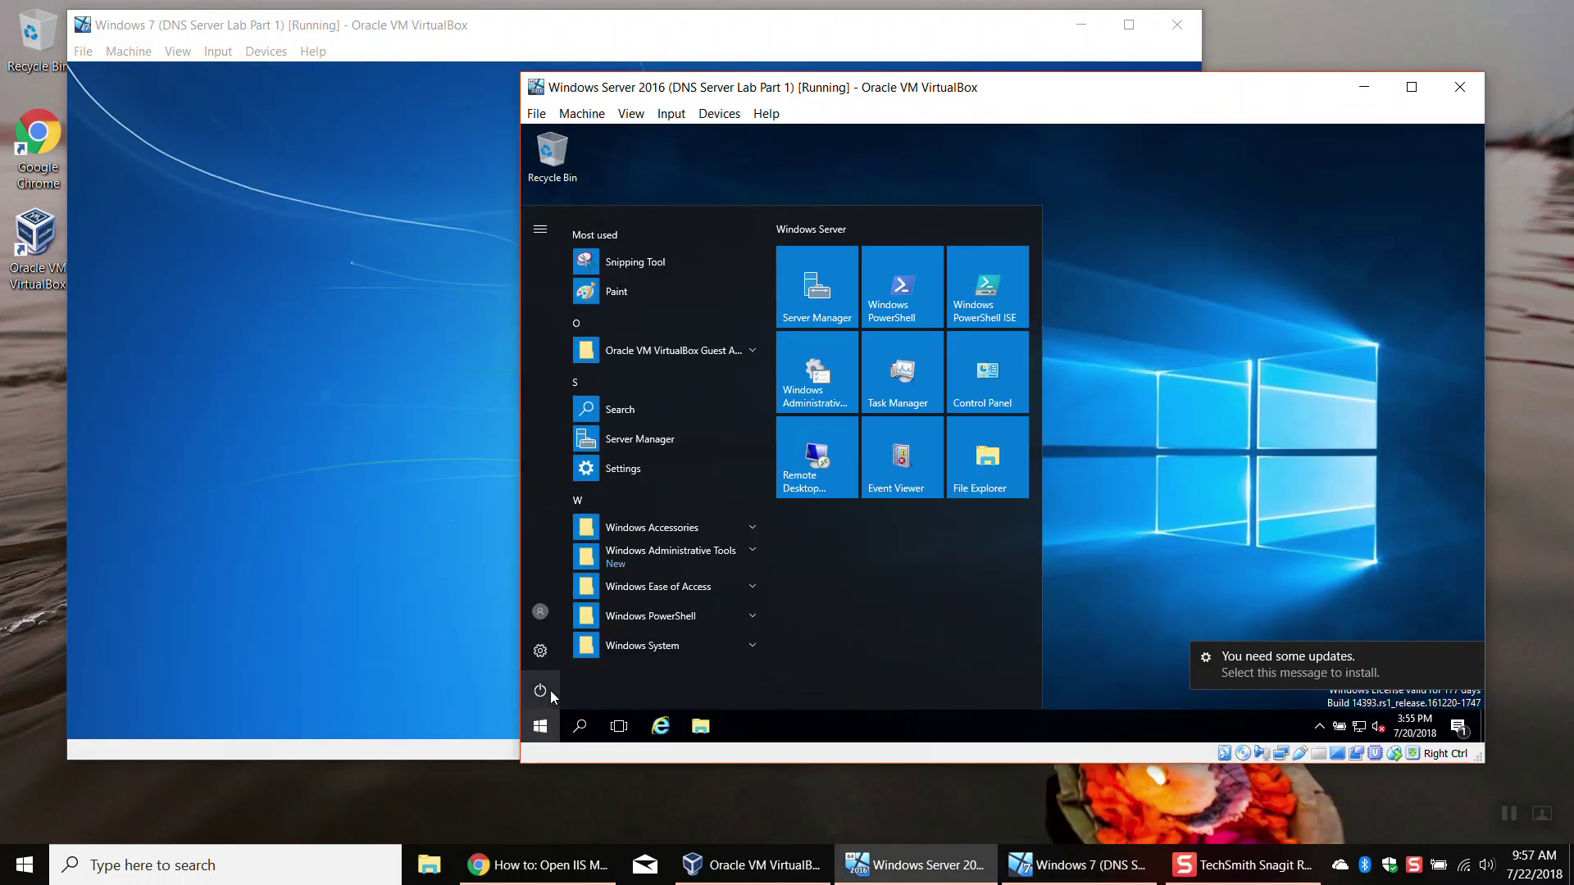
pyautogui.click(549, 690)
pyautogui.click(578, 626)
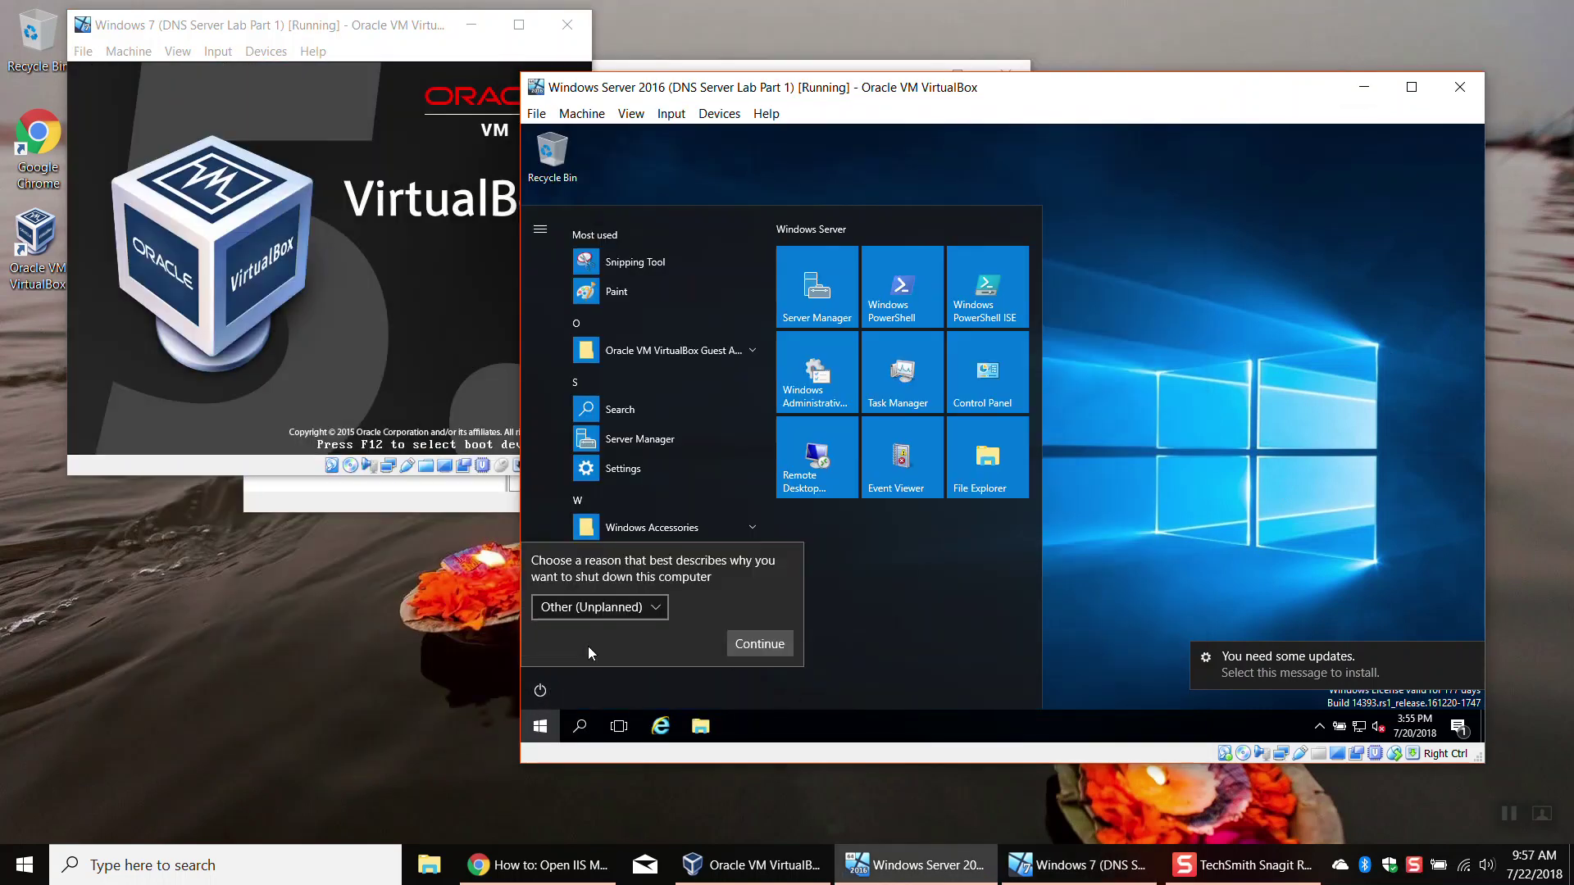
pyautogui.click(647, 607)
pyautogui.click(607, 641)
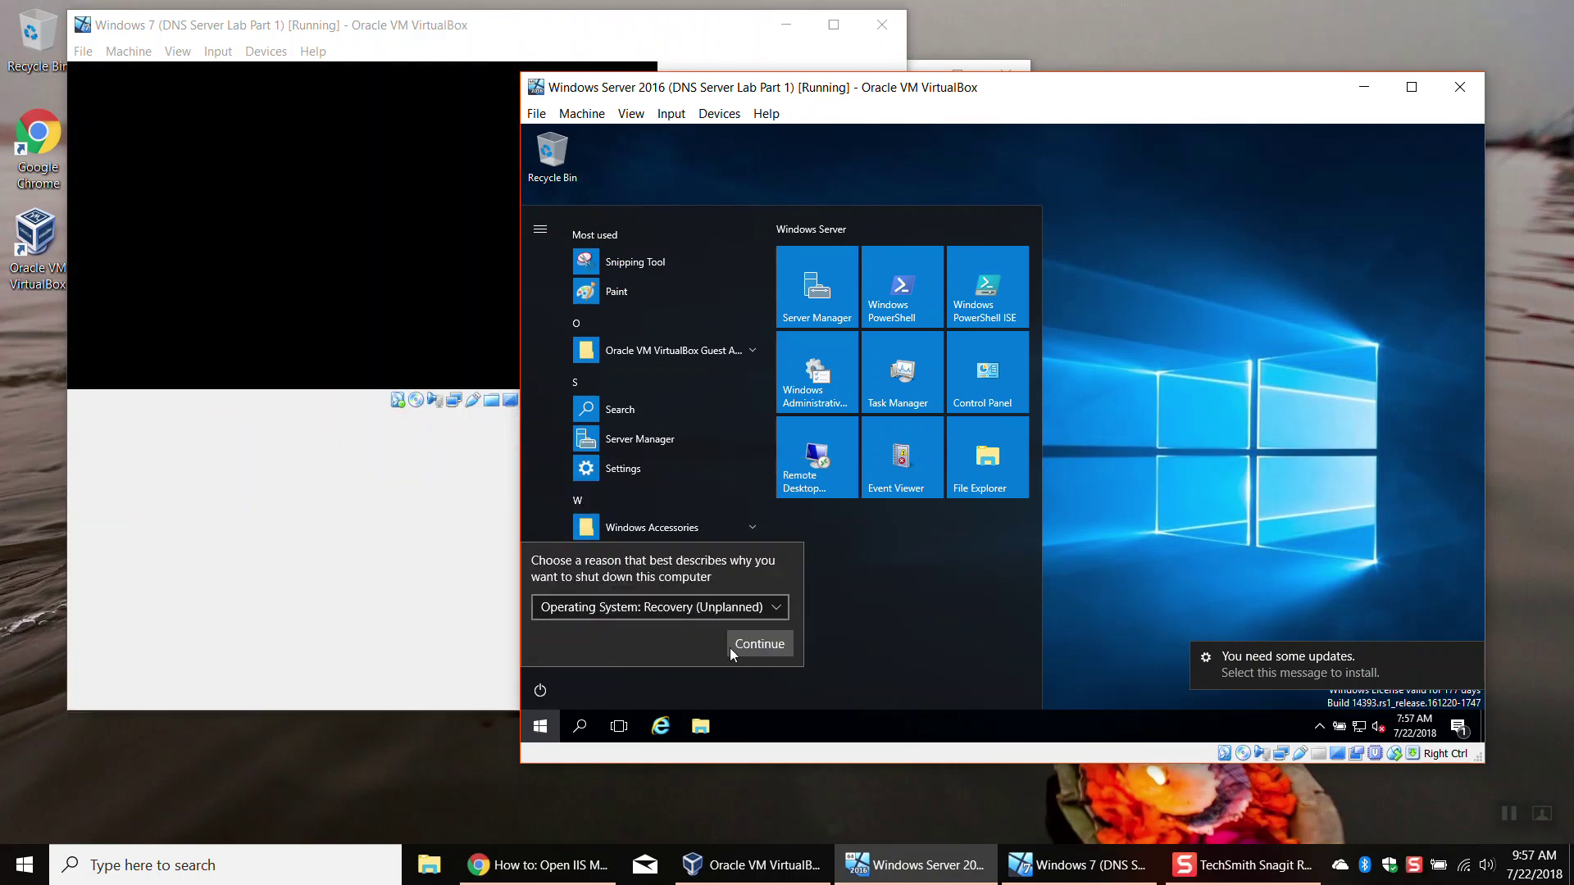
pyautogui.click(754, 642)
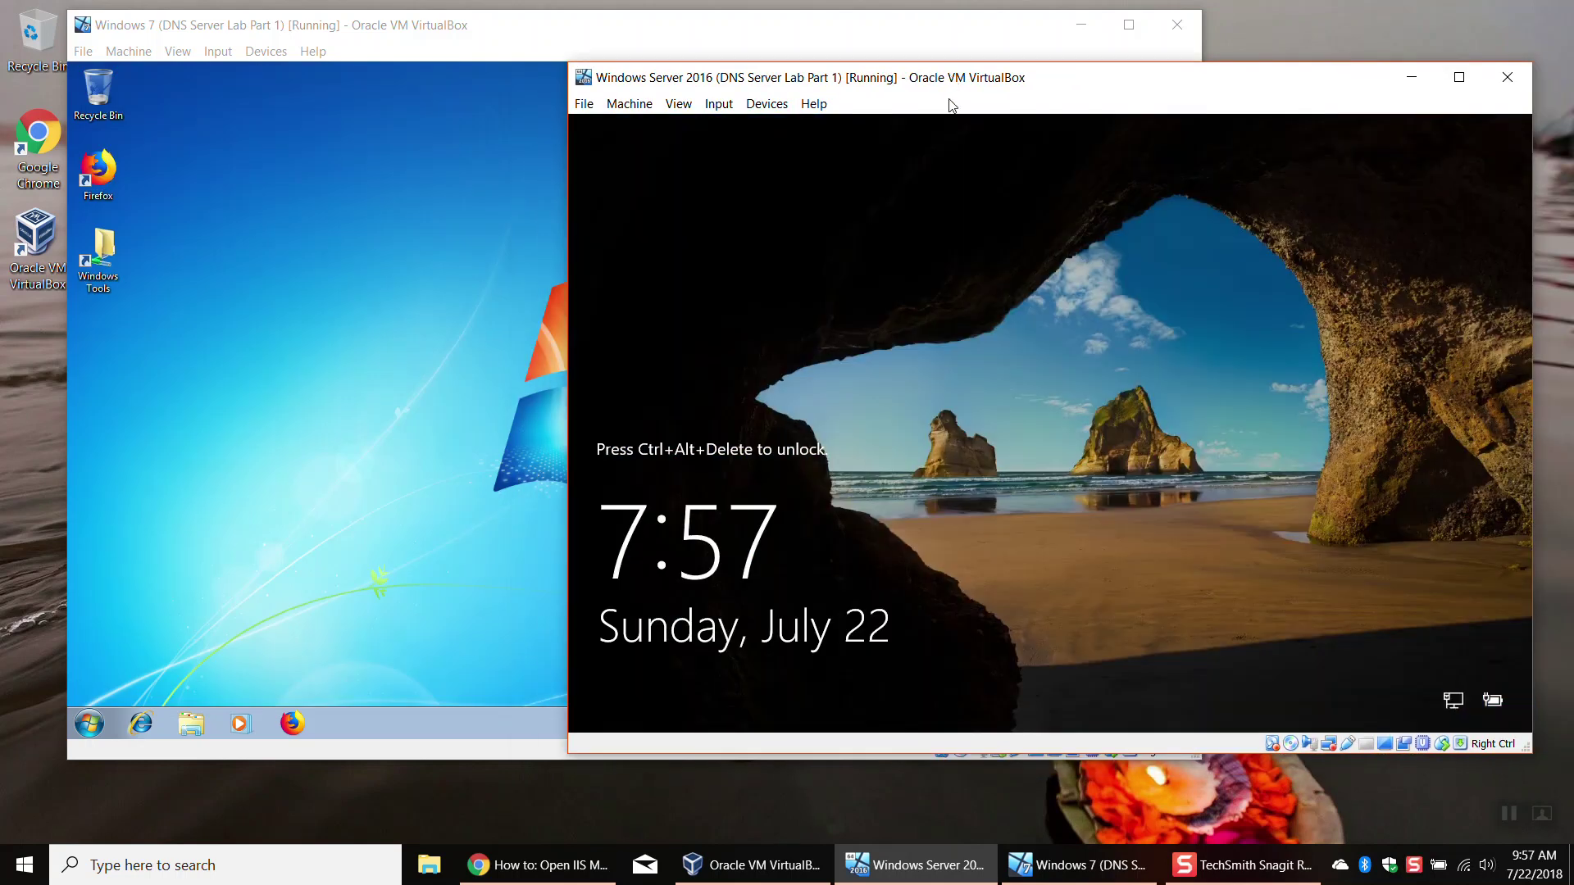
# Step: Send Ctrl-Alt-Del to Server 2016 and sign in with the Administrator password, then switch to Windows 7
pyautogui.click(718, 104)
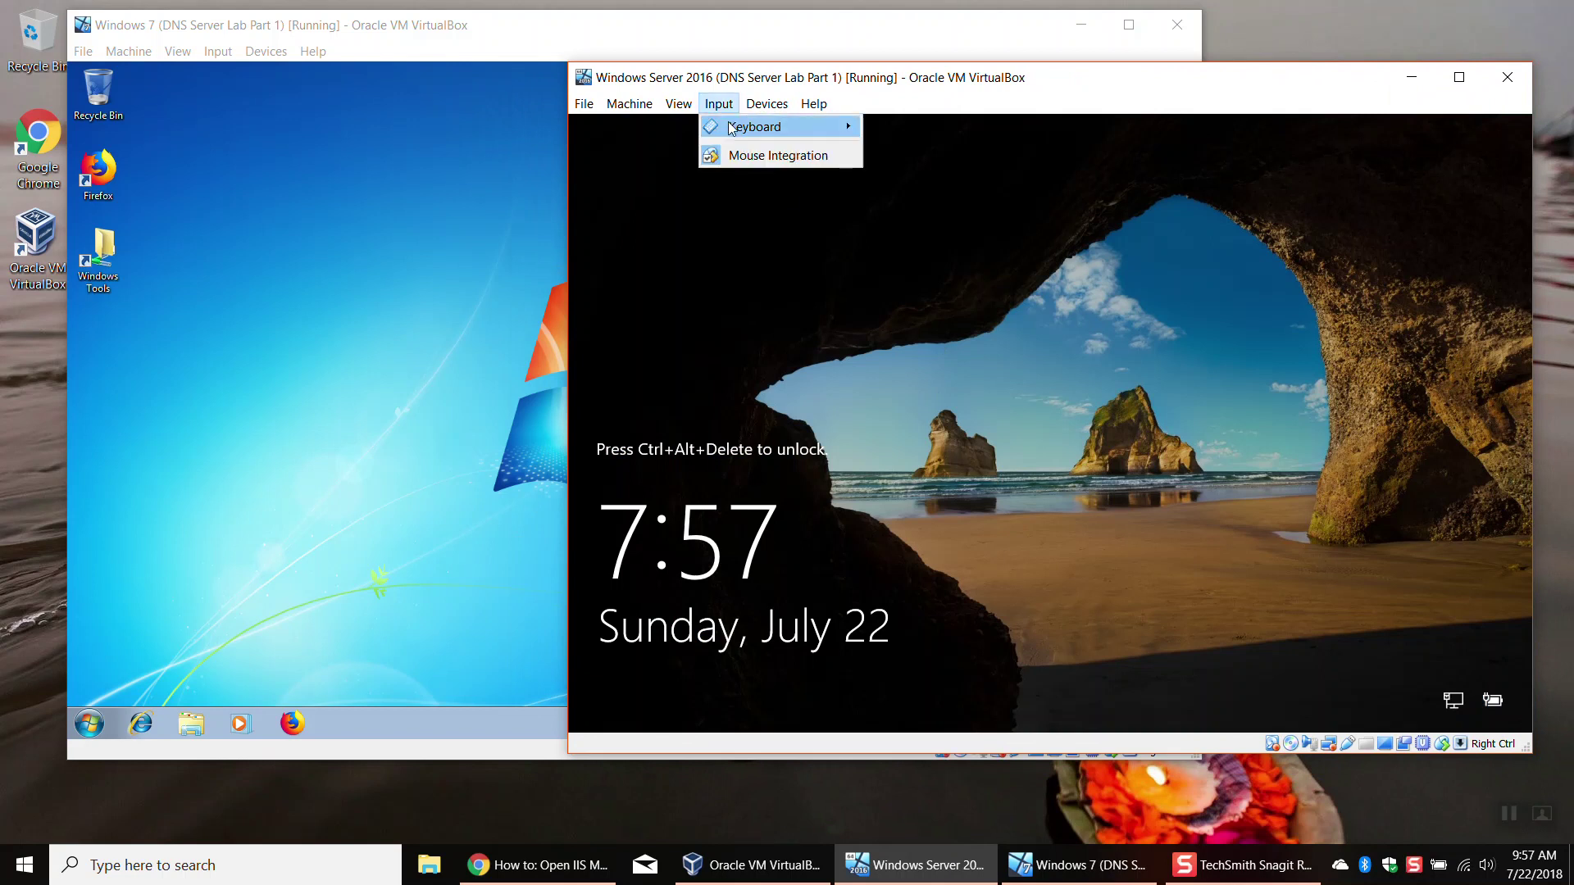
pyautogui.moveTo(770, 126)
pyautogui.click(904, 156)
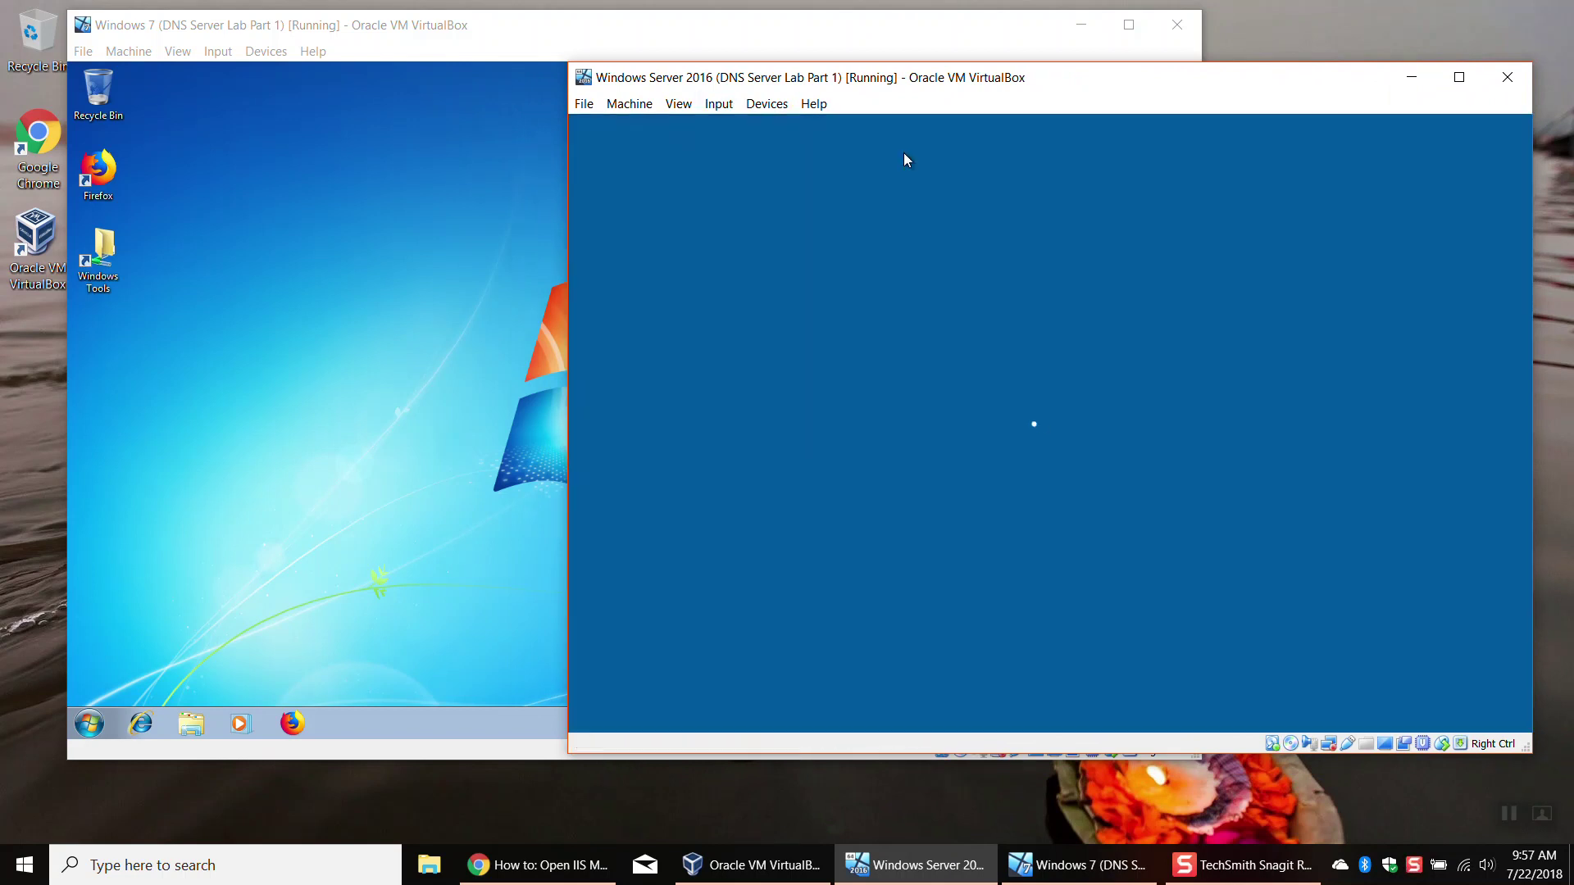
pyautogui.write('Pa$$w0rd')
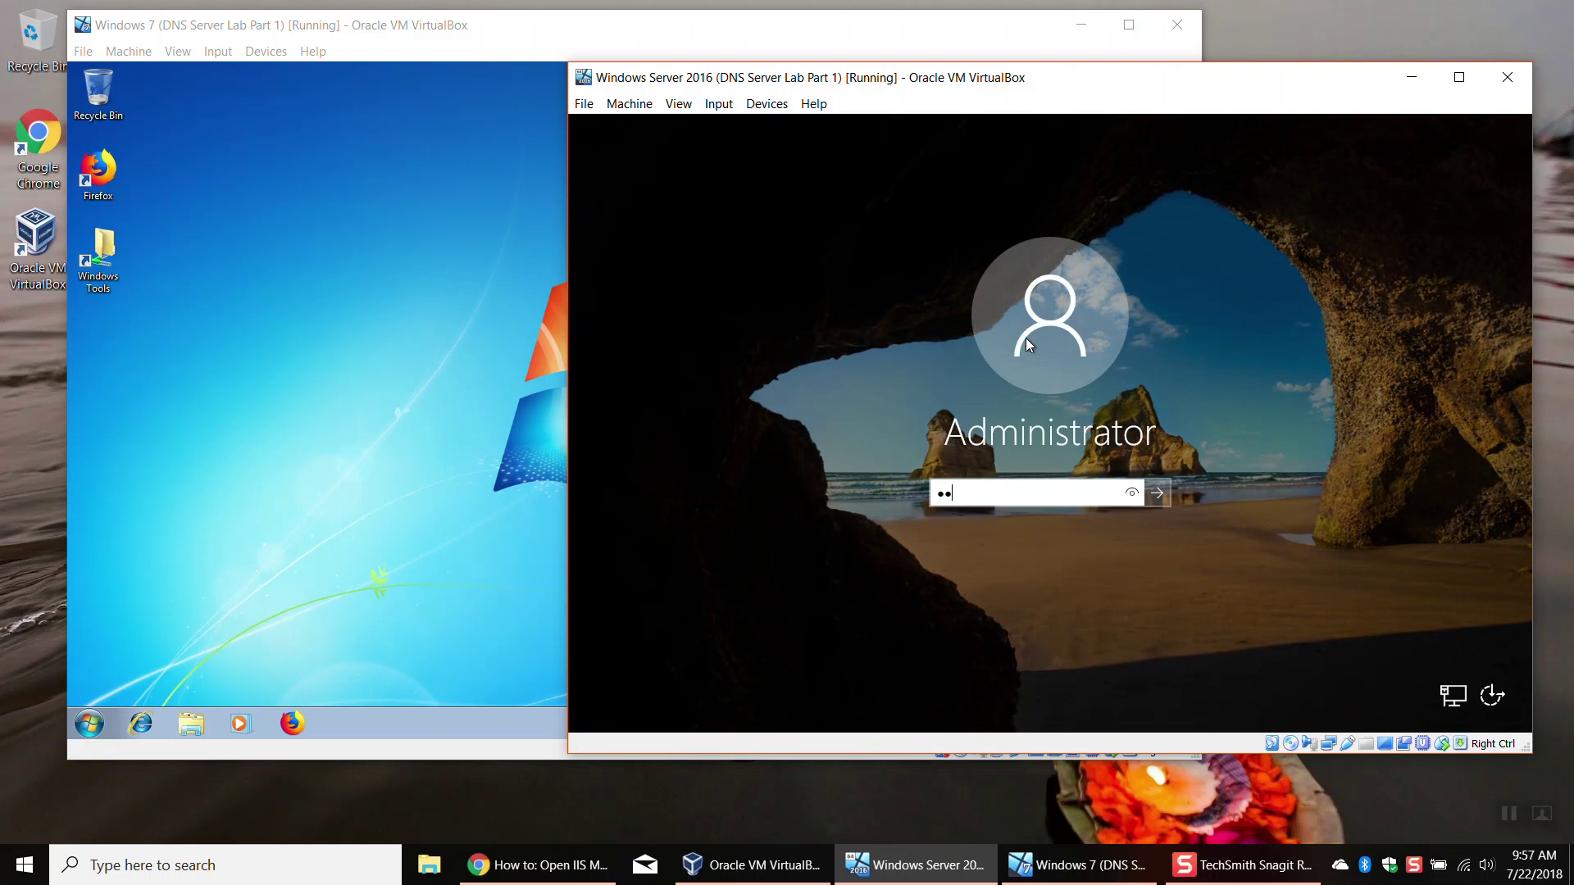
pyautogui.press('Return')
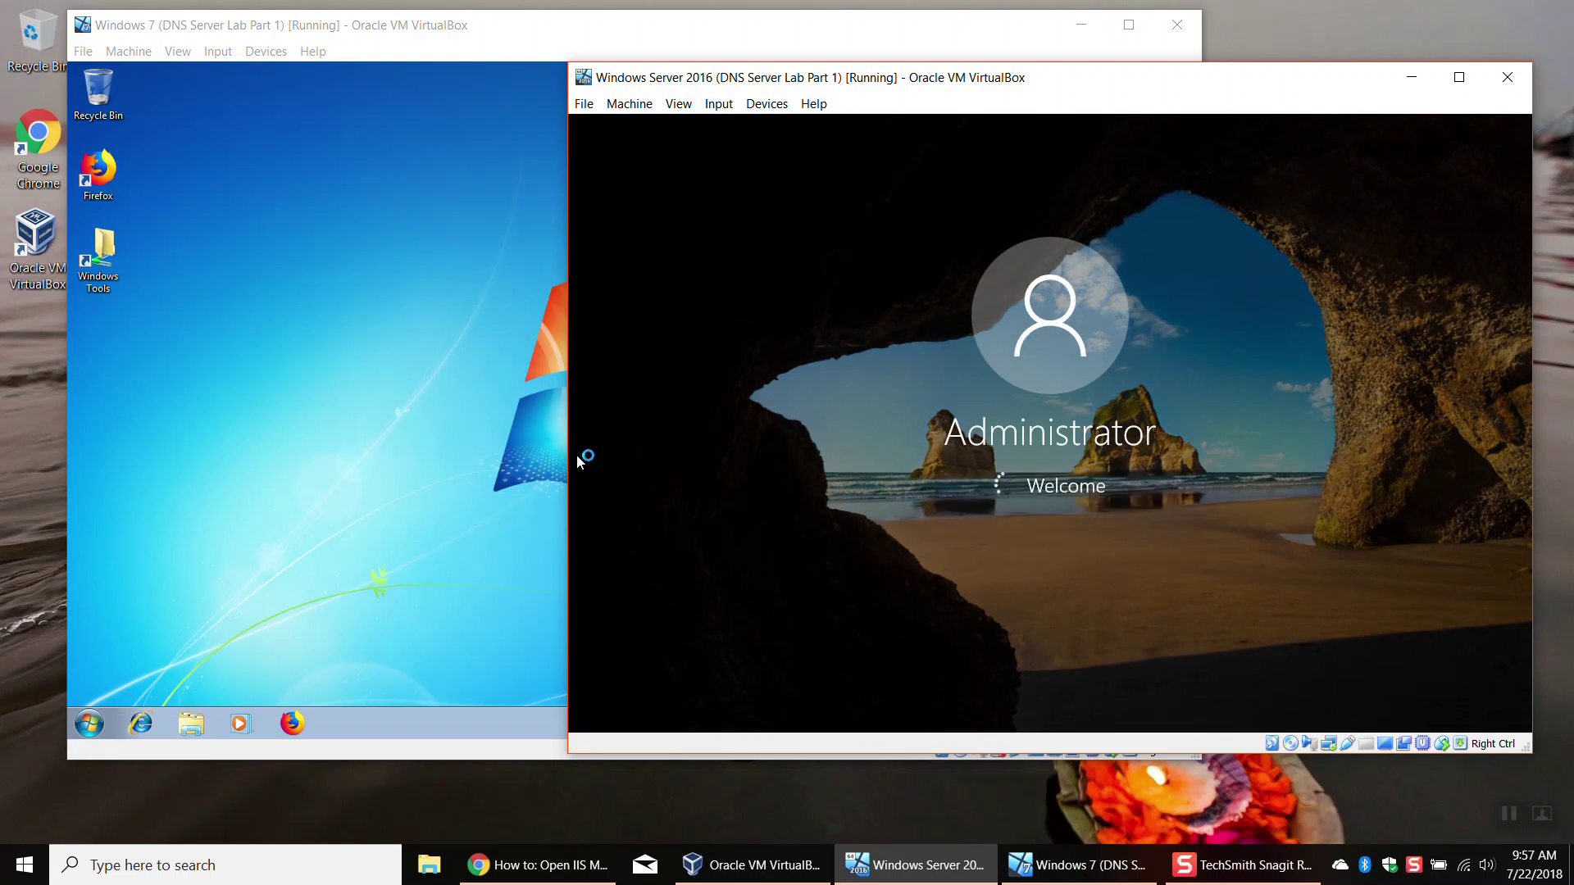
pyautogui.click(438, 447)
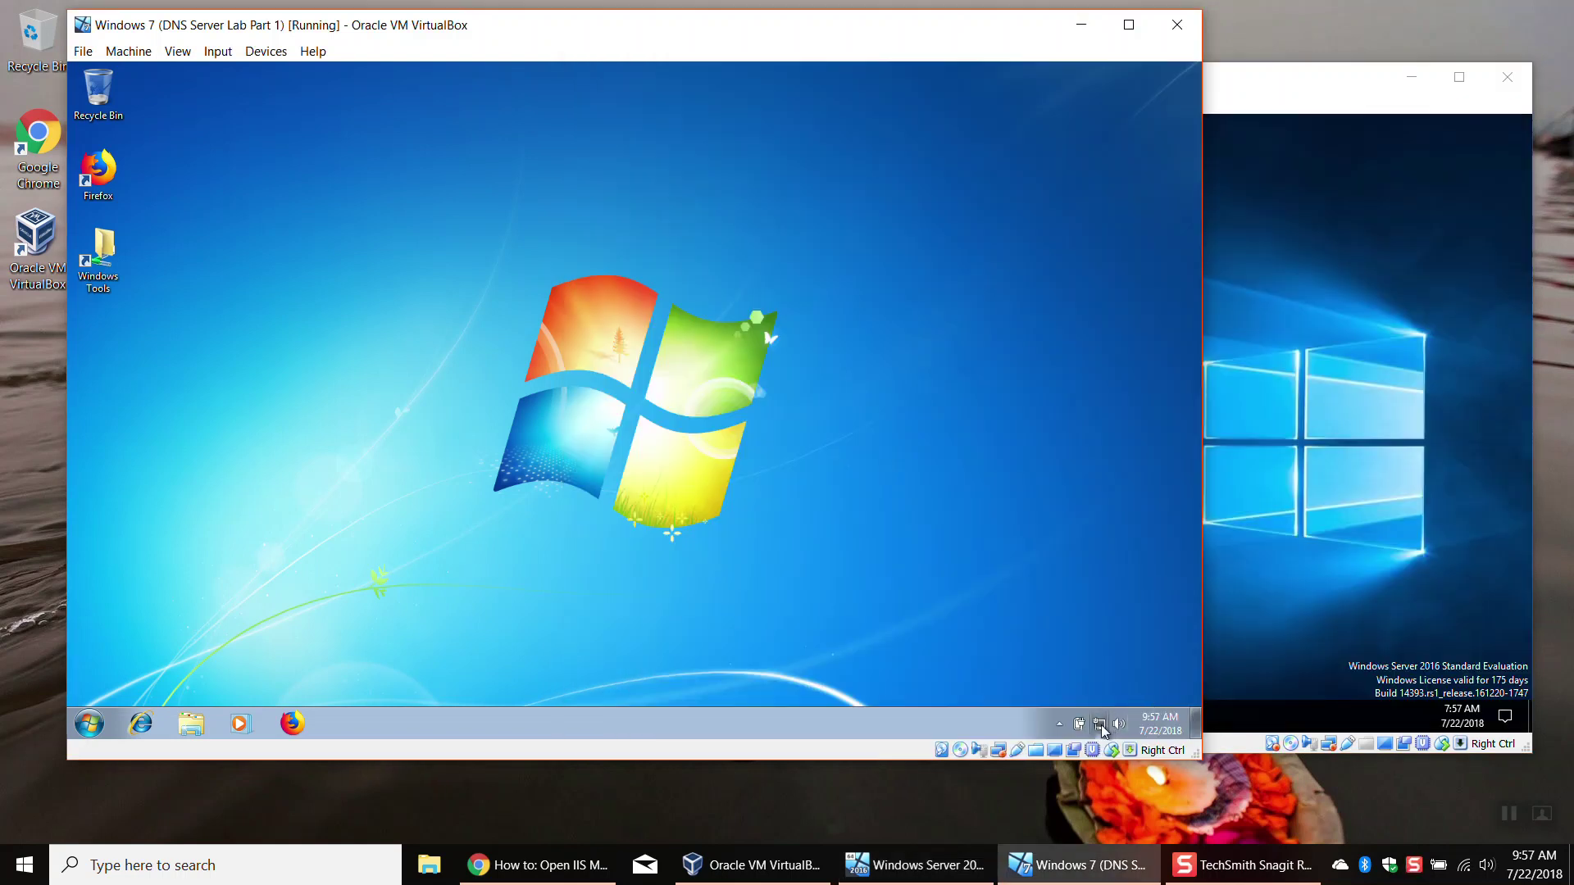
# Step: Open the Windows 7 Local Area Connection's IPv4 properties showing preferred DNS 192.168.86.135
pyautogui.rightClick(1100, 724)
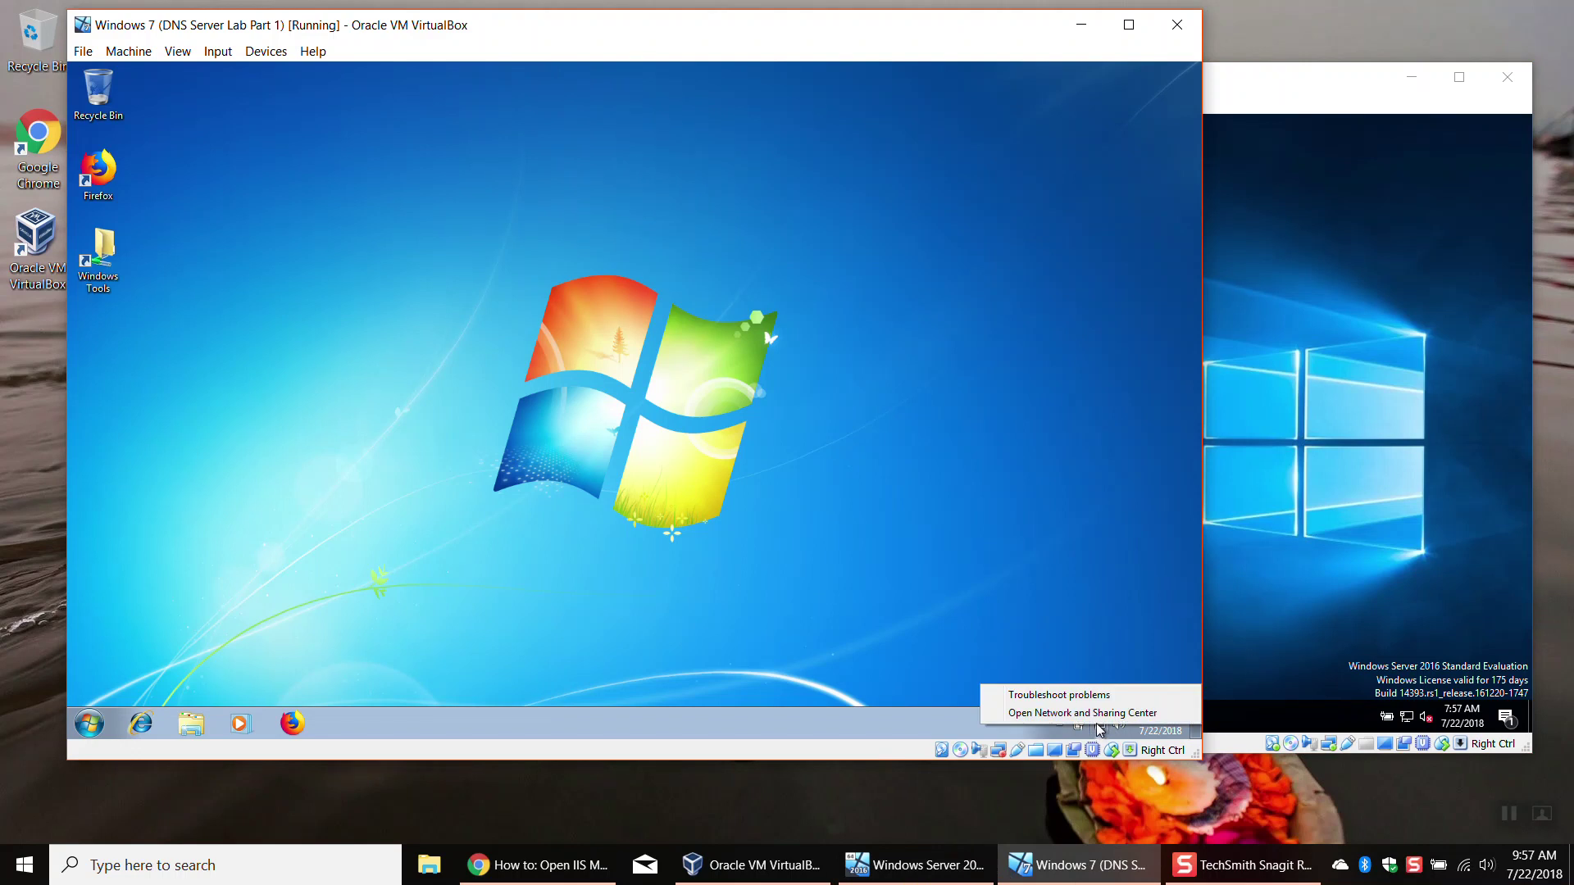
pyautogui.click(1099, 715)
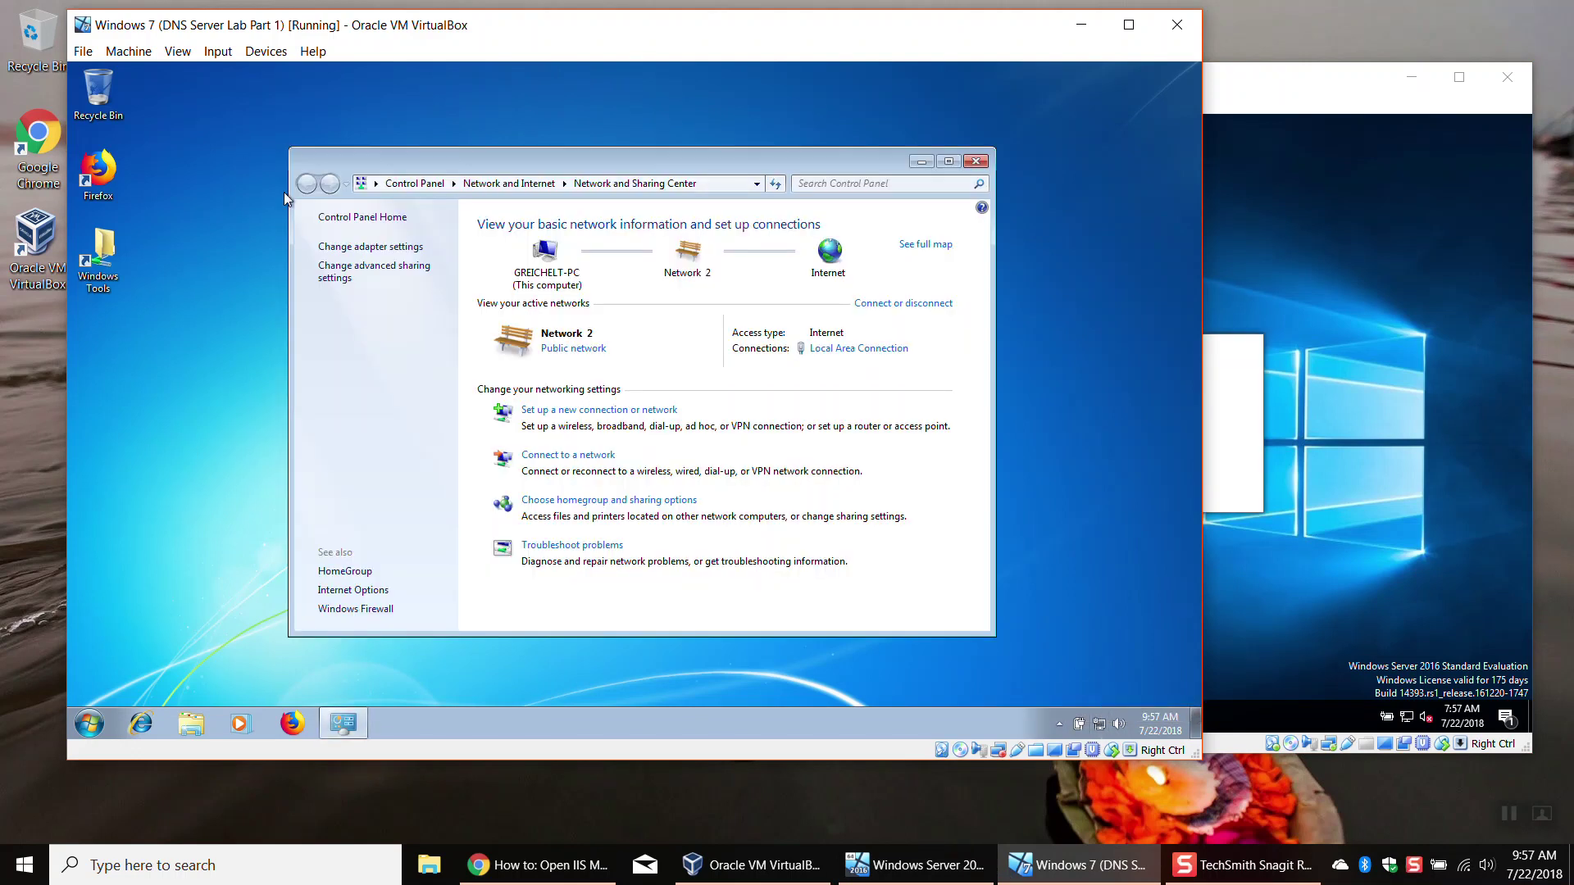
pyautogui.click(390, 256)
pyautogui.rightClick(380, 254)
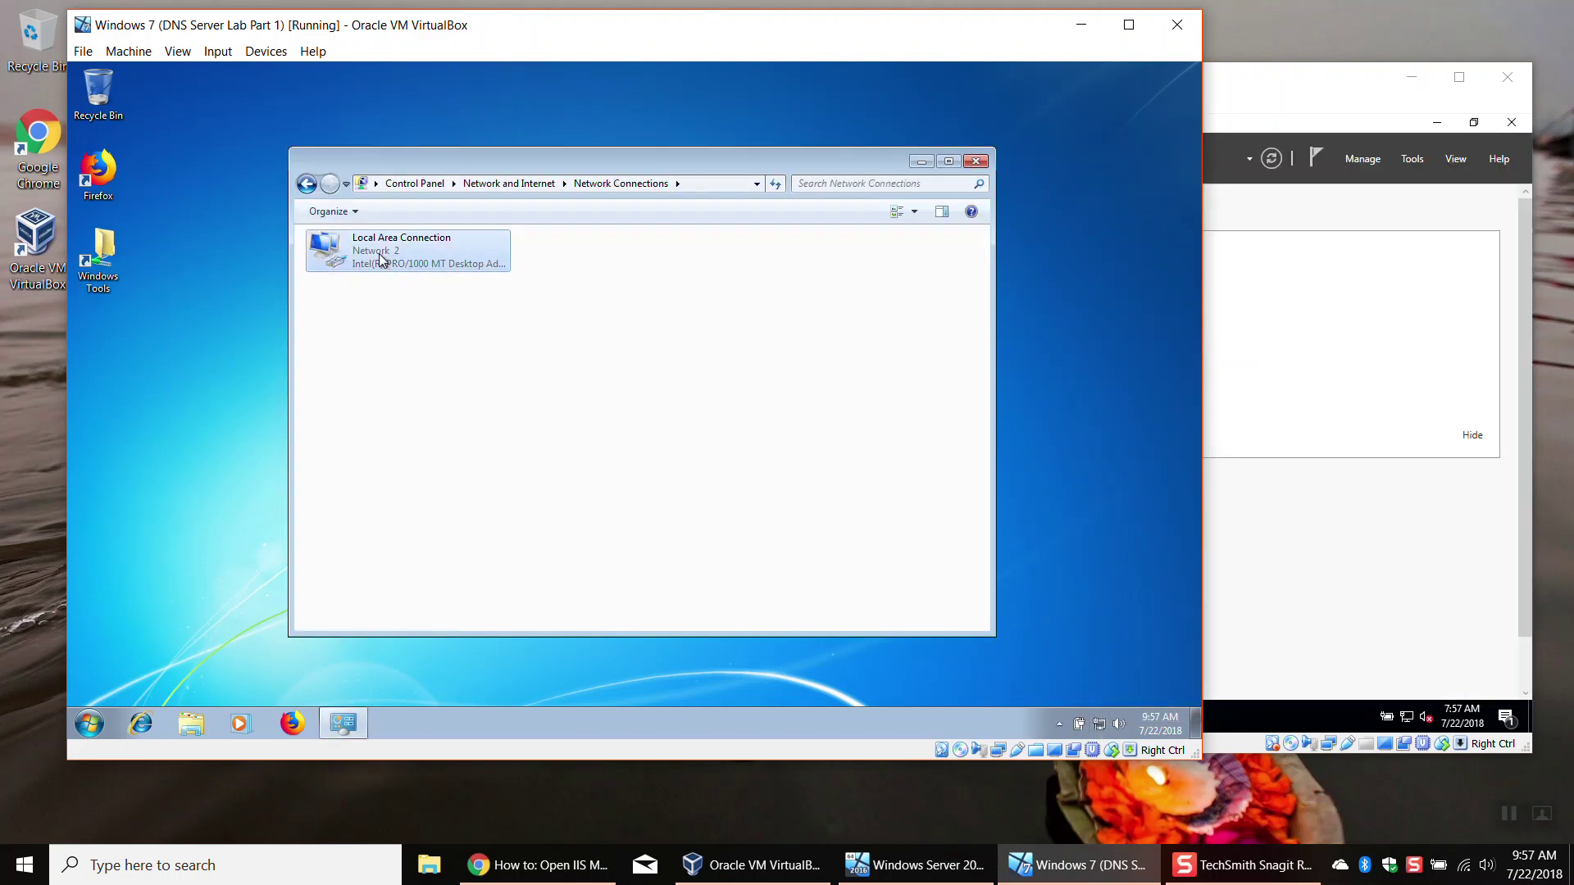
pyautogui.click(477, 412)
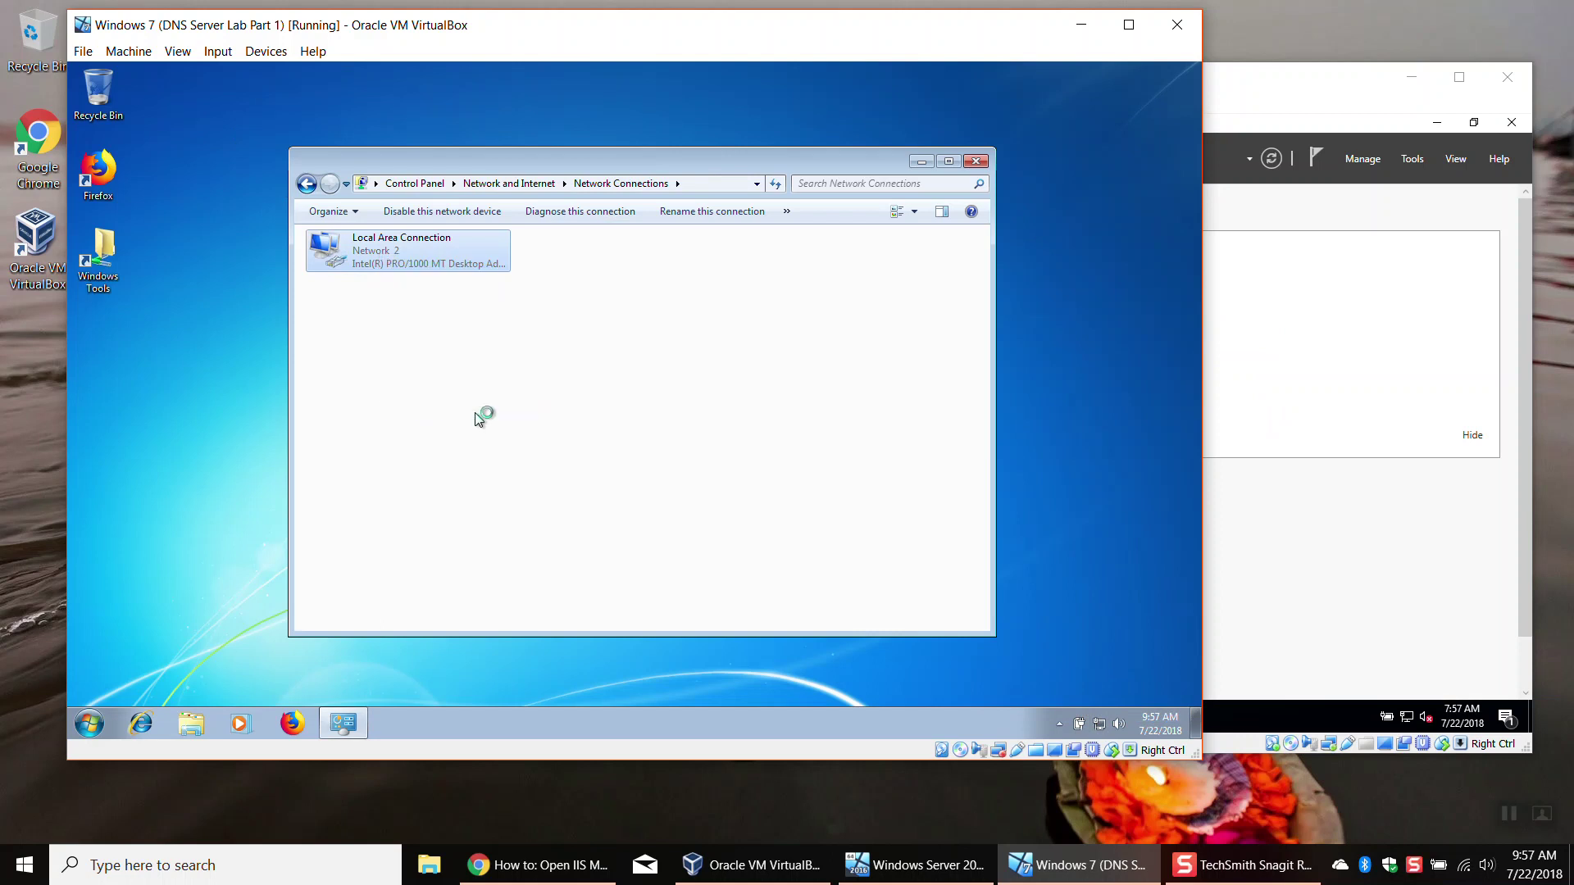
pyautogui.click(459, 413)
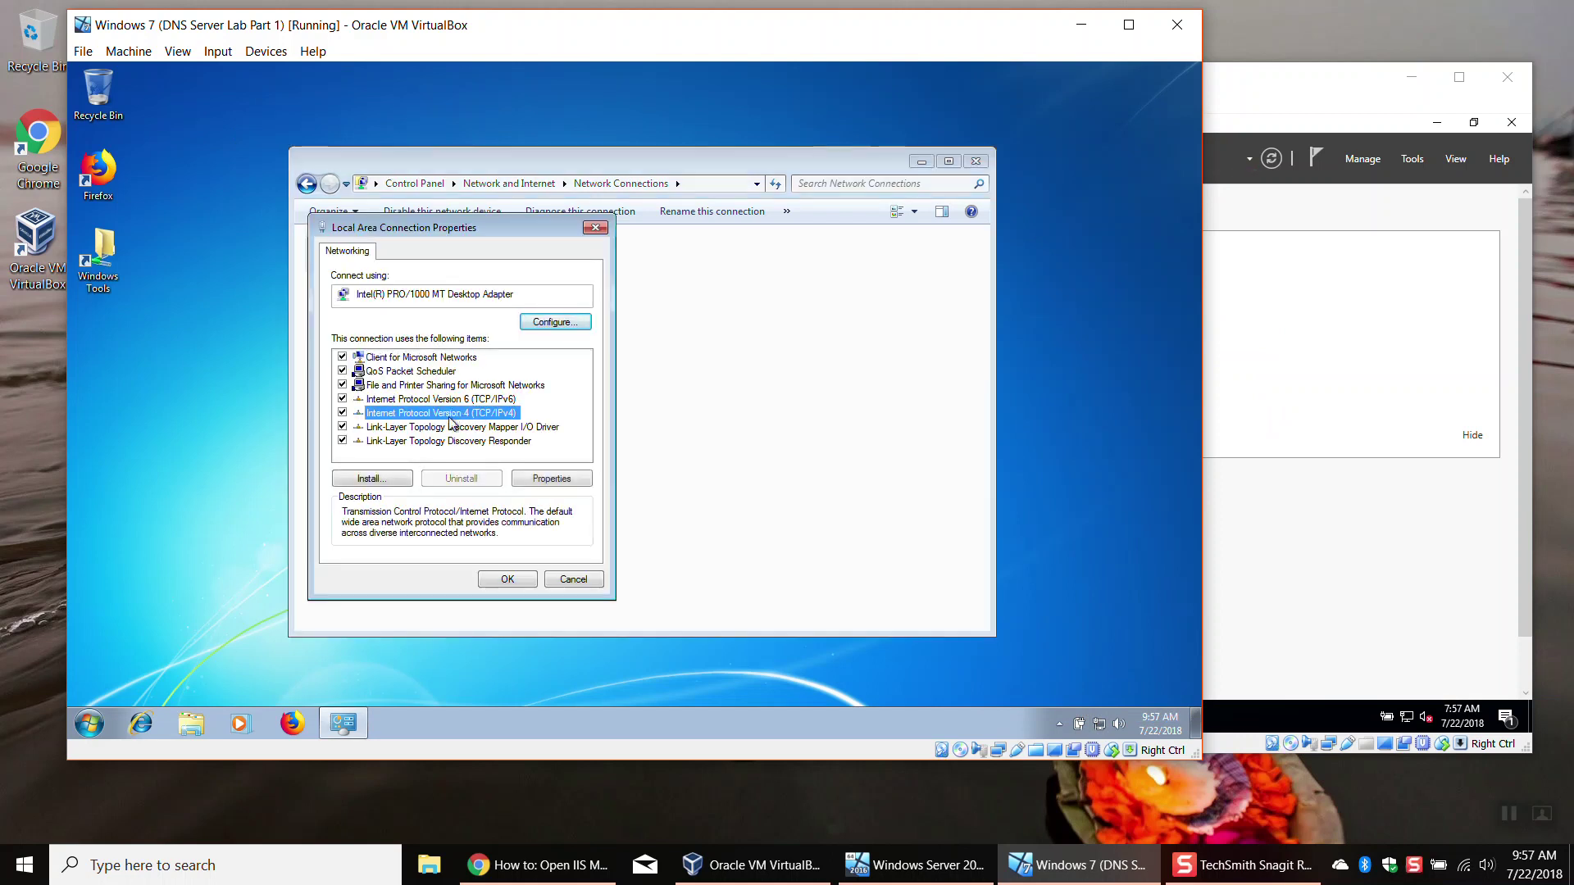
pyautogui.click(559, 482)
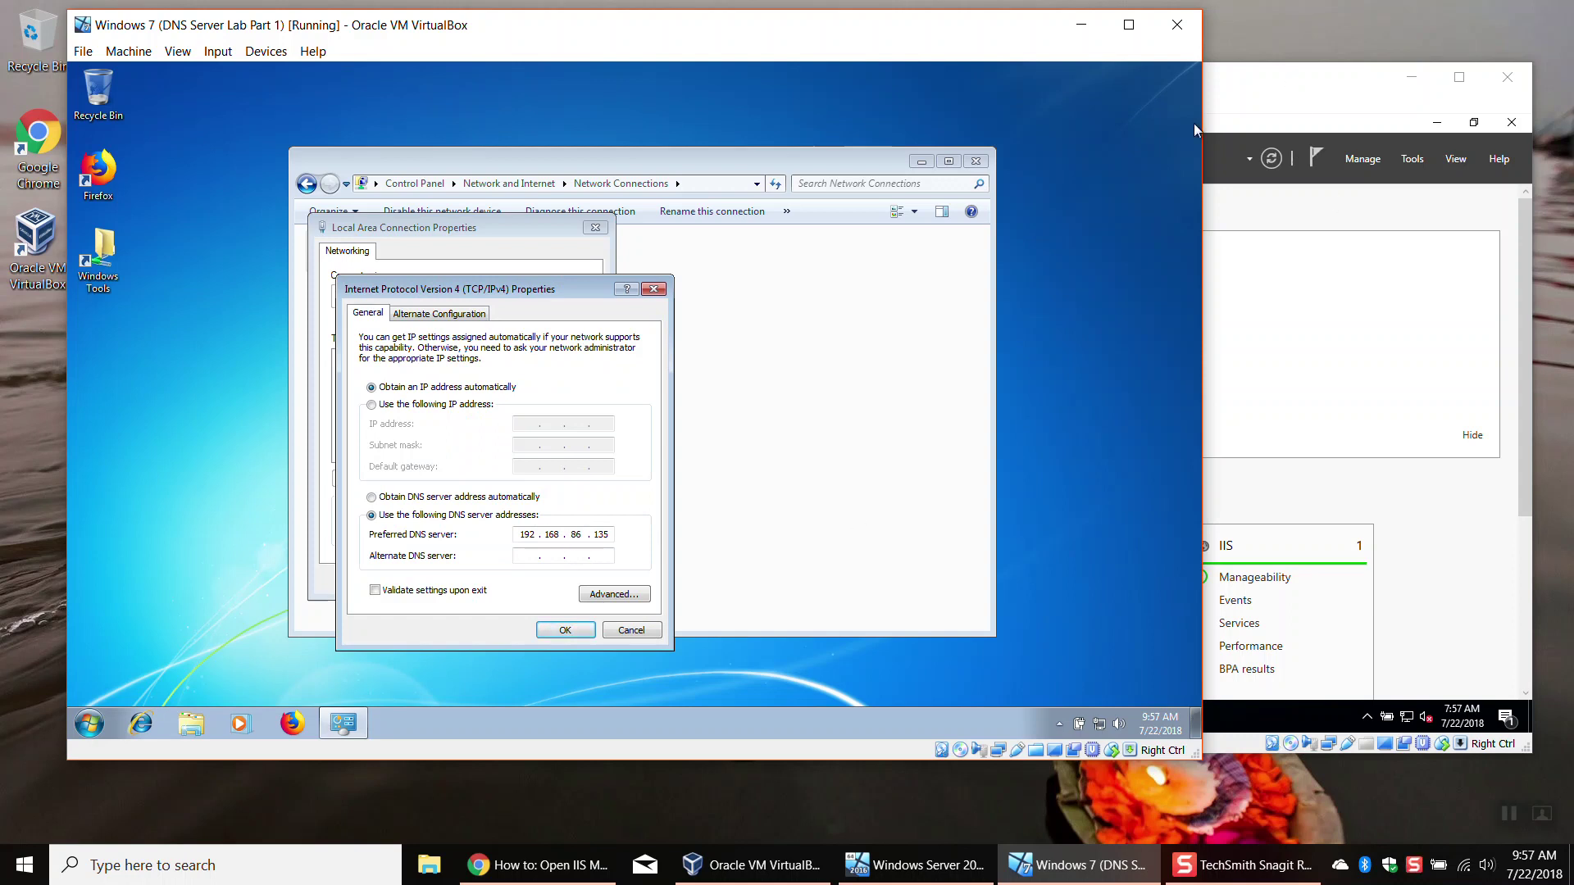
pyautogui.click(1325, 97)
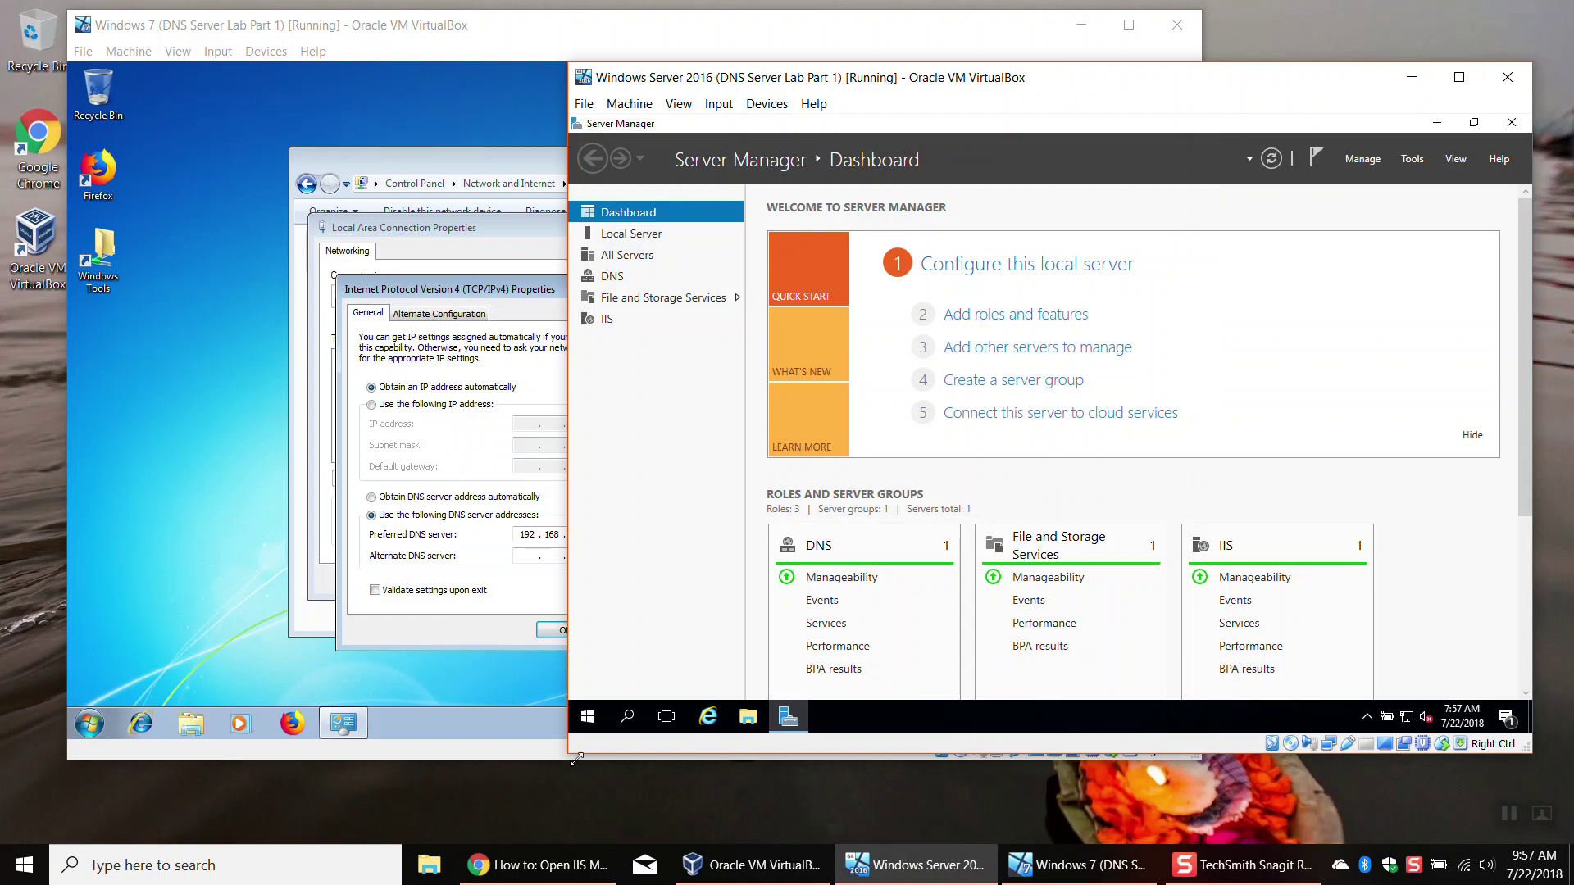
# Step: Open Command Prompt on the server and run ipconfig
pyautogui.click(585, 717)
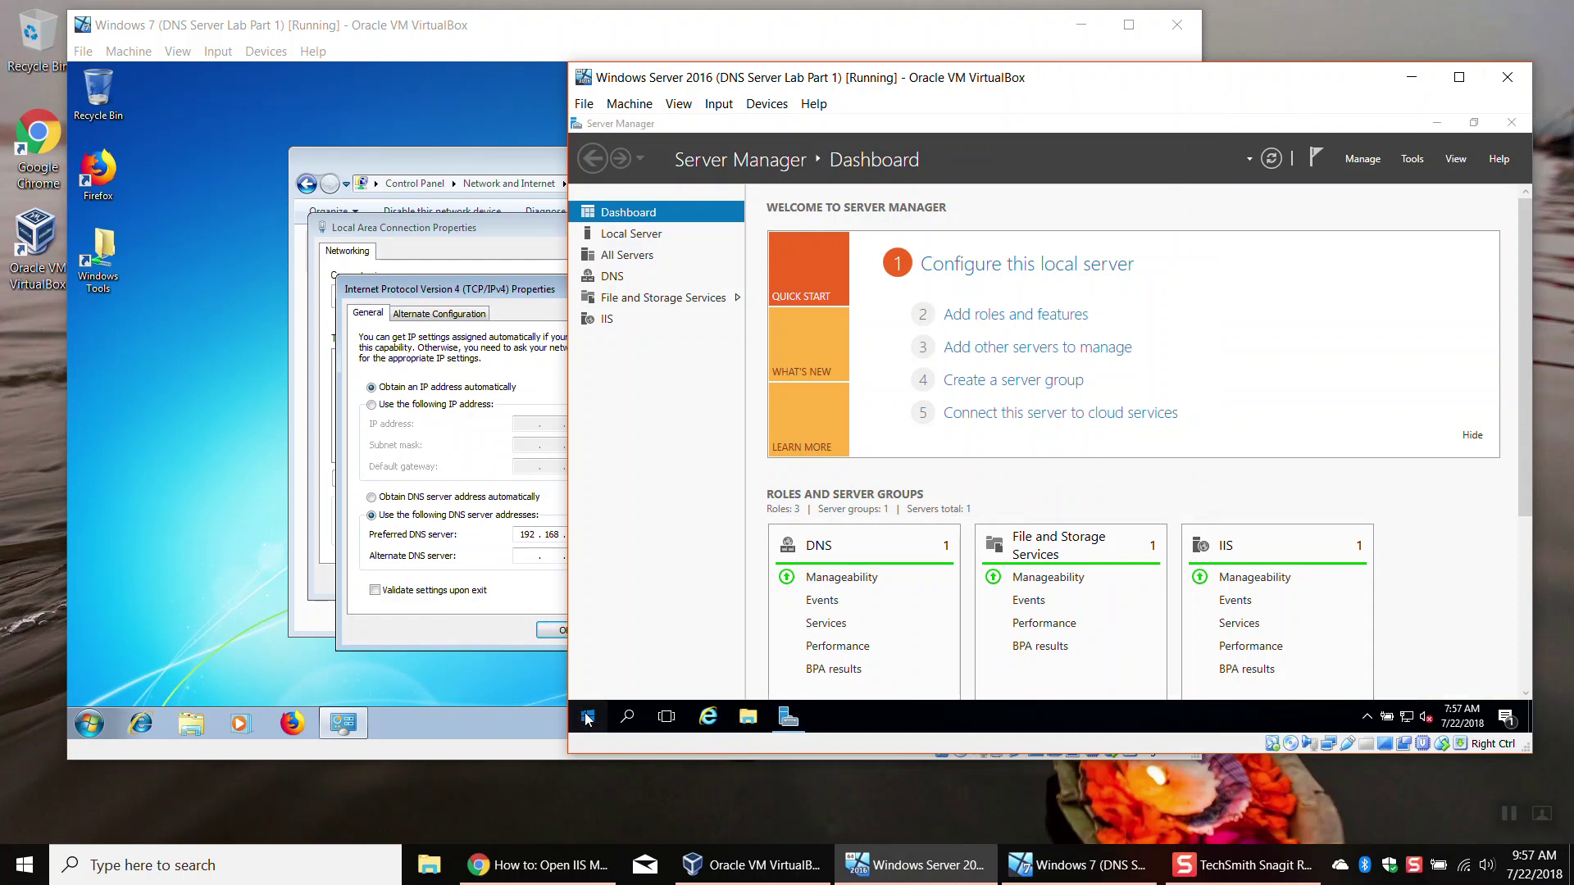
pyautogui.write('cmd')
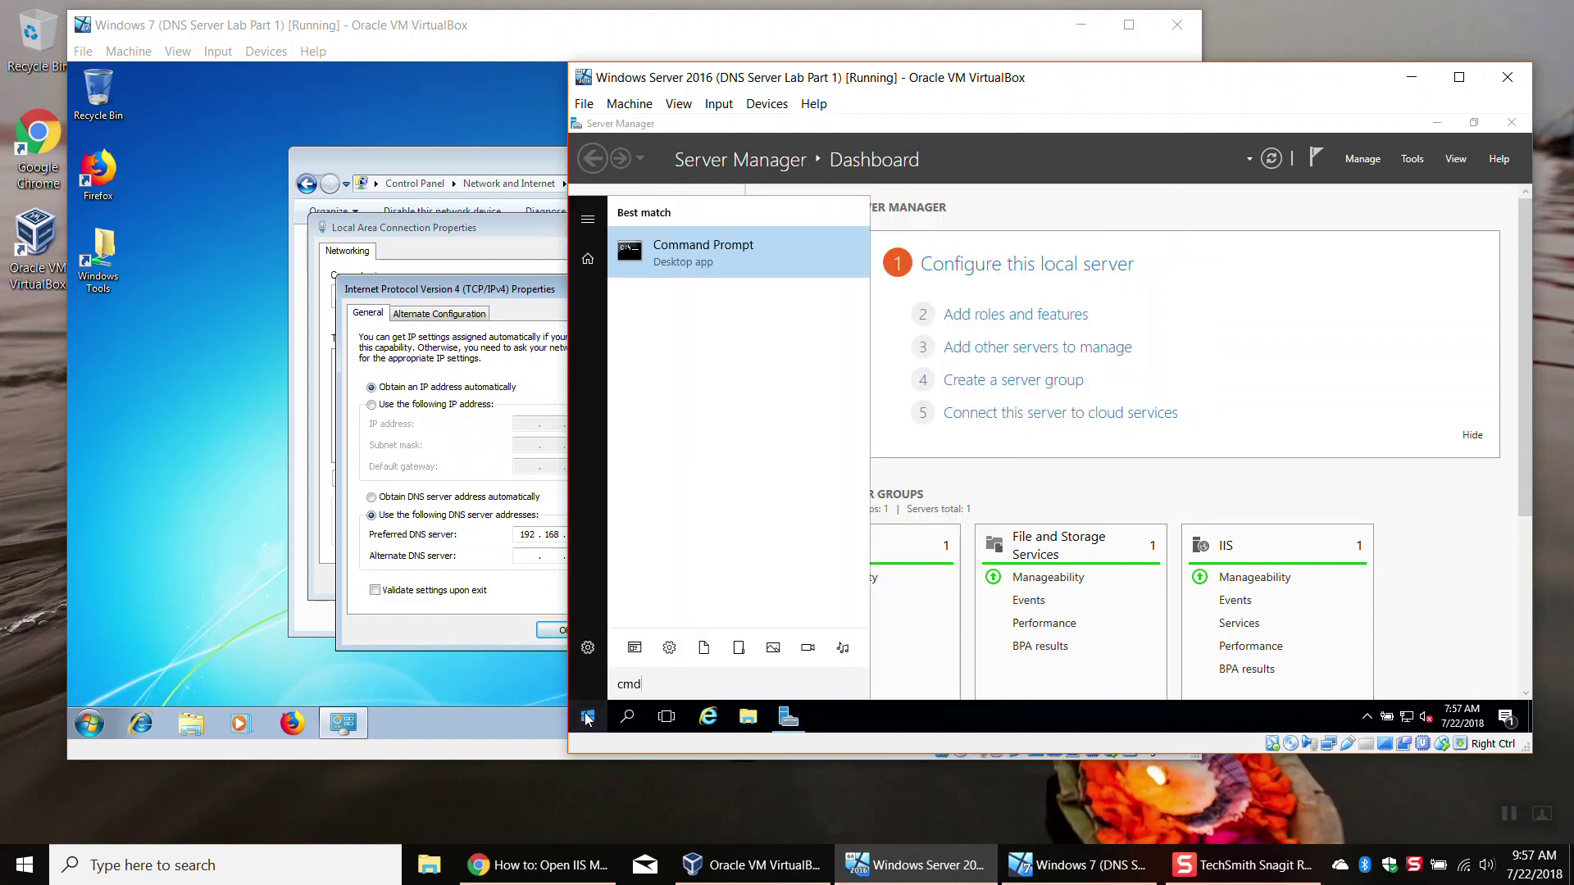
pyautogui.press('Return')
pyautogui.write('ipconfig')
pyautogui.press('Return')
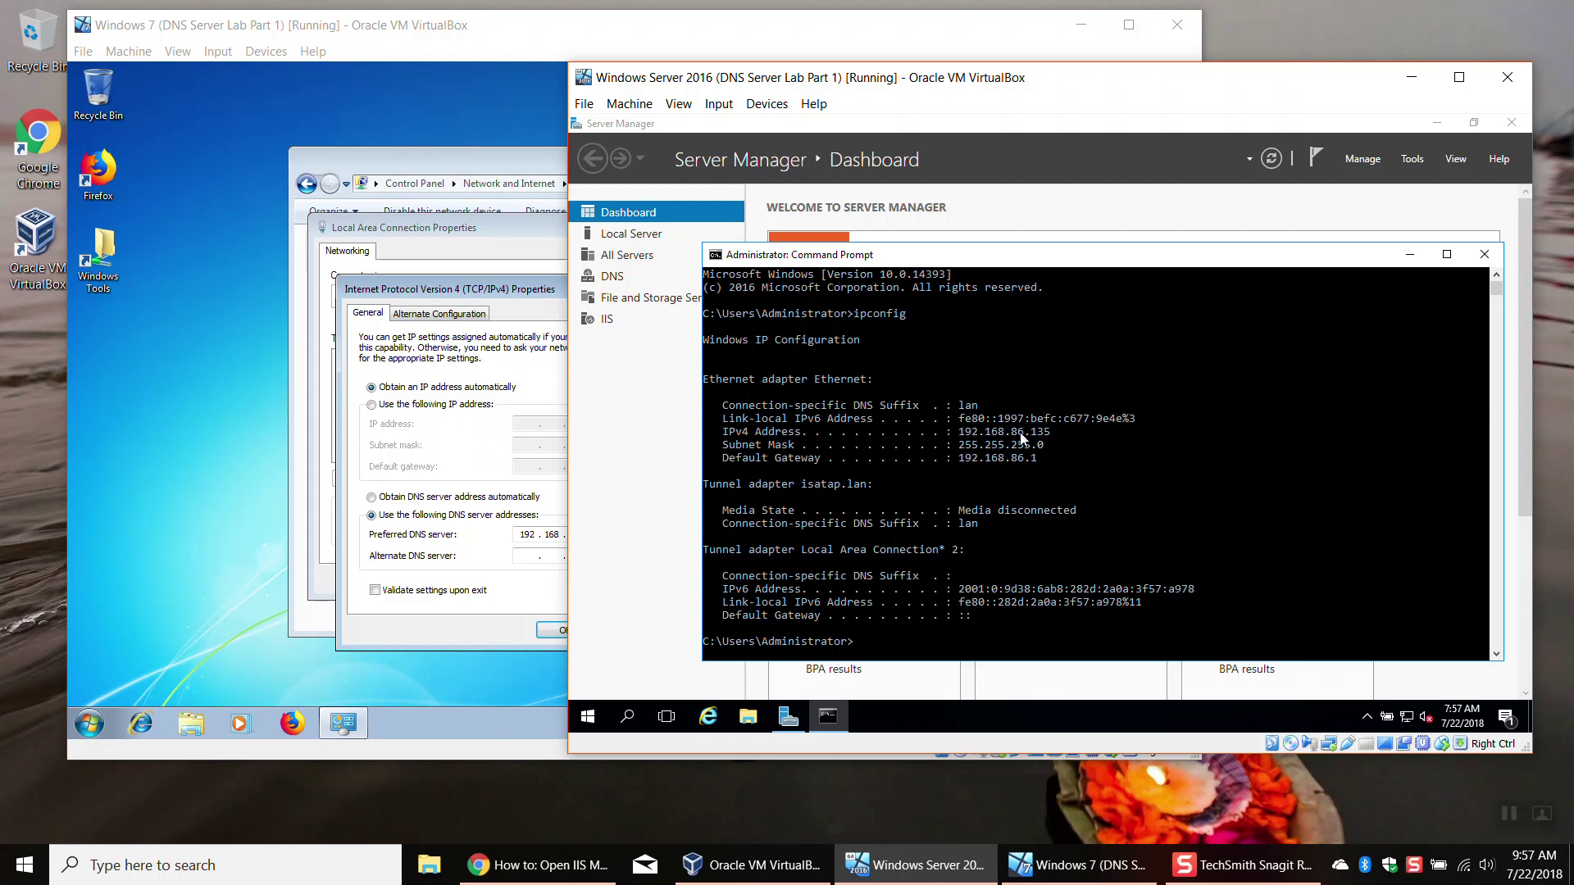
# Step: Match the server's IPv4 address 192.168.86.135 against the Windows 7 DNS field, then close Command Prompt
pyautogui.click(553, 289)
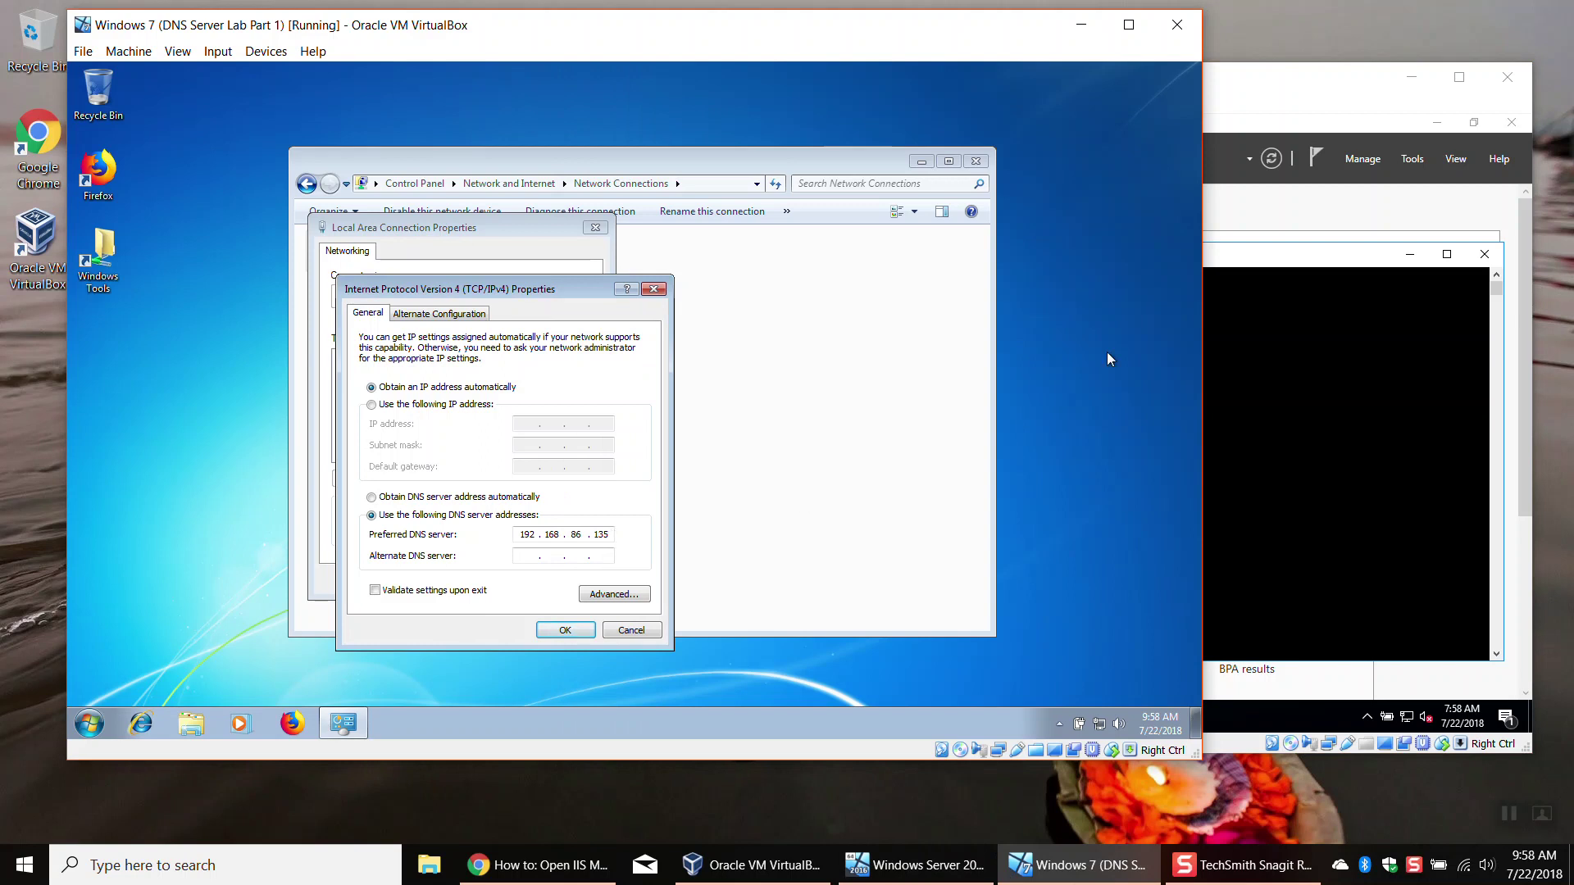
pyautogui.moveTo(1271, 346); pyautogui.dragTo(1272, 352)
pyautogui.moveTo(1056, 433); pyautogui.dragTo(959, 432)
pyautogui.moveTo(498, 294); pyautogui.dragTo(377, 292)
pyautogui.click(1466, 459)
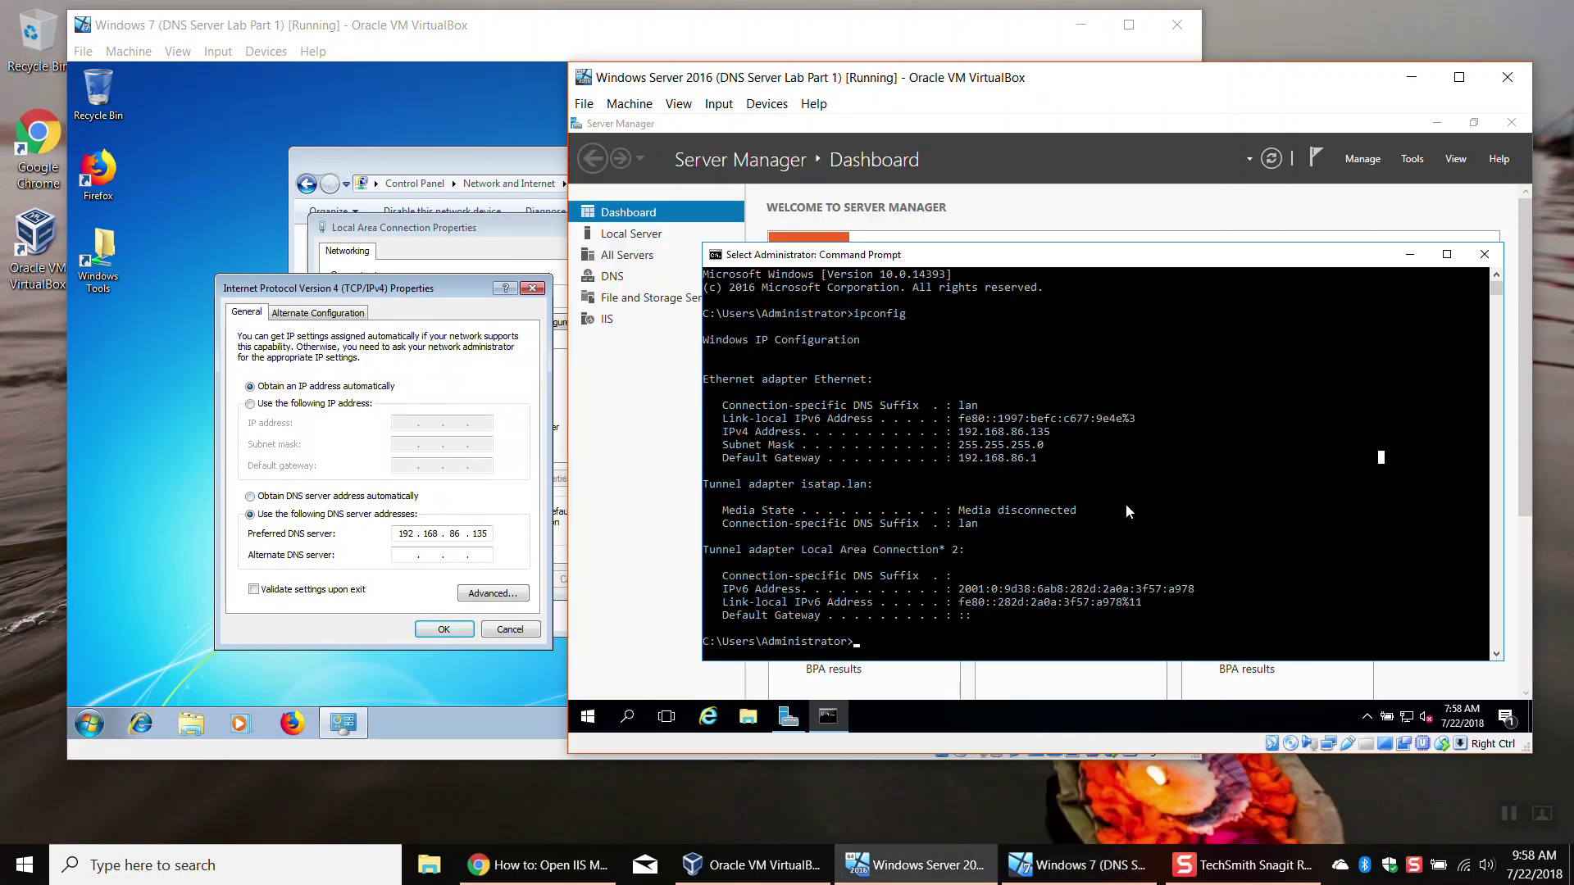
pyautogui.moveTo(1060, 432); pyautogui.dragTo(958, 433)
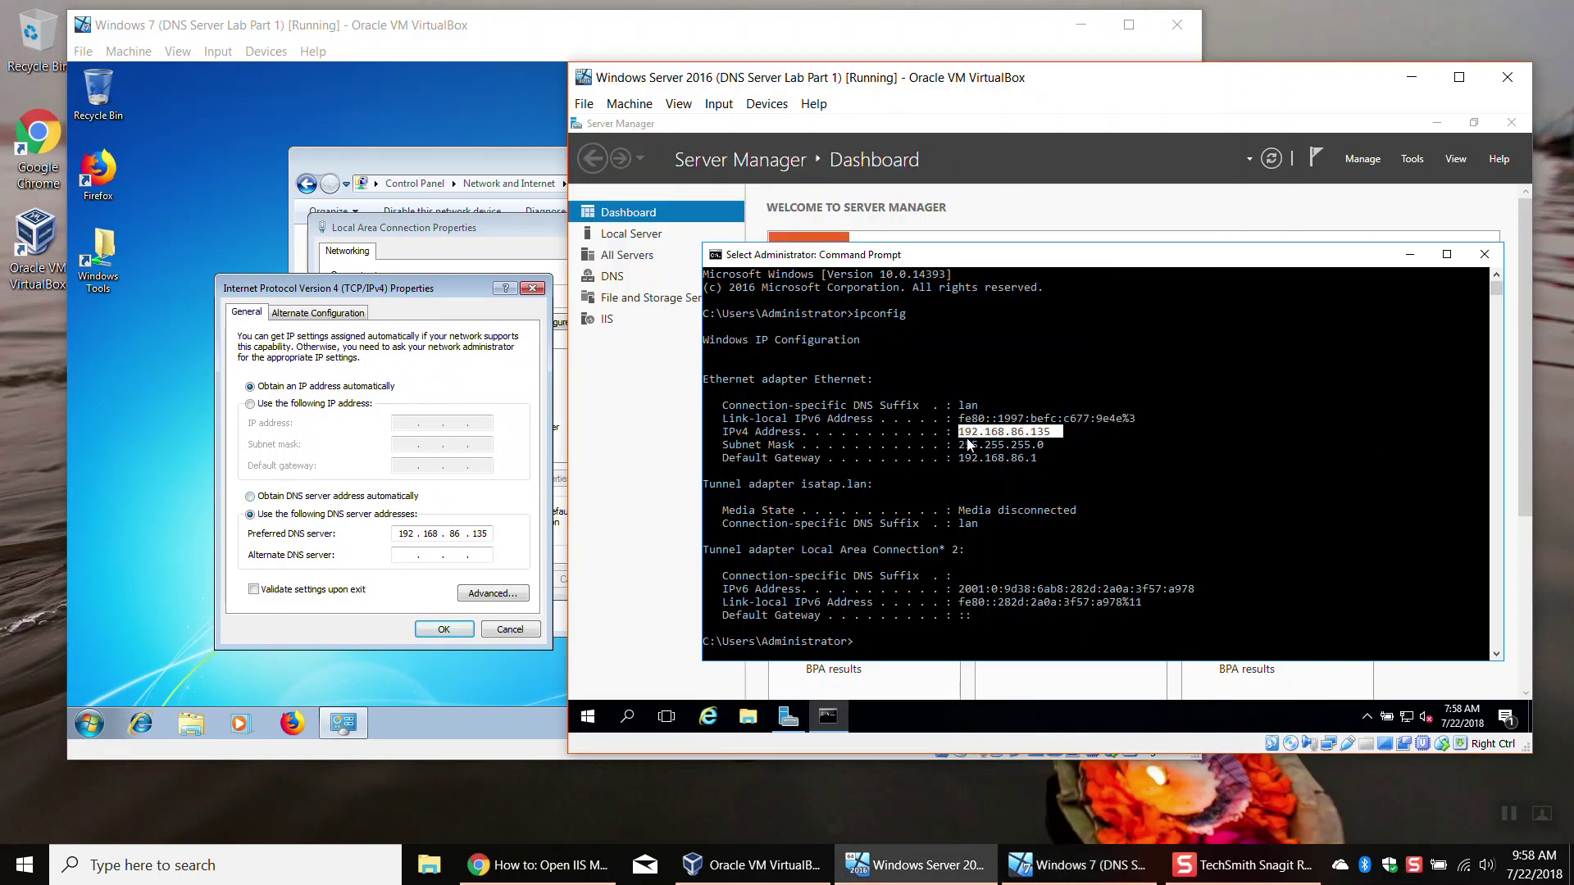
pyautogui.click(1146, 476)
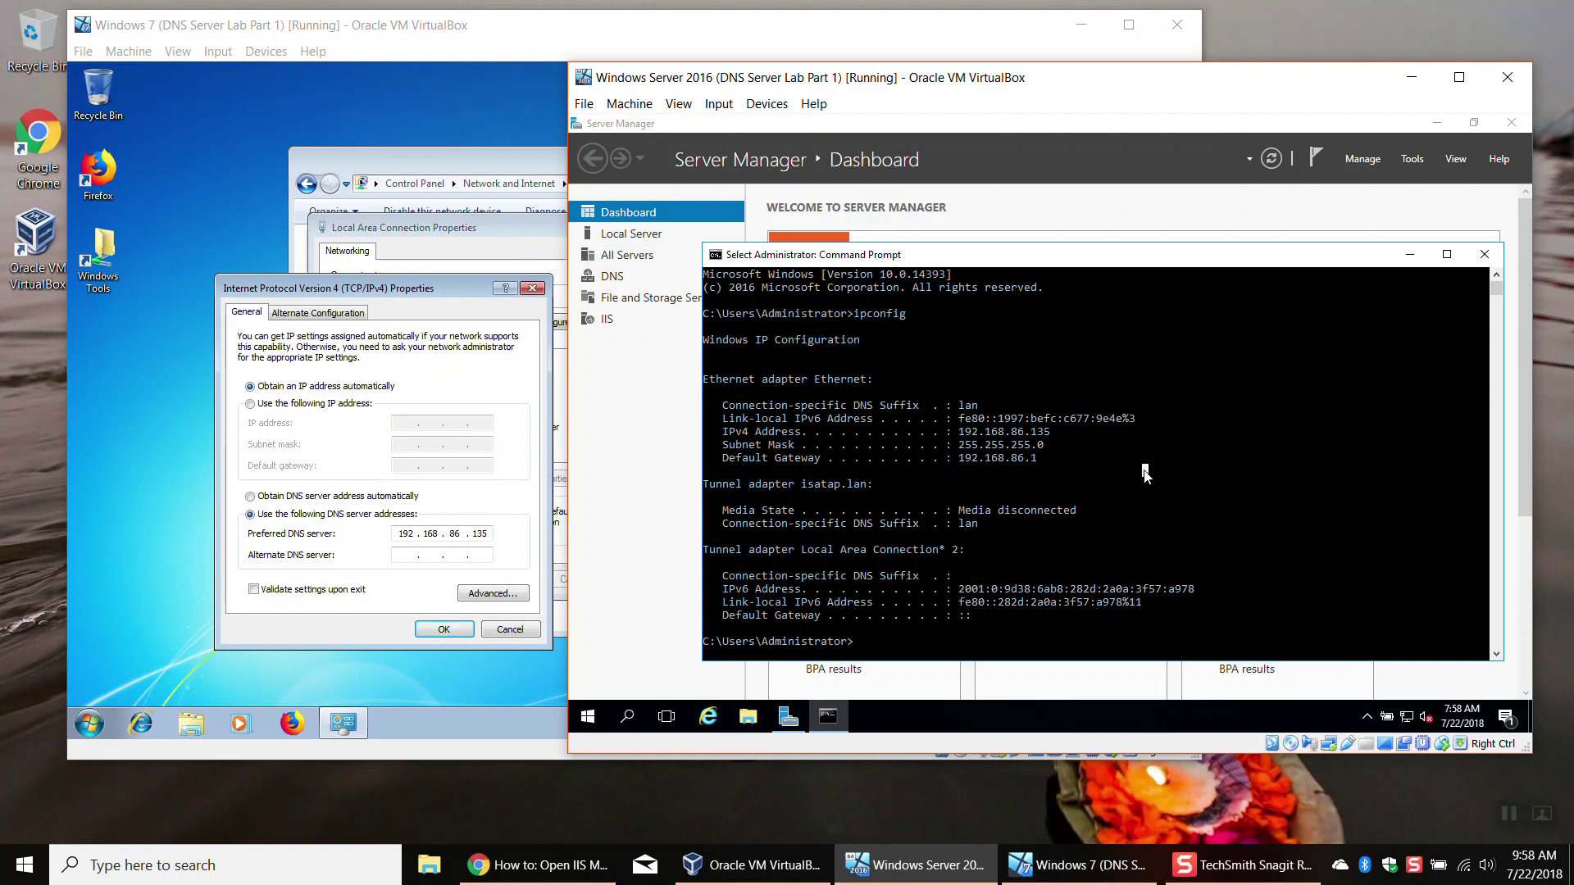
pyautogui.moveTo(953, 432); pyautogui.dragTo(1049, 433)
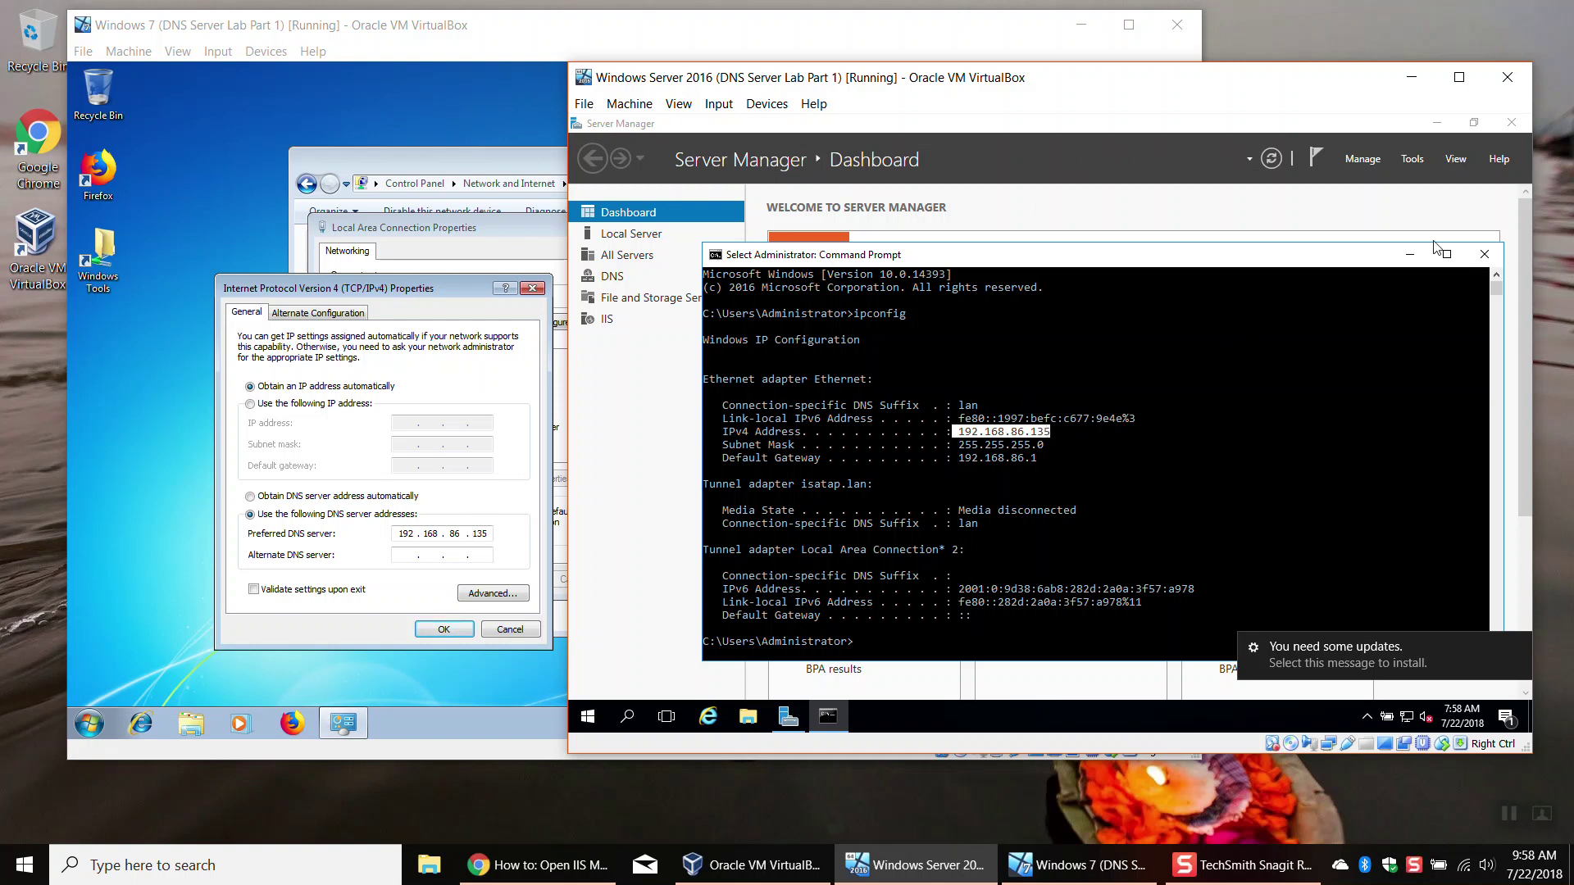
pyautogui.click(1497, 255)
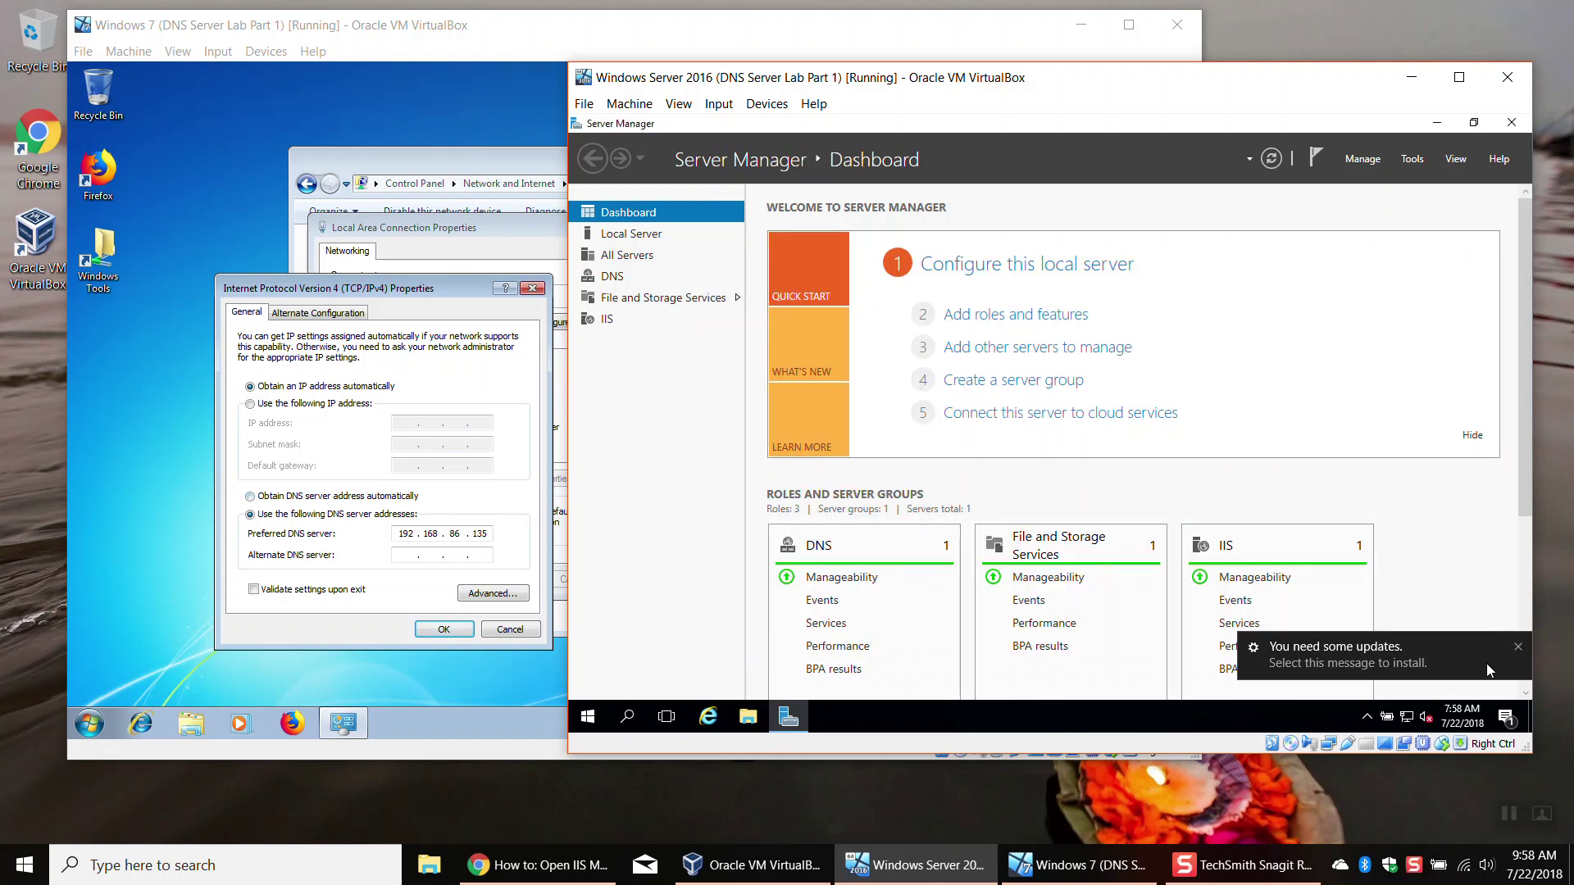
# Step: Dismiss the updates notice and check the MSDN article for the inetmgr command that opens IIS Manager
pyautogui.click(1518, 646)
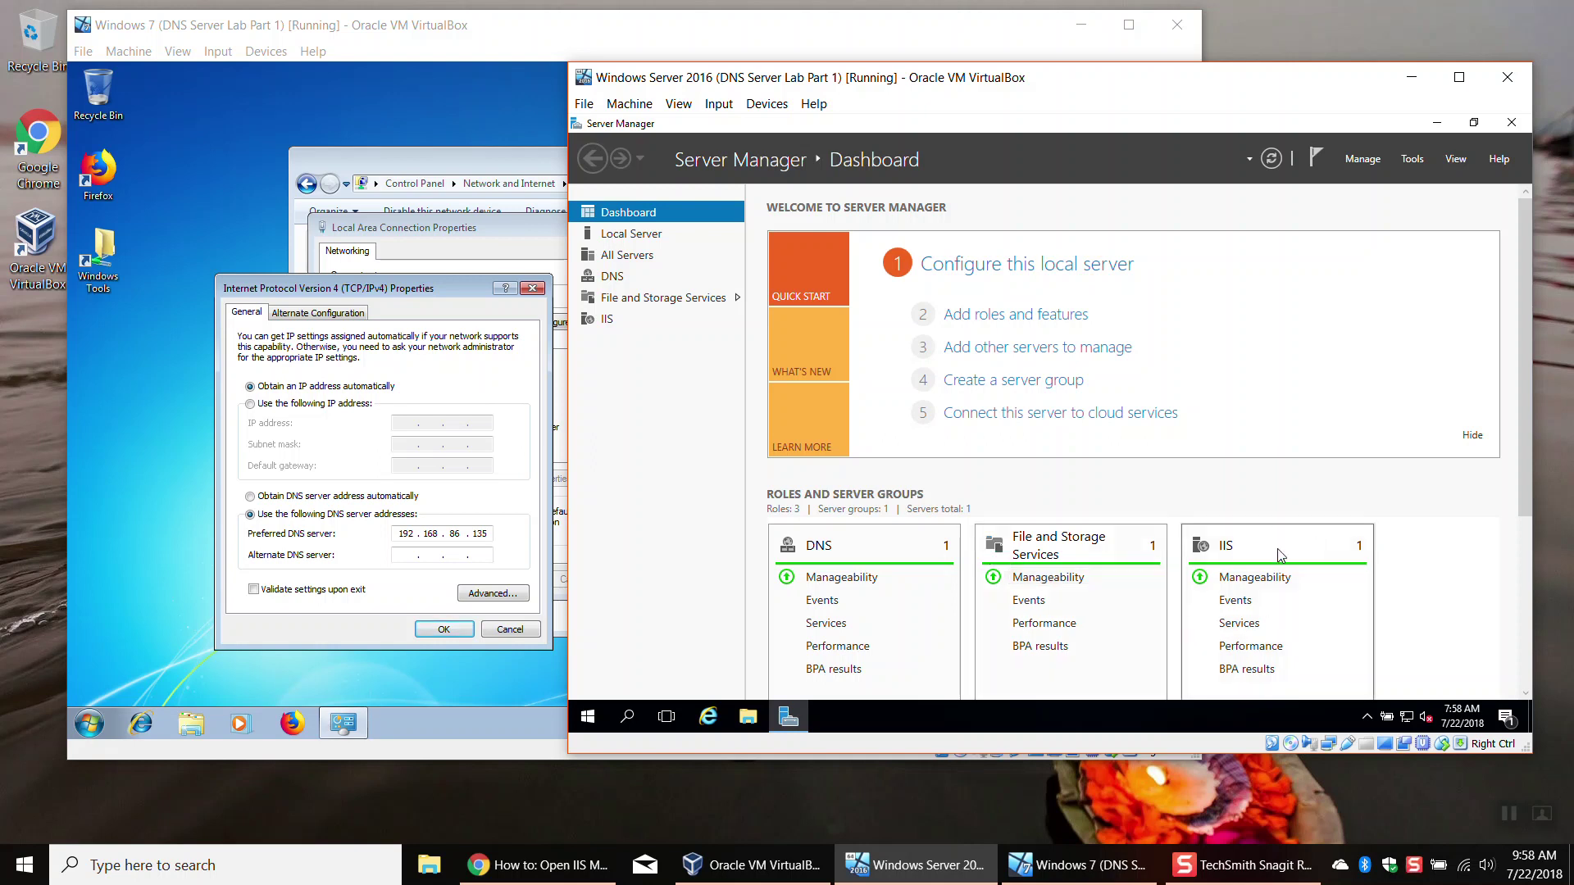
pyautogui.click(1233, 878)
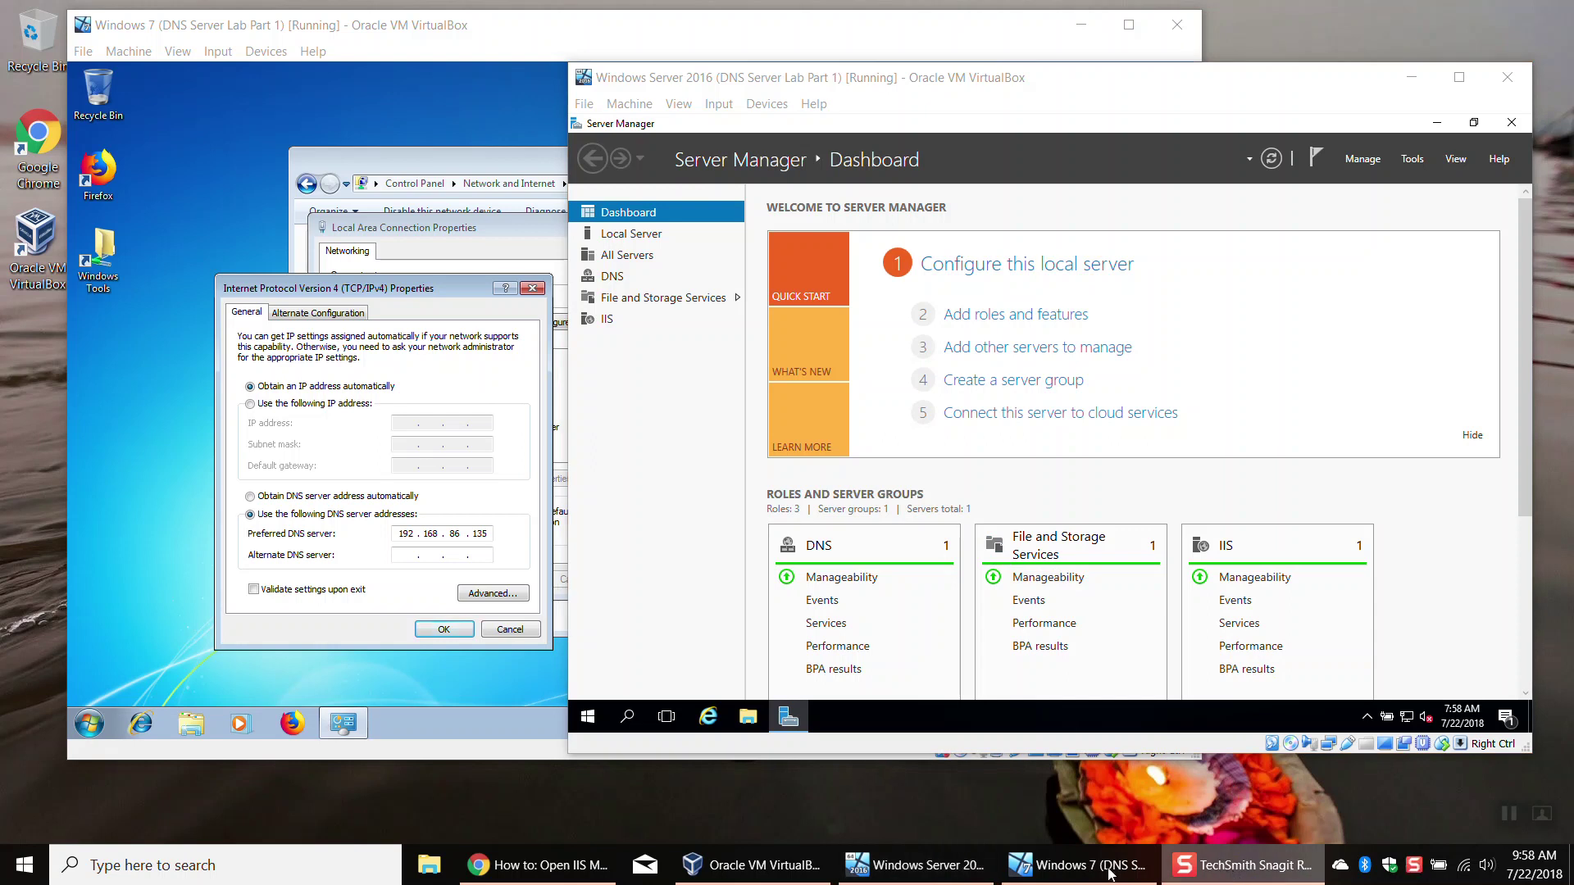
pyautogui.click(537, 865)
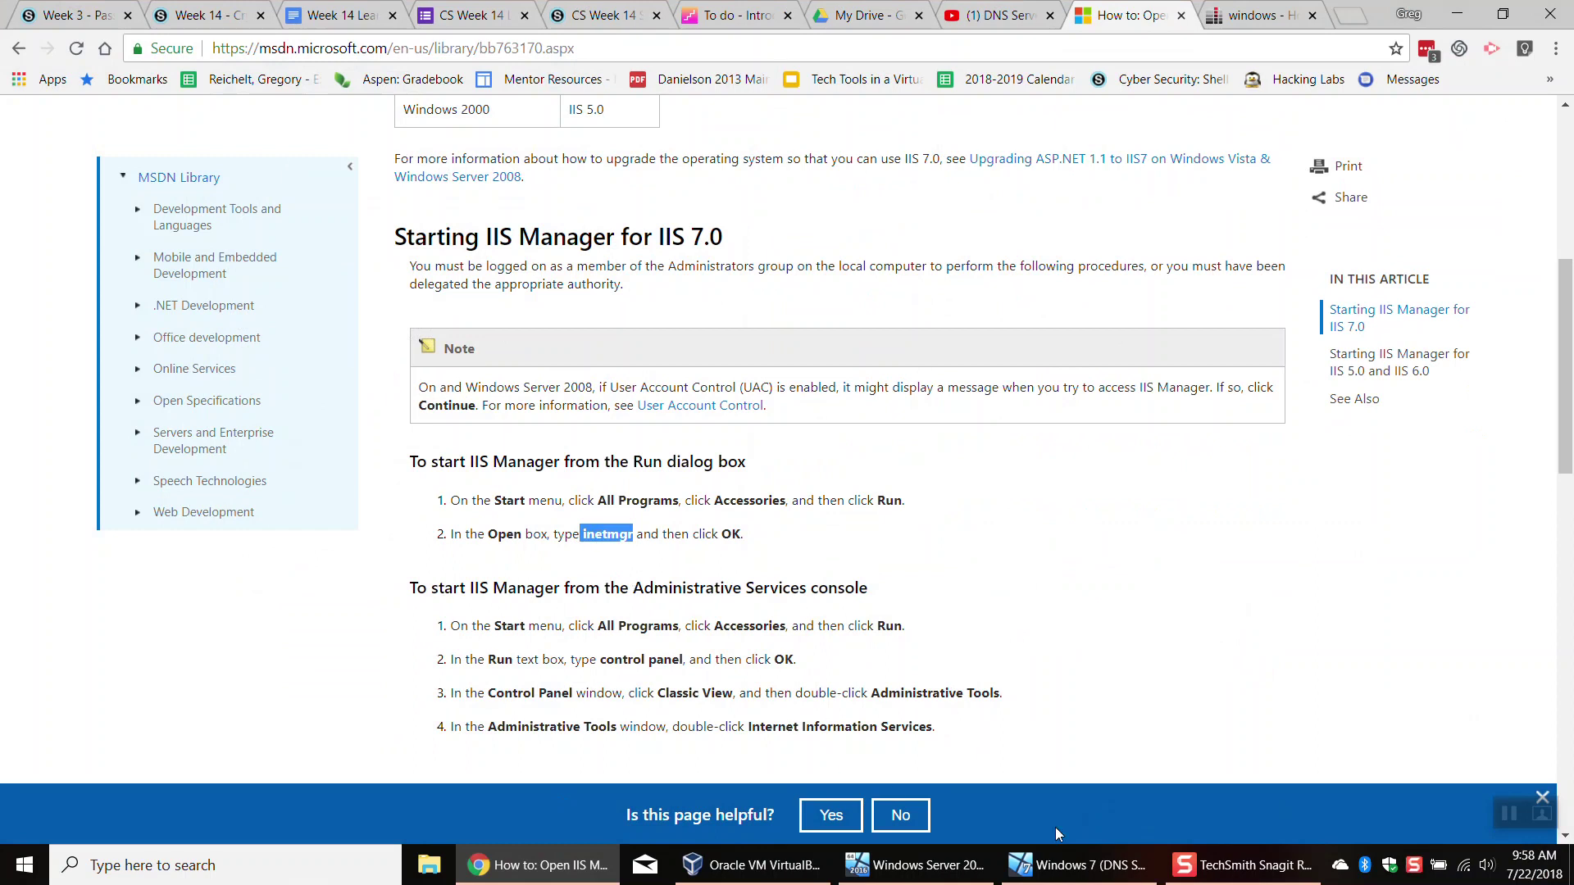
pyautogui.click(914, 865)
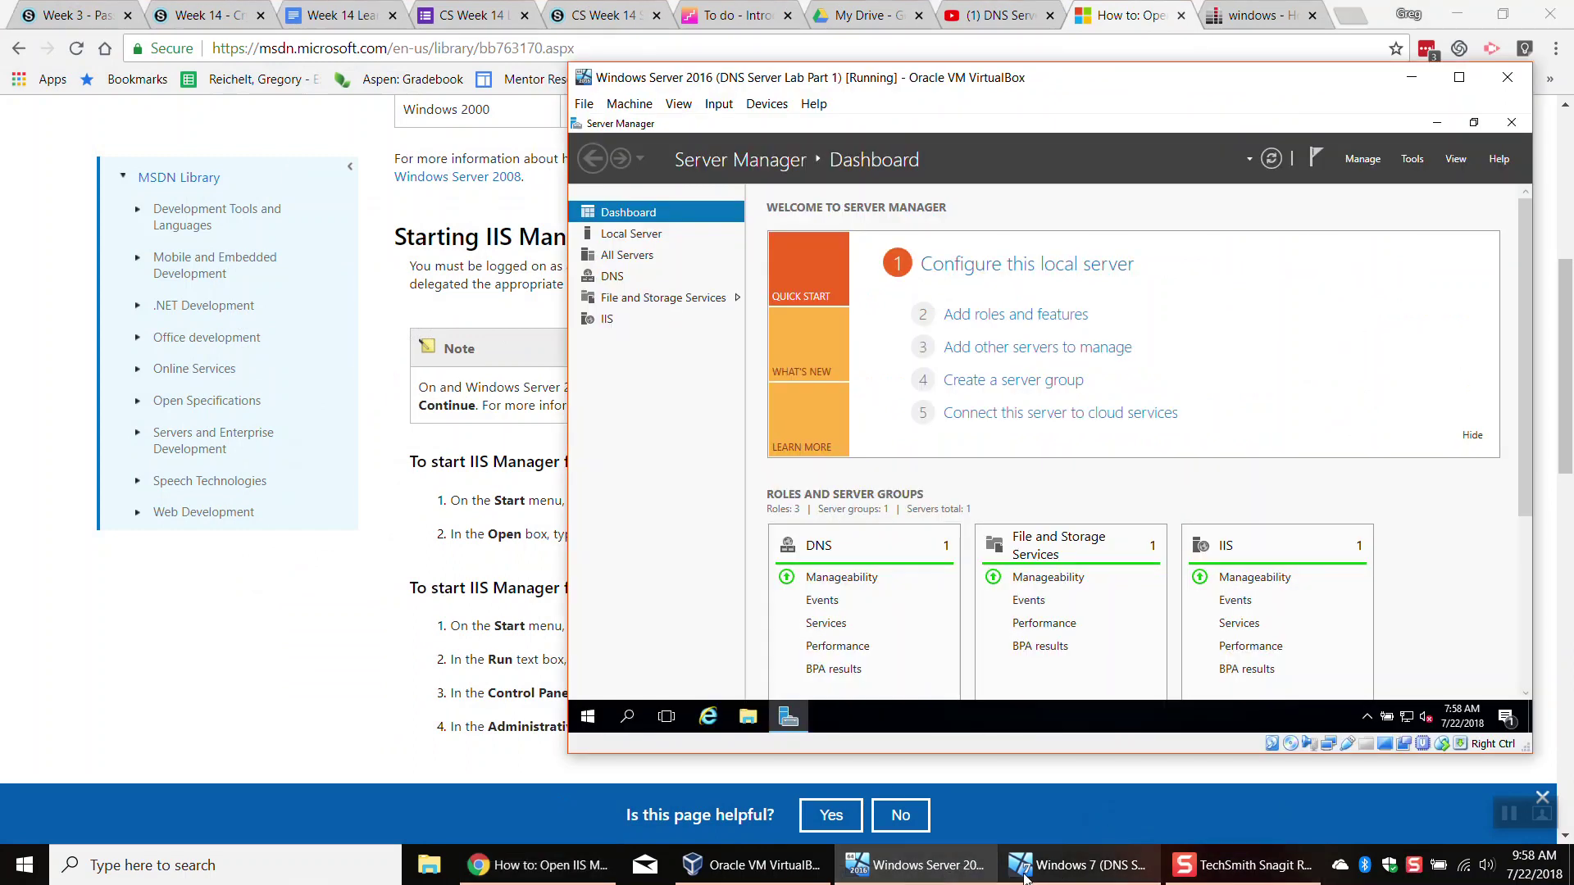
pyautogui.click(1024, 874)
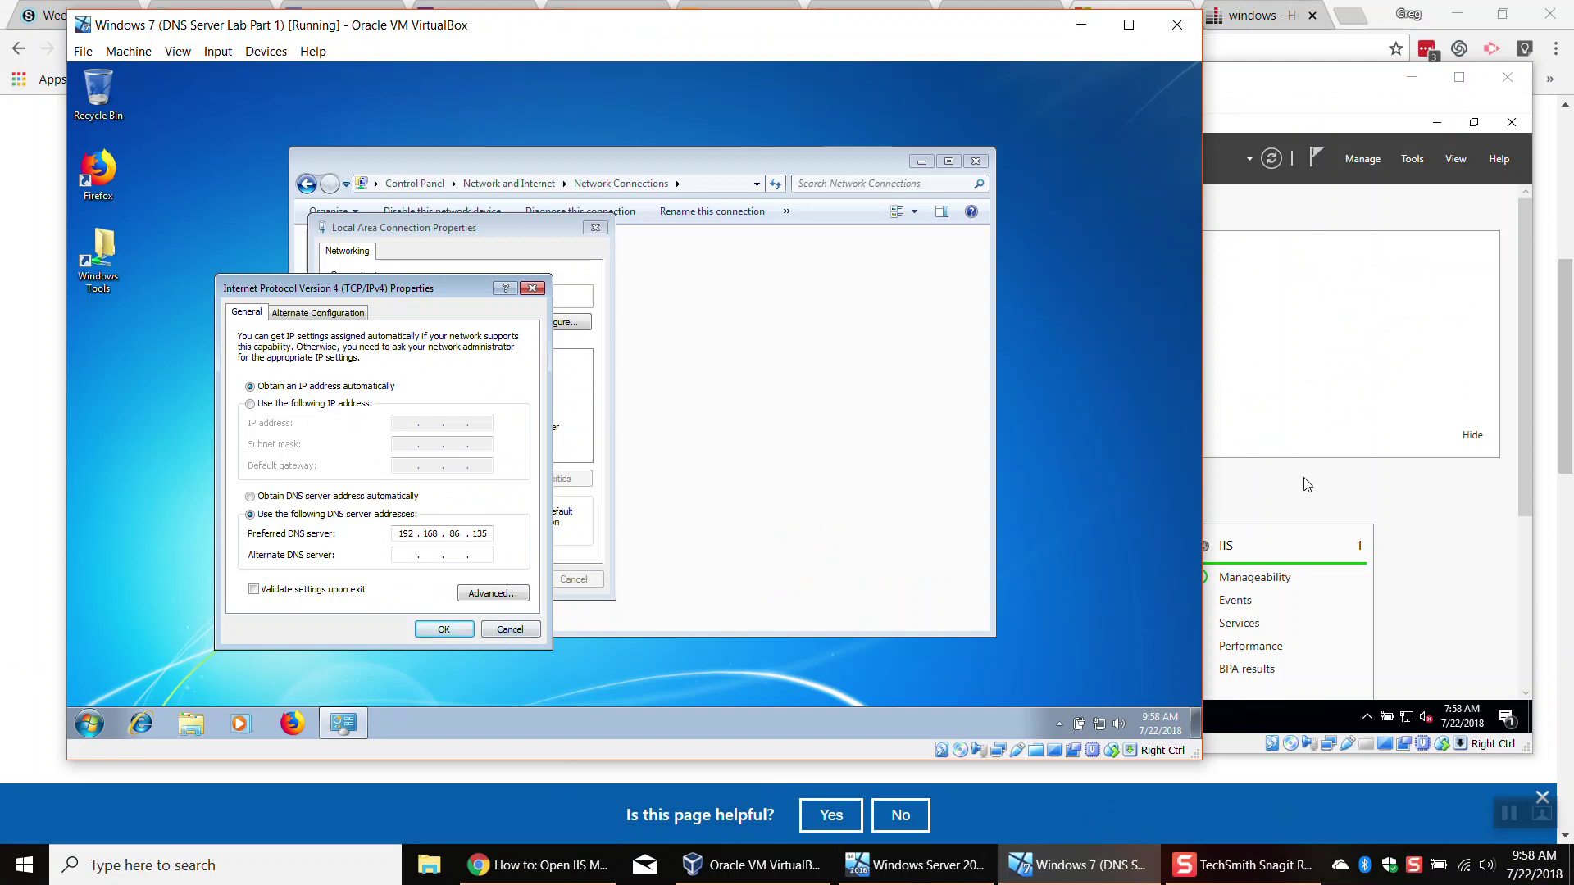
pyautogui.click(1382, 510)
# Step: Launch IIS Manager via inetmgr and select Default Web Site under the server's Sites node
pyautogui.press('super')
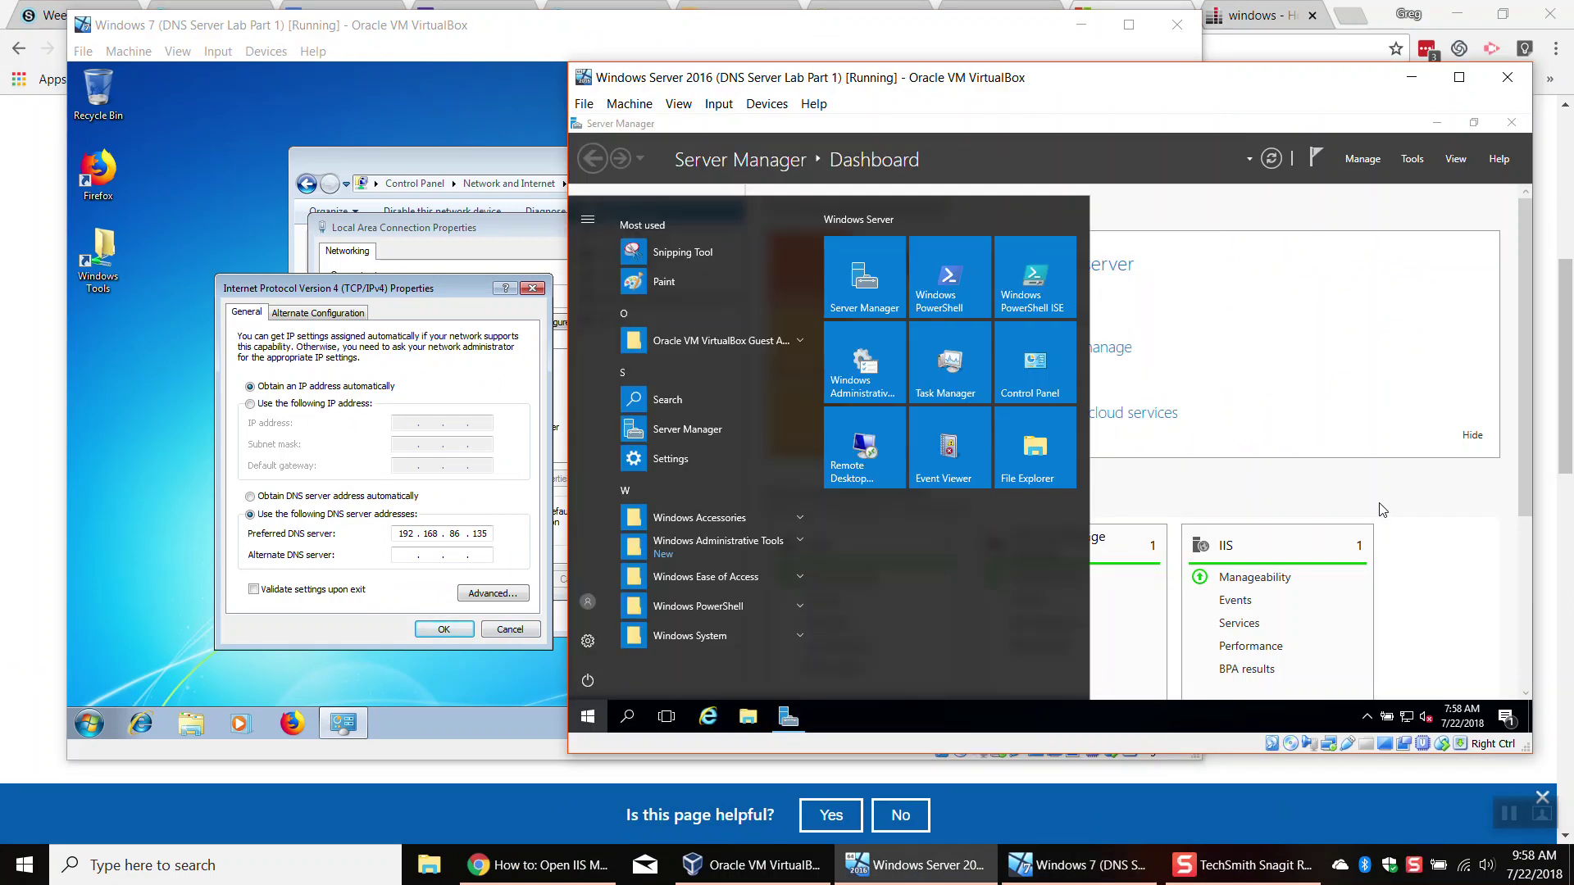
pyautogui.write('inetm')
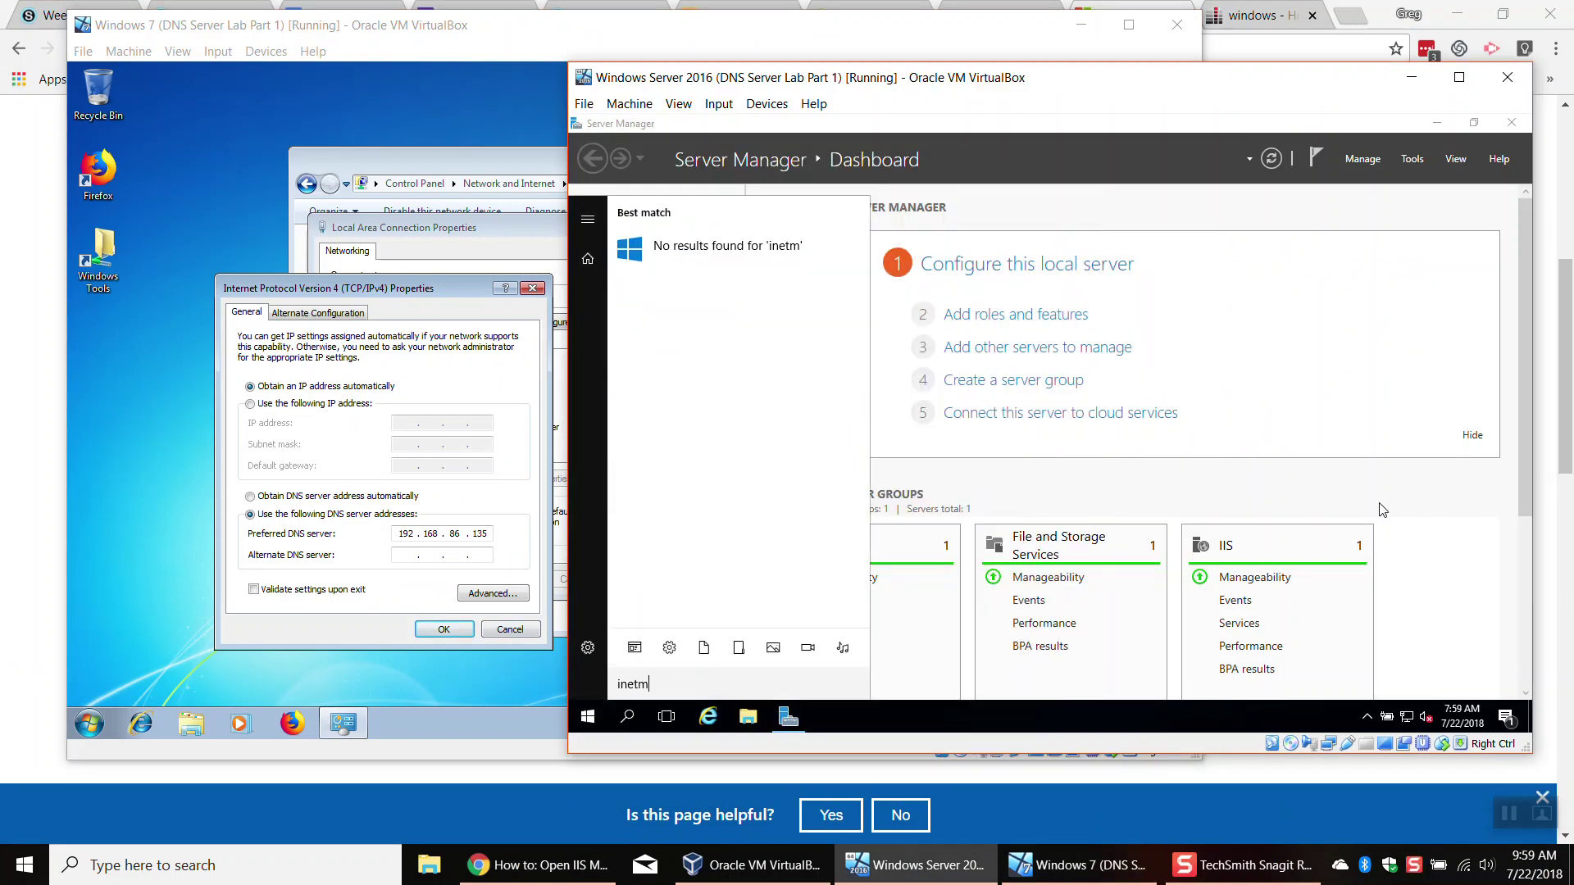
pyautogui.write('gr')
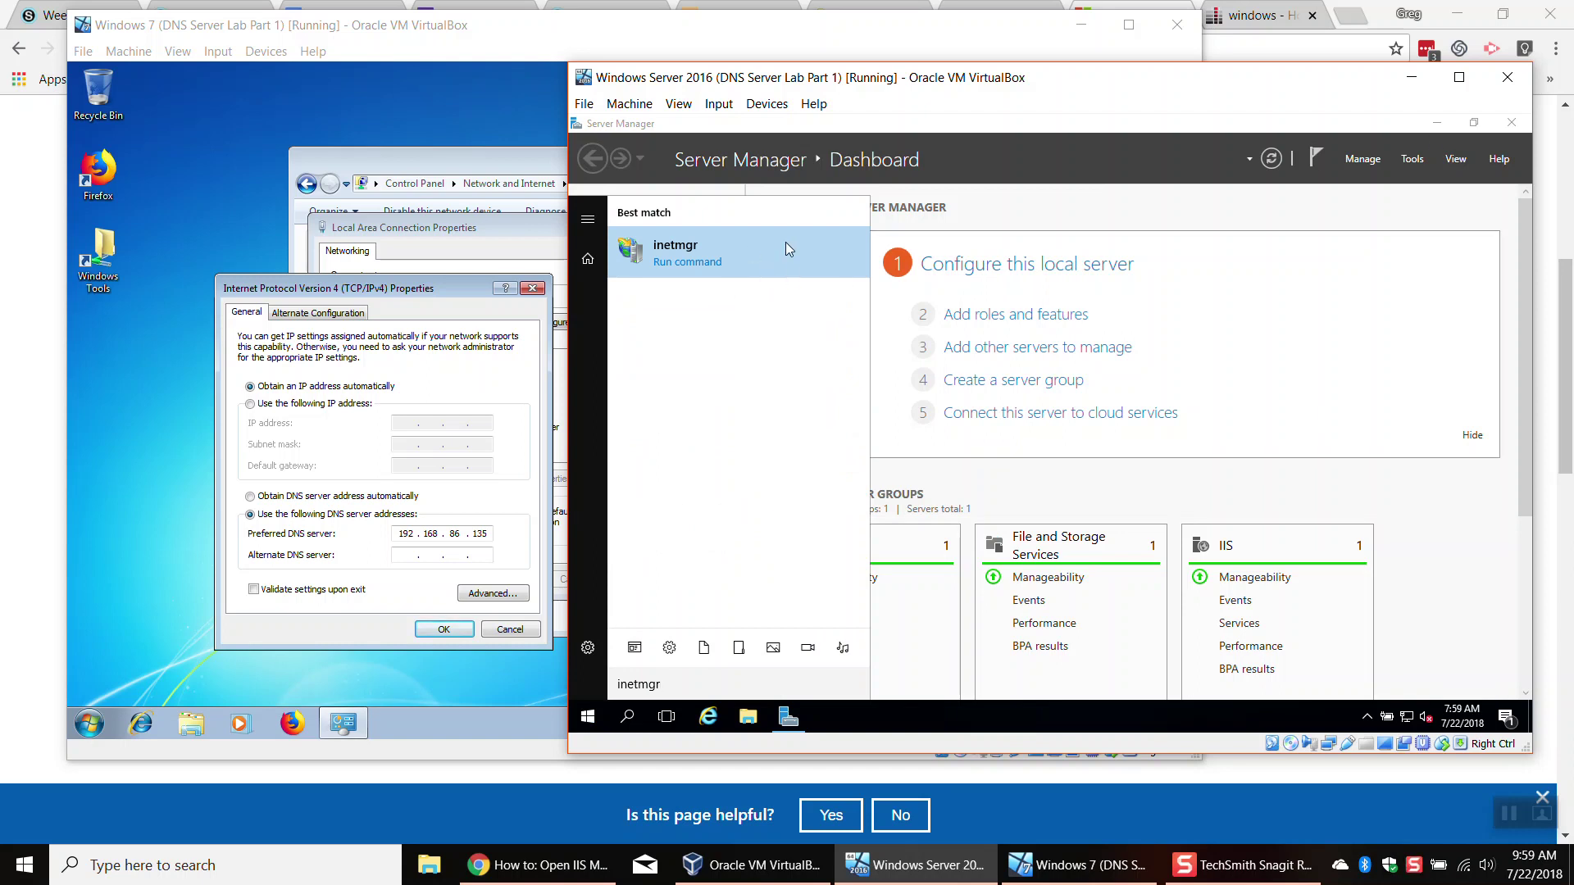
pyautogui.click(743, 260)
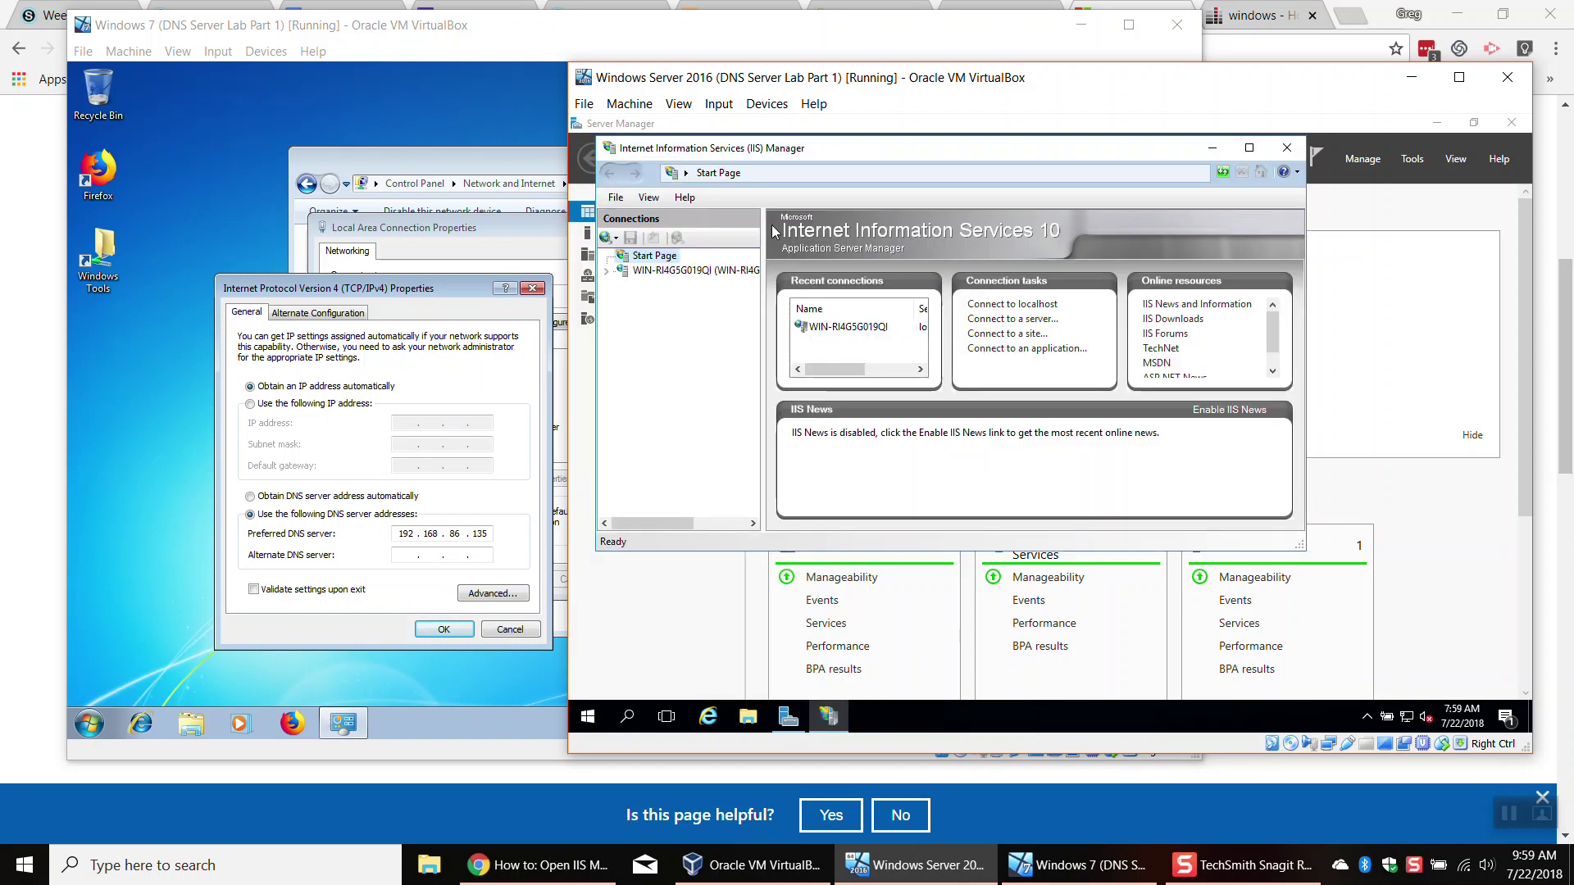
pyautogui.moveTo(750, 150); pyautogui.dragTo(862, 227)
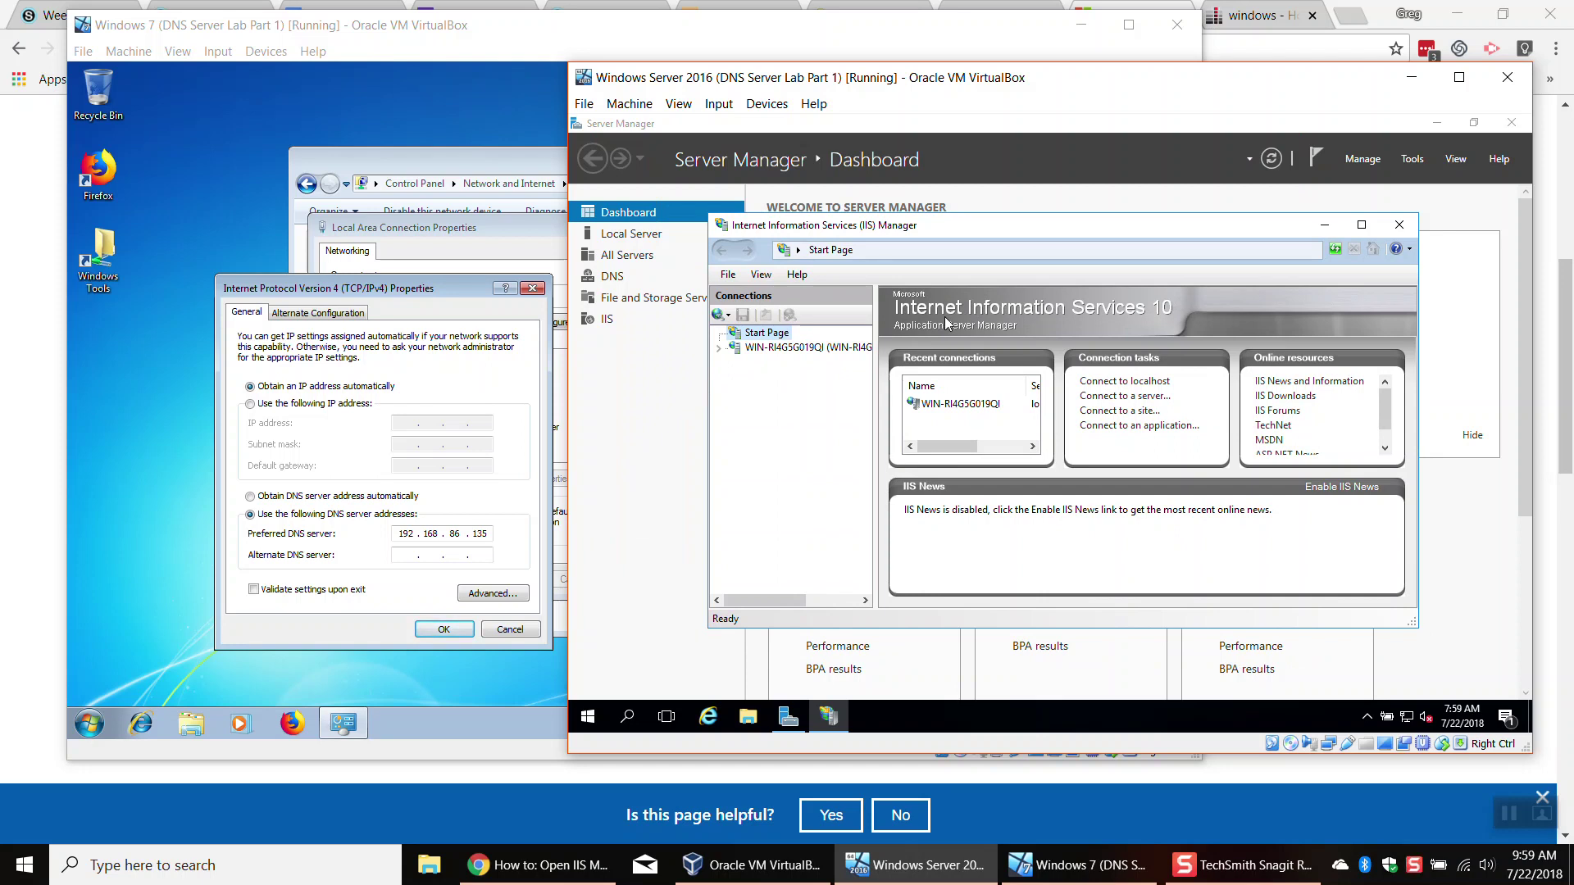
pyautogui.click(719, 349)
pyautogui.click(736, 377)
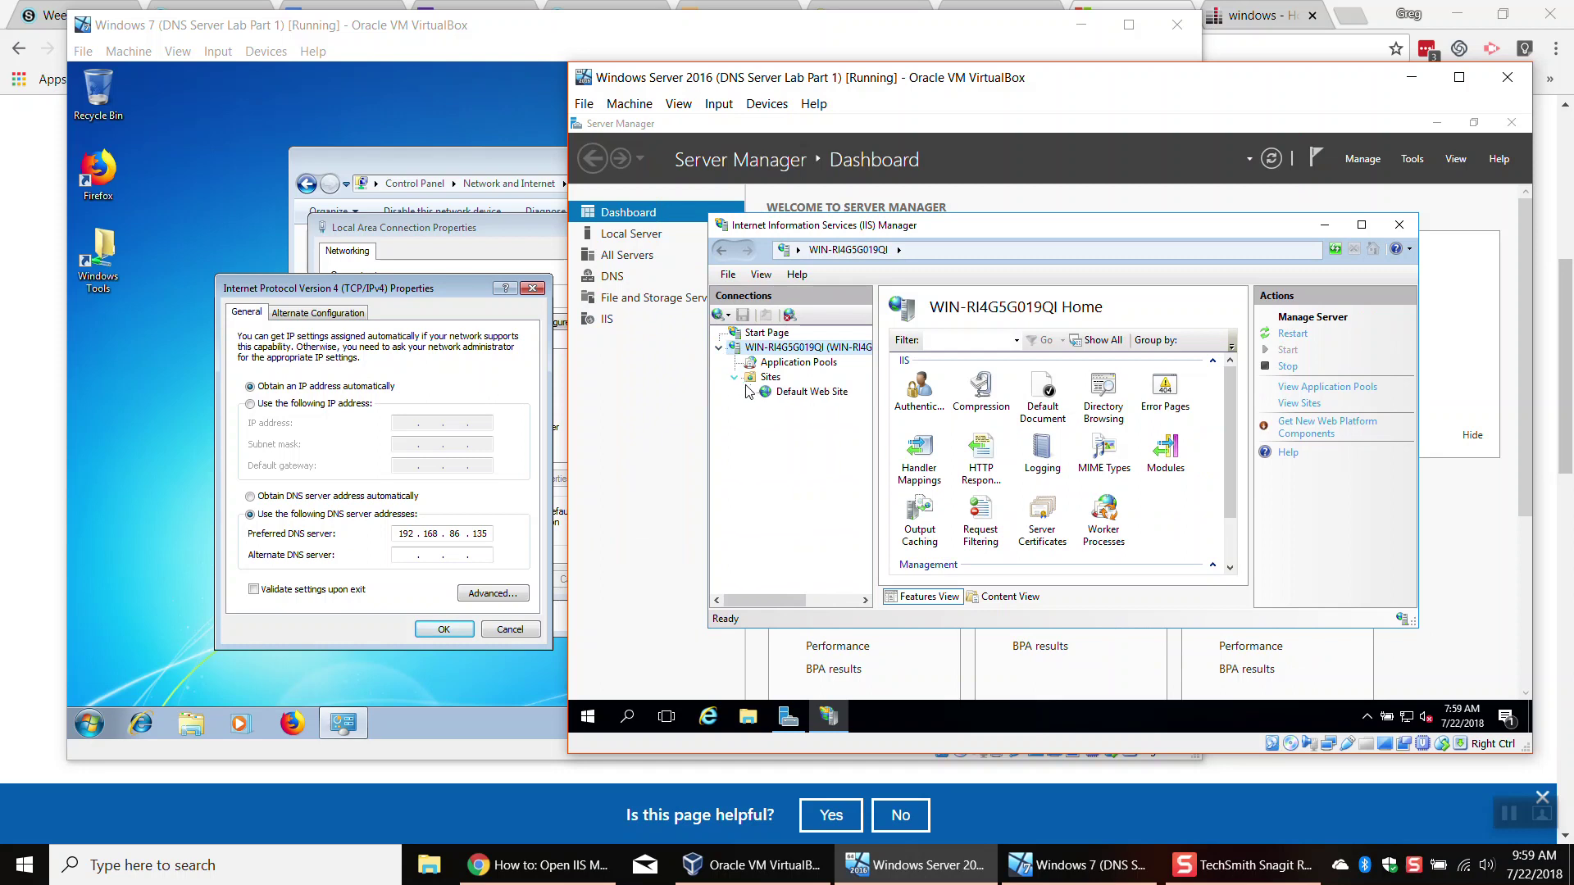
pyautogui.click(810, 392)
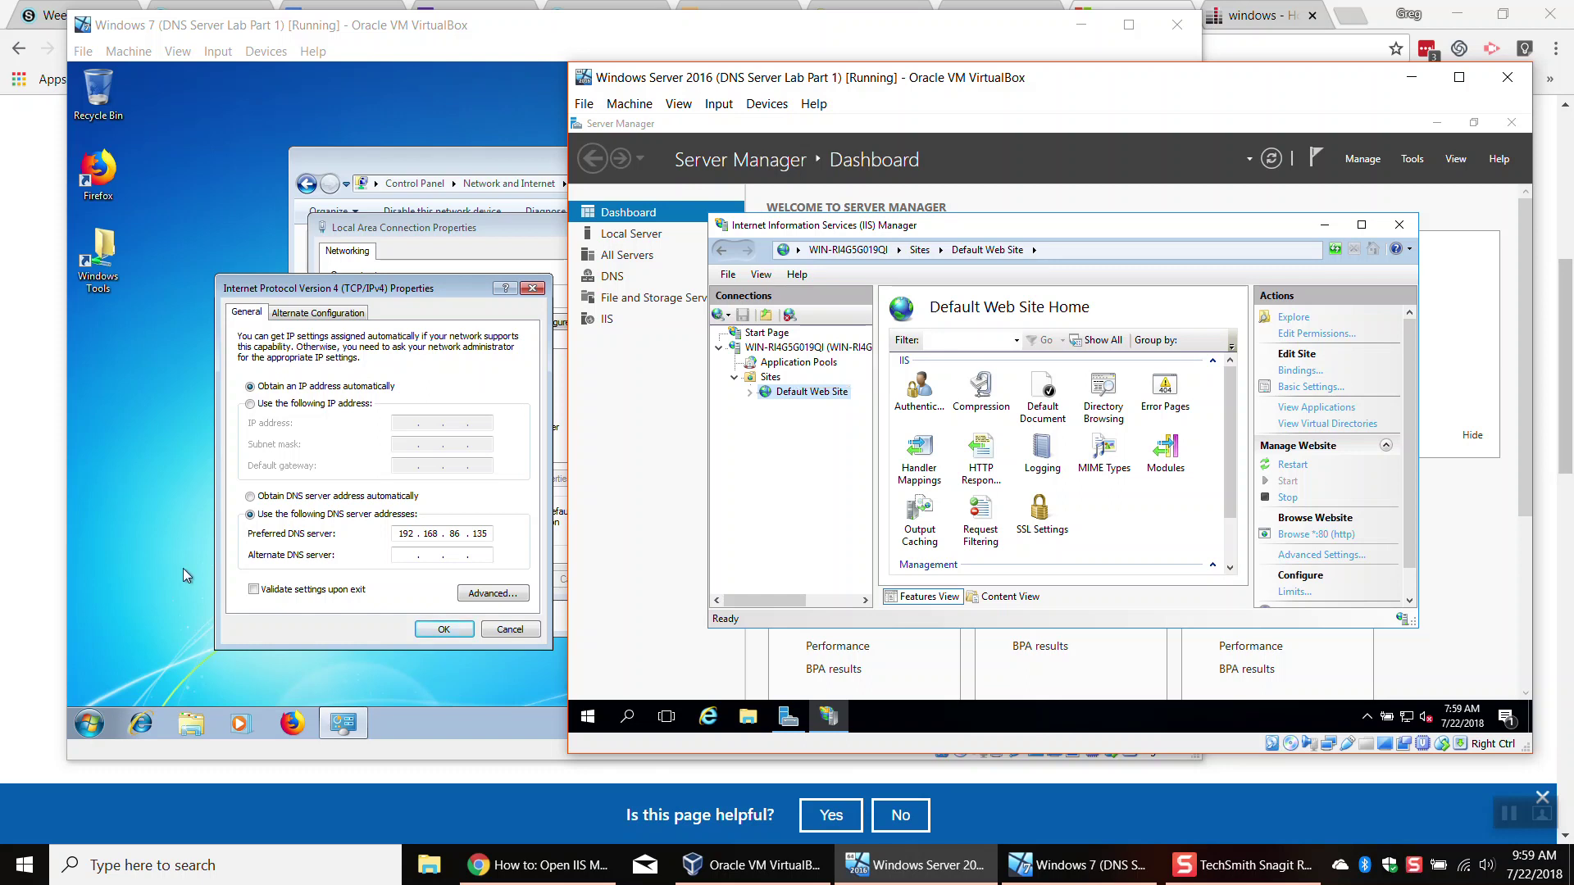
pyautogui.click(164, 688)
pyautogui.click(141, 721)
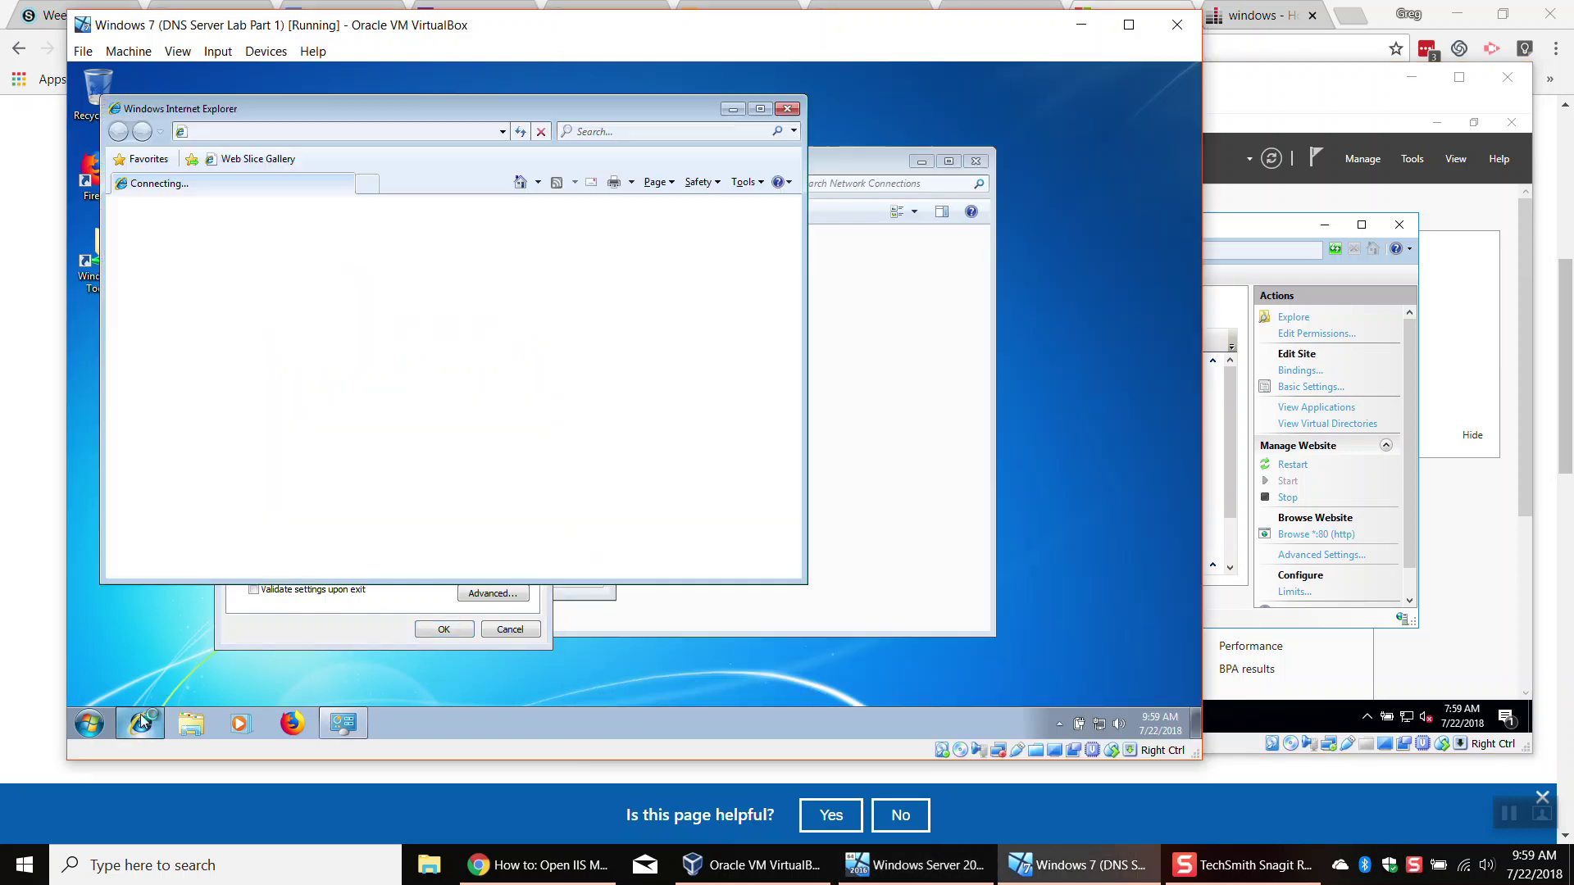
# Step: On Windows 7, close Internet Explorer and load 192.168.86.135 in Firefox
pyautogui.click(787, 108)
pyautogui.click(291, 723)
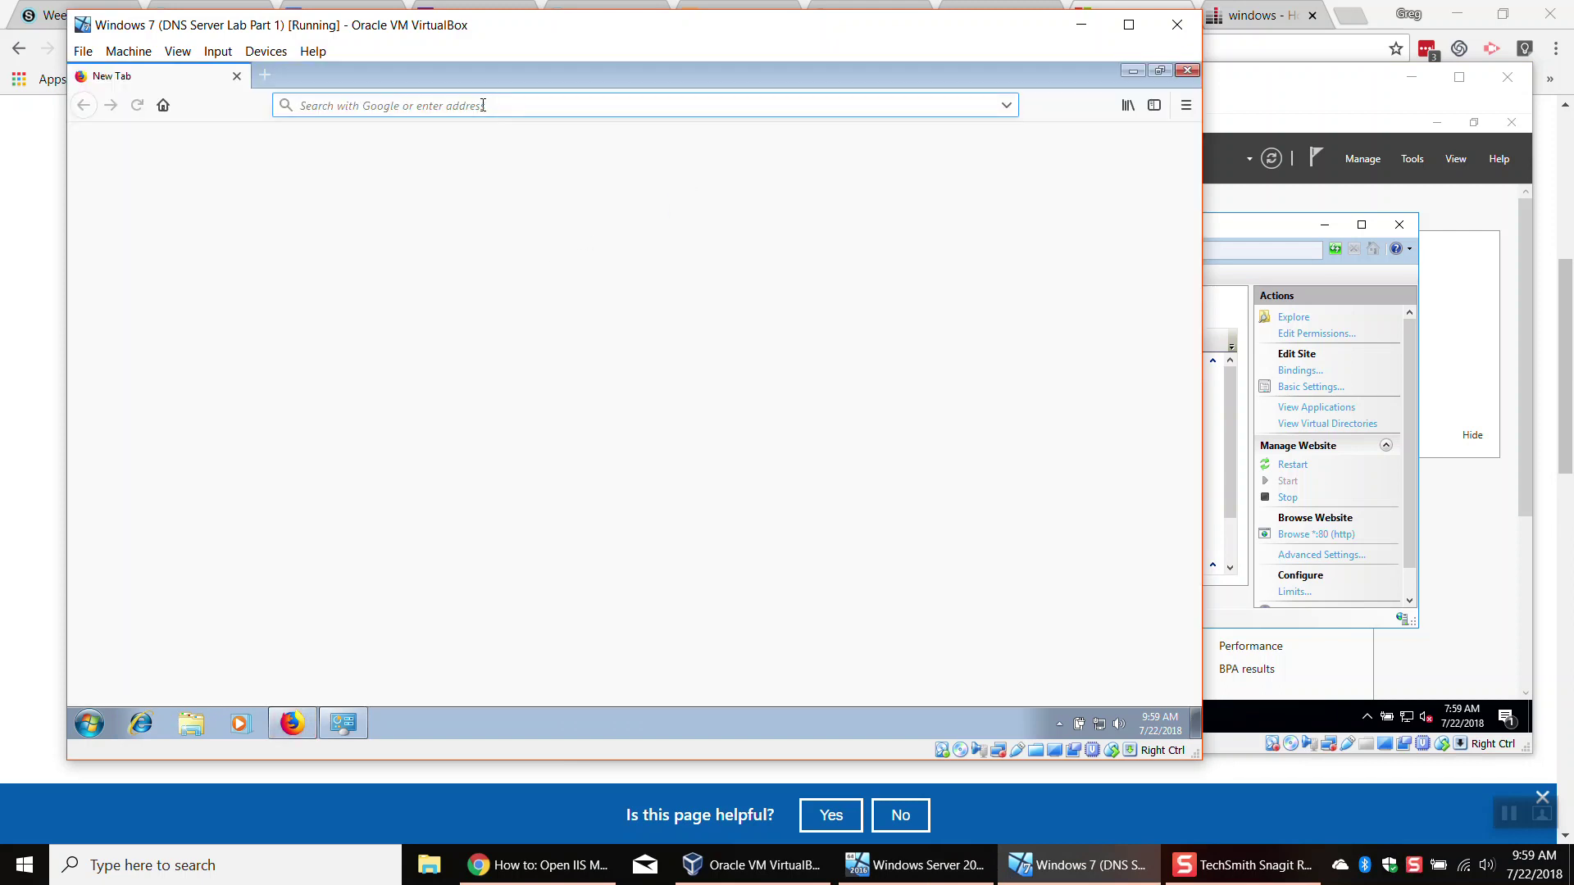
pyautogui.write('192.1')
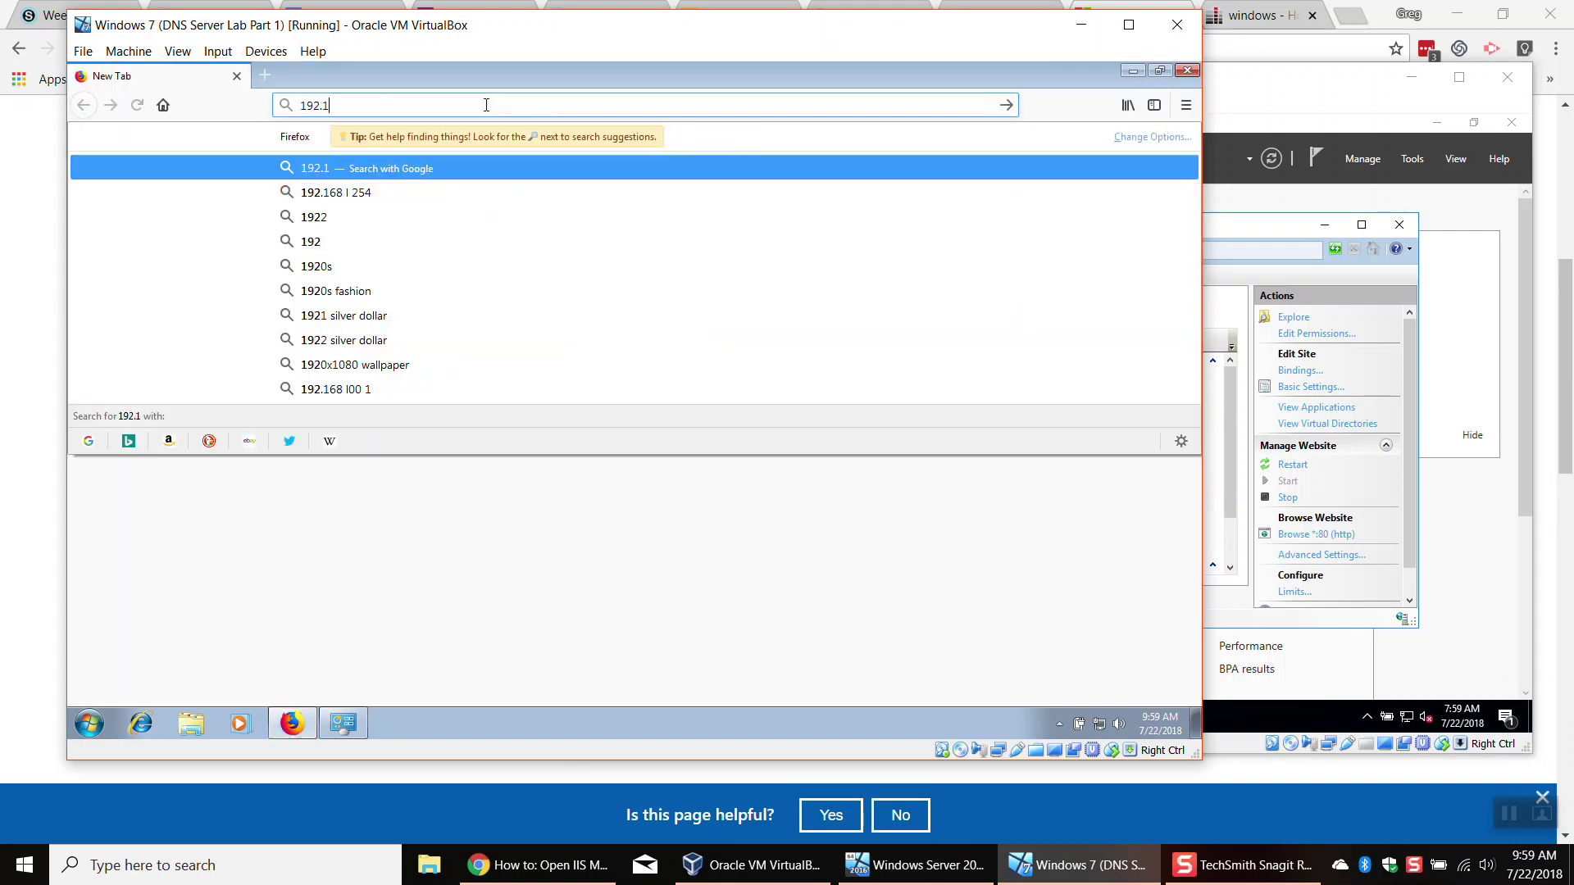
pyautogui.write('68')
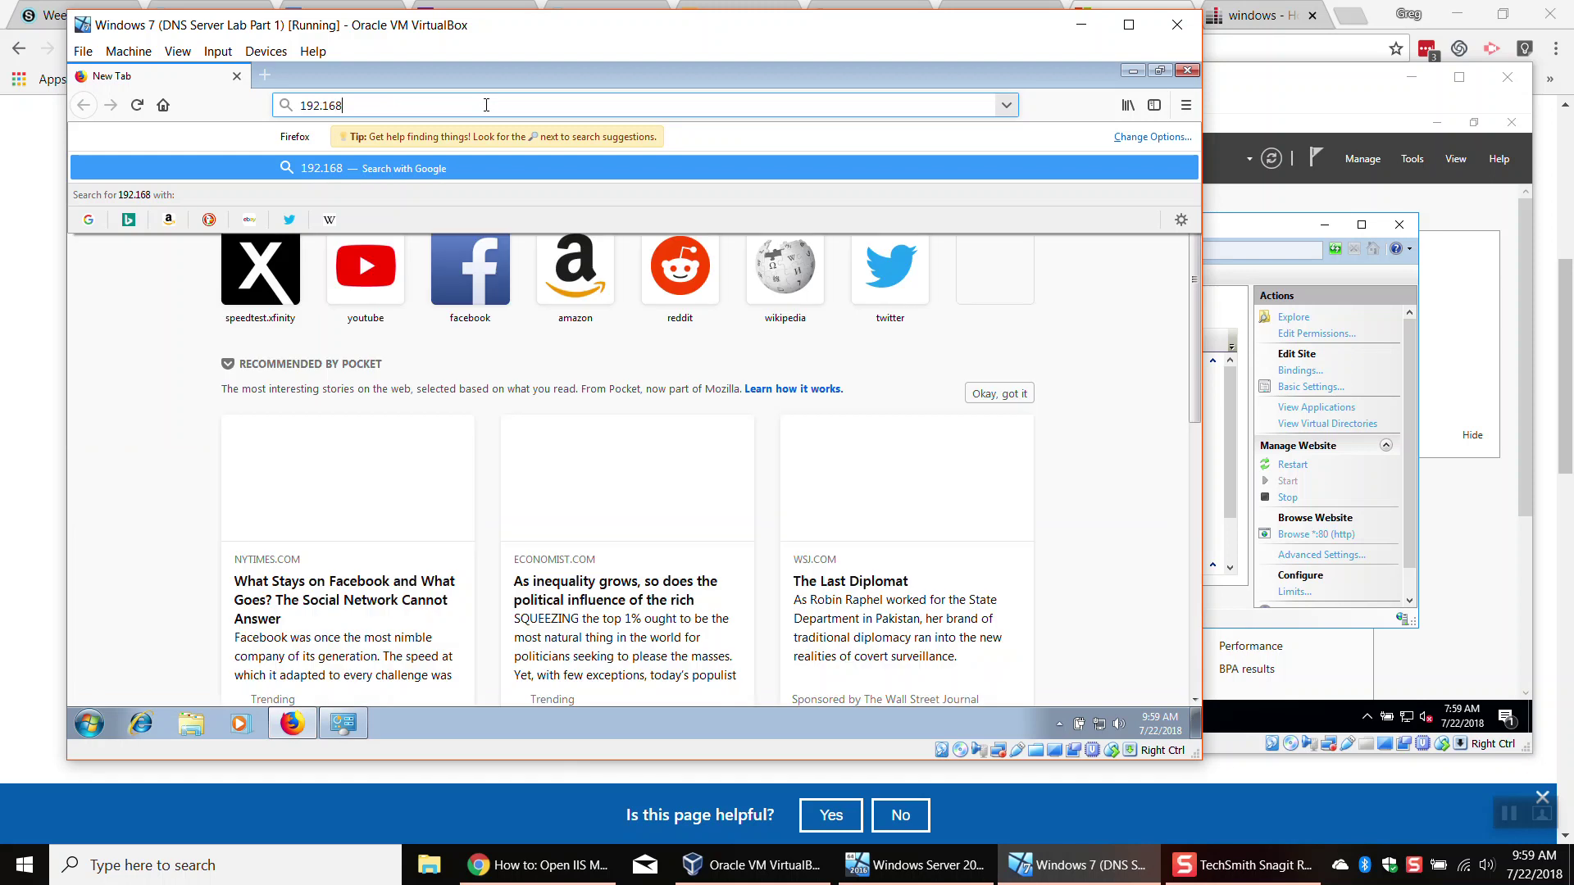
pyautogui.write('.86')
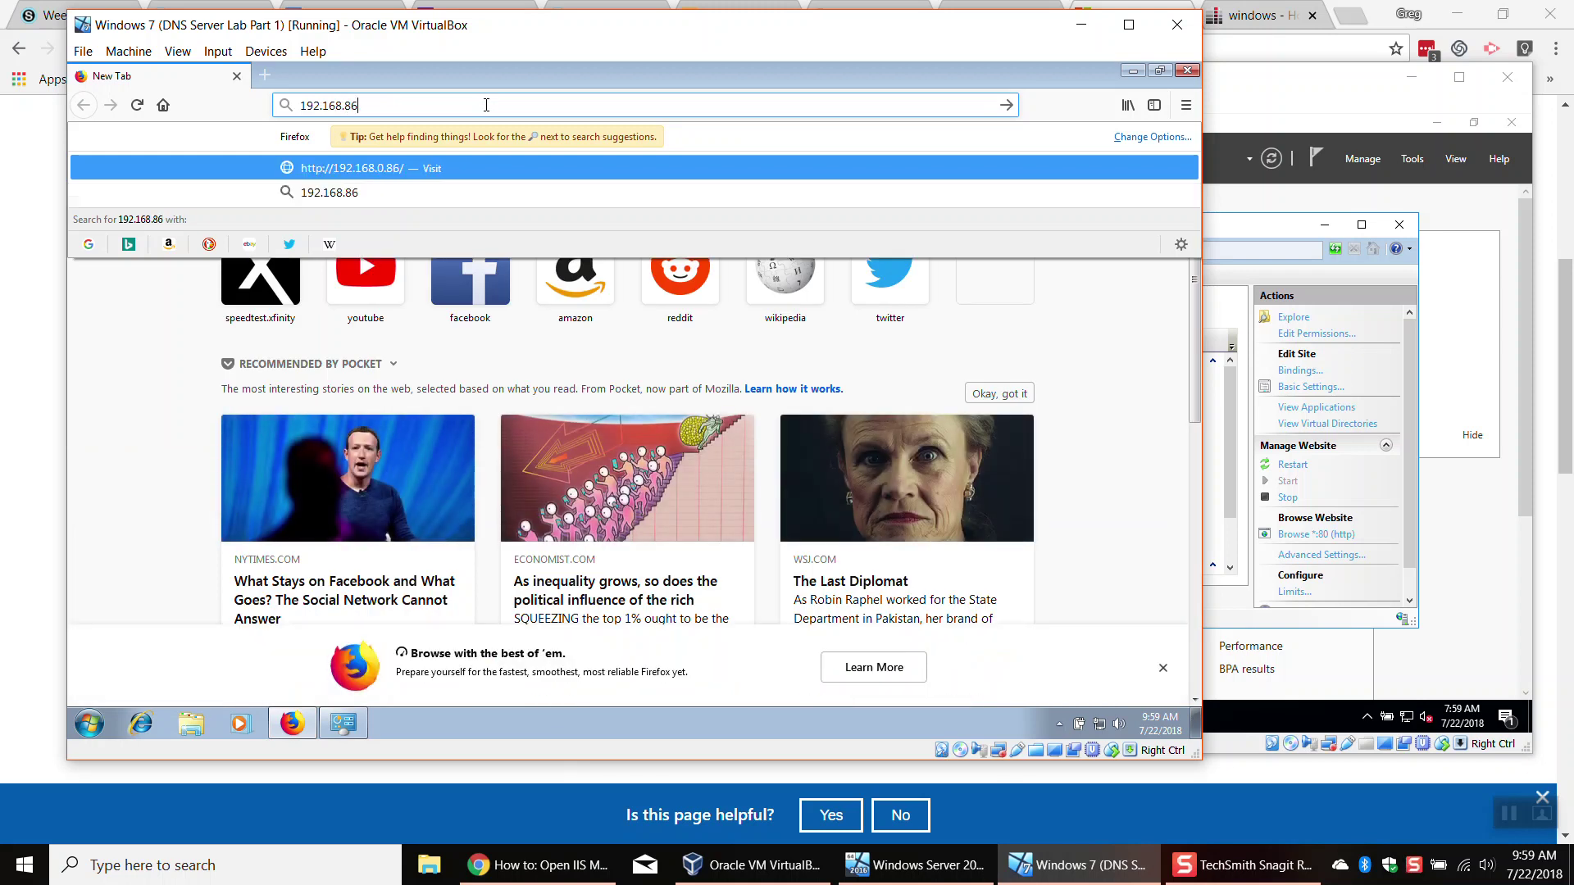
pyautogui.write('.135')
pyautogui.press('Return')
pyautogui.click(295, 105)
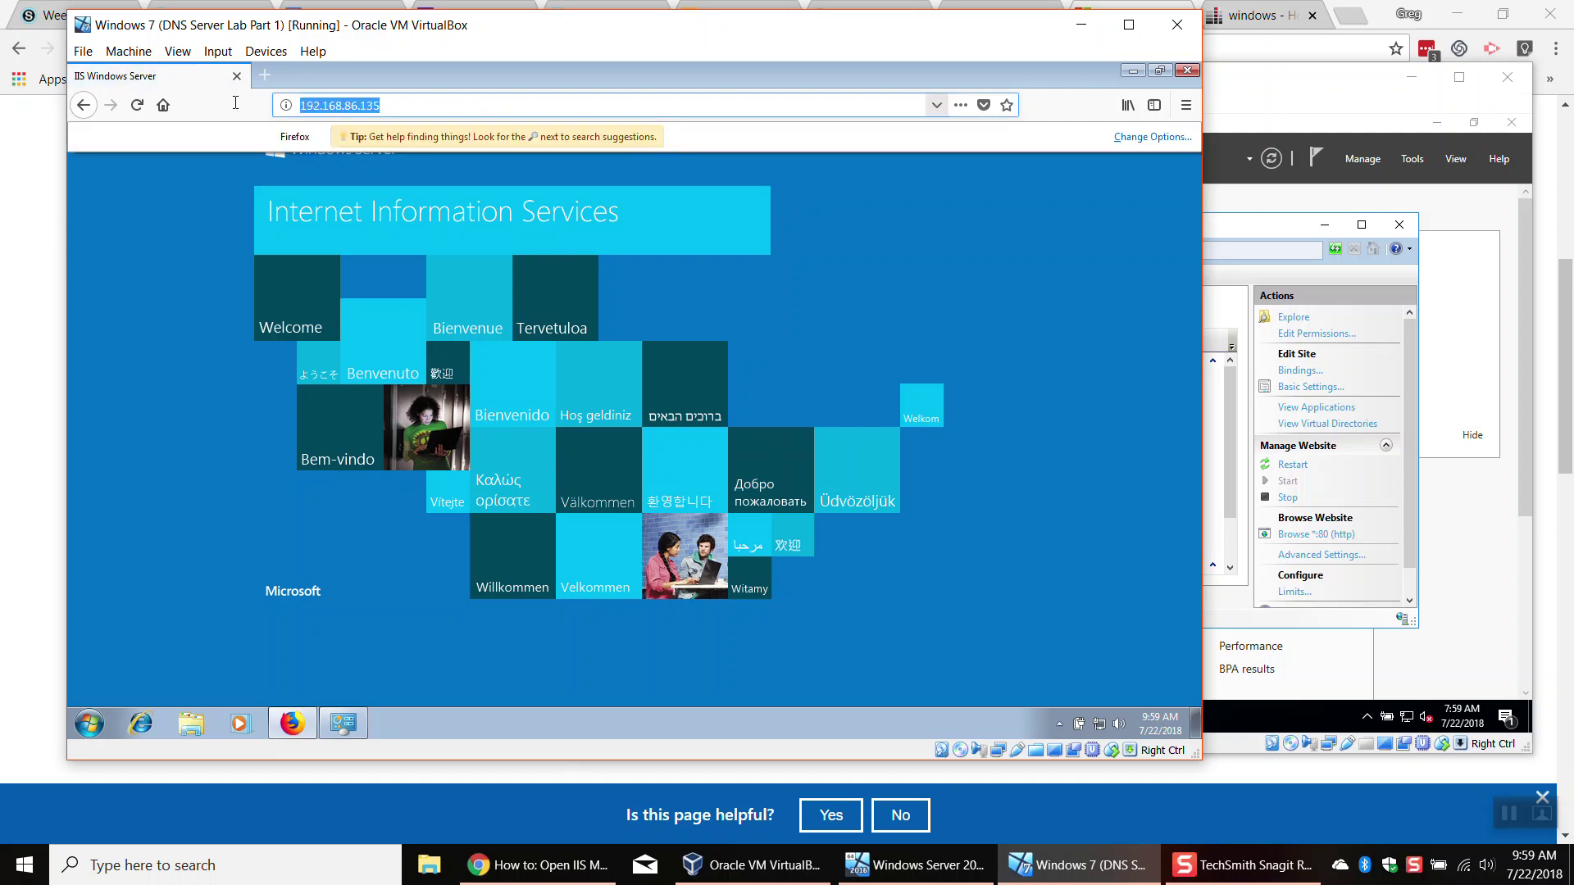
pyautogui.click(1308, 464)
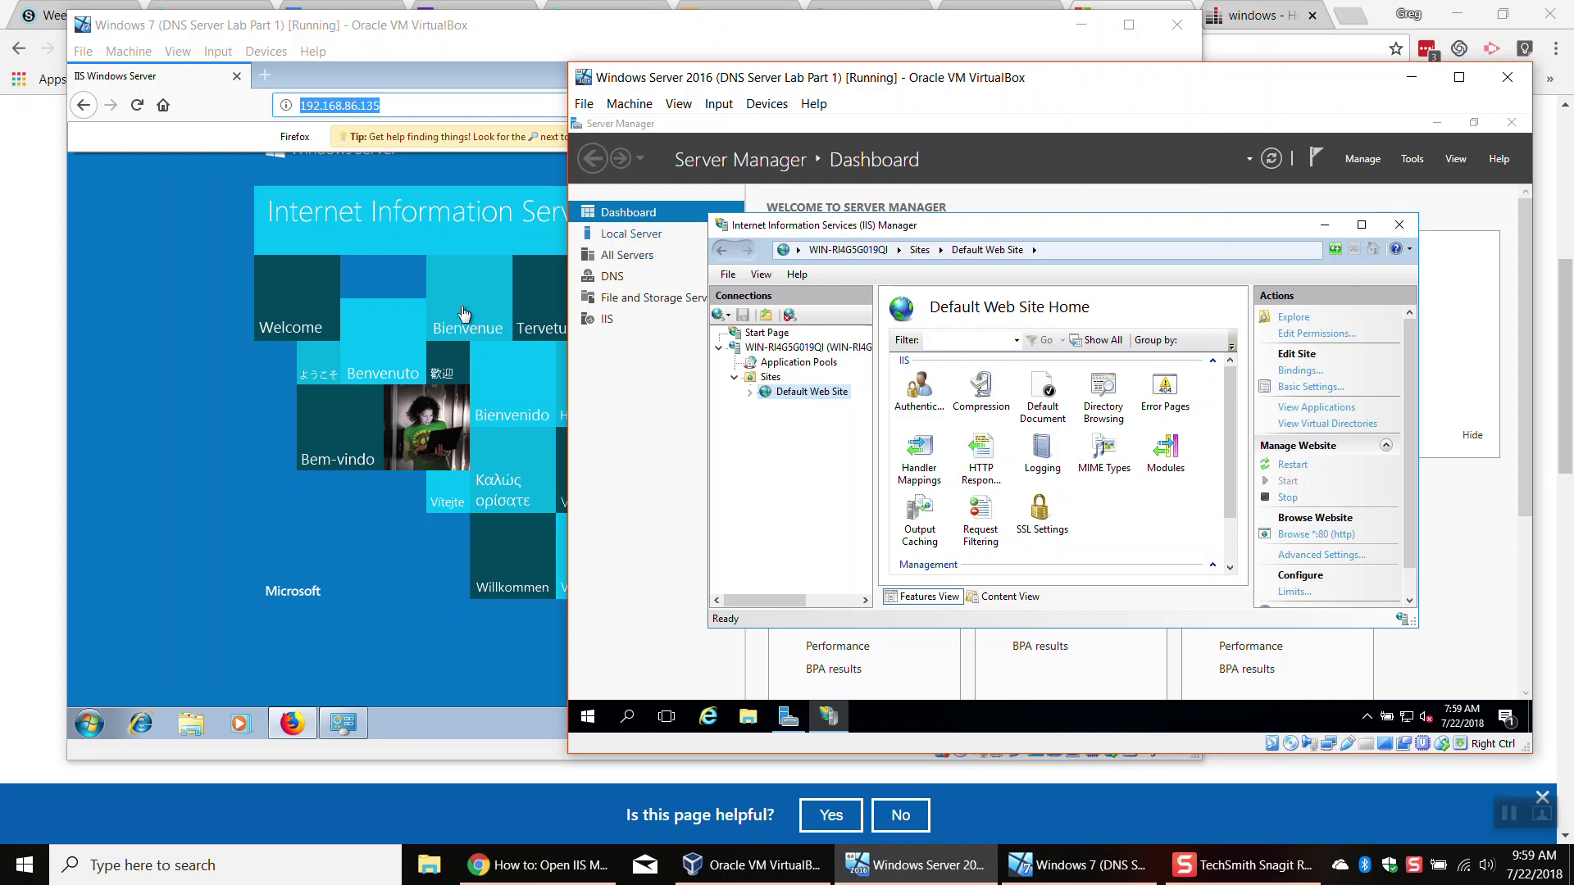
pyautogui.moveTo(1228, 465); pyautogui.dragTo(1234, 433)
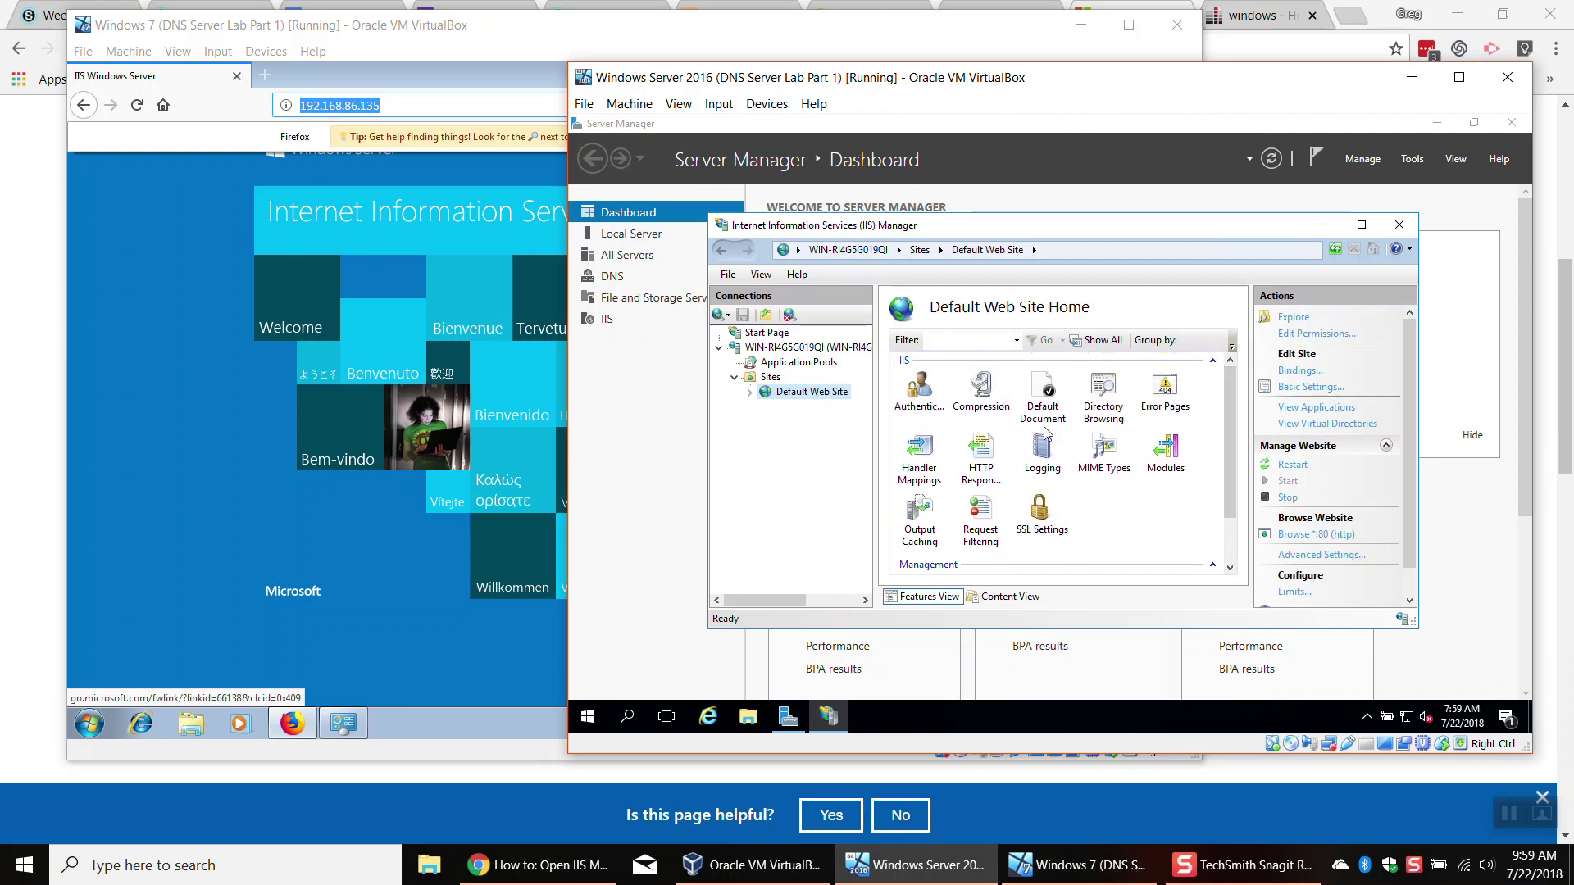
pyautogui.click(1288, 499)
pyautogui.click(141, 106)
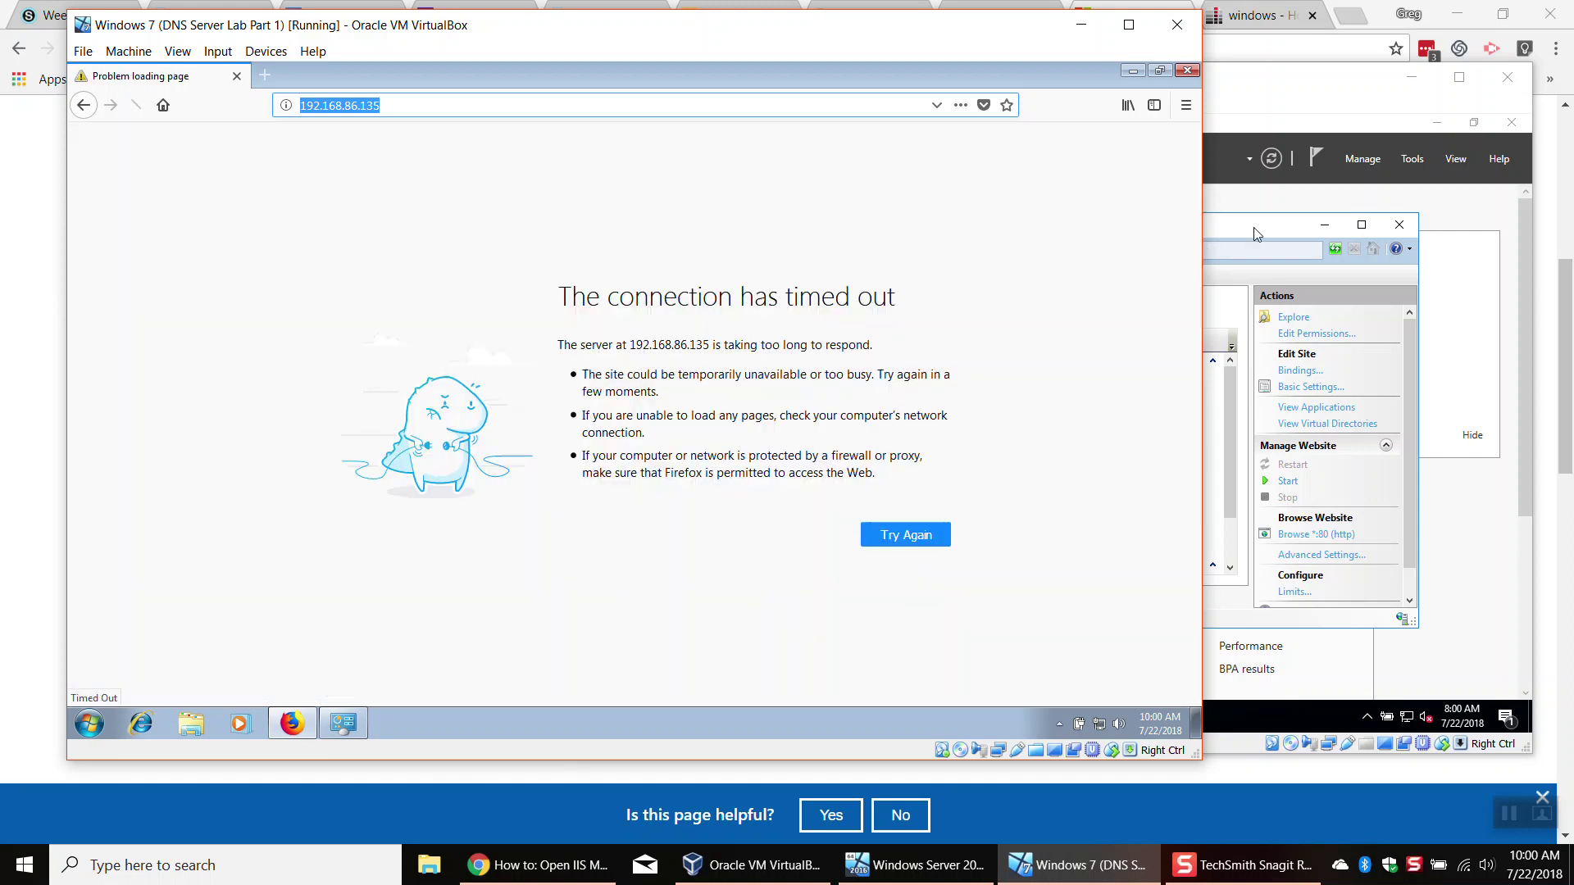
pyautogui.click(1253, 227)
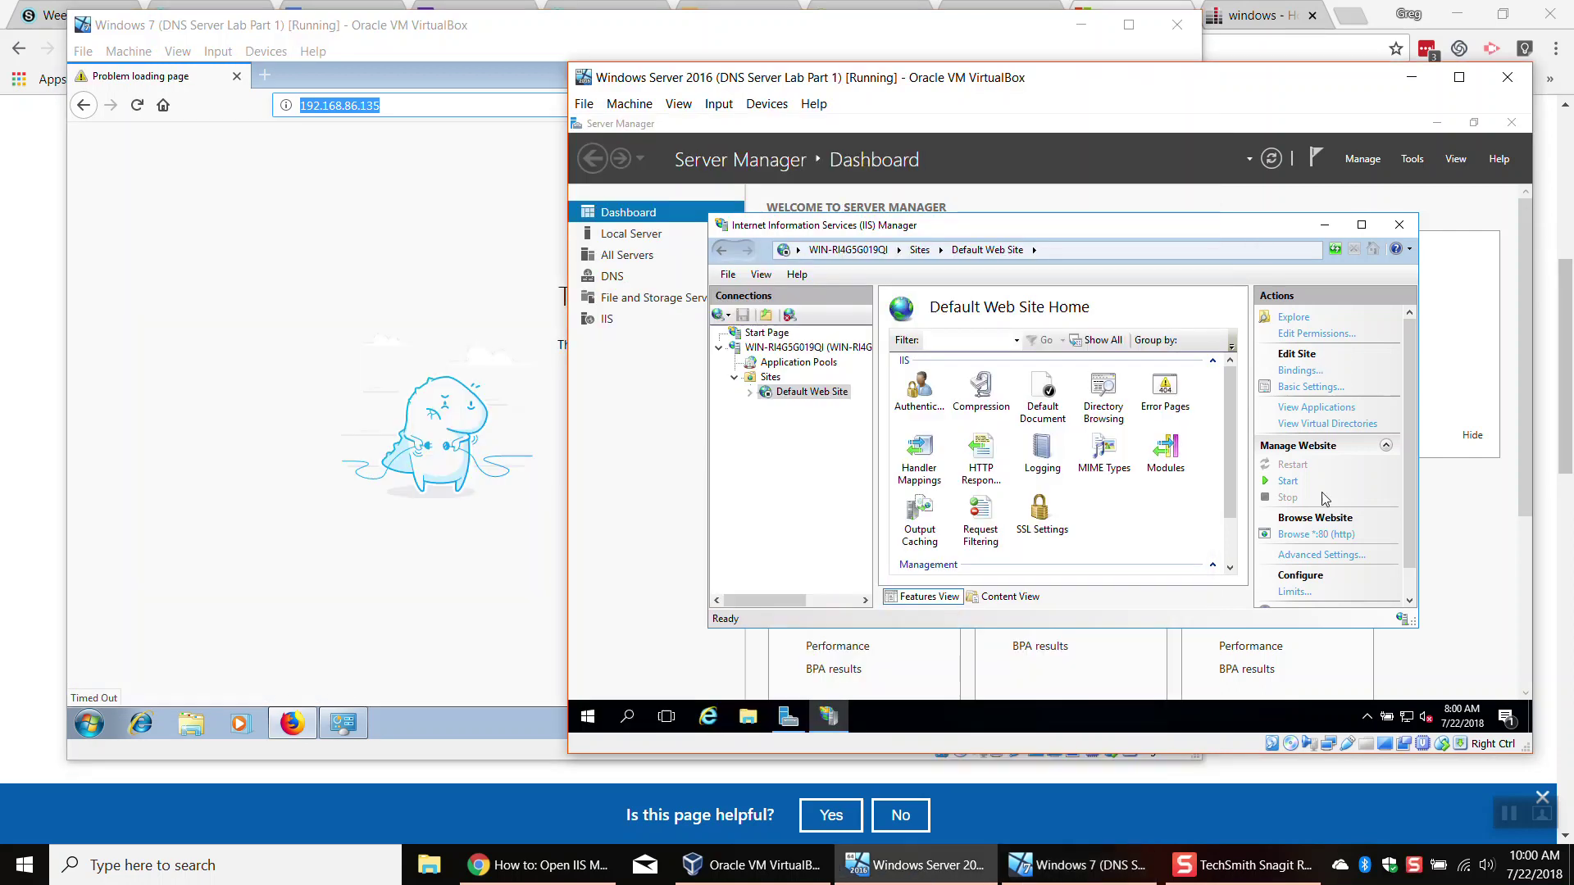
pyautogui.click(1287, 481)
pyautogui.click(126, 167)
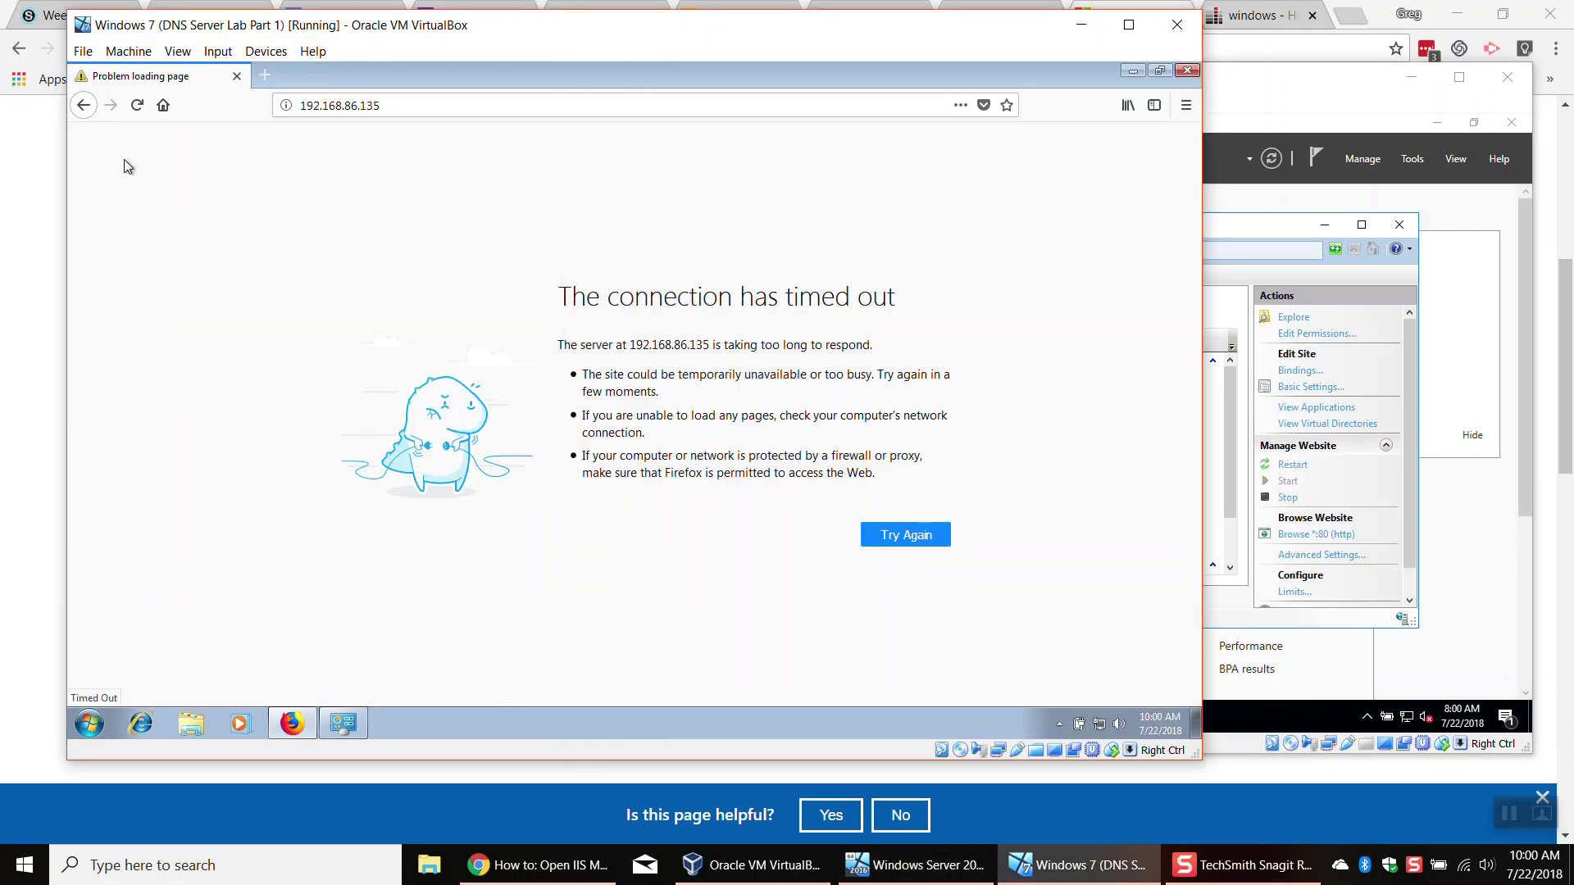
pyautogui.click(137, 106)
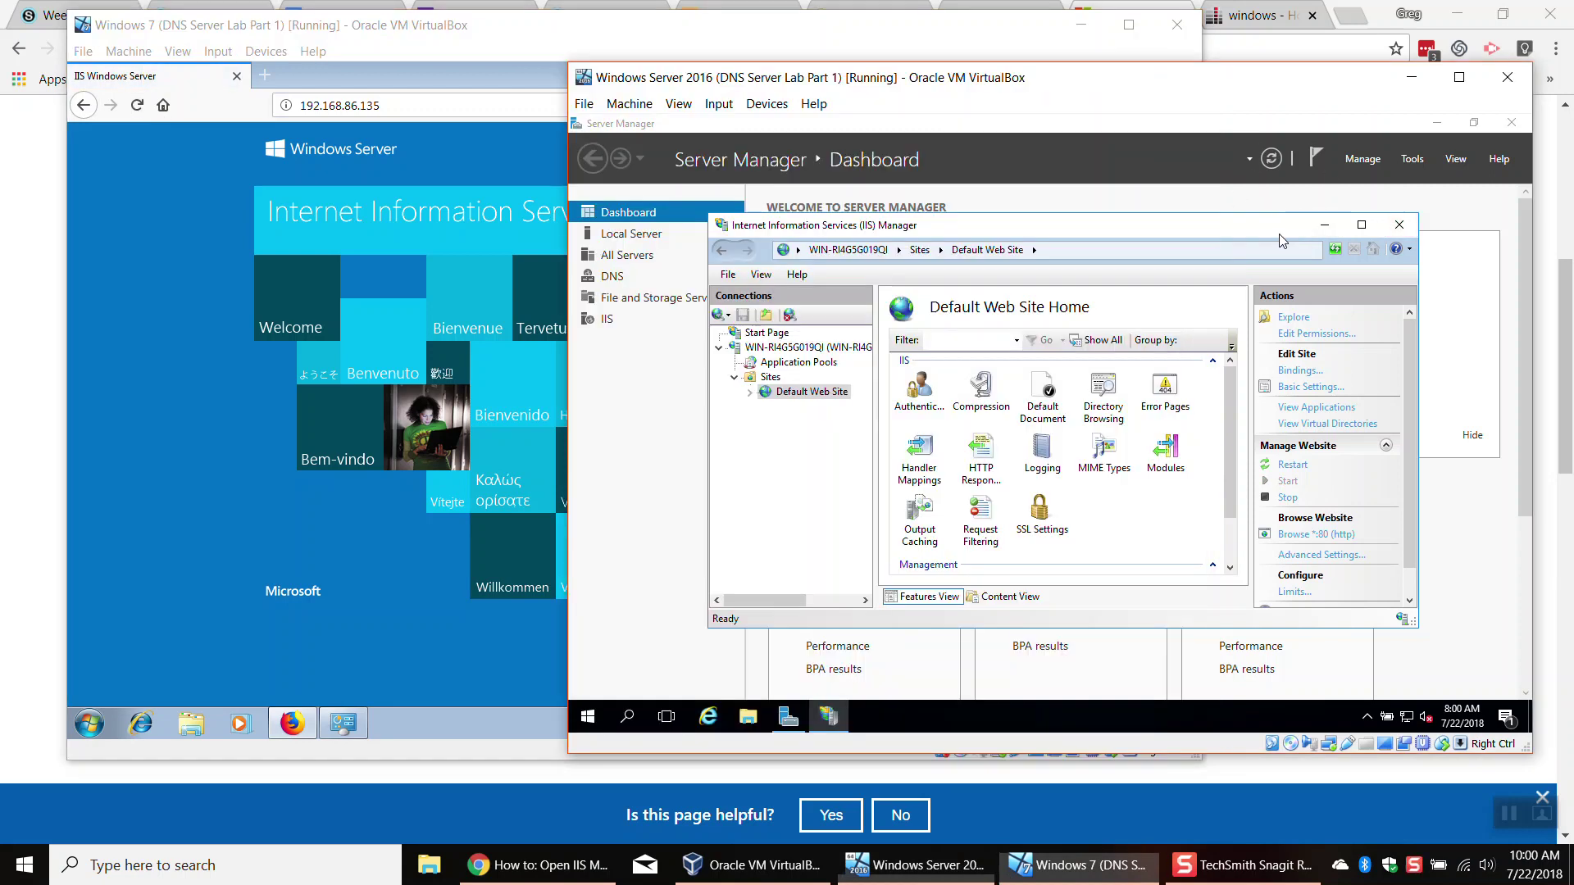
pyautogui.click(1279, 234)
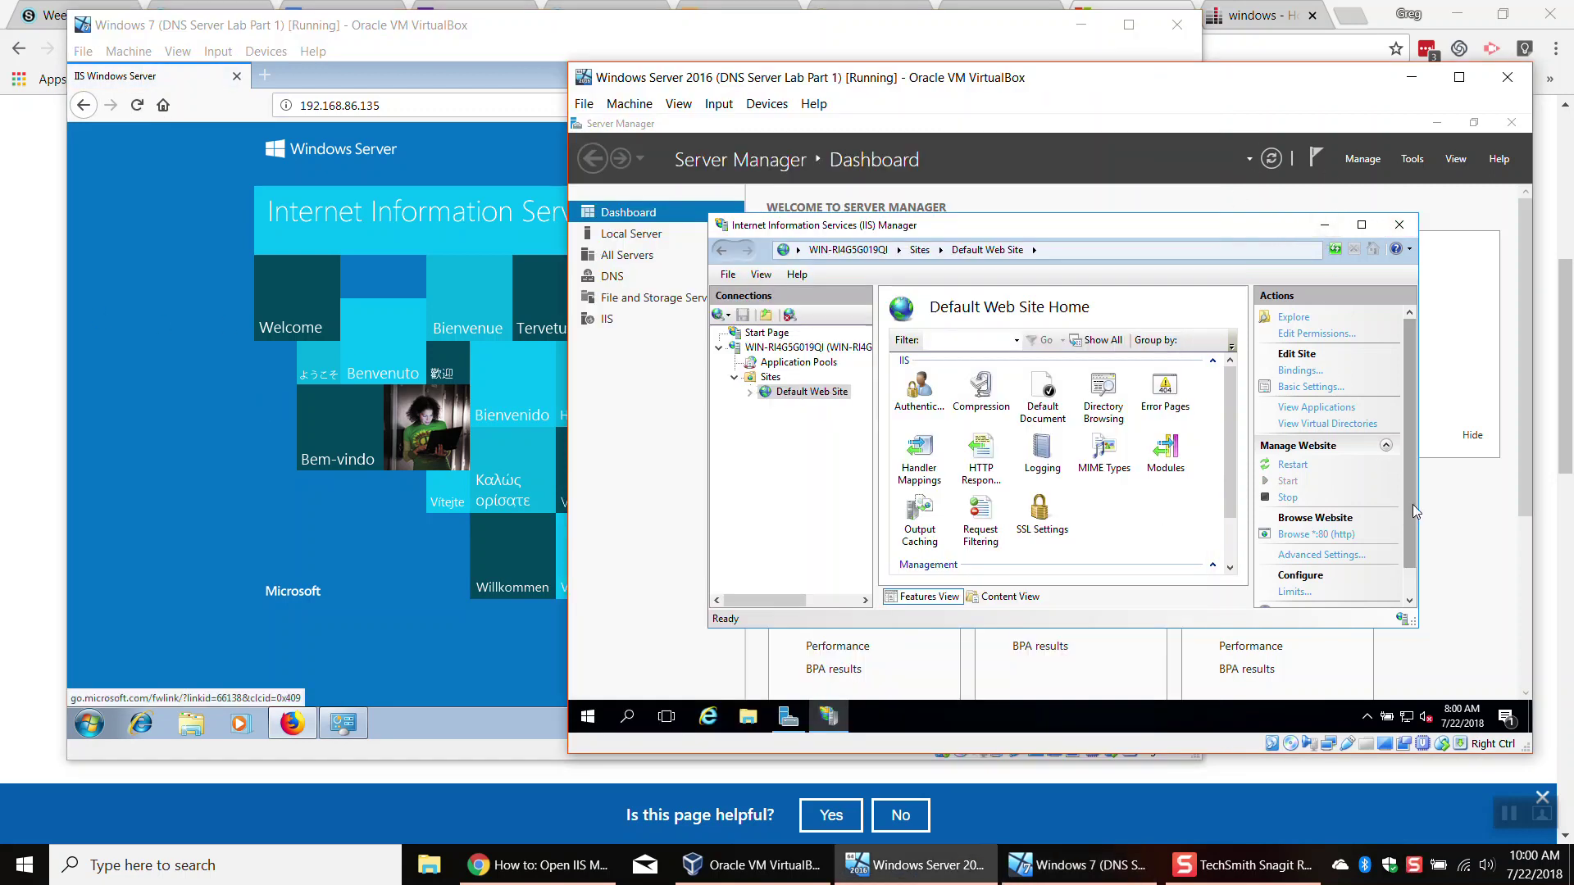
# Step: Switch Default Web Site to Content View and select iisstart.htm
pyautogui.scroll(-1, 1400, 571)
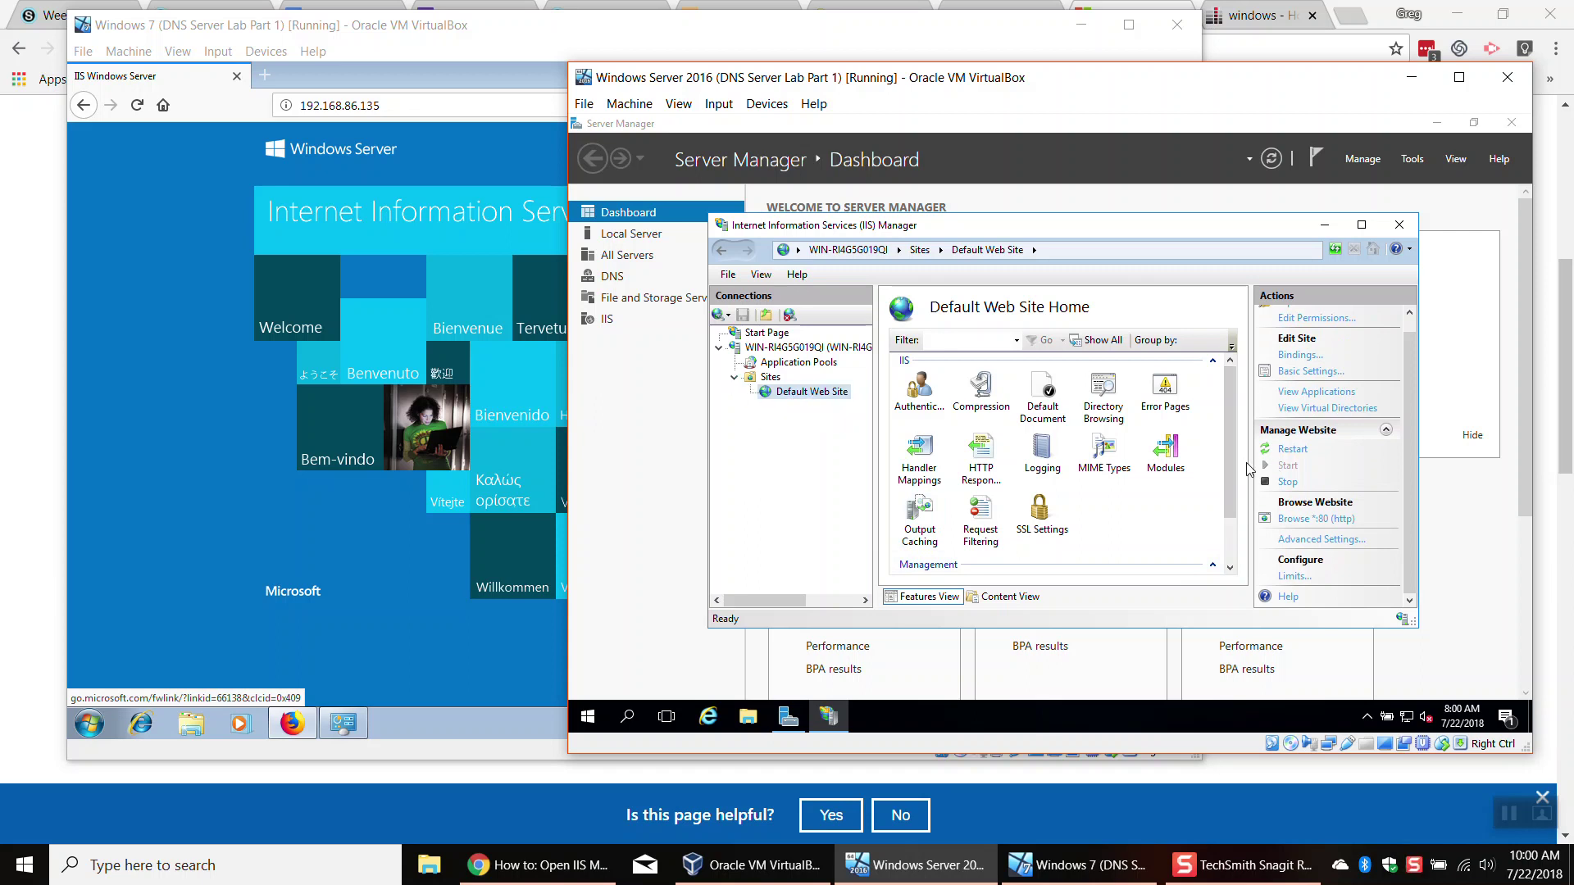
pyautogui.click(1023, 599)
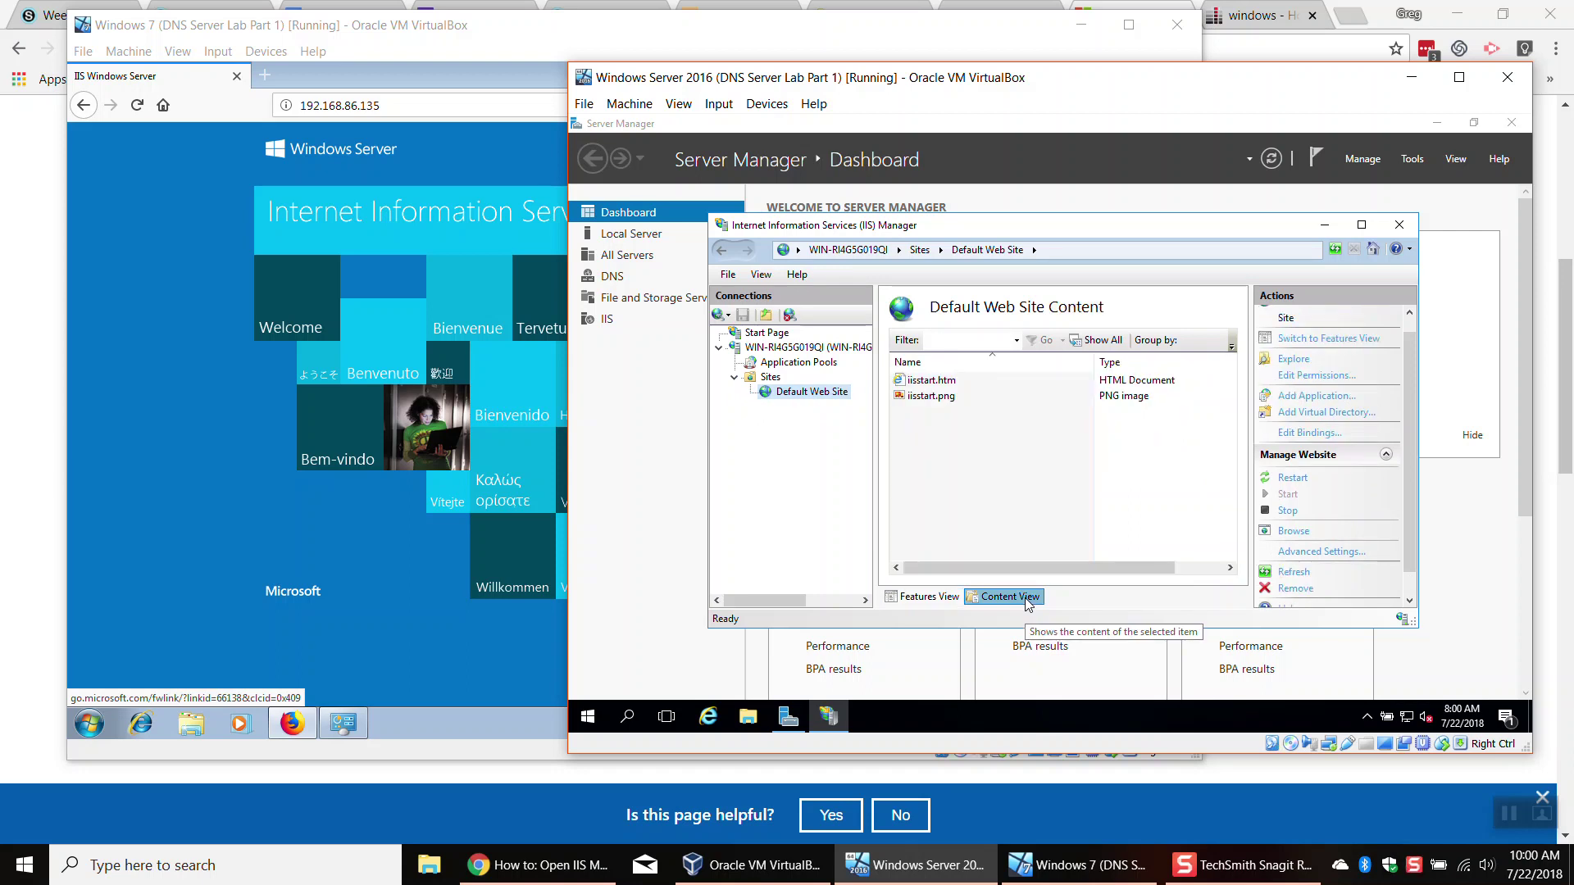
pyautogui.click(937, 381)
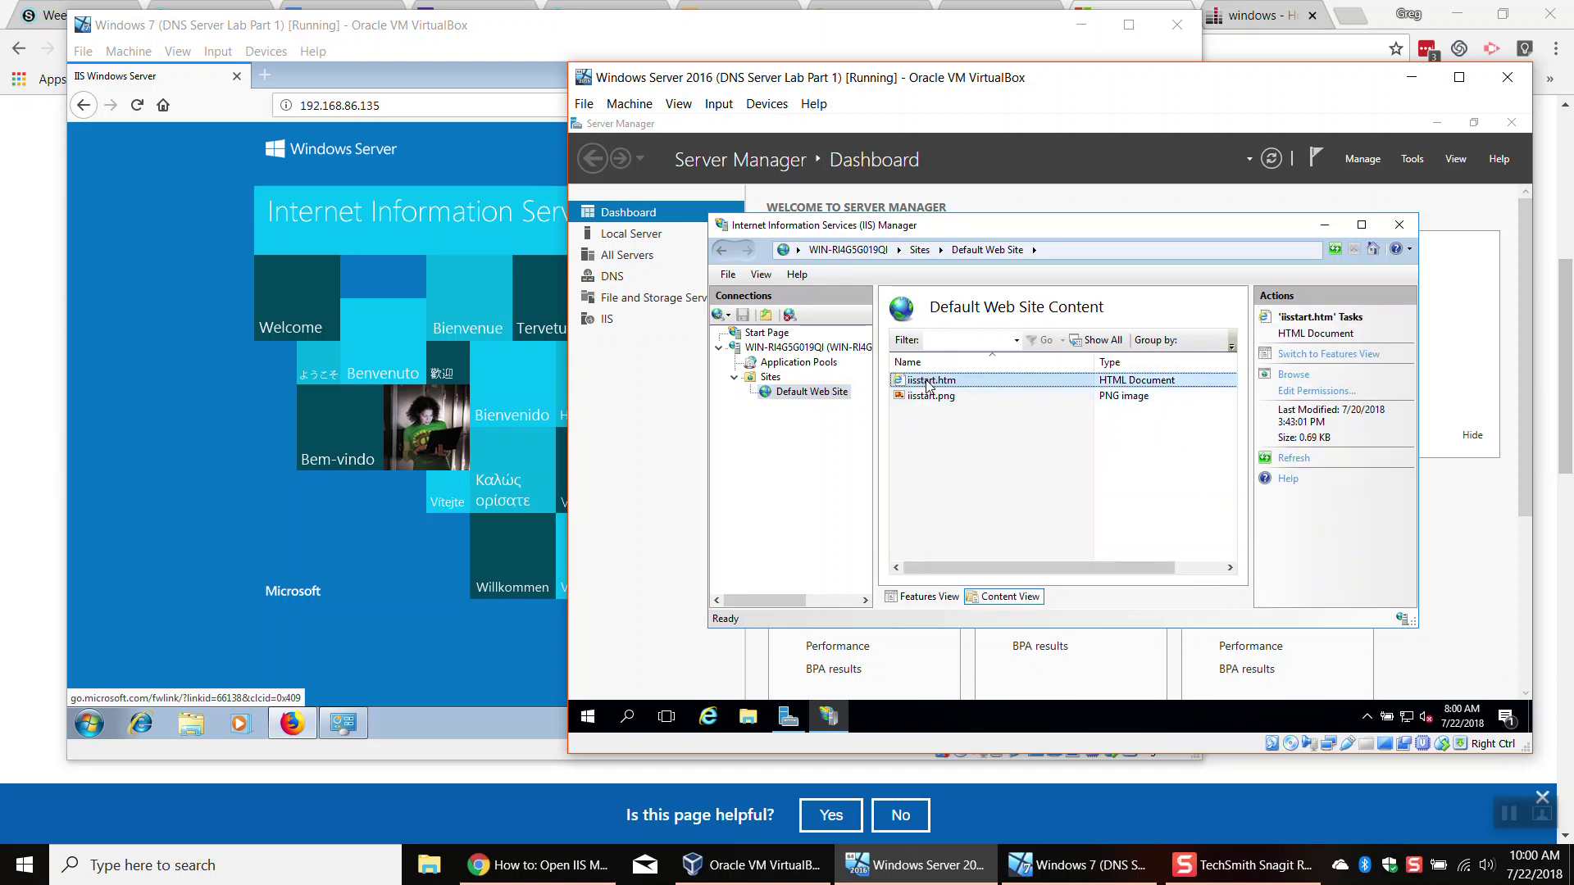
pyautogui.rightClick(986, 383)
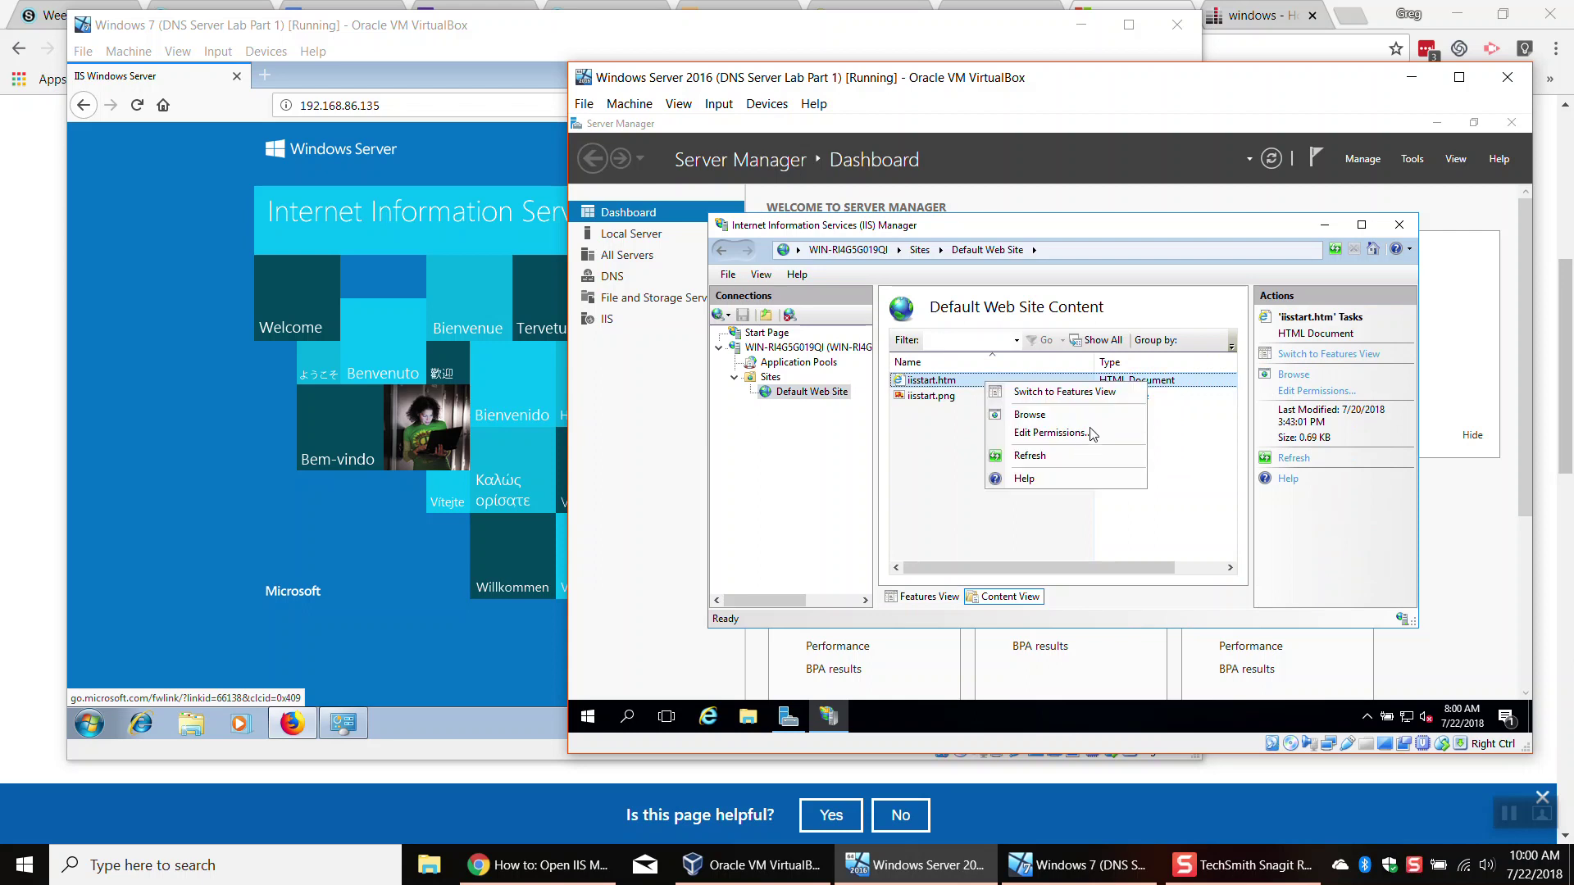
pyautogui.doubleClick(941, 384)
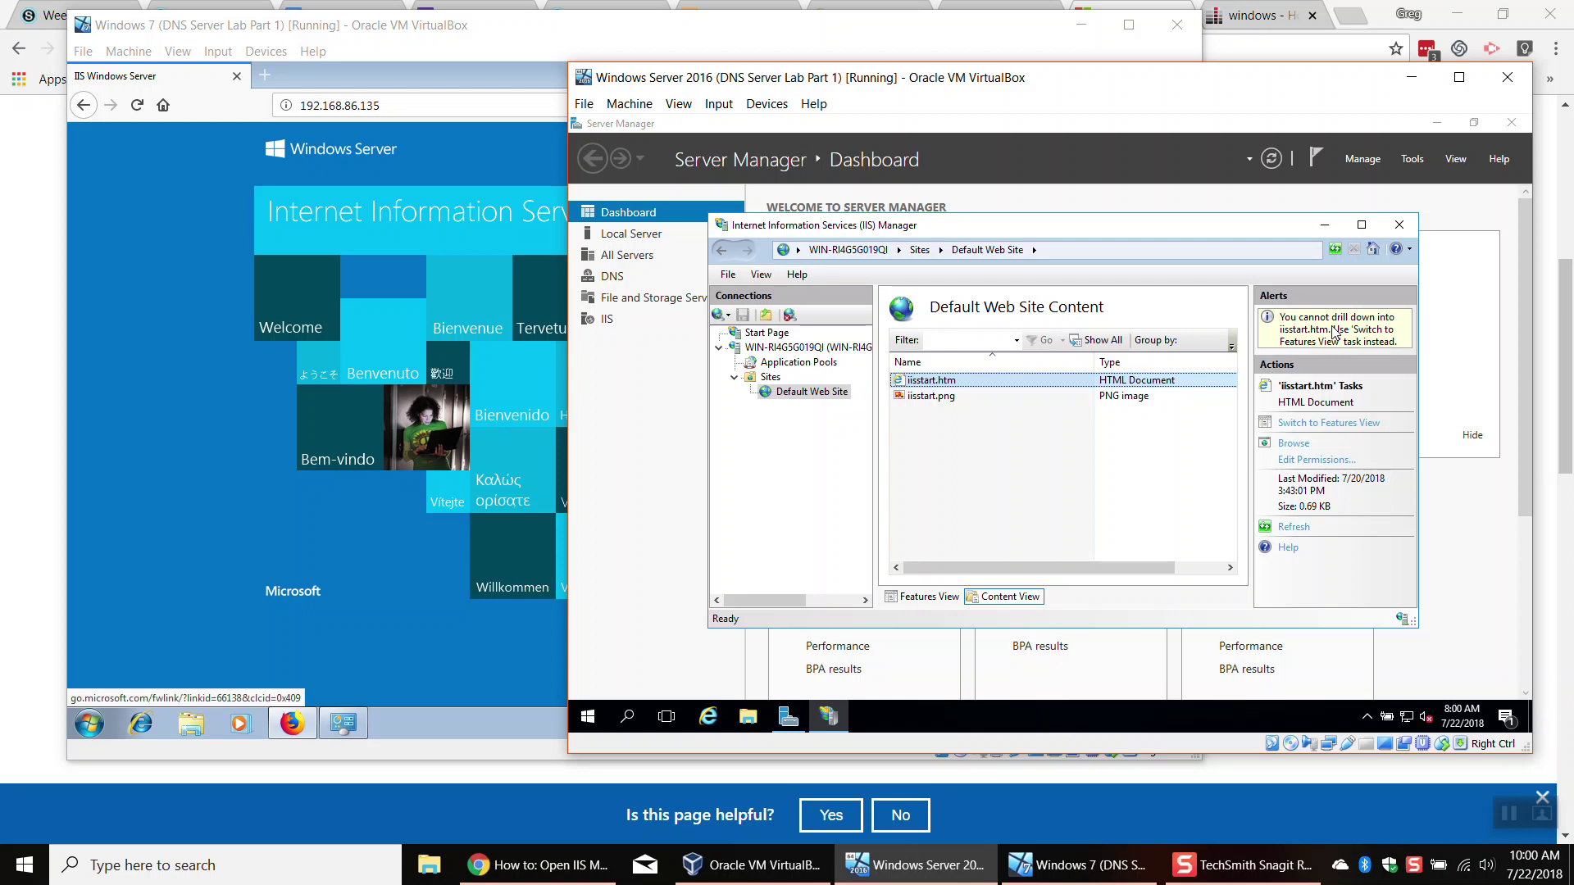
# Step: Browse iisstart.htm in Internet Explorer past the setup, security and blocked-content prompts, then close all tabs
pyautogui.click(1299, 447)
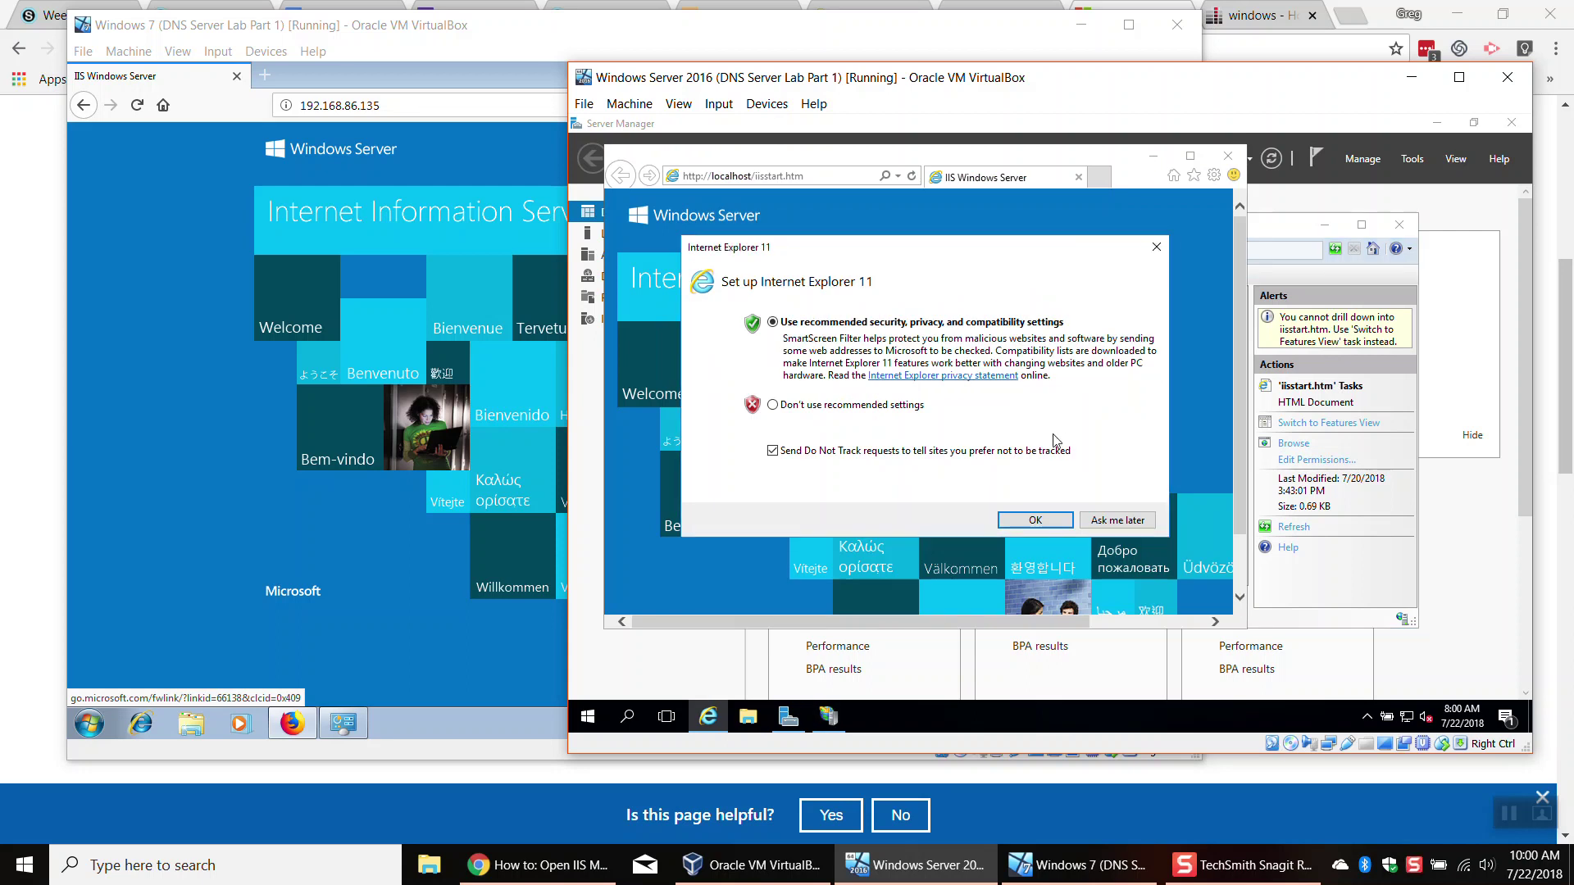
pyautogui.click(1034, 521)
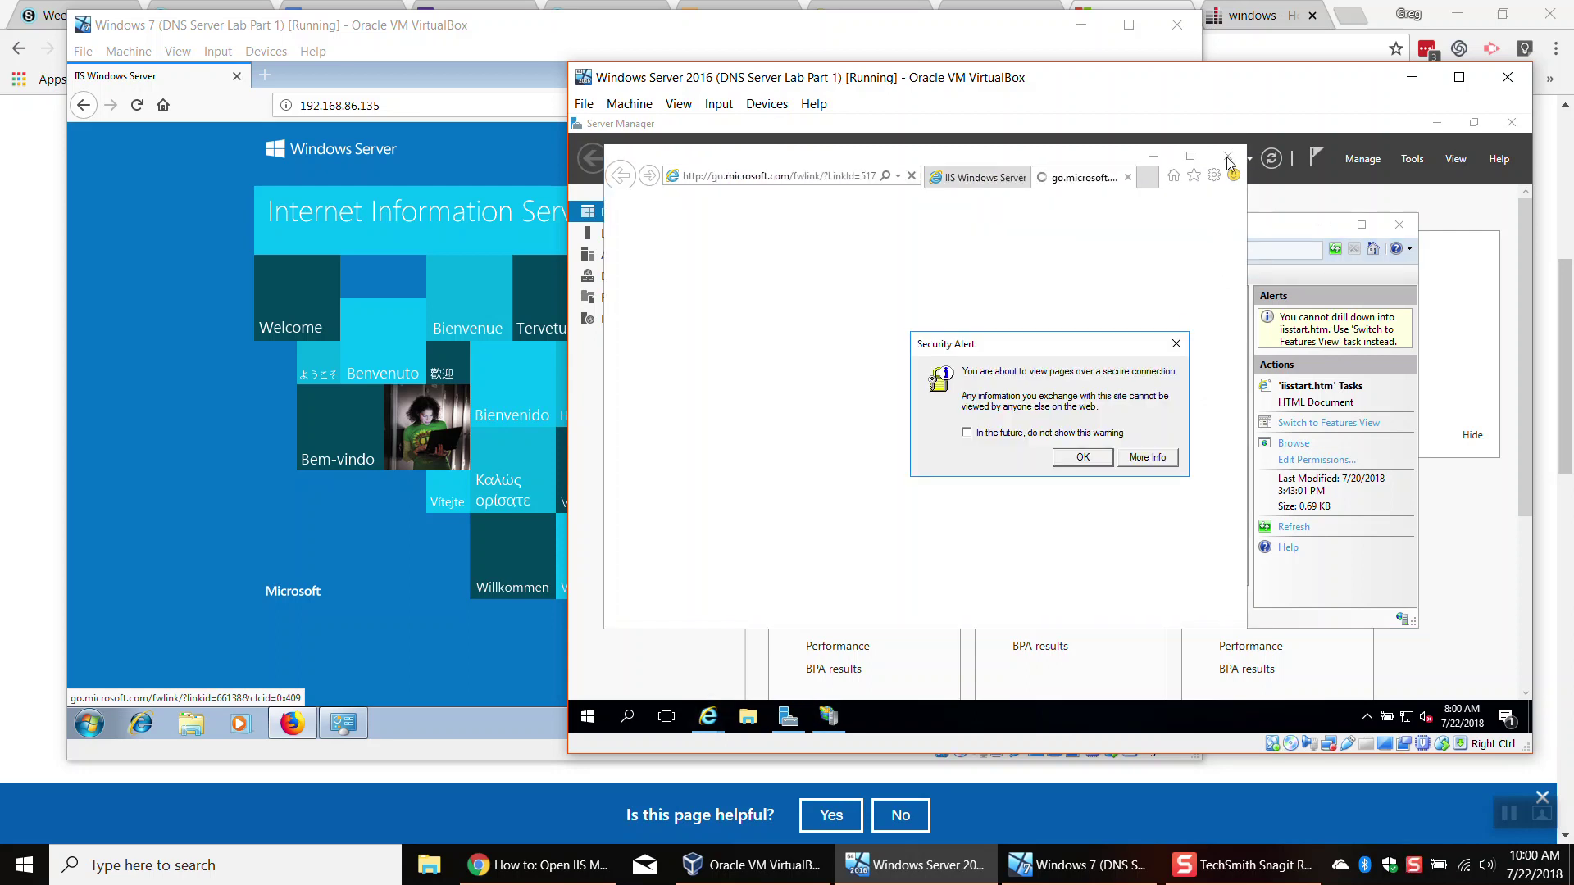
pyautogui.click(1076, 466)
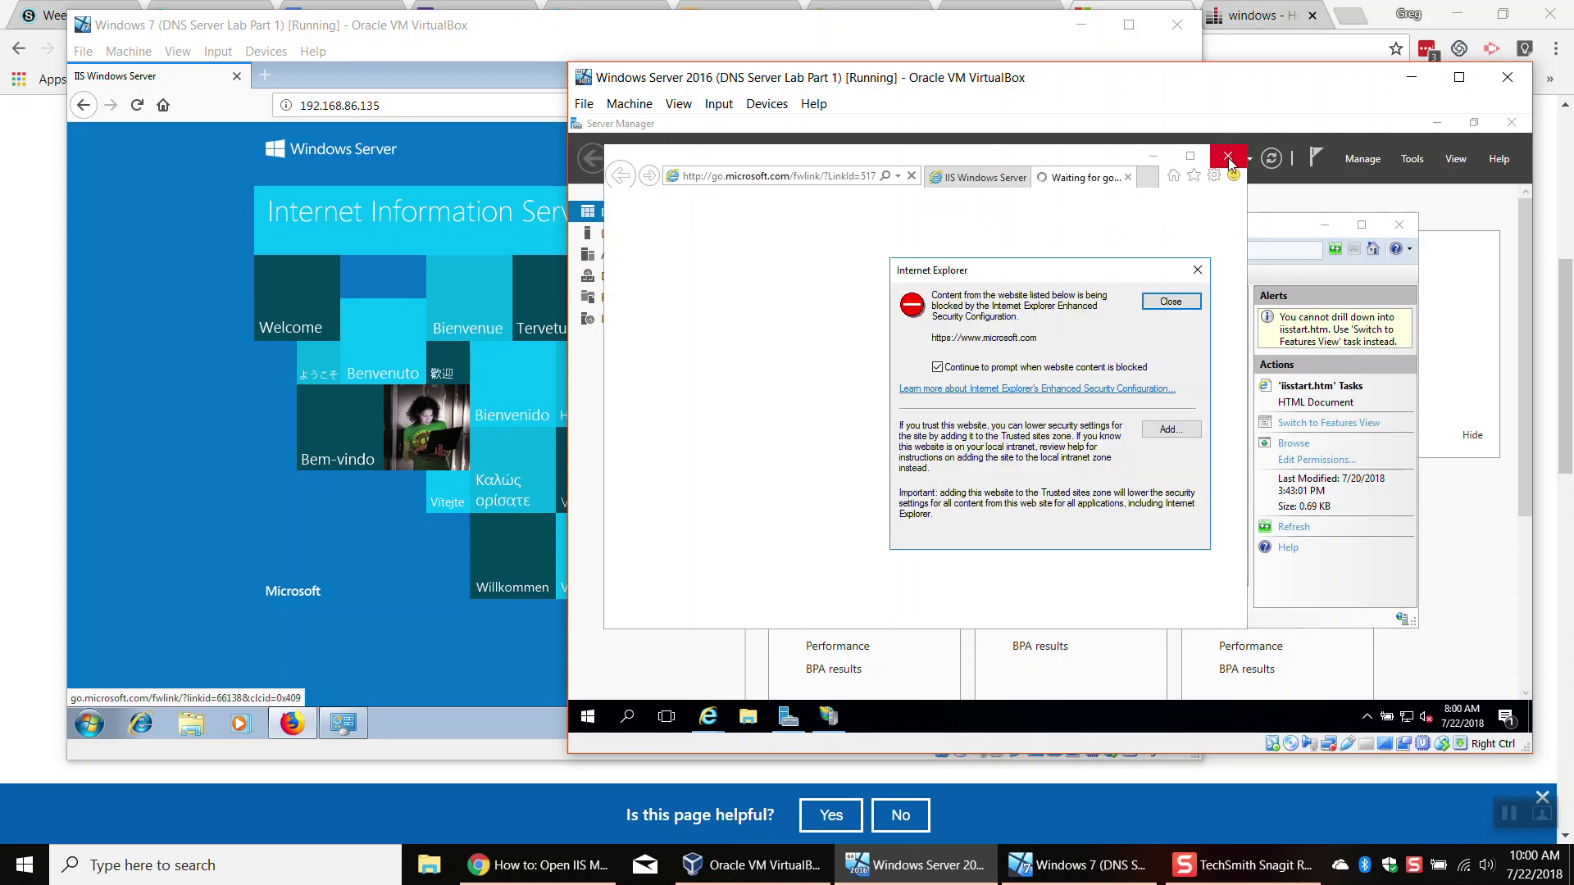
pyautogui.click(1190, 300)
pyautogui.click(1227, 156)
pyautogui.click(933, 401)
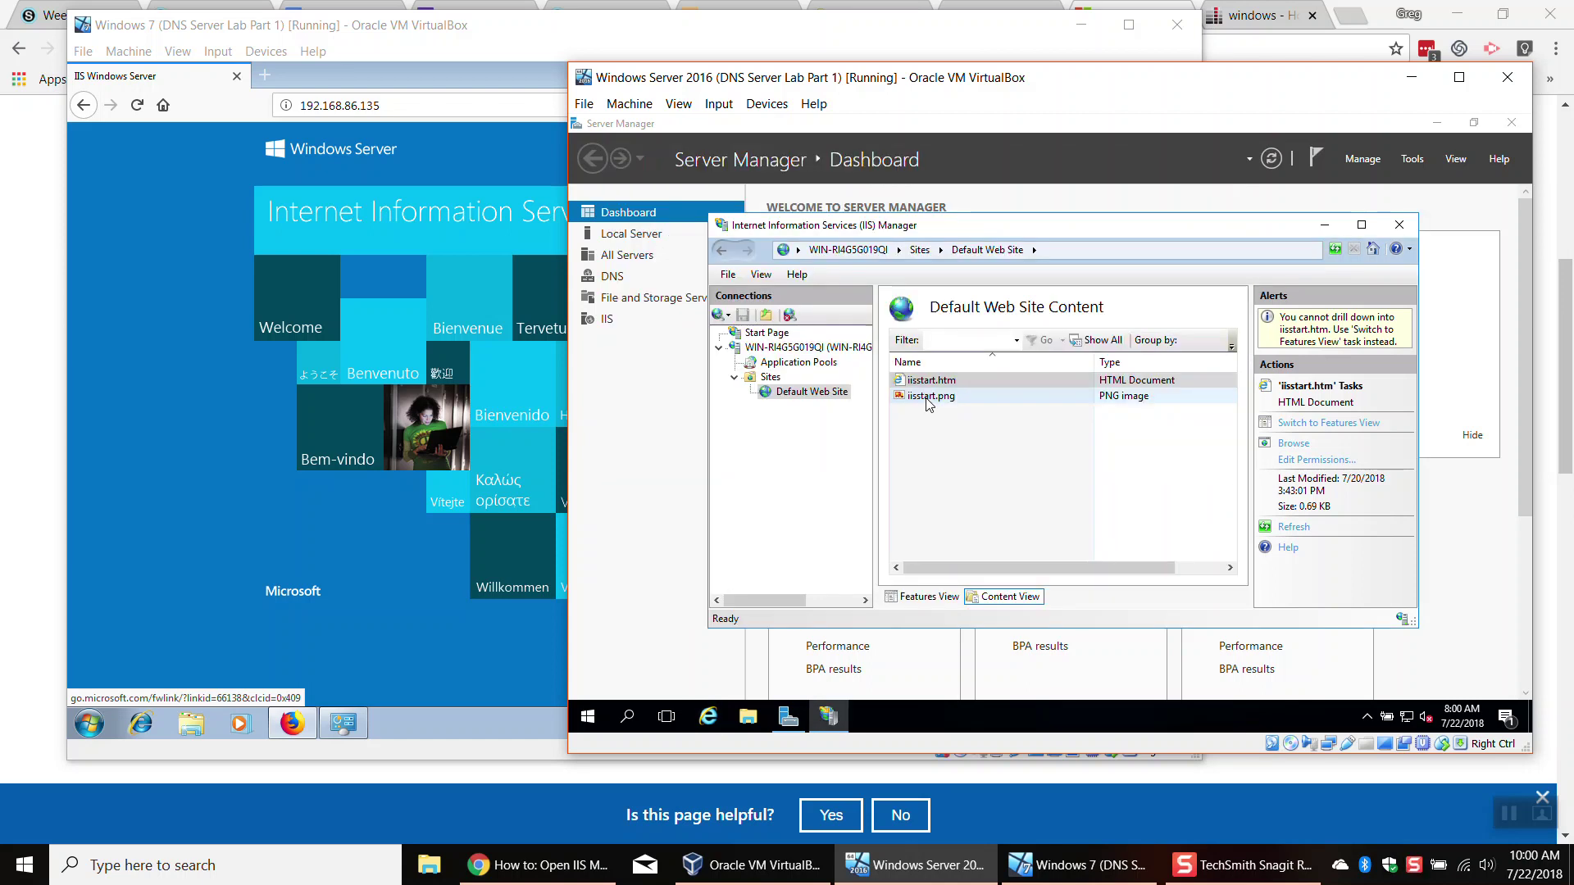
# Step: Open Default Web Site's folder in File Explorer via Explore, then close it
pyautogui.rightClick(951, 384)
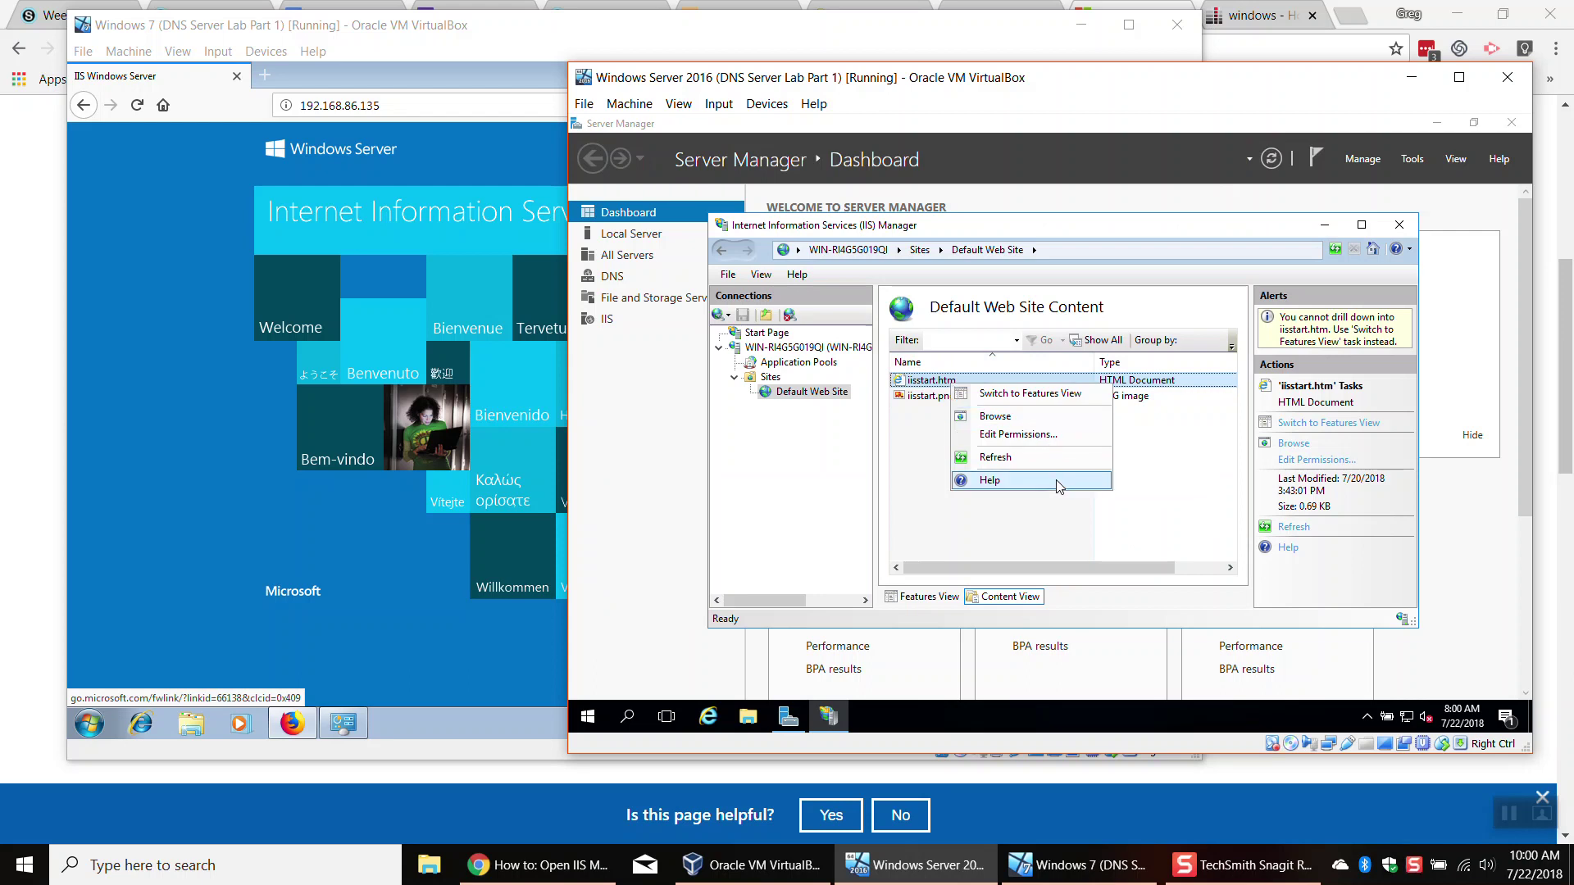
pyautogui.click(1186, 492)
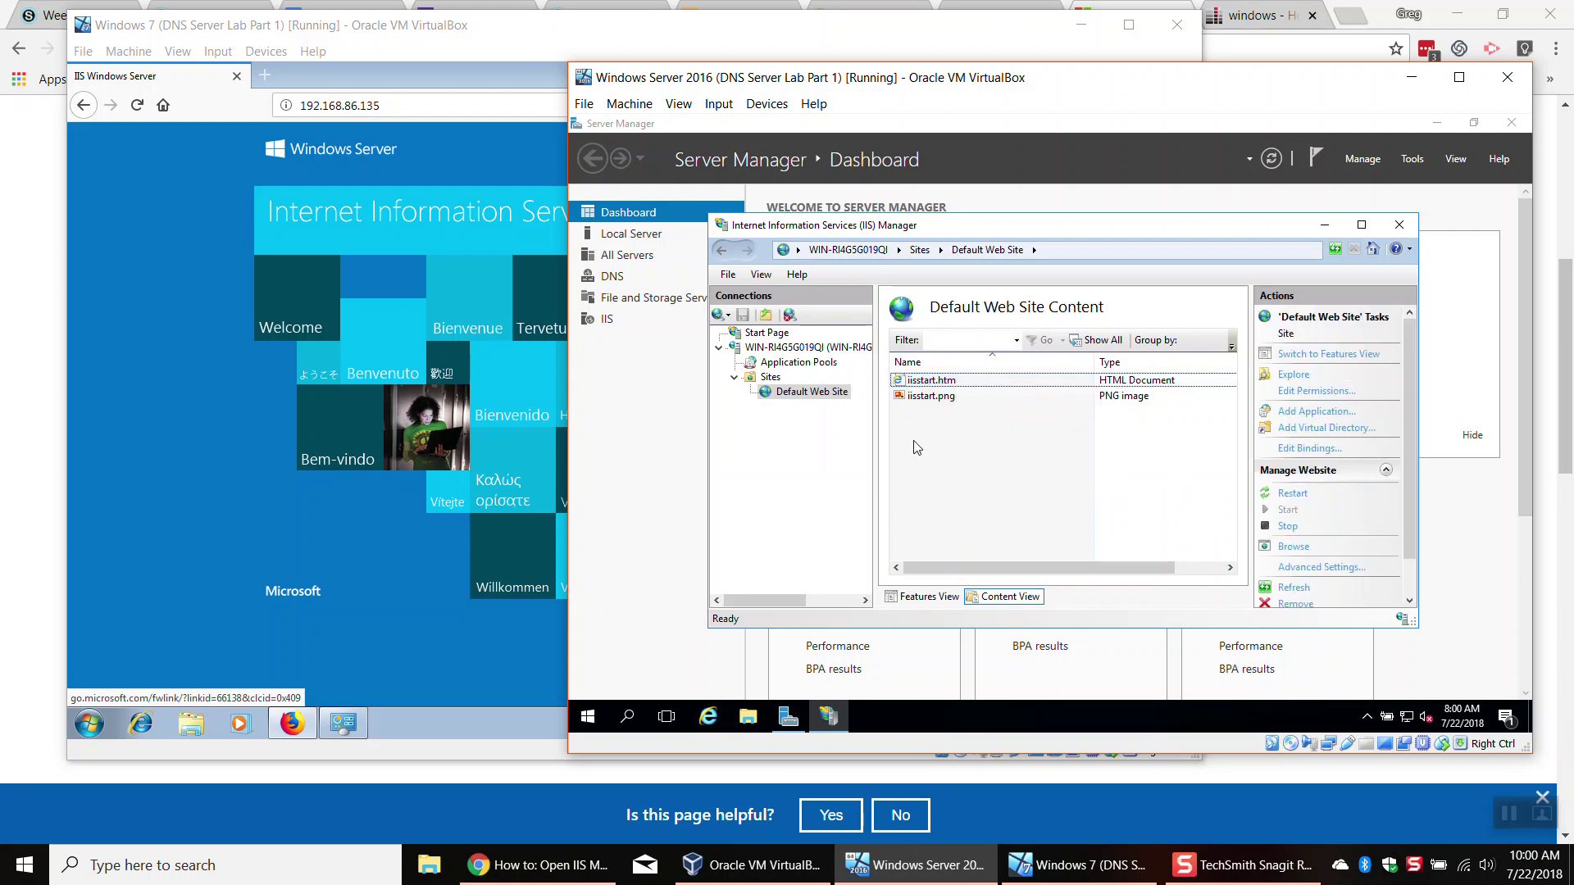
pyautogui.click(768, 378)
pyautogui.rightClick(766, 382)
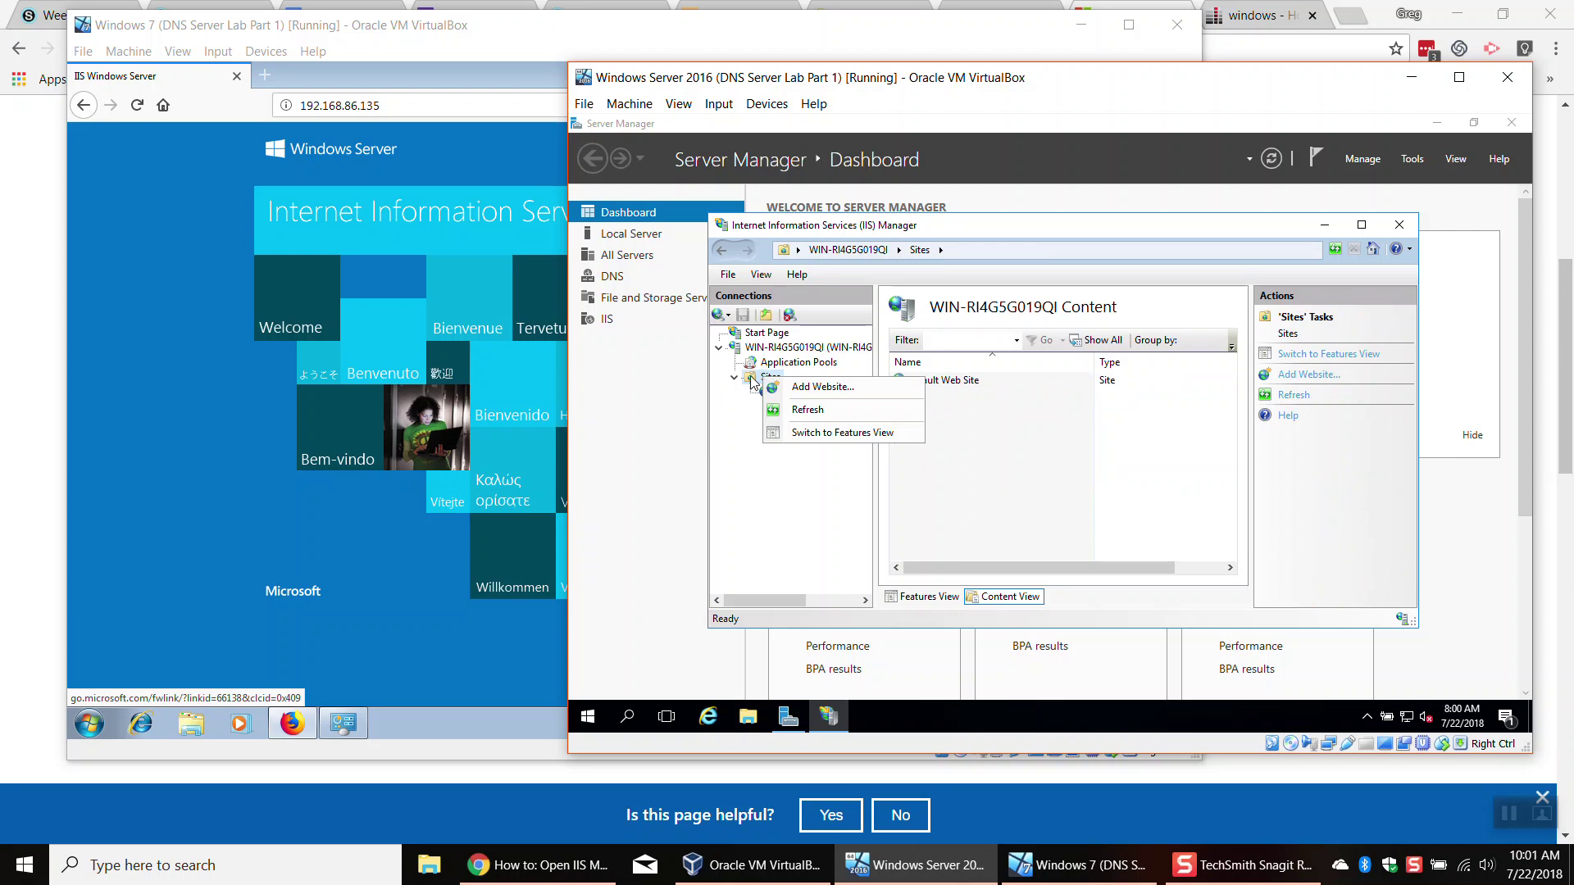
pyautogui.click(754, 382)
pyautogui.doubleClick(937, 384)
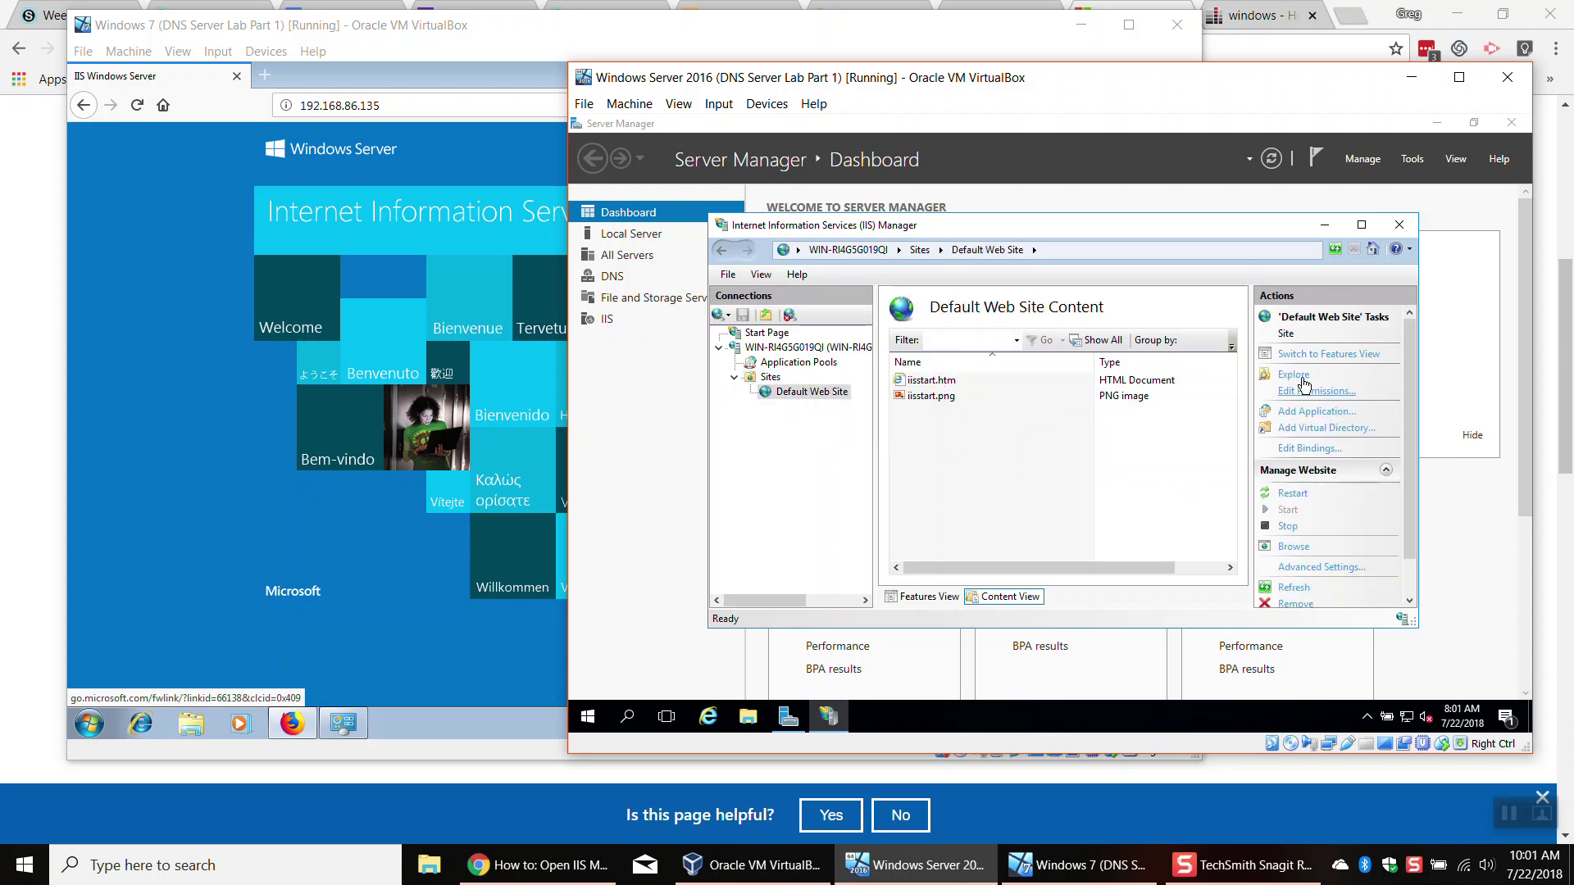
pyautogui.click(1294, 375)
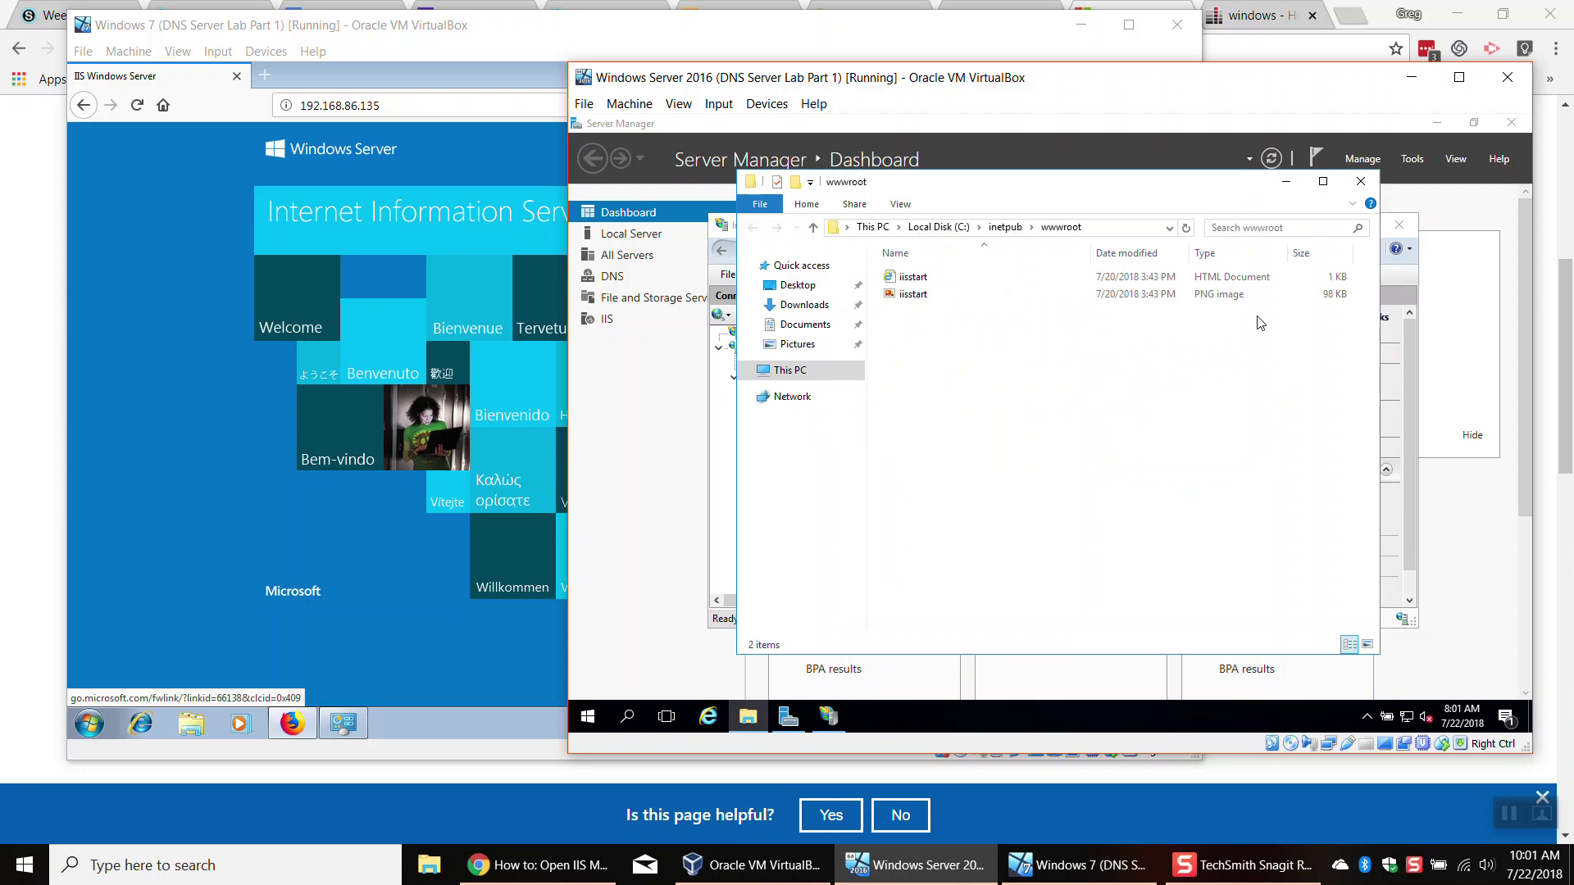
pyautogui.moveTo(1107, 195); pyautogui.dragTo(877, 195)
pyautogui.click(1136, 182)
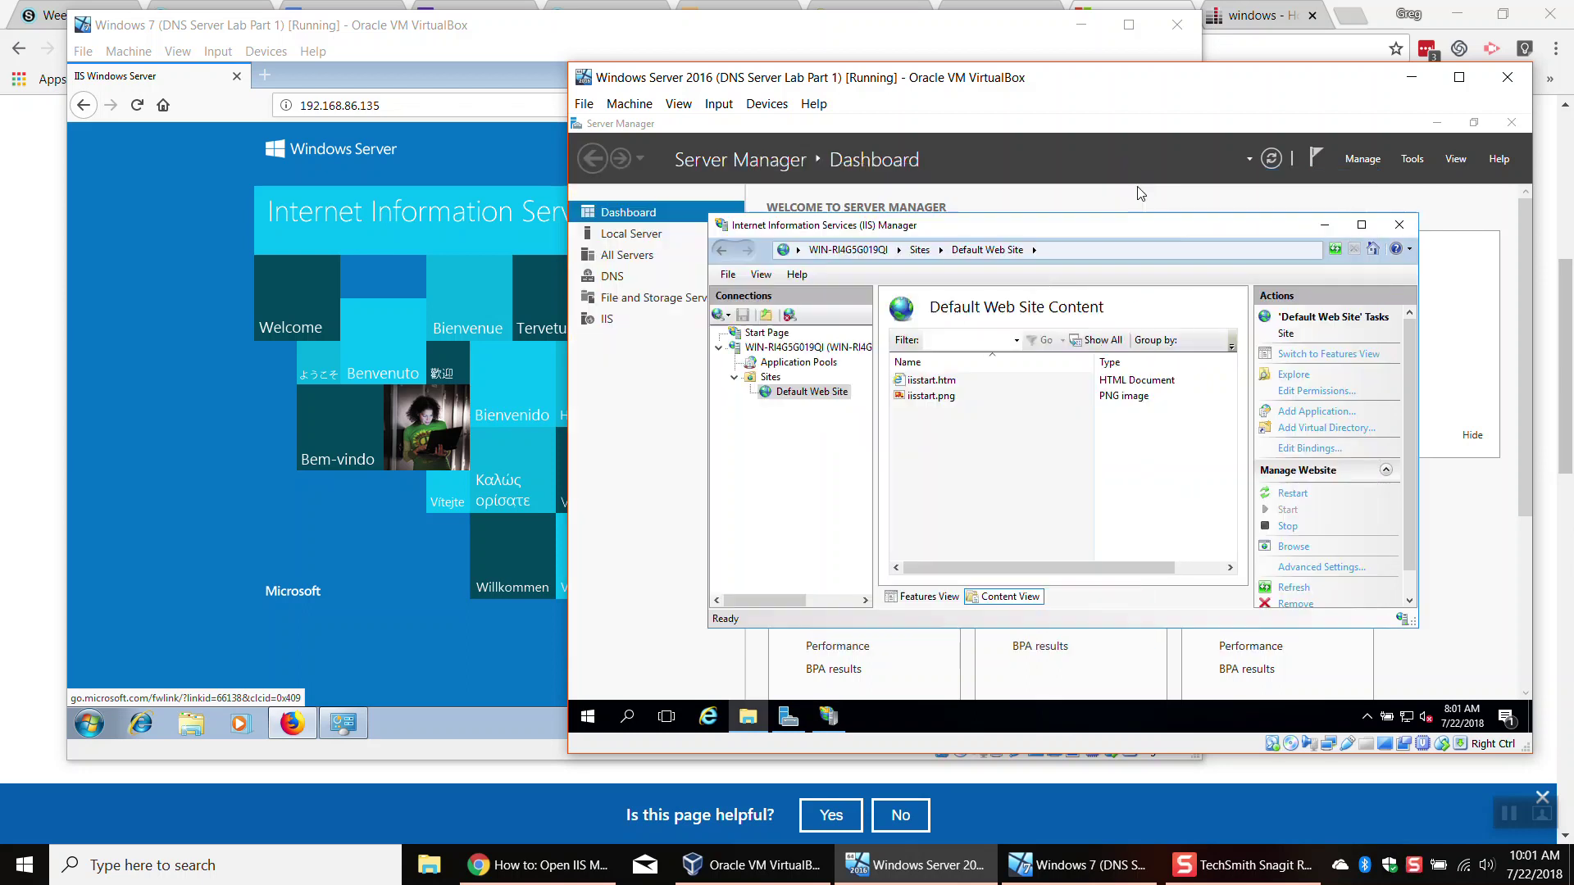
# Step: Toggle Default Web Site between Features and Content View, then reopen C:\inetpub\wwwroot in File Explorer
pyautogui.click(769, 378)
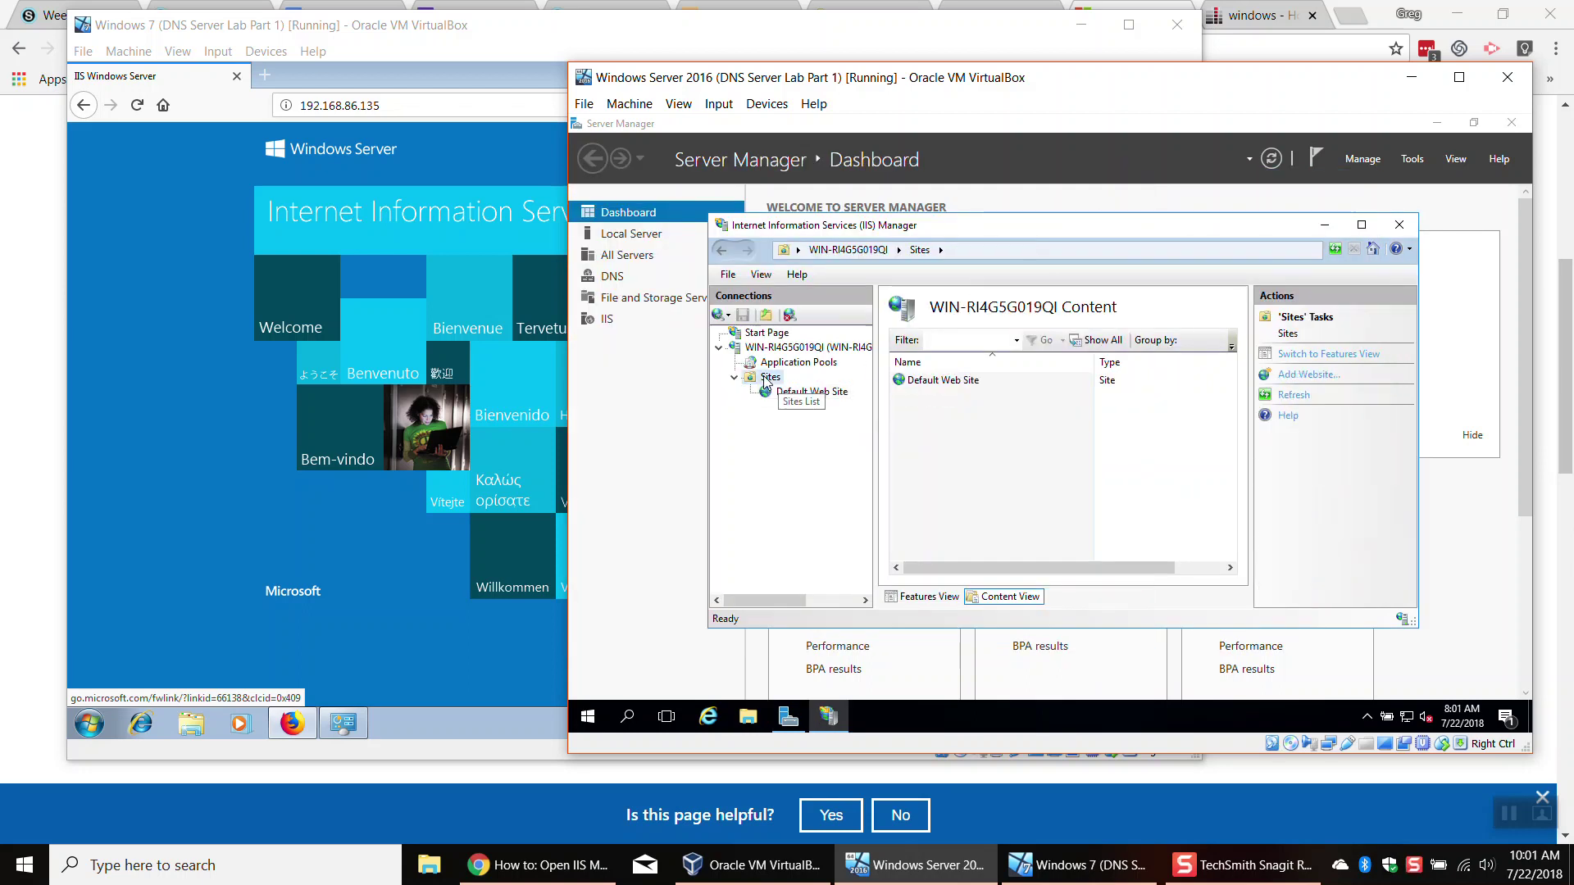
pyautogui.click(810, 393)
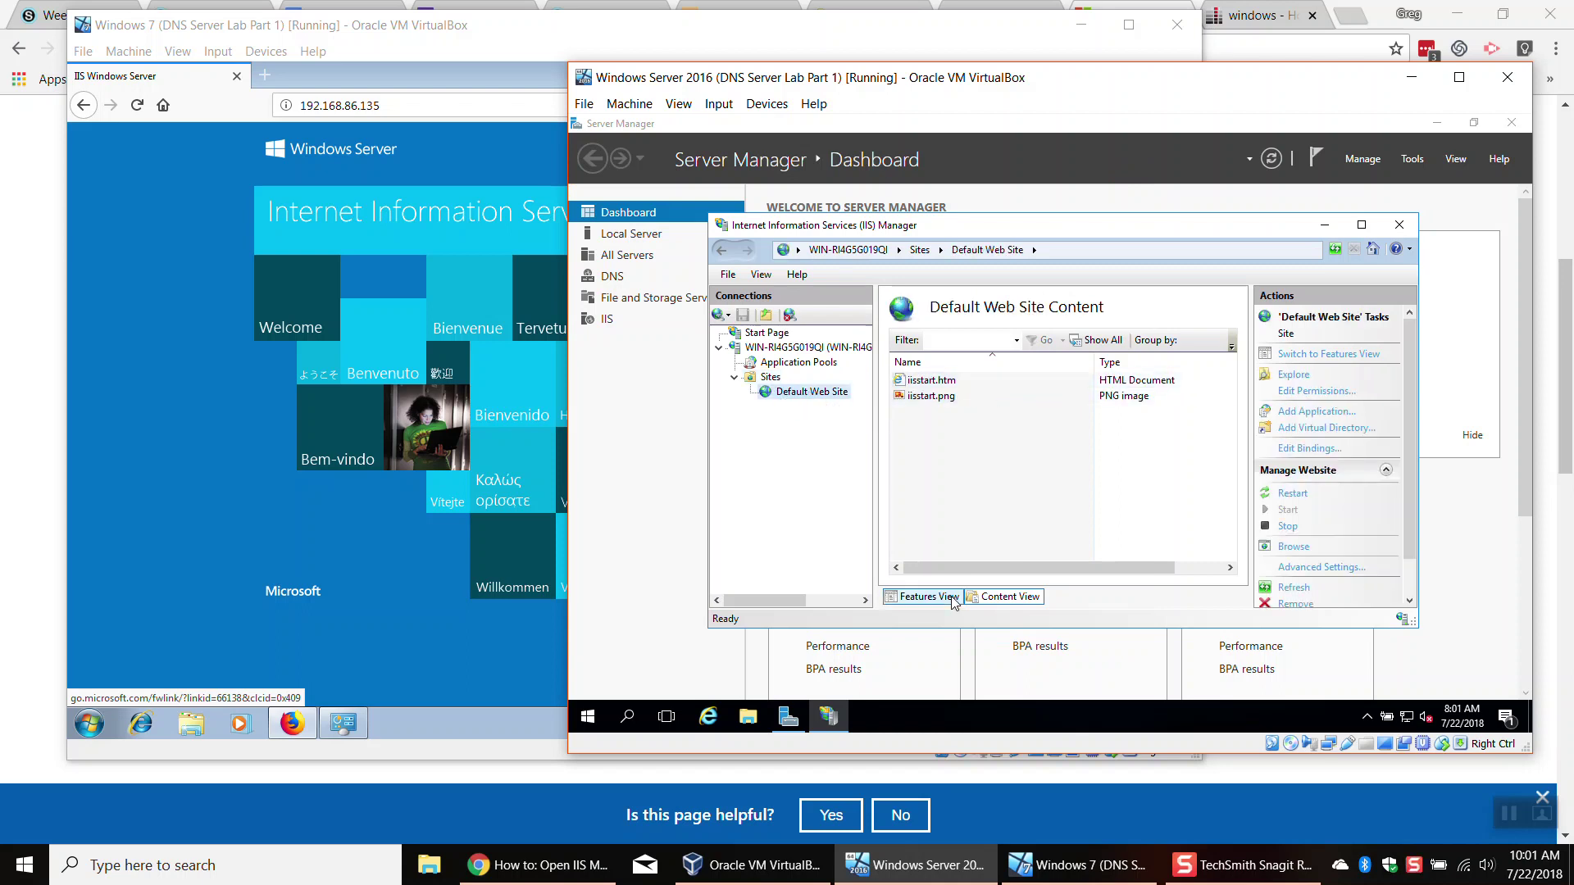
pyautogui.click(922, 597)
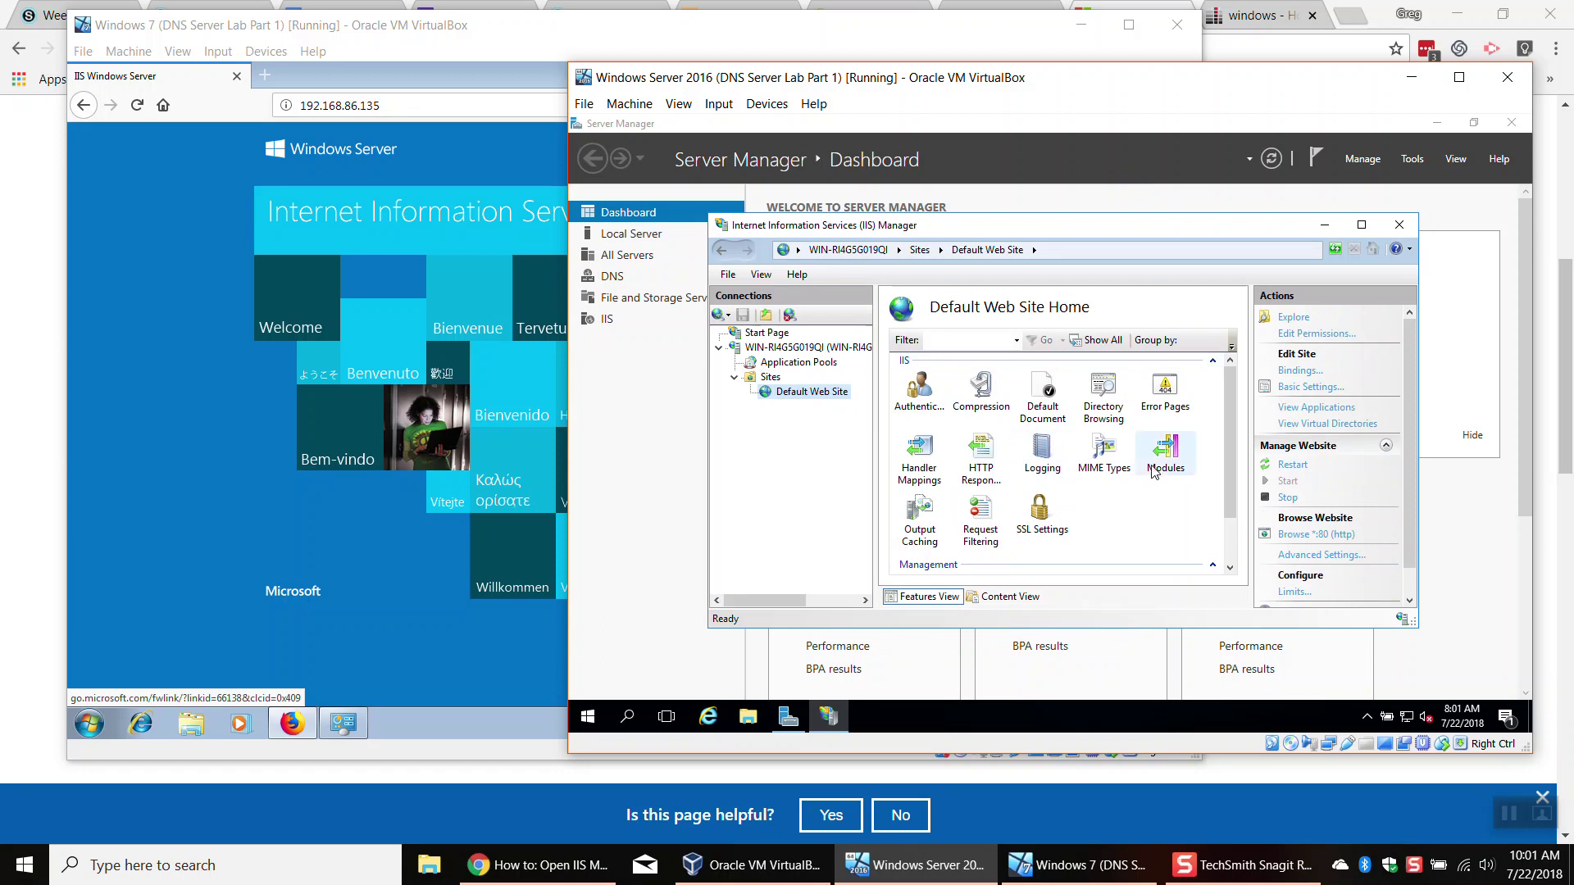
pyautogui.scroll(-2, 1232, 456)
pyautogui.scroll(2, 1230, 447)
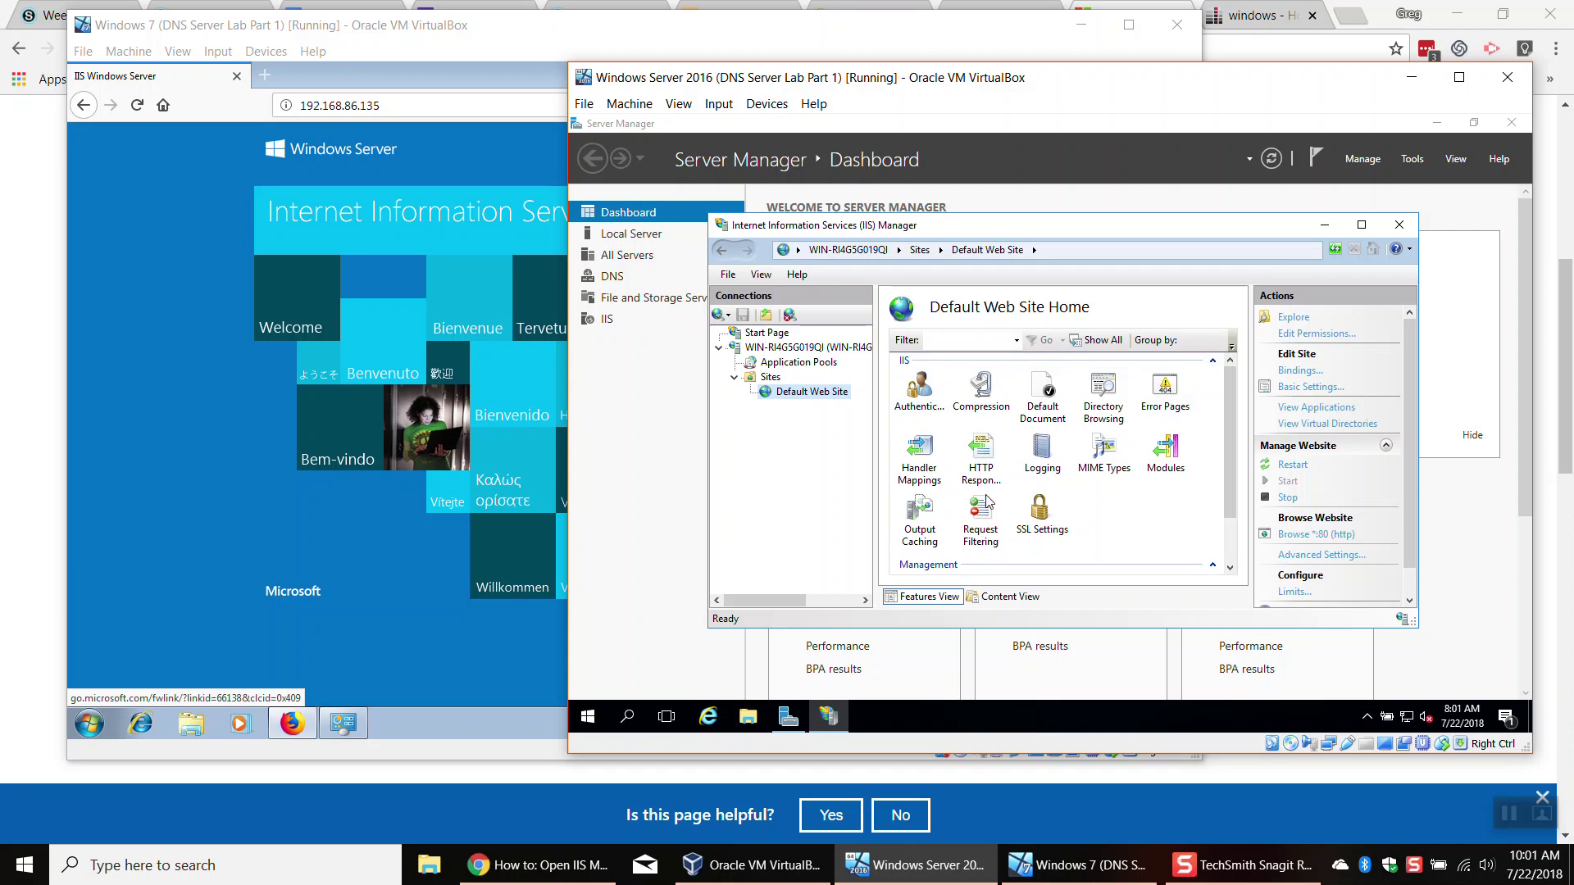
pyautogui.click(998, 598)
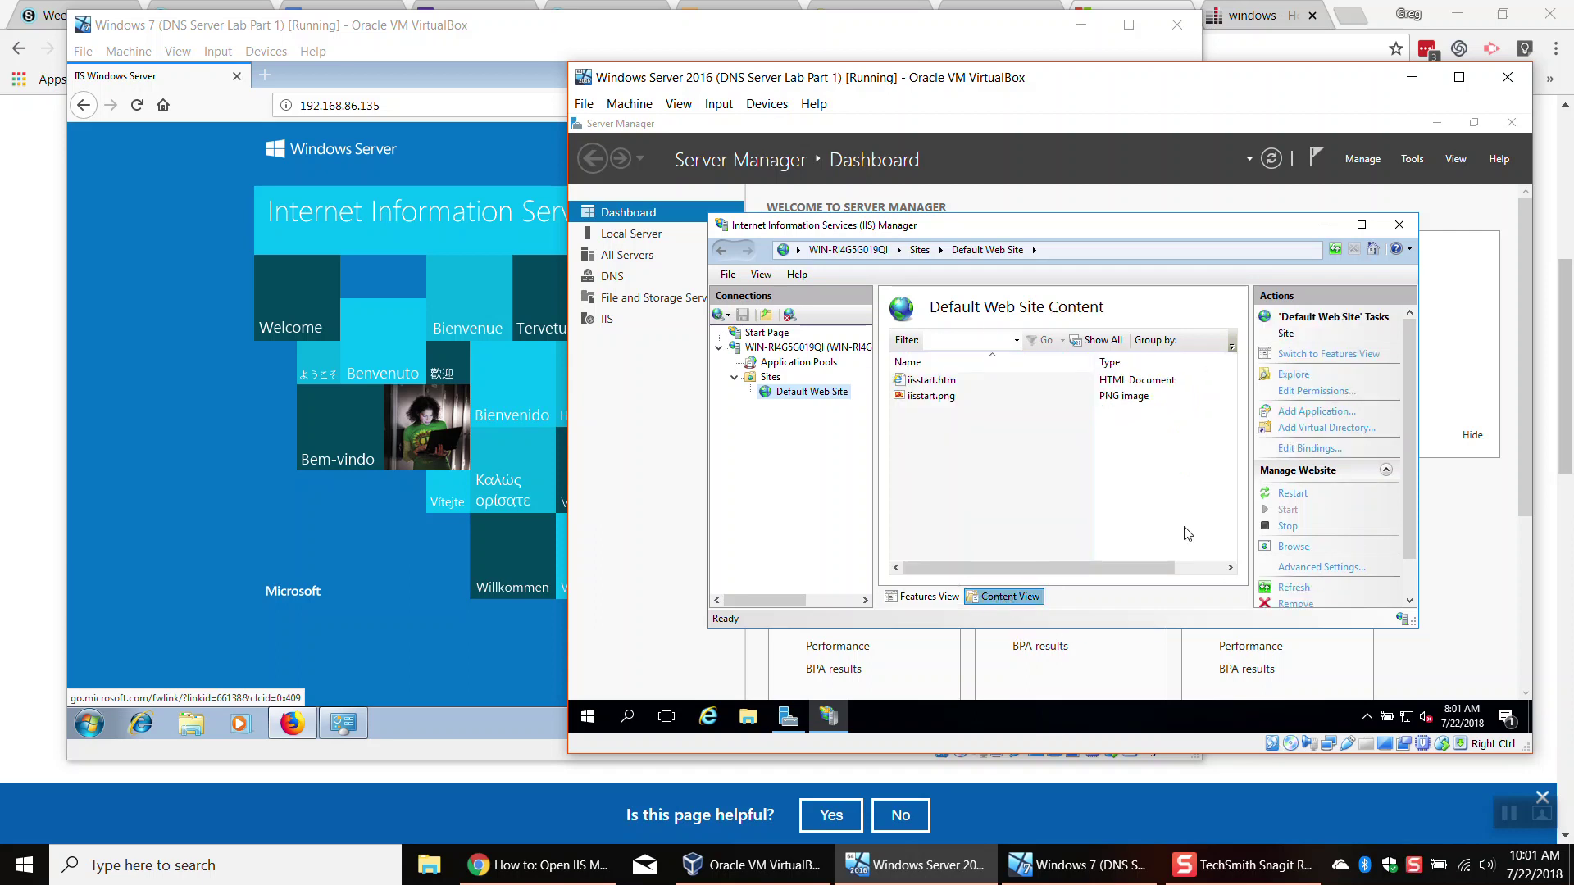
pyautogui.click(1292, 375)
pyautogui.moveTo(794, 182); pyautogui.dragTo(861, 171)
# Step: Open iisstart.png in Paint and close it, then bring up the options for iisstart.htm
pyautogui.click(809, 269)
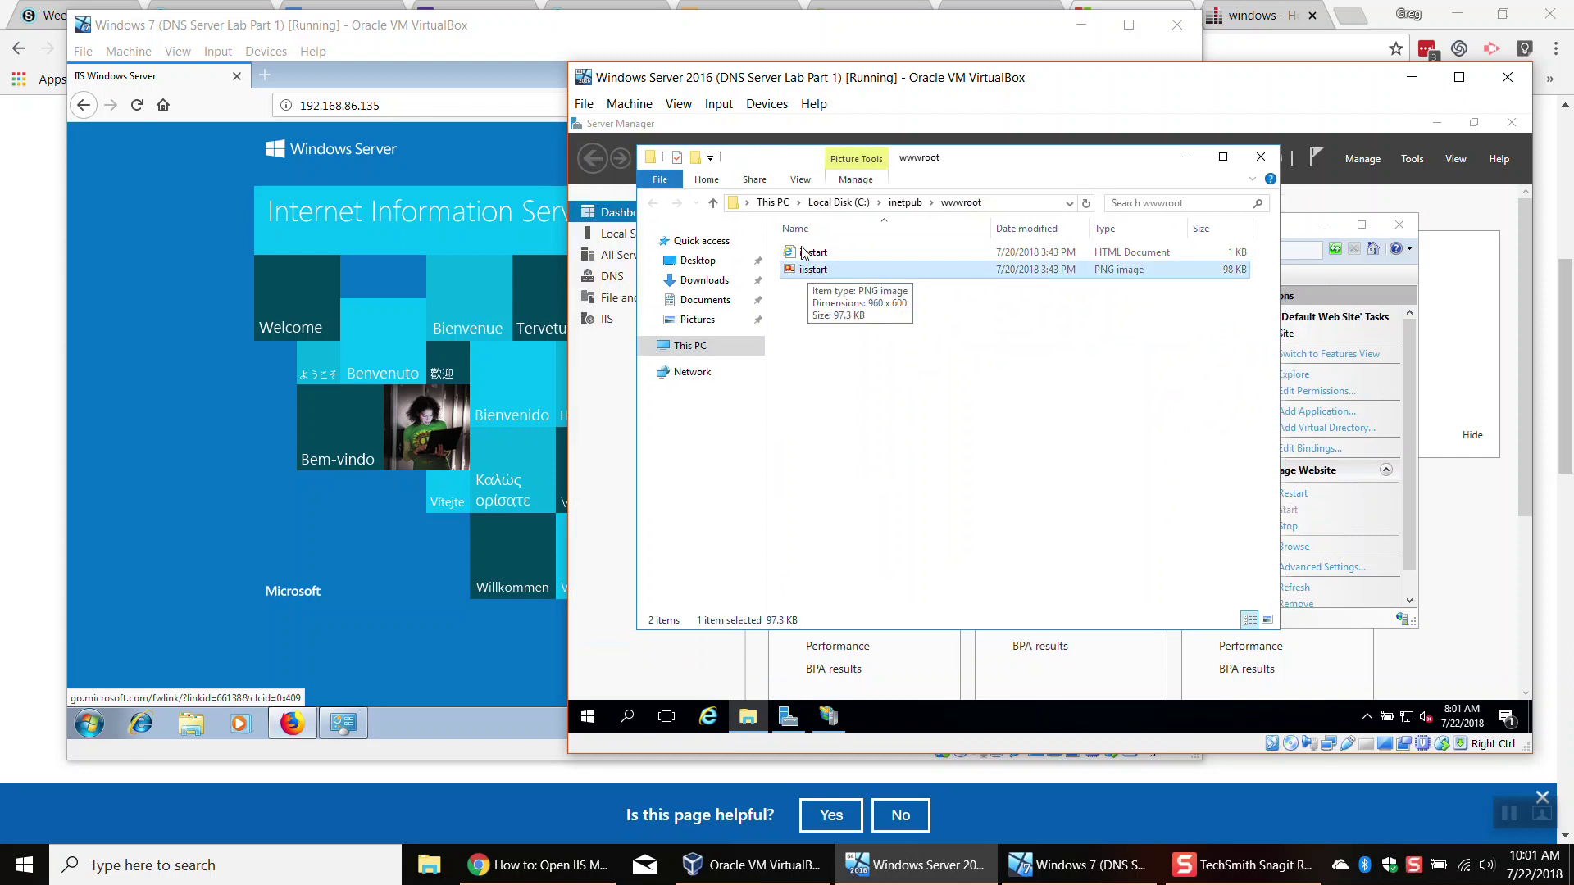
pyautogui.doubleClick(852, 277)
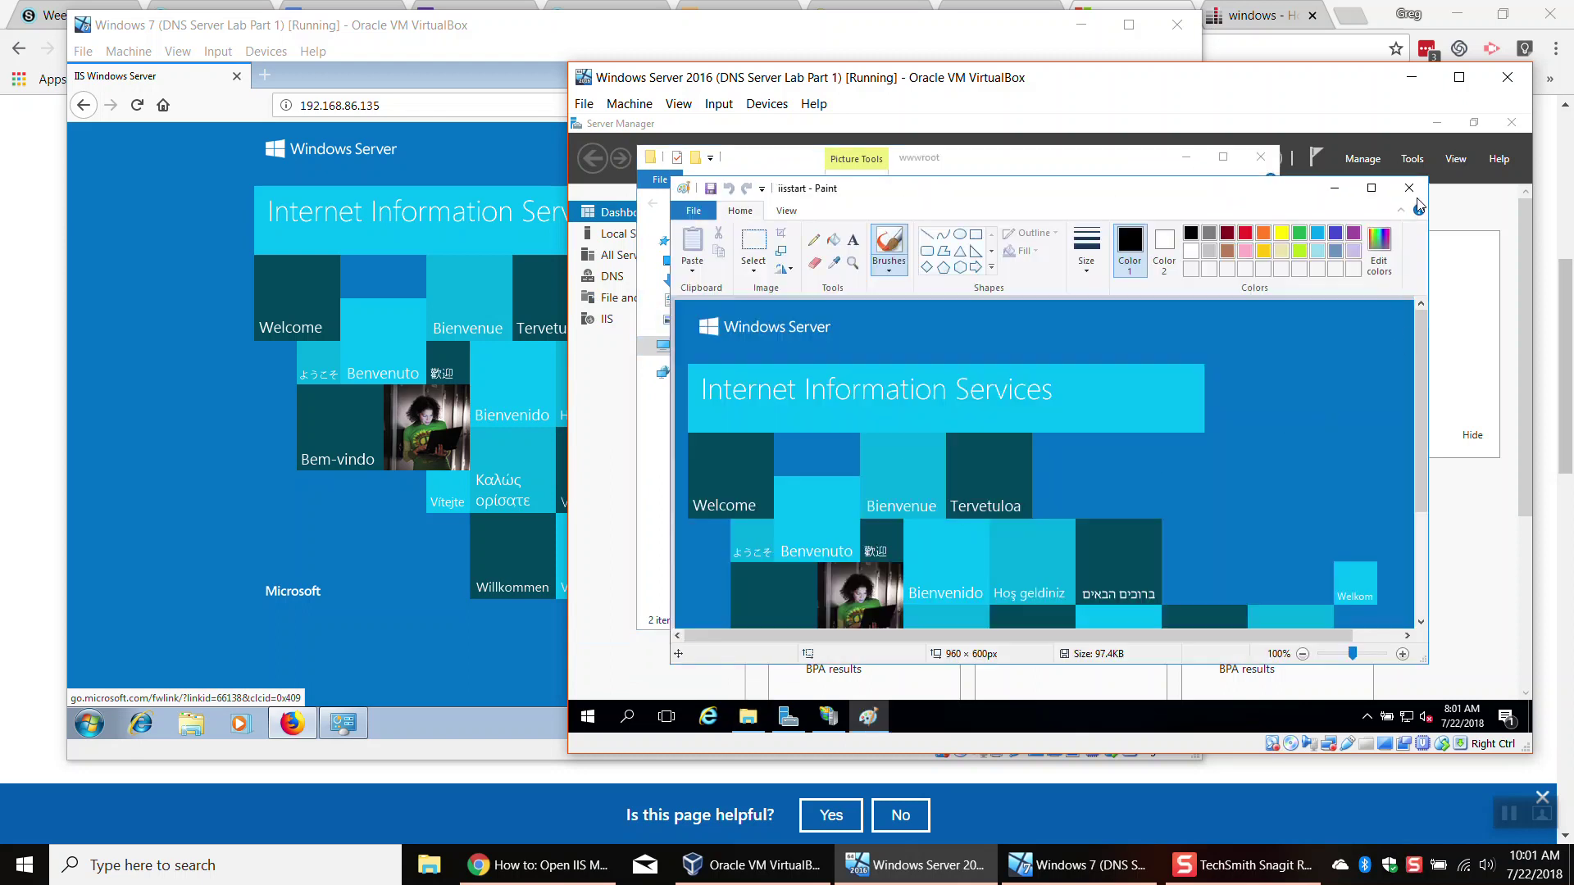
pyautogui.click(1410, 189)
pyautogui.click(856, 253)
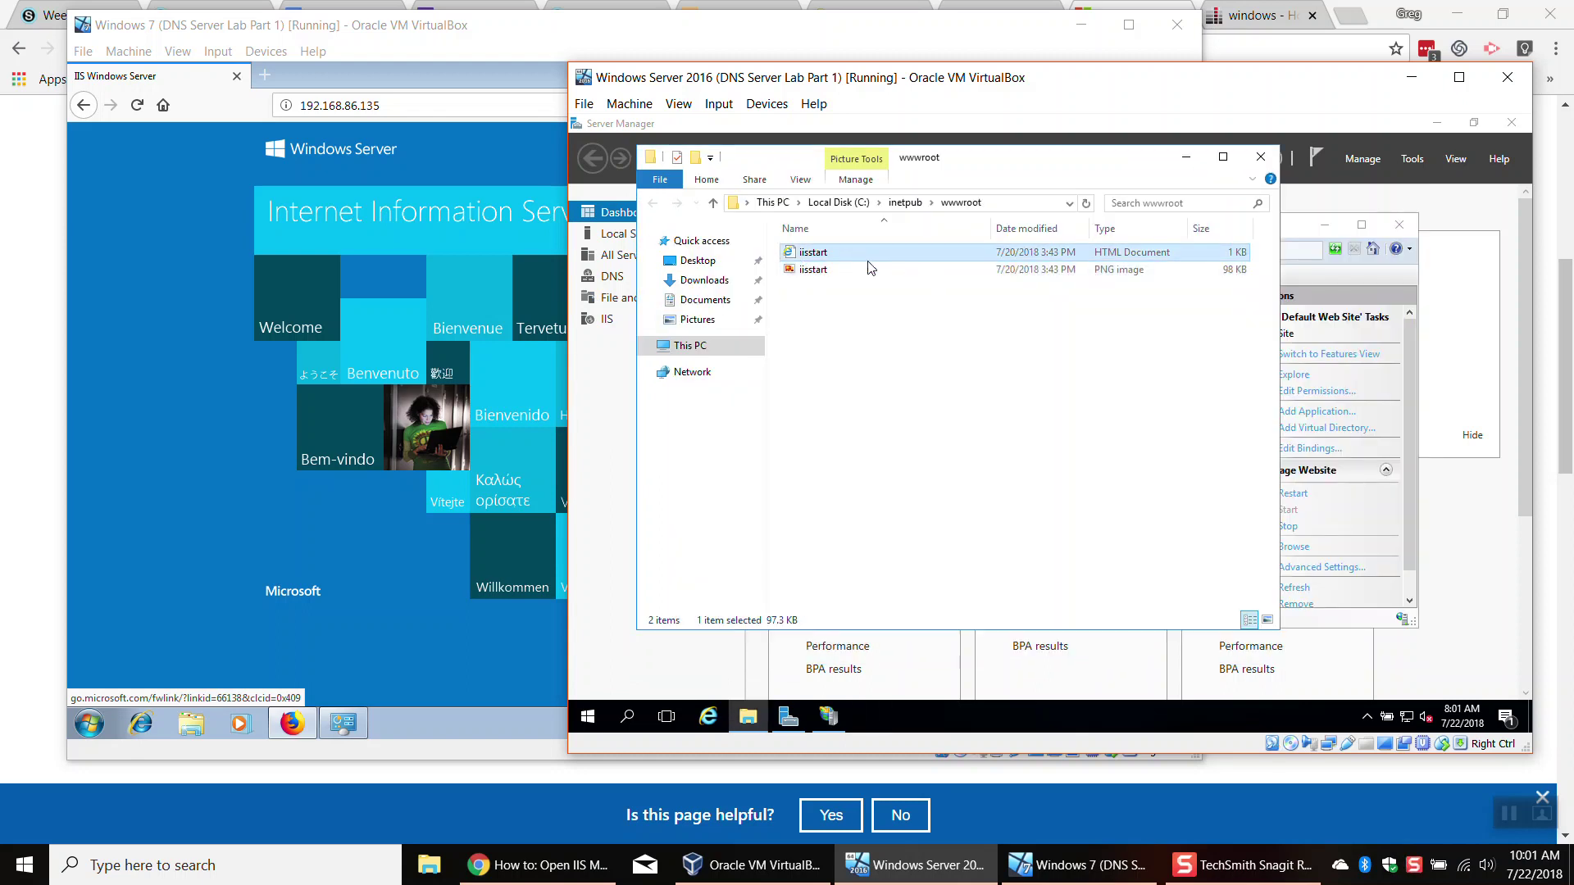
pyautogui.rightClick(865, 256)
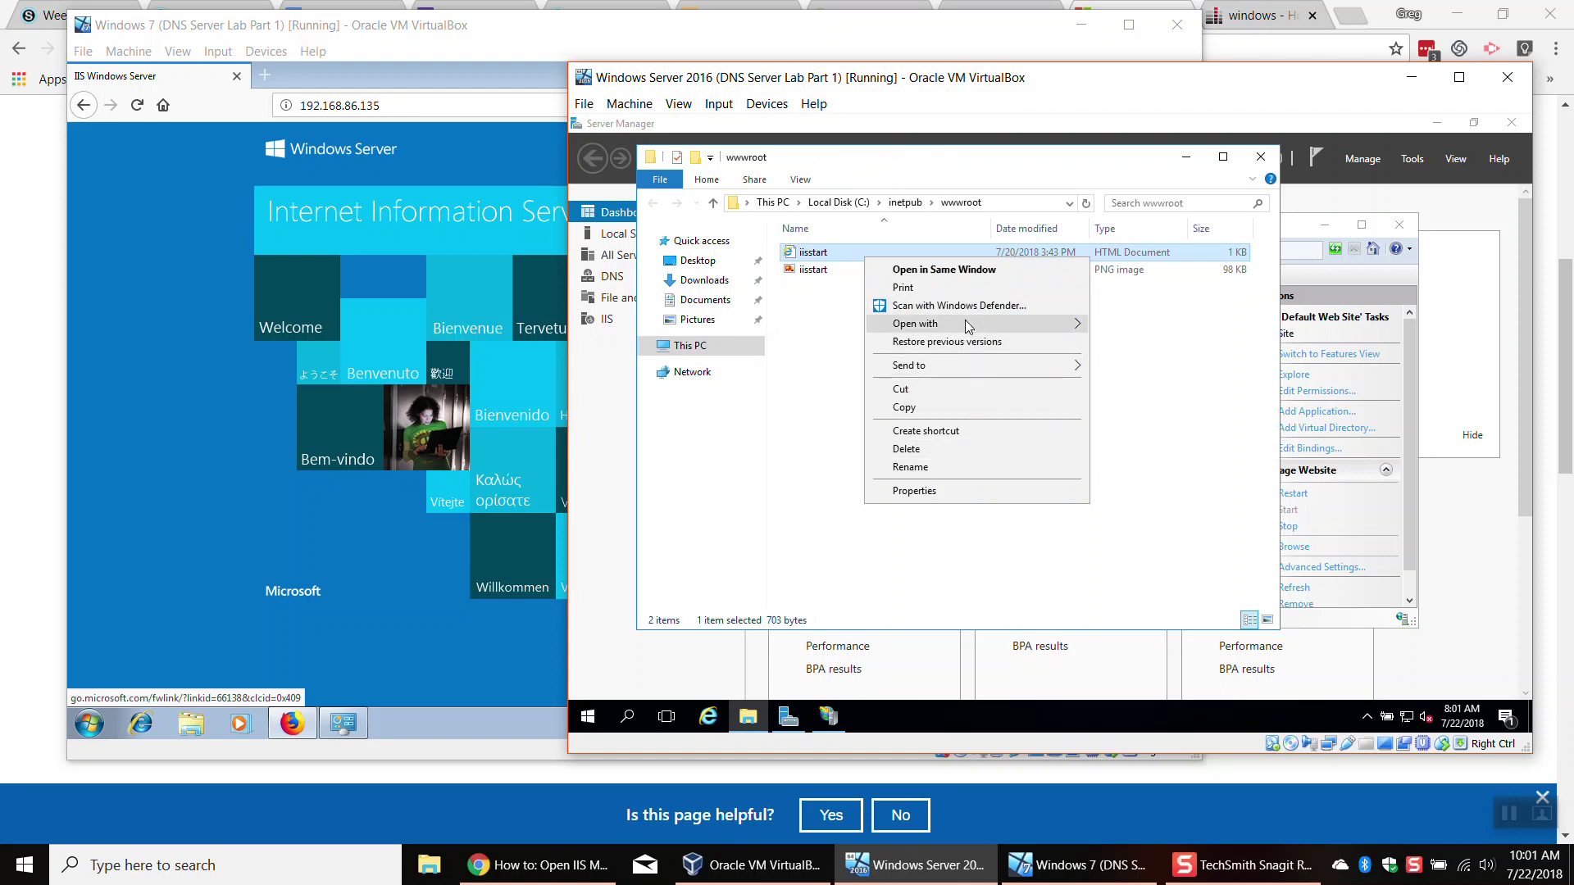
# Step: Open iisstart.htm in Notepad and delete all of its old markup
pyautogui.moveTo(965, 324)
pyautogui.click(1142, 341)
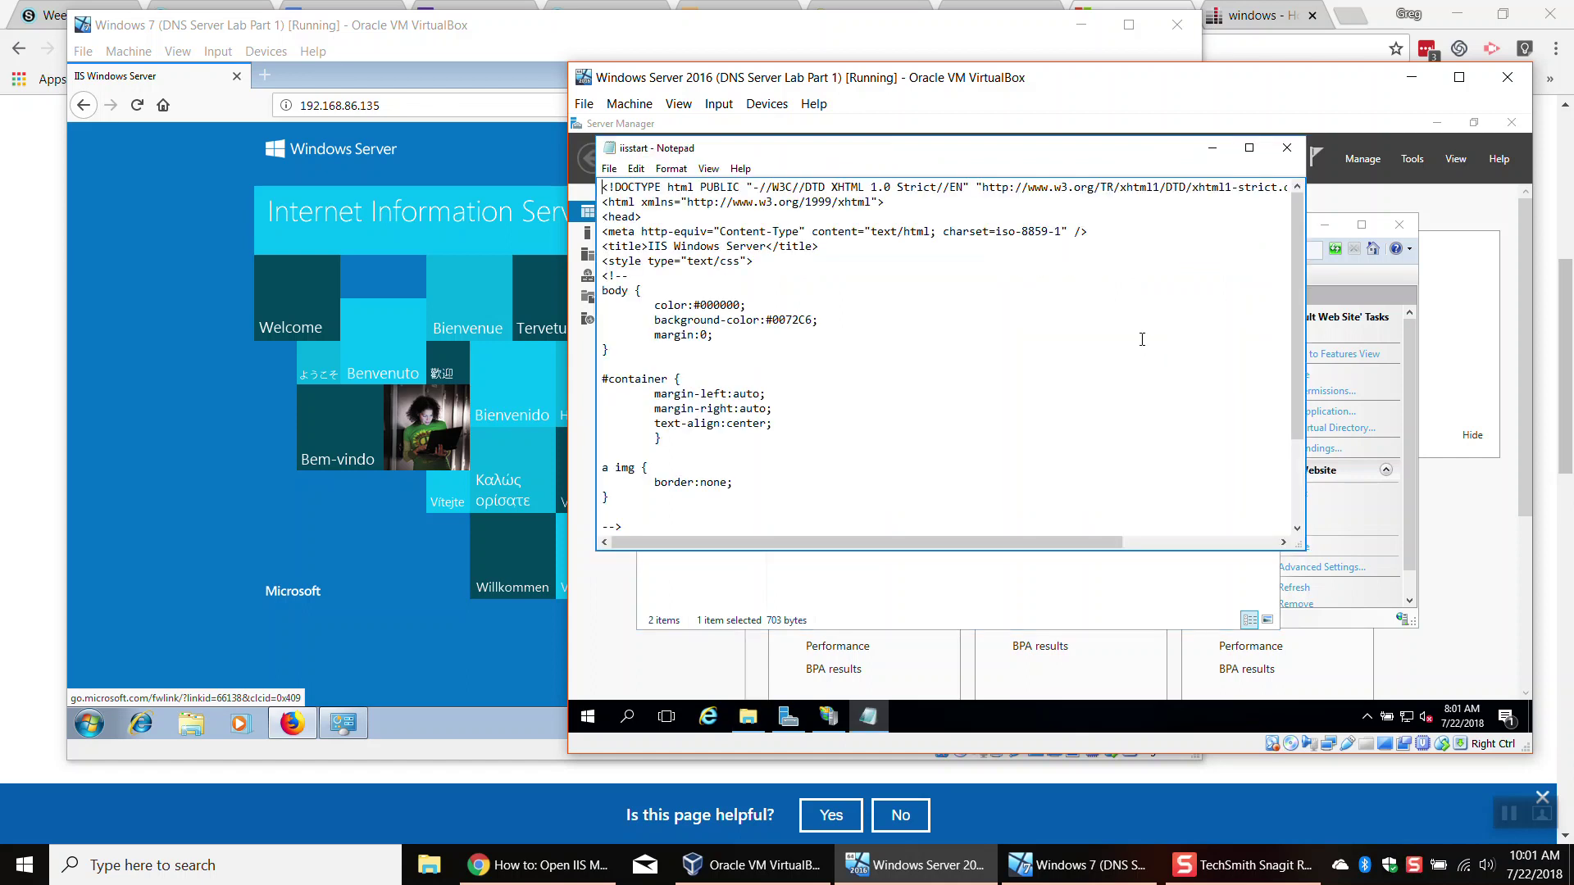
pyautogui.moveTo(1292, 259); pyautogui.dragTo(1292, 340)
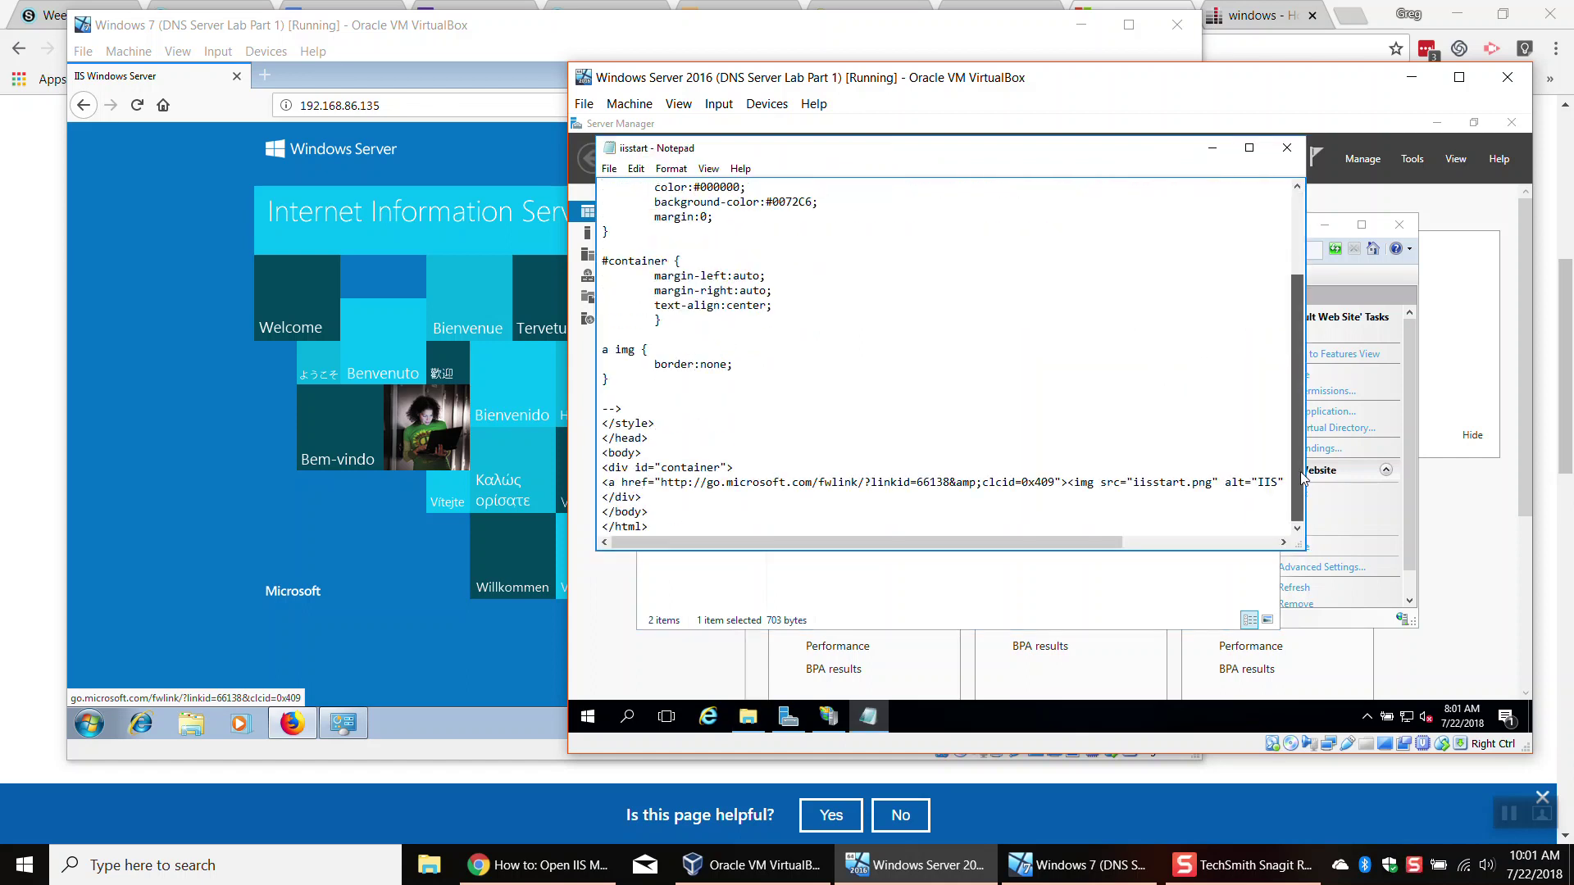
pyautogui.moveTo(663, 497); pyautogui.dragTo(579, 241)
pyautogui.press('Delete')
pyautogui.moveTo(885, 202); pyautogui.dragTo(586, 183)
pyautogui.moveTo(665, 234); pyautogui.dragTo(573, 176)
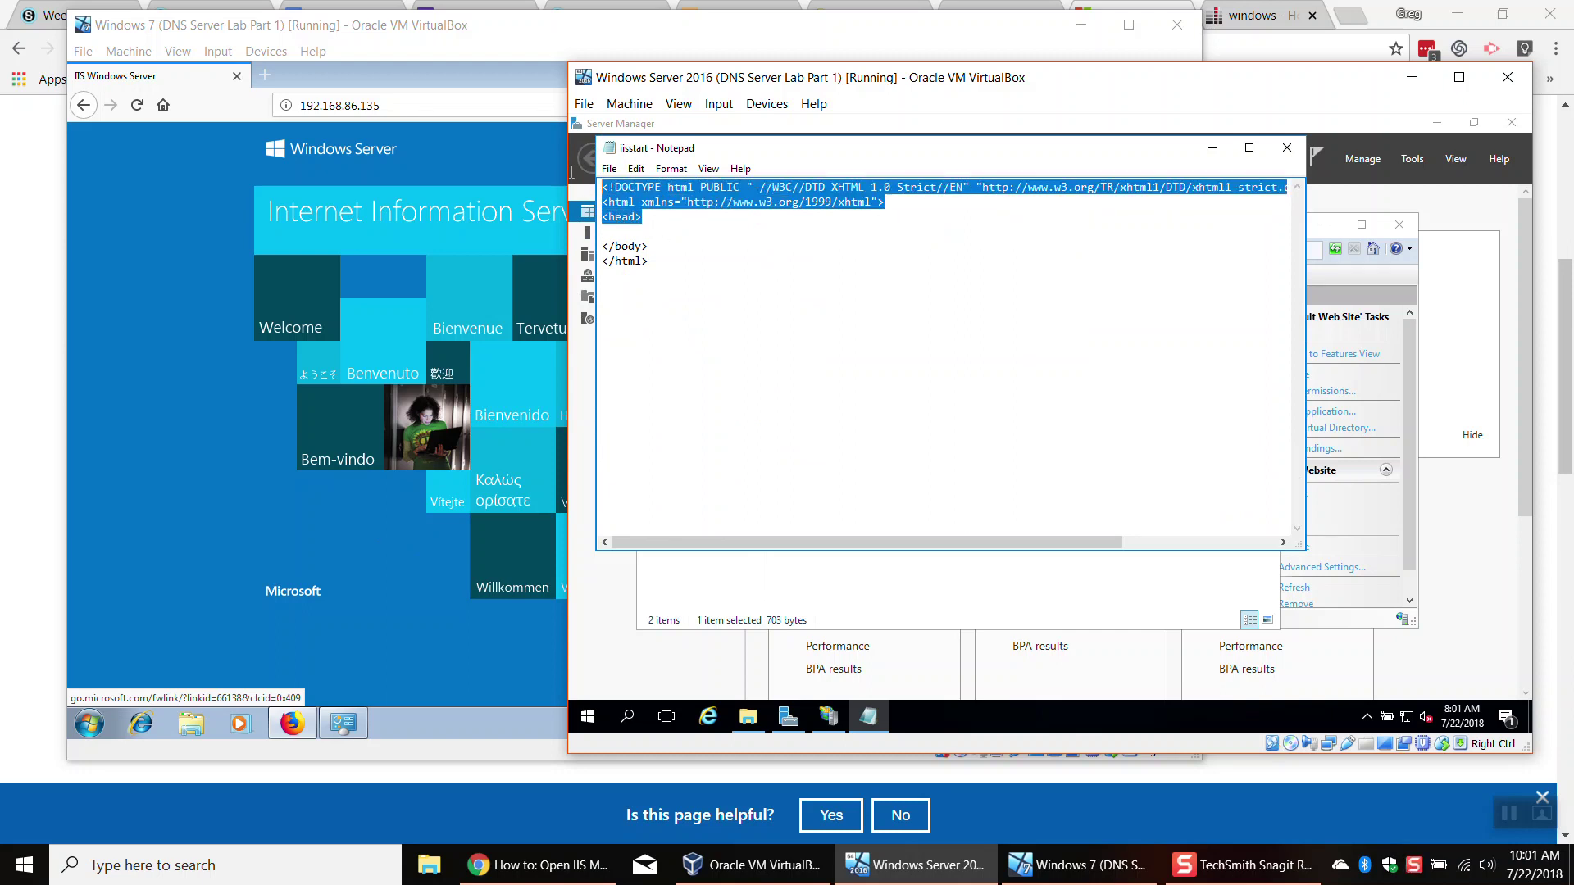
pyautogui.press('Delete')
# Step: Write an HTML page titled 'hello world' reading 'This is my first website!' and save it
pyautogui.write('<html>')
pyautogui.press('Return')
pyautogui.write('<head>')
pyautogui.press('Return')
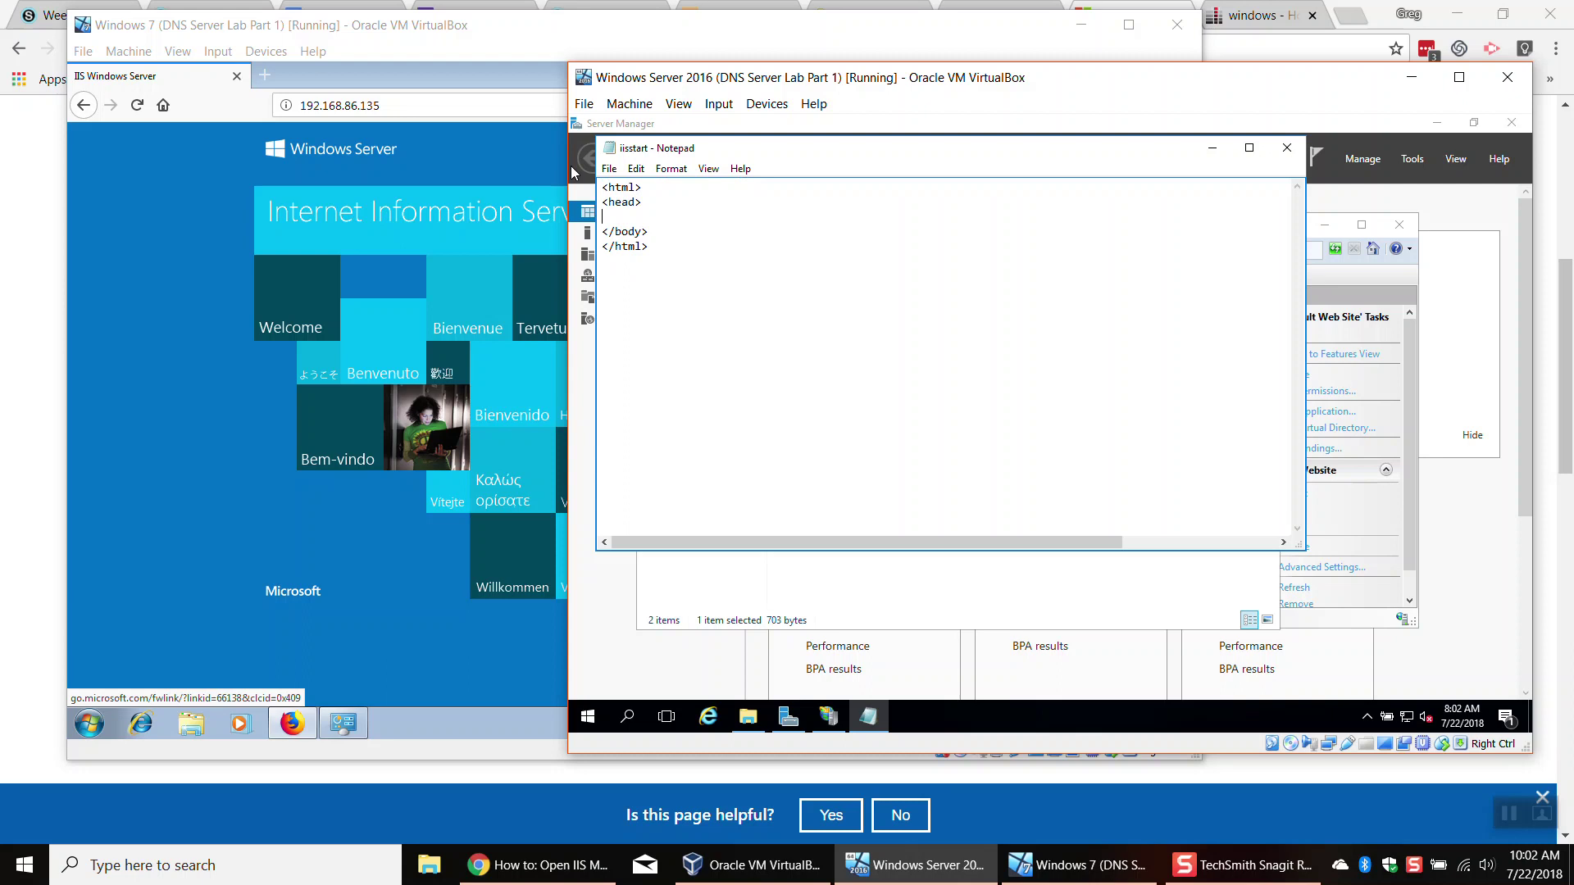
pyautogui.write('<title>hello world</title>')
pyautogui.press('Return')
pyautogui.write('</head>')
pyautogui.press('Return')
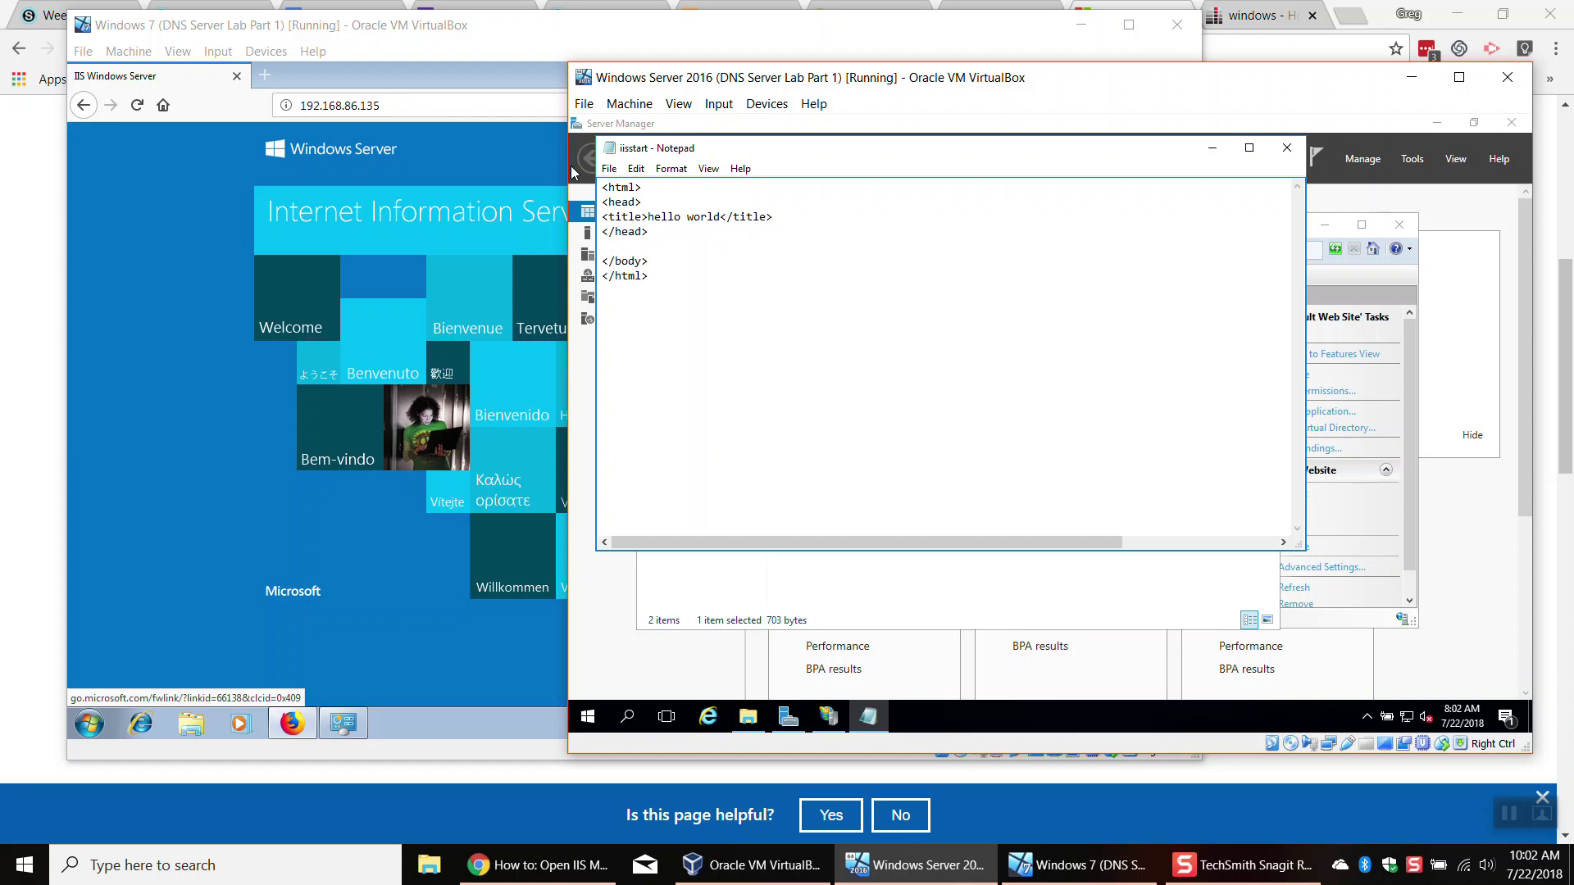
pyautogui.write('<body>')
pyautogui.press('Return')
pyautogui.write('Thi')
pyautogui.press('BackSpace')
pyautogui.press('BackSpace')
pyautogui.press('BackSpace')
pyautogui.write('s is my first website')
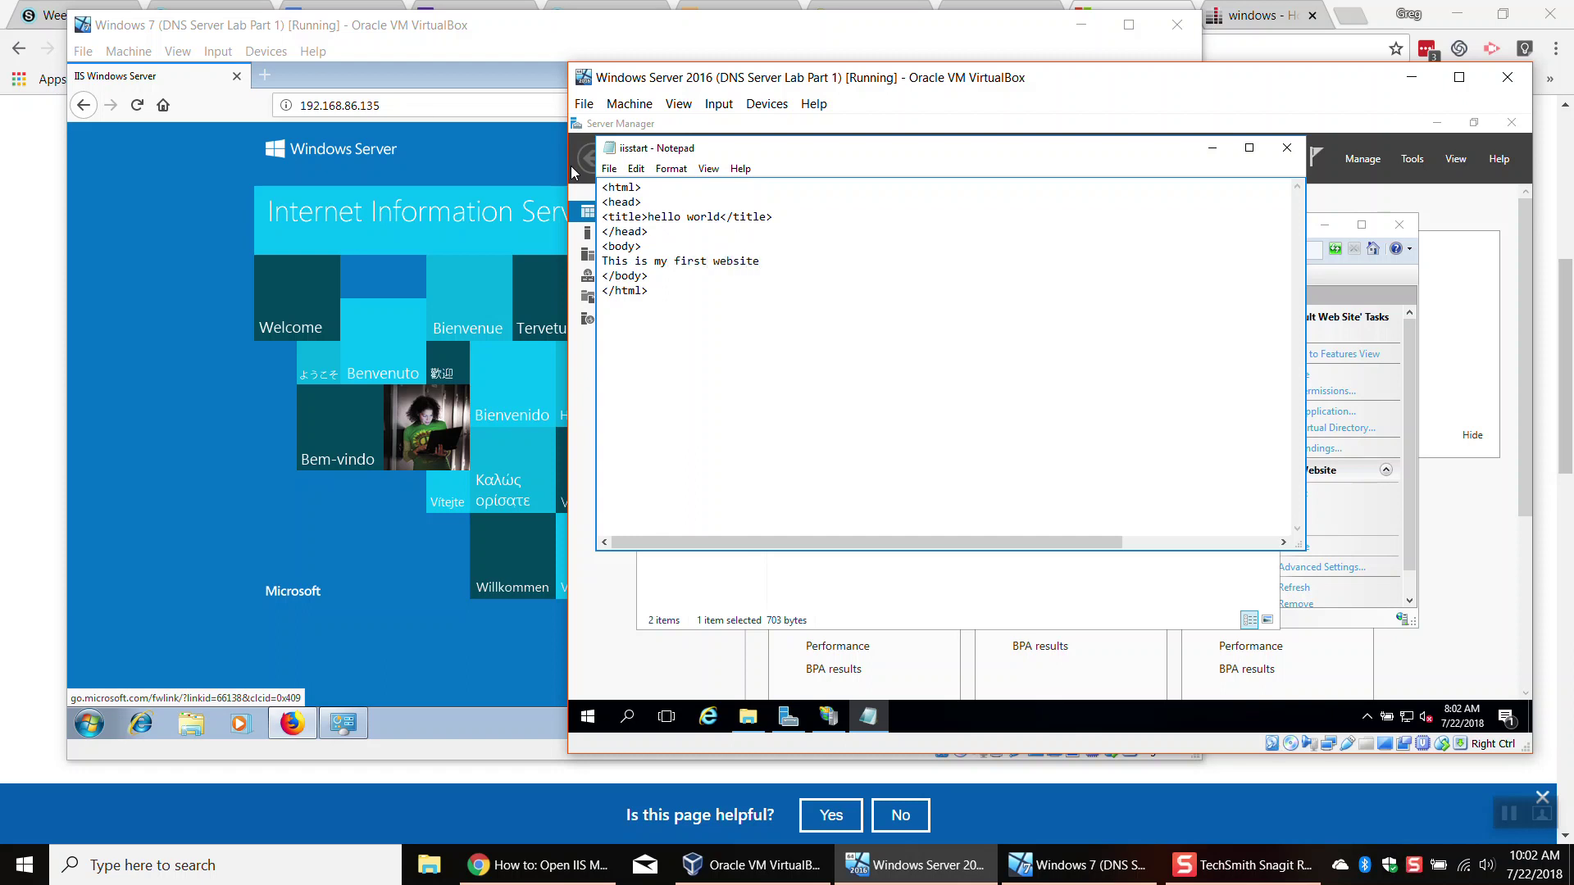
pyautogui.write('!')
pyautogui.hotkey('ctrl', 's')
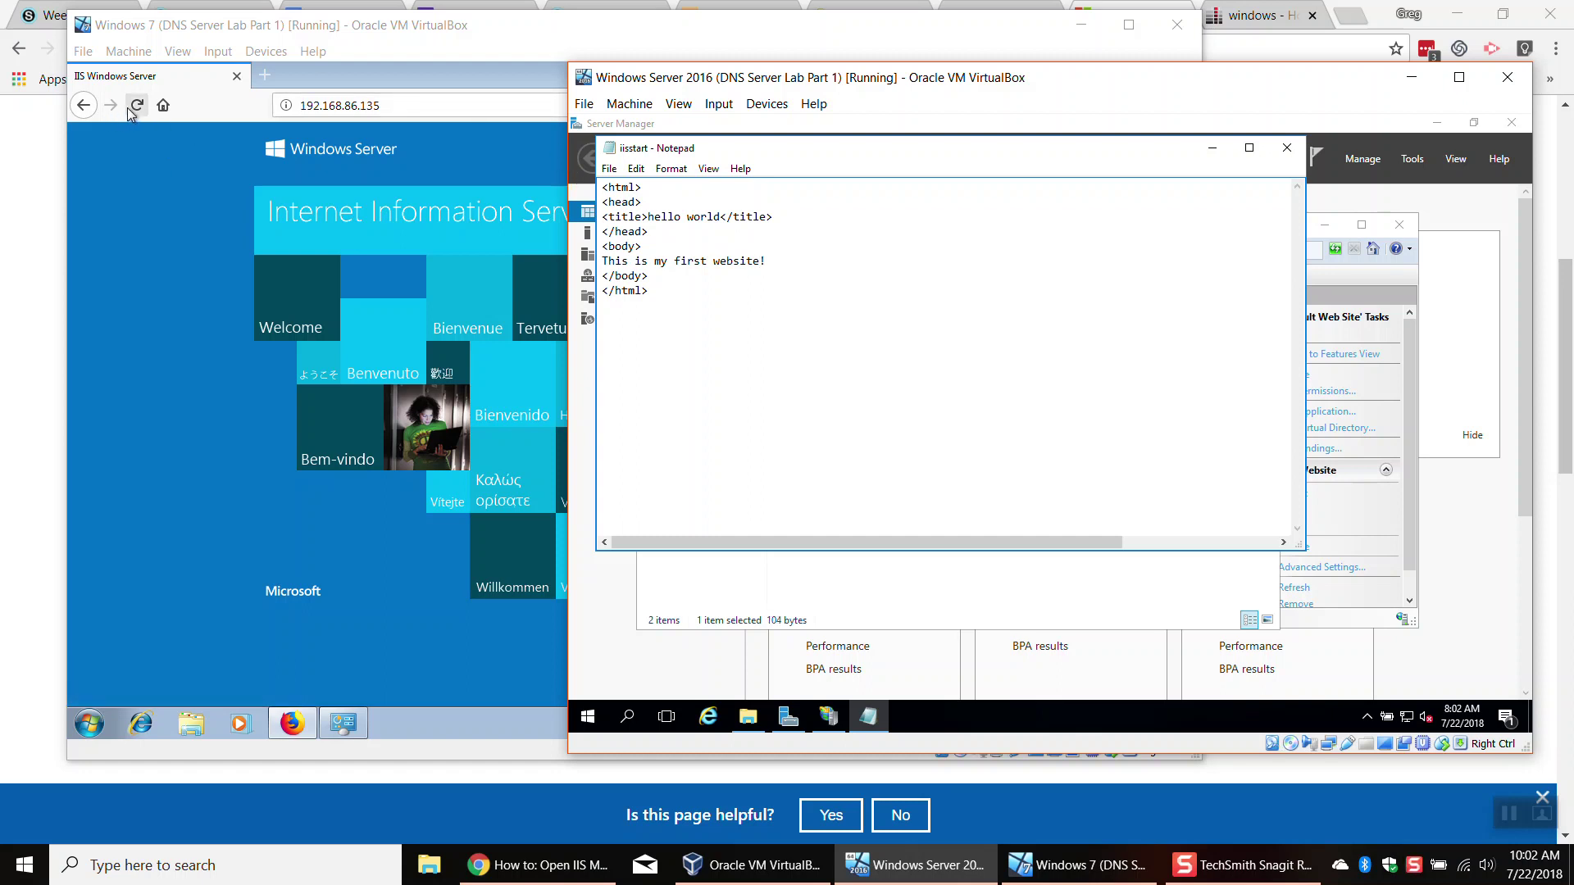
# Step: Reload 192.168.86.135 in the Windows 7 Firefox and highlight the new 'This is my first website!' text
pyautogui.click(136, 105)
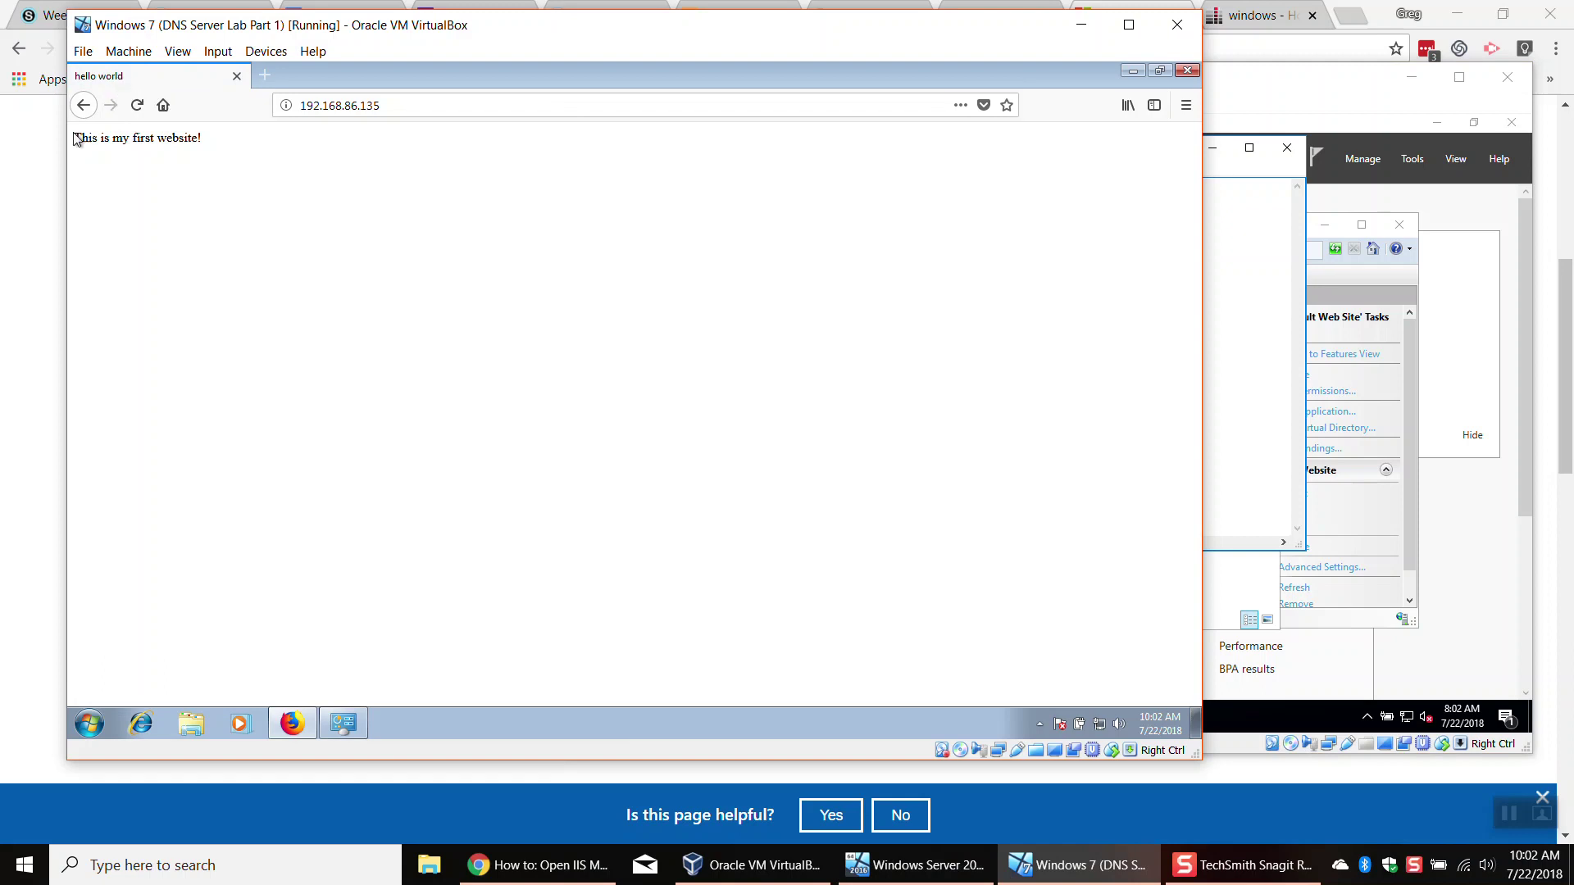
pyautogui.moveTo(78, 140); pyautogui.dragTo(318, 142)
pyautogui.click(309, 144)
pyautogui.moveTo(216, 147); pyautogui.dragTo(103, 141)
pyautogui.click(169, 159)
pyautogui.click(422, 106)
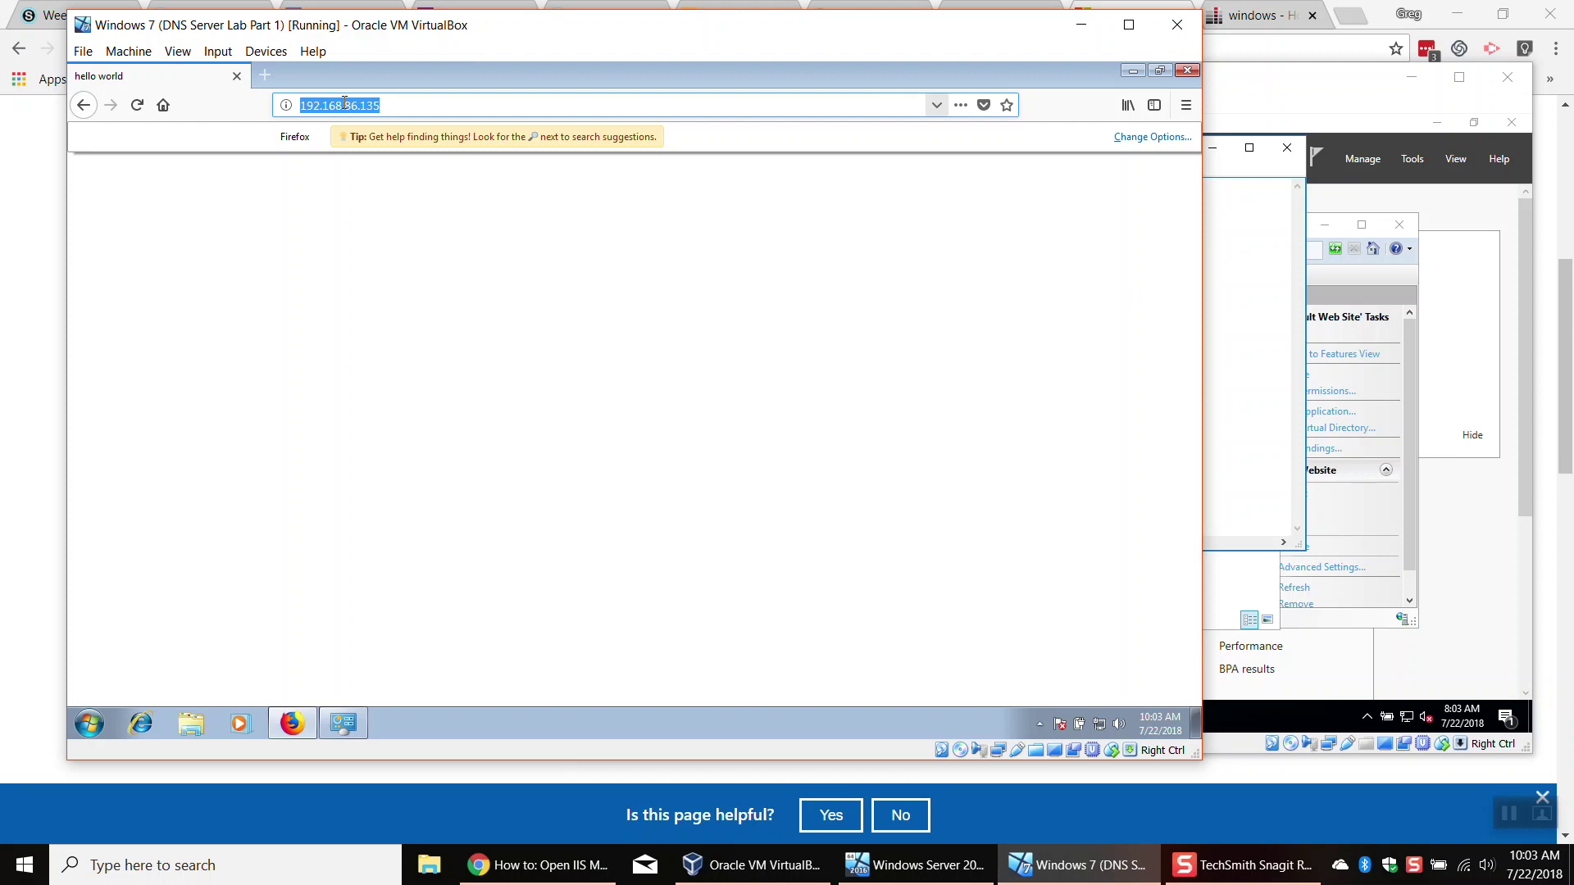
# Step: On the server, close Notepad and the wwwroot folder, then run ipconfig to confirm 192.168.86.135
pyautogui.click(1299, 84)
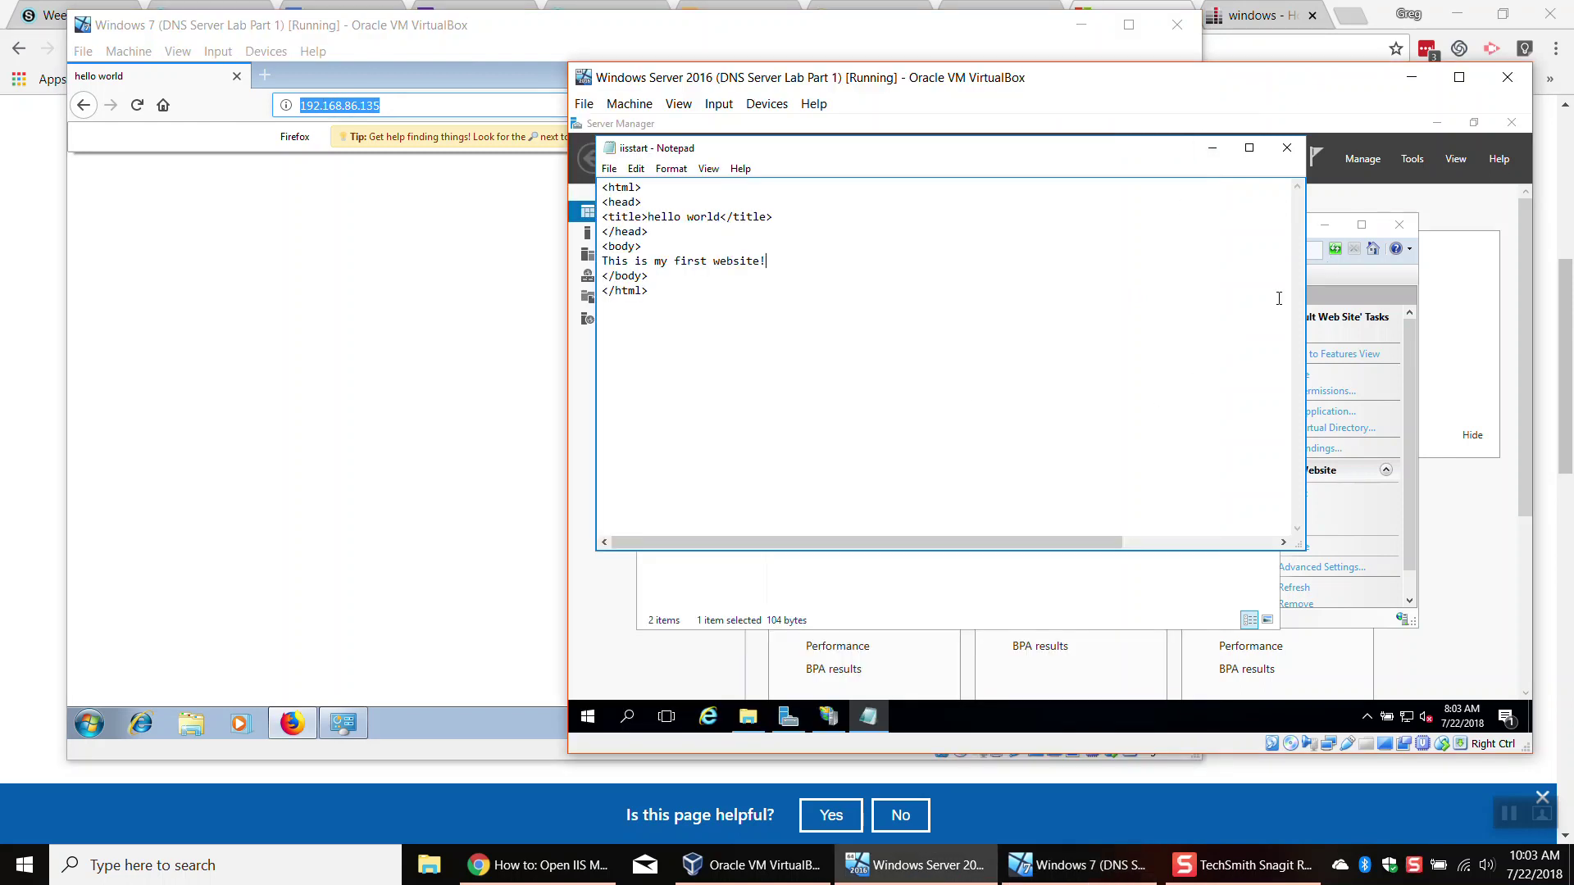
pyautogui.click(1286, 148)
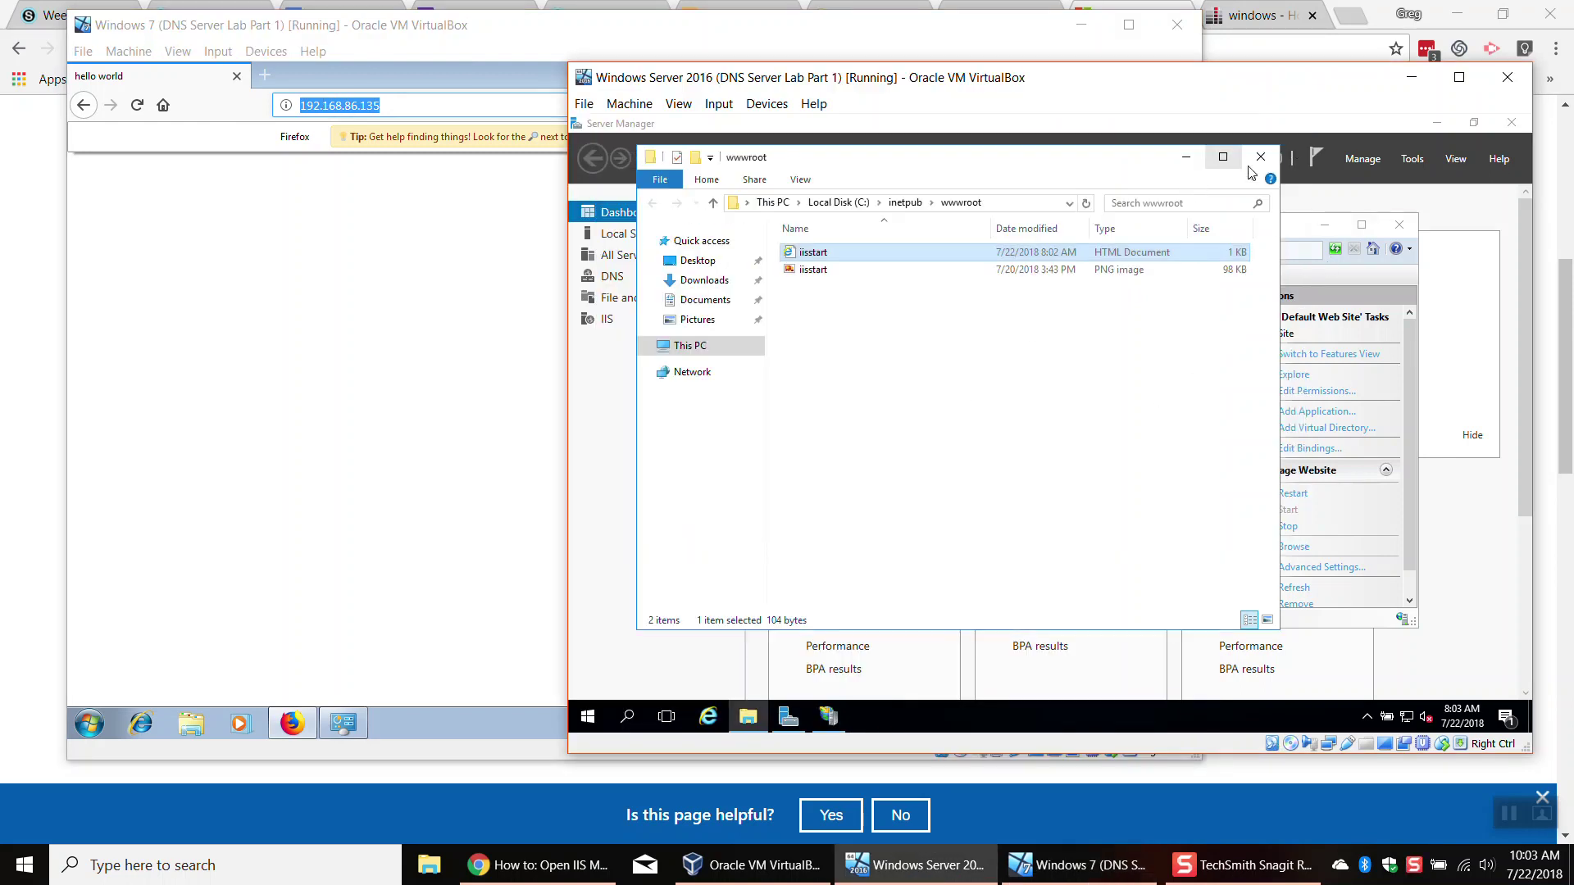
pyautogui.click(1262, 155)
pyautogui.click(602, 720)
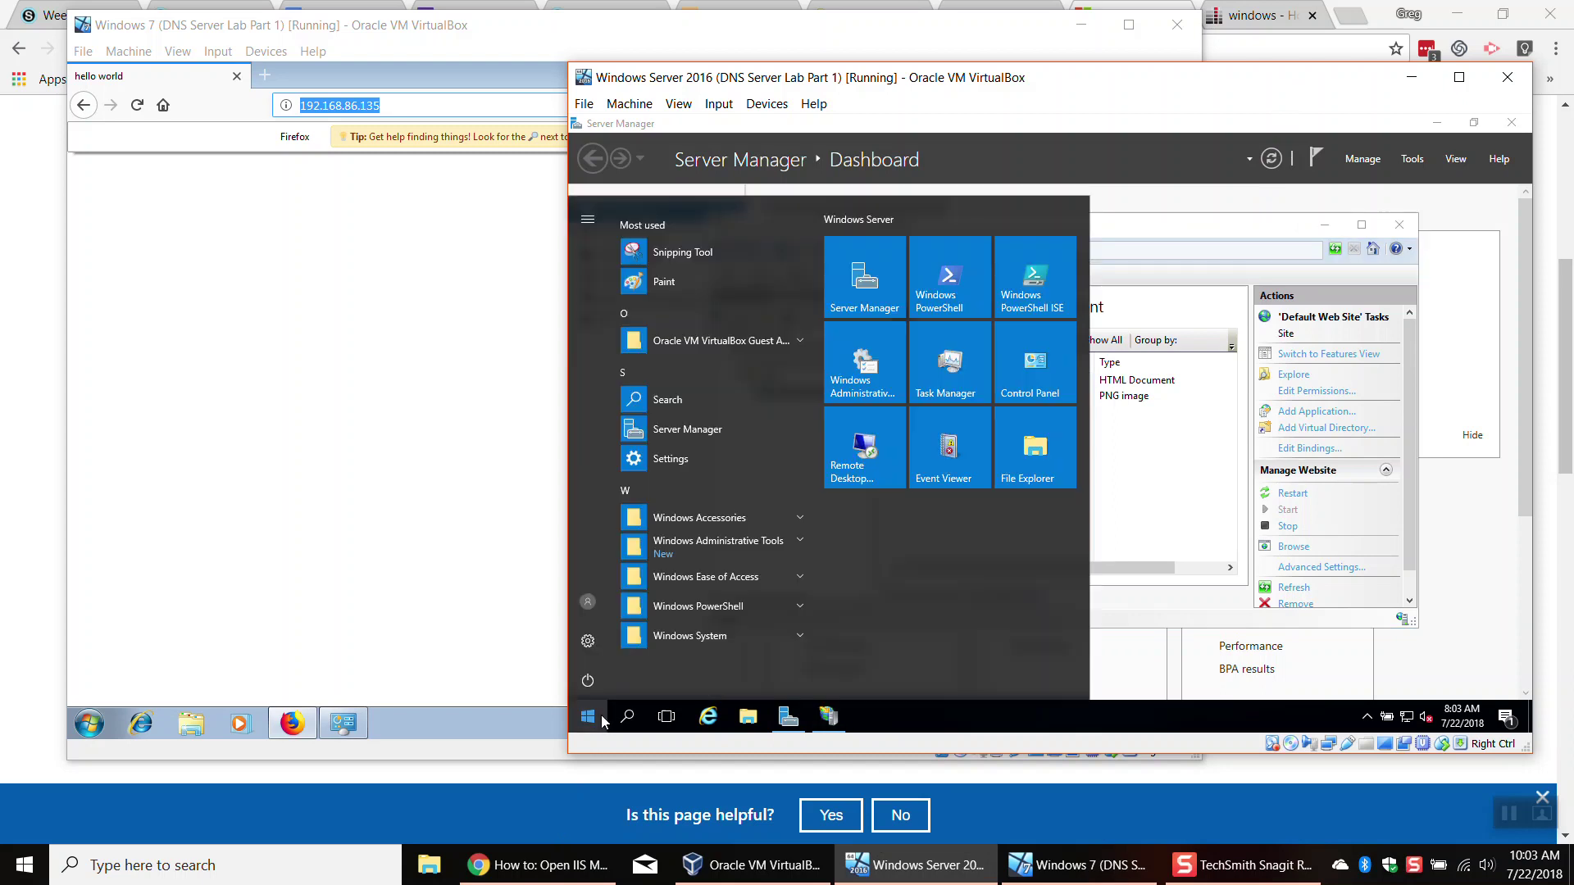
pyautogui.write('cmd')
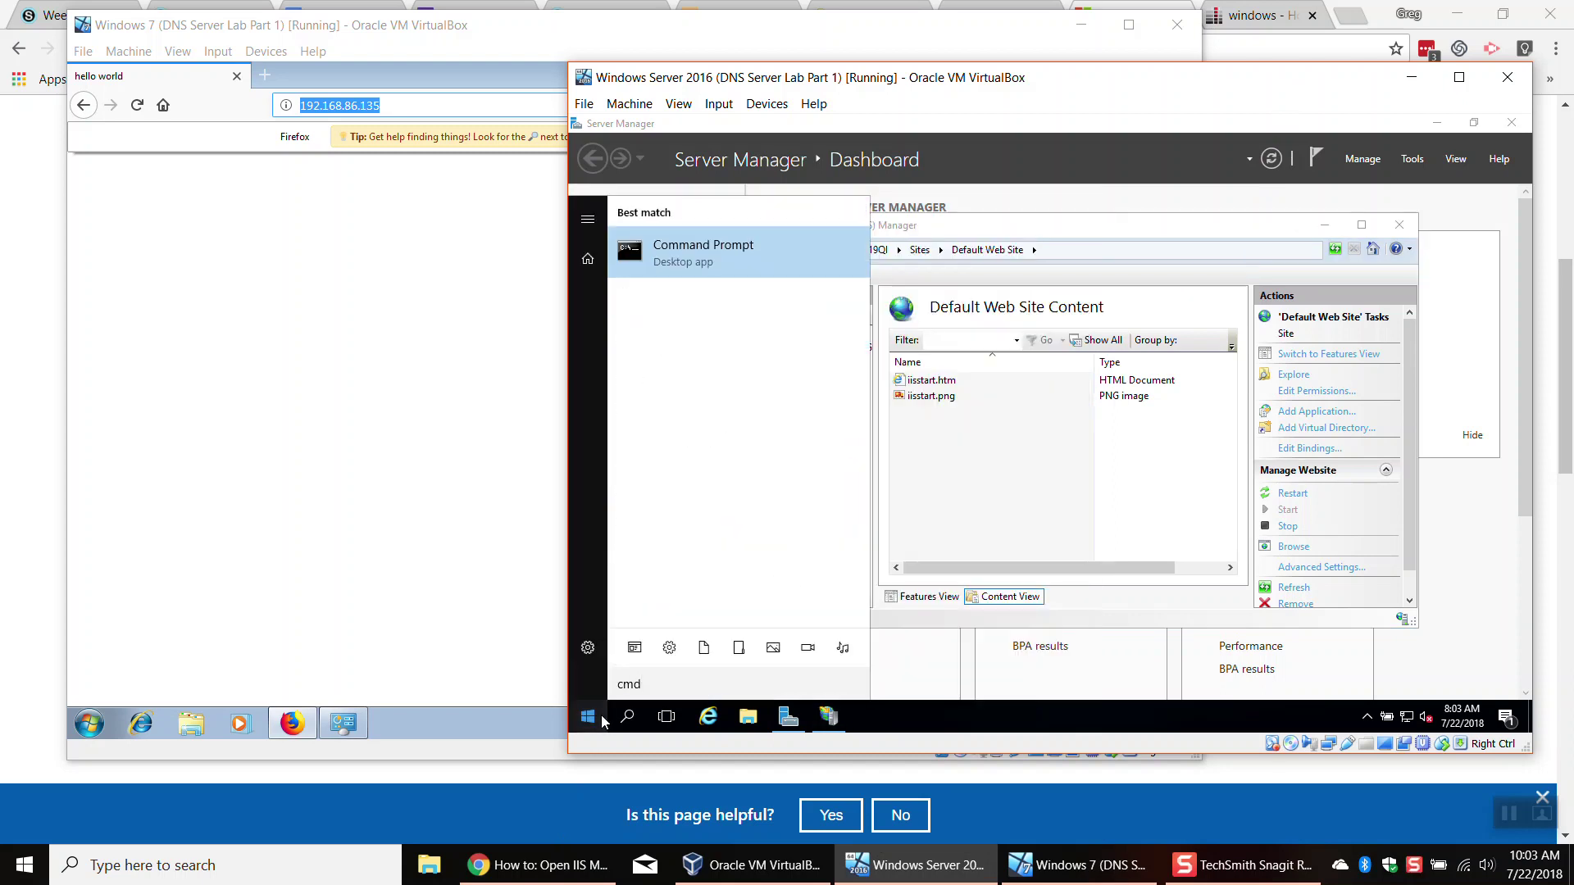
pyautogui.press('Return')
pyautogui.write('ipconfig')
pyautogui.press('Return')
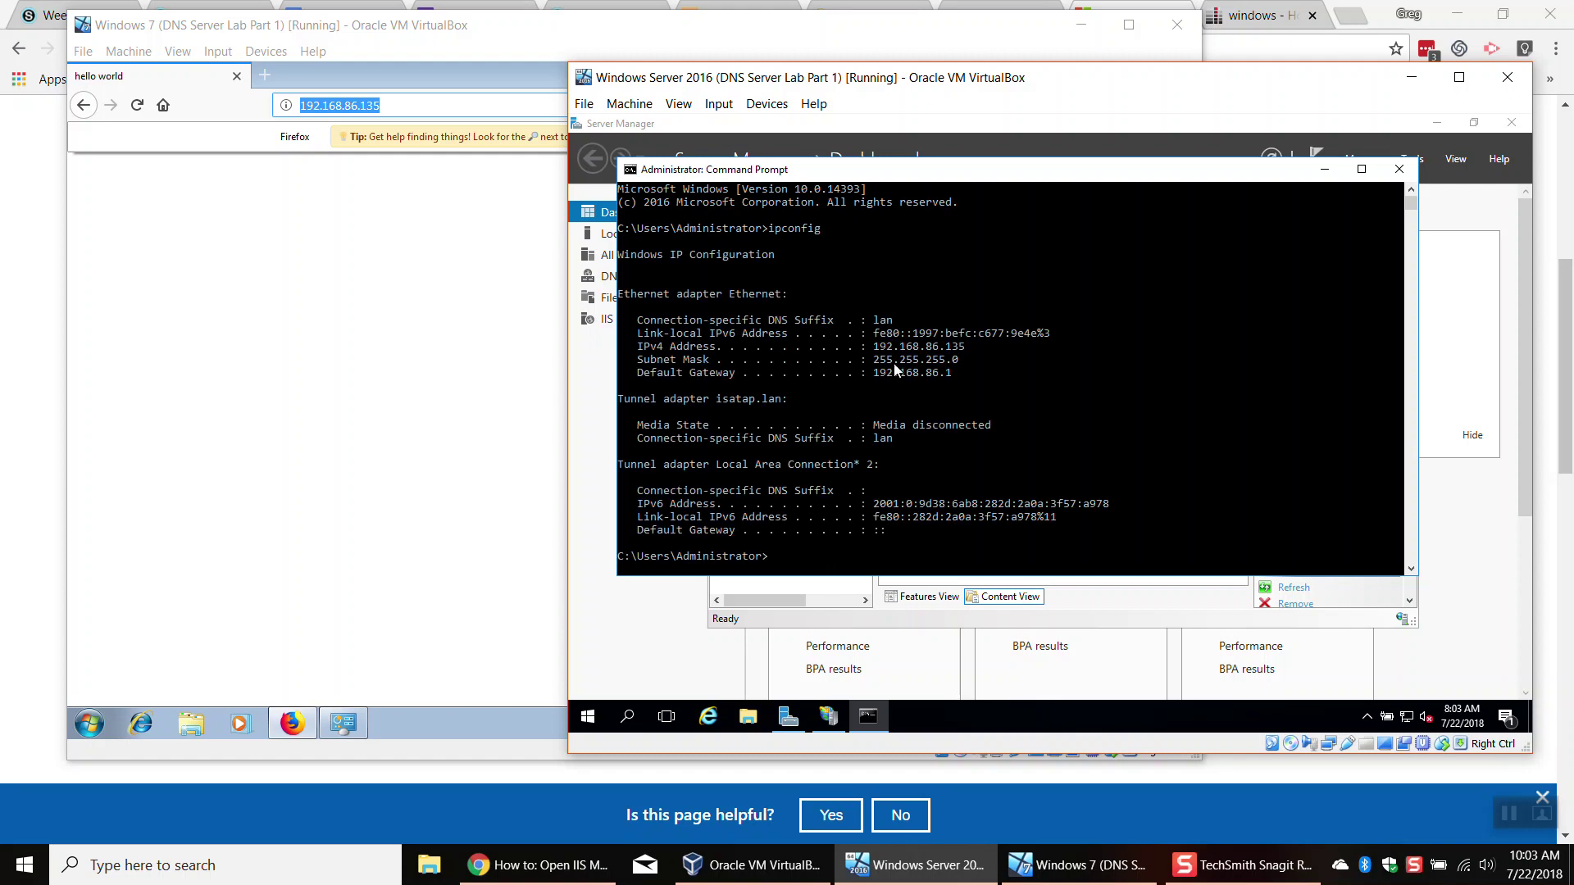
pyautogui.moveTo(887, 348); pyautogui.dragTo(971, 348)
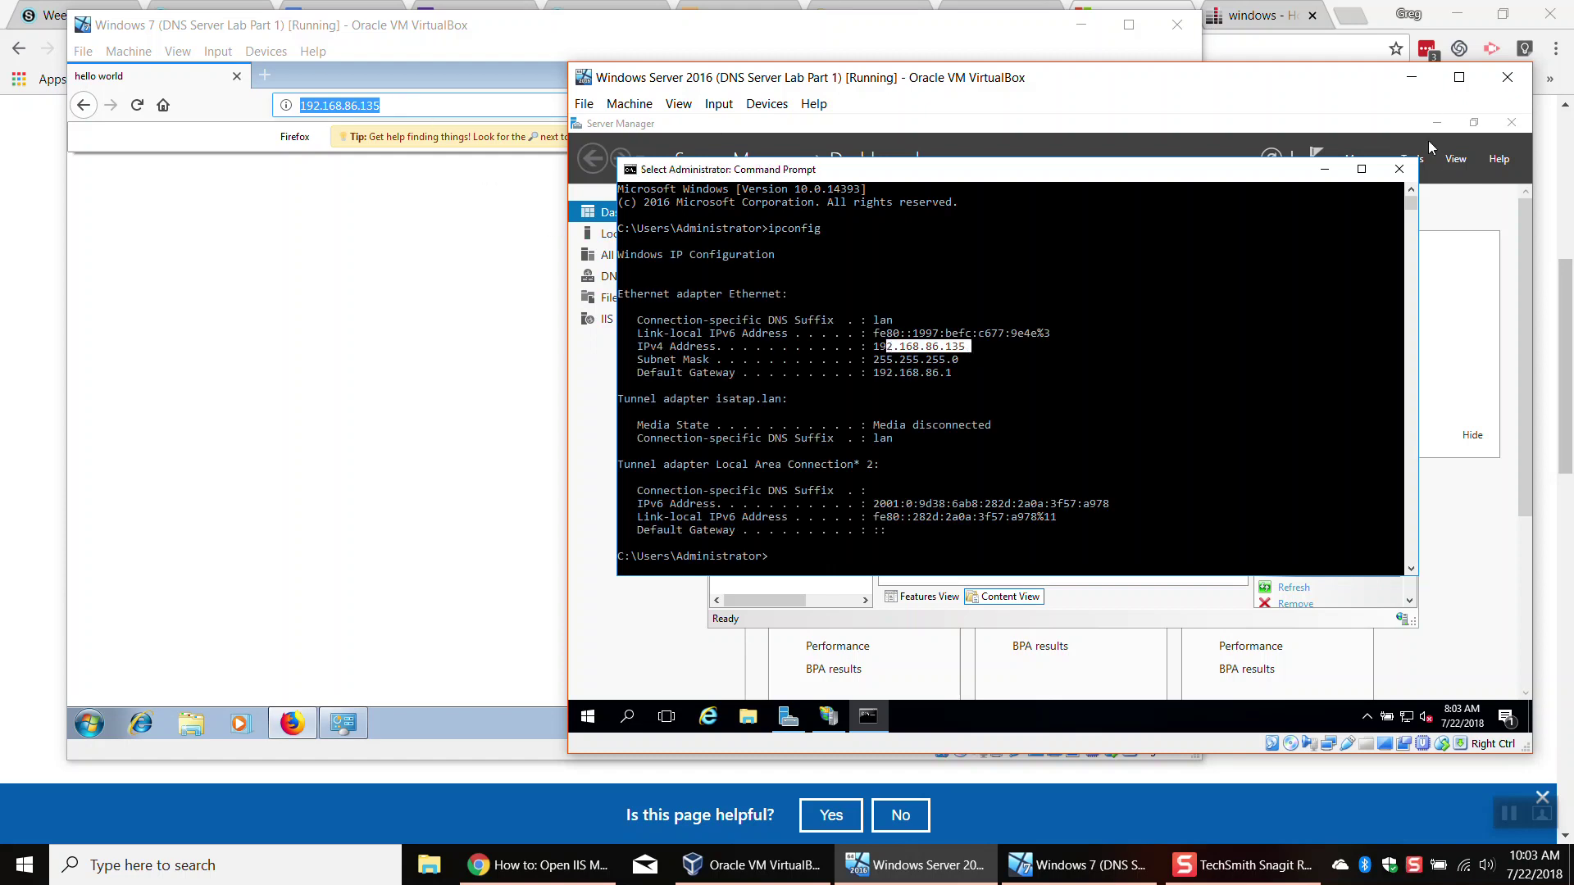
# Step: Close the server's Command Prompt and IIS Manager, then Windows 7's Firefox and network dialogs
pyautogui.click(1398, 171)
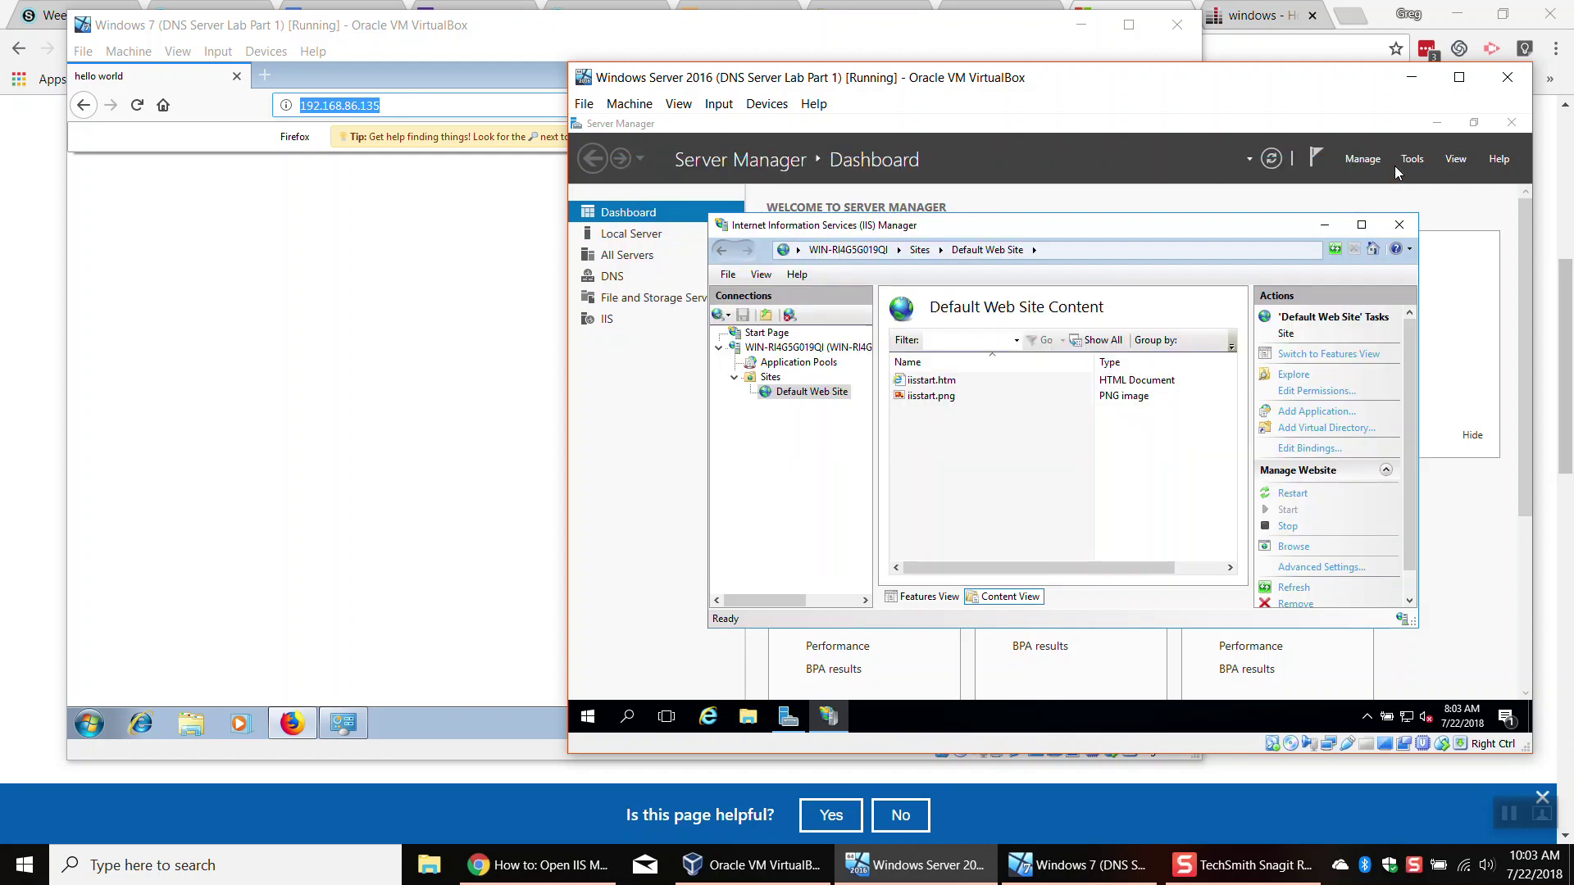
pyautogui.click(1400, 225)
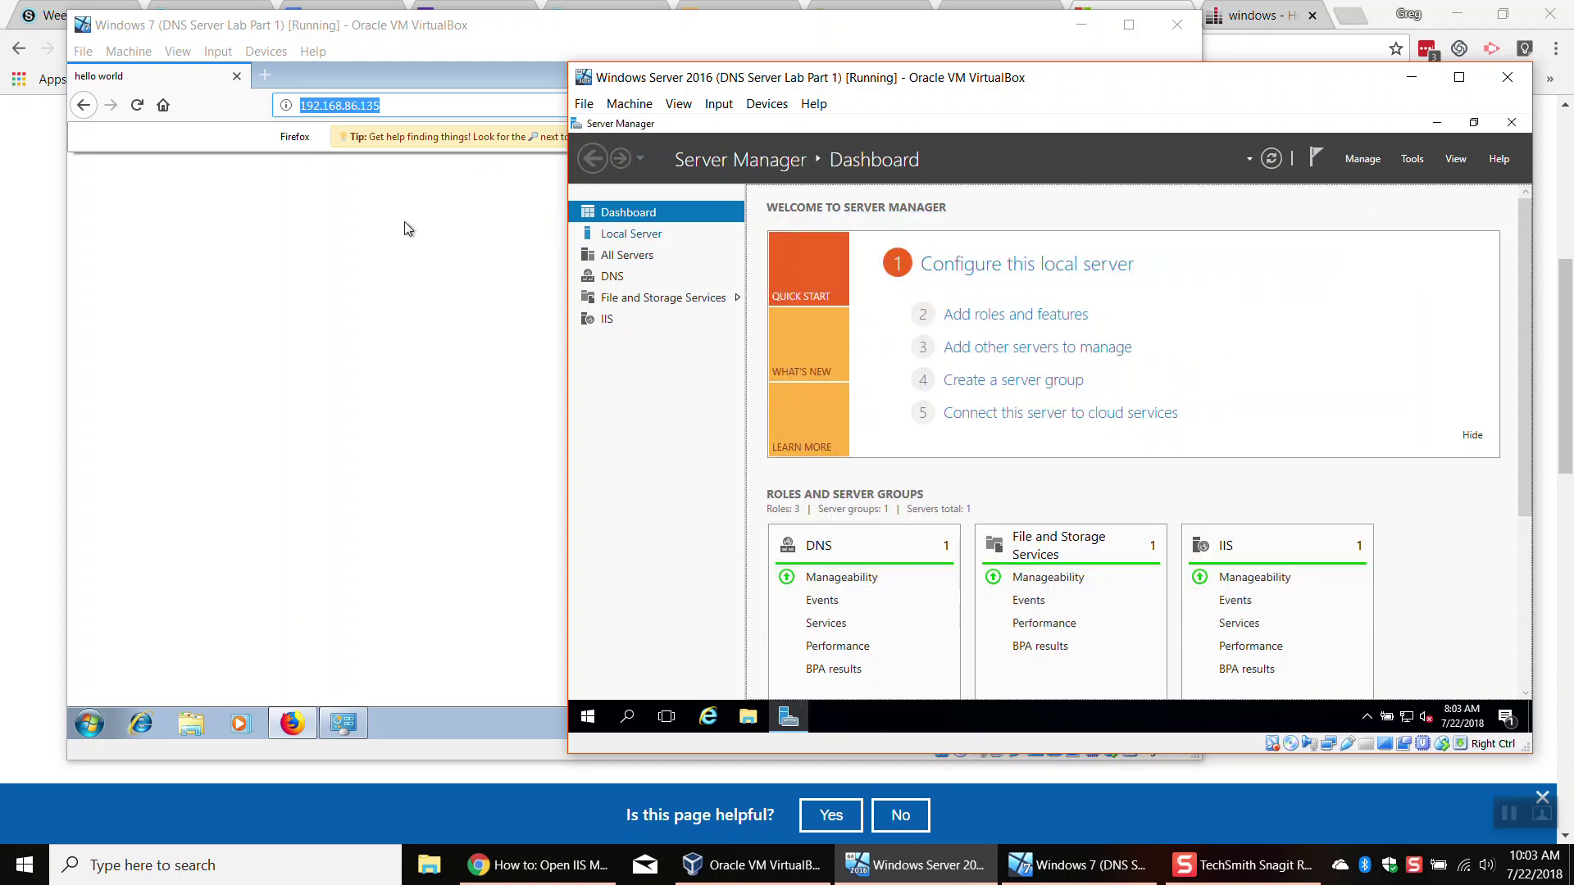
pyautogui.click(415, 232)
pyautogui.click(1179, 74)
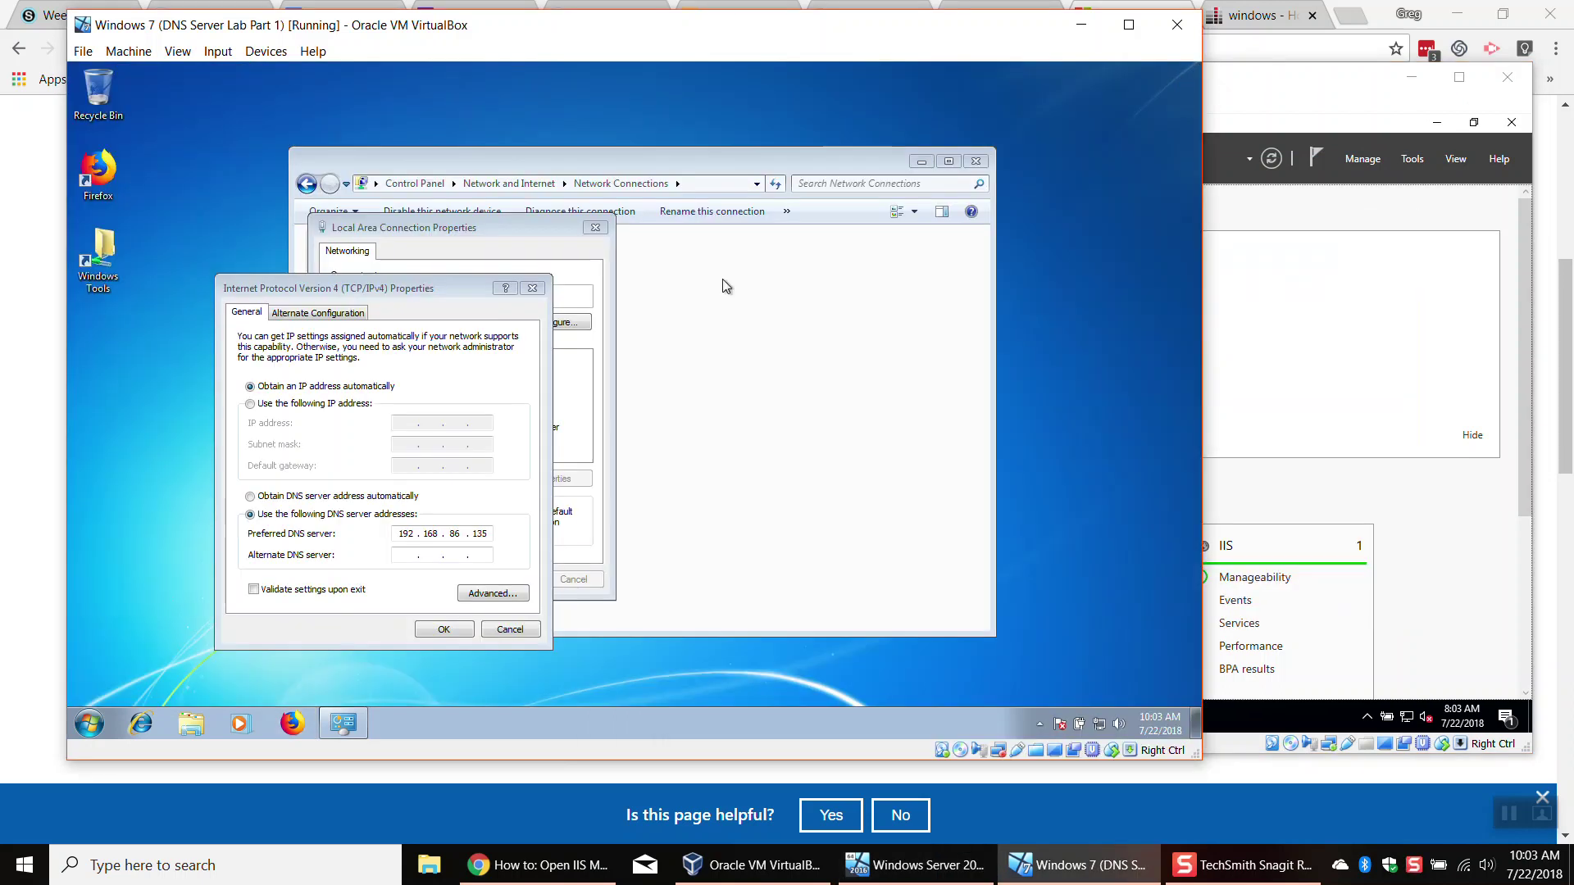
pyautogui.click(532, 288)
pyautogui.click(587, 230)
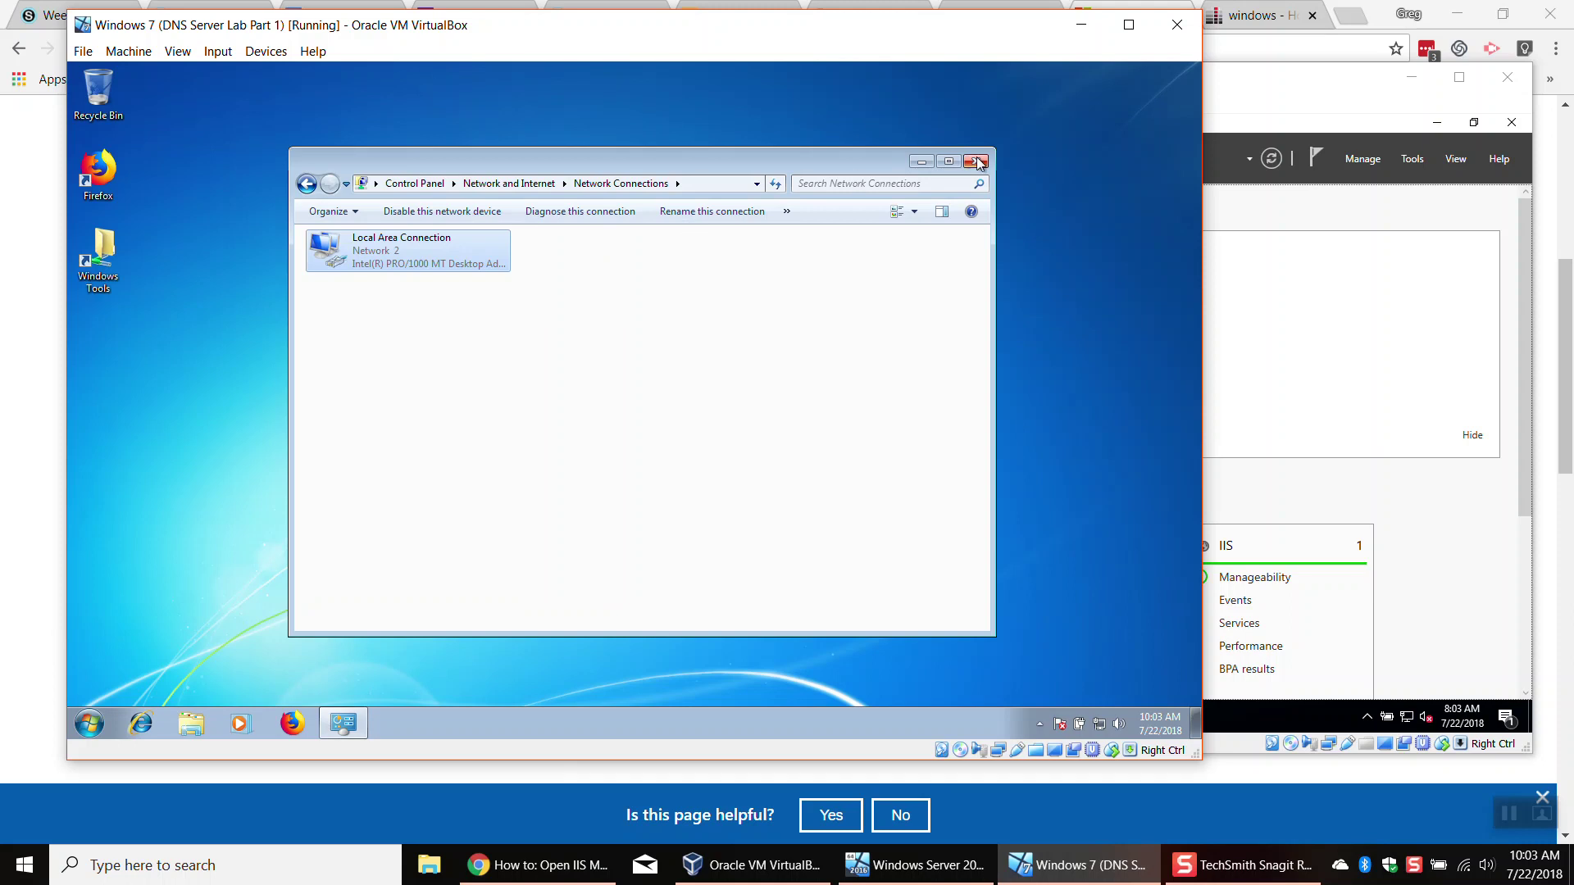
pyautogui.click(976, 161)
pyautogui.click(1340, 308)
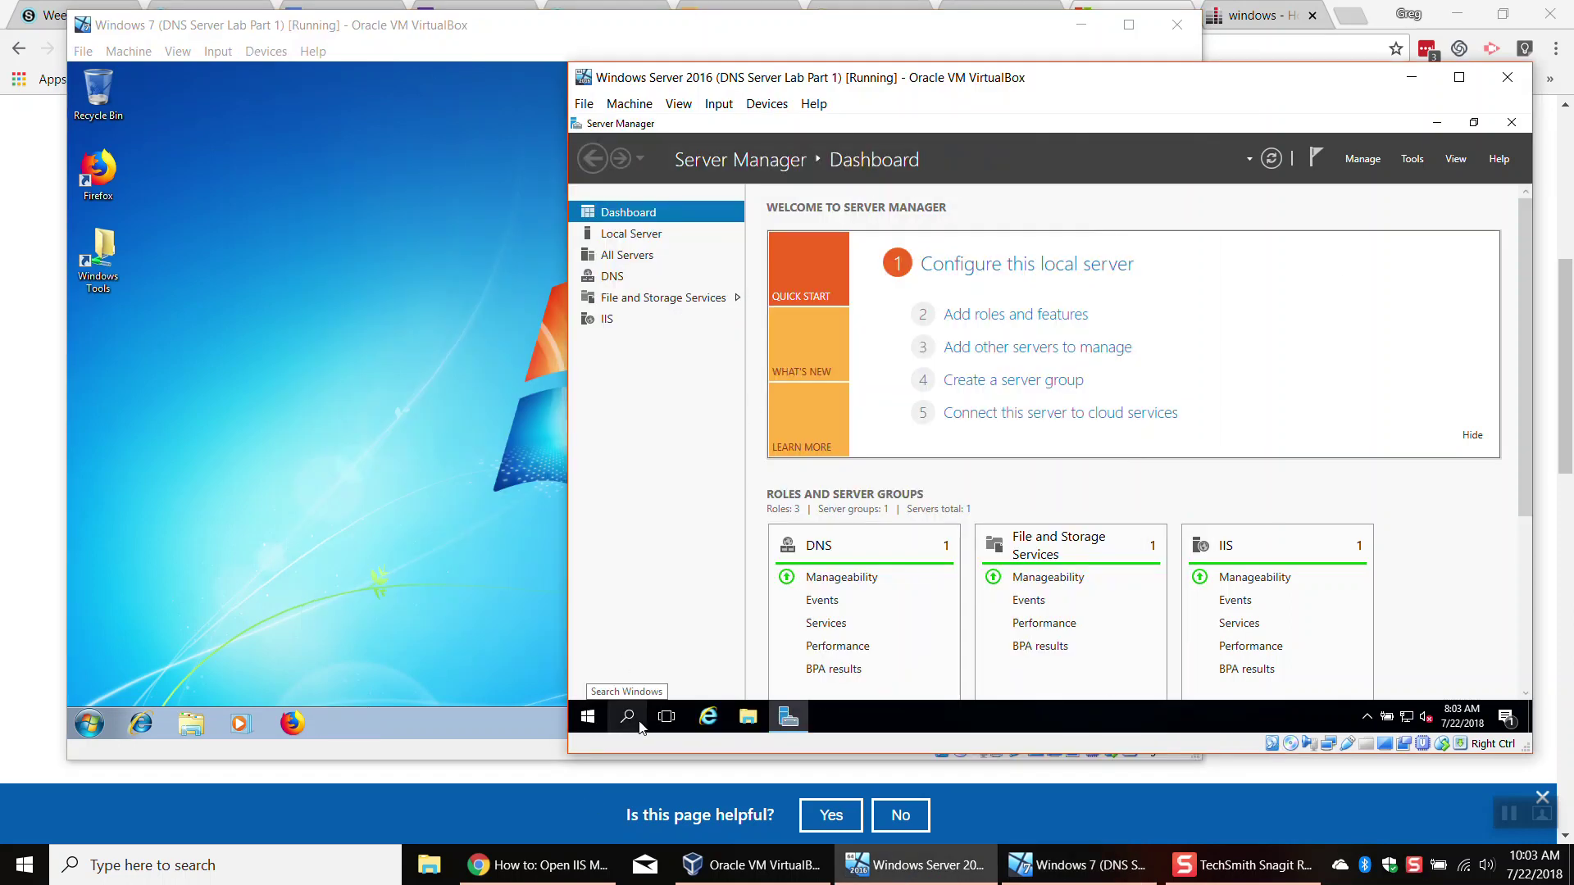
# Step: Launch DNS Manager with dnsmgmt.msc on the server and close Server Manager
pyautogui.click(583, 719)
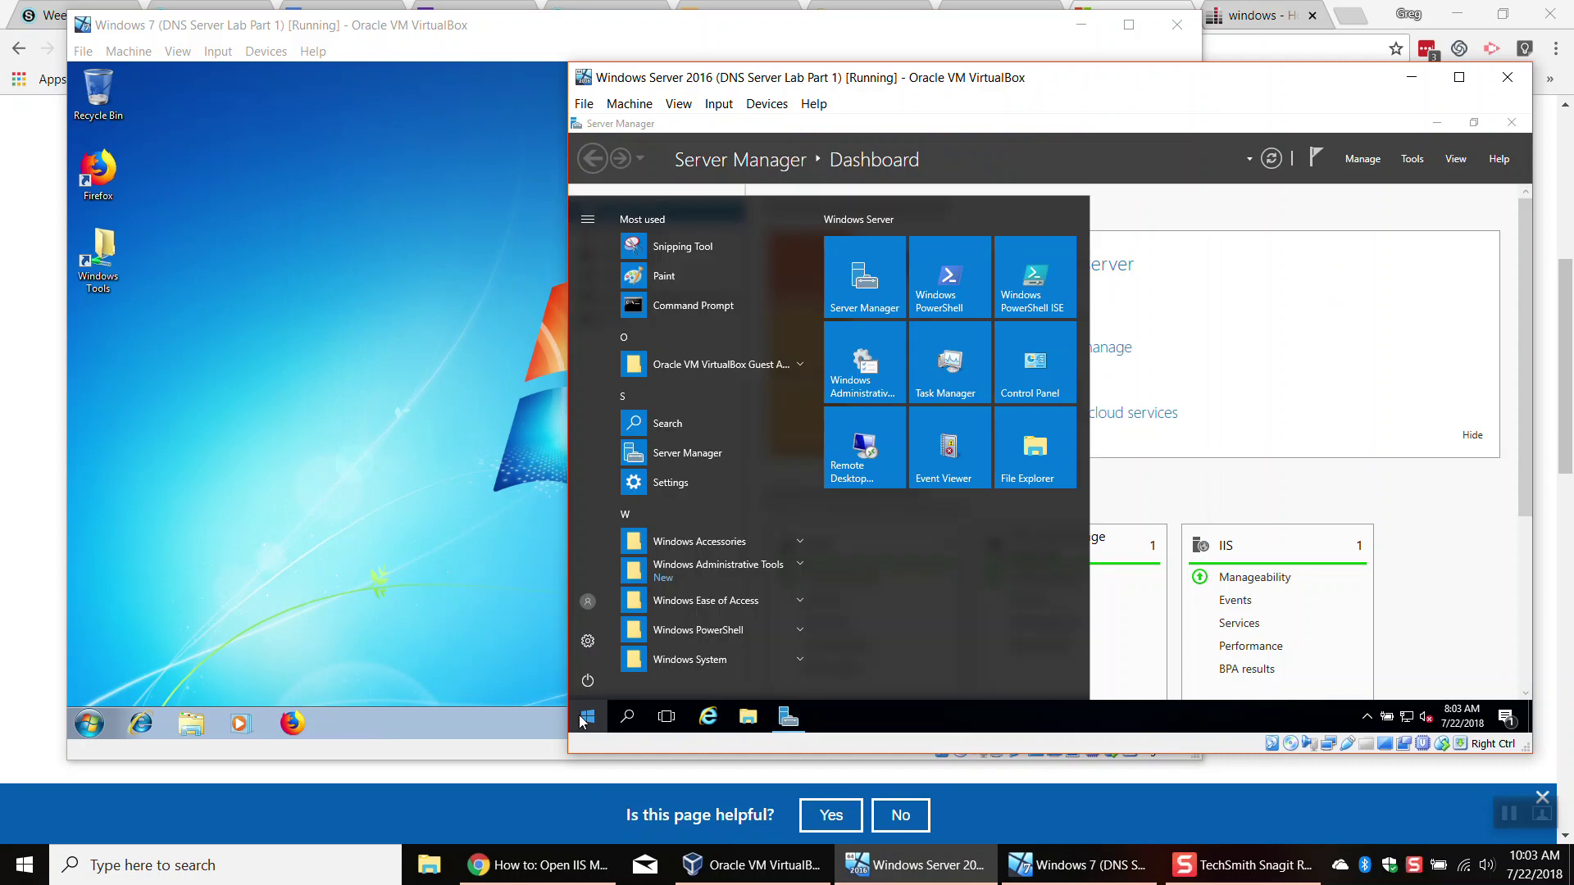
pyautogui.write('dnsm')
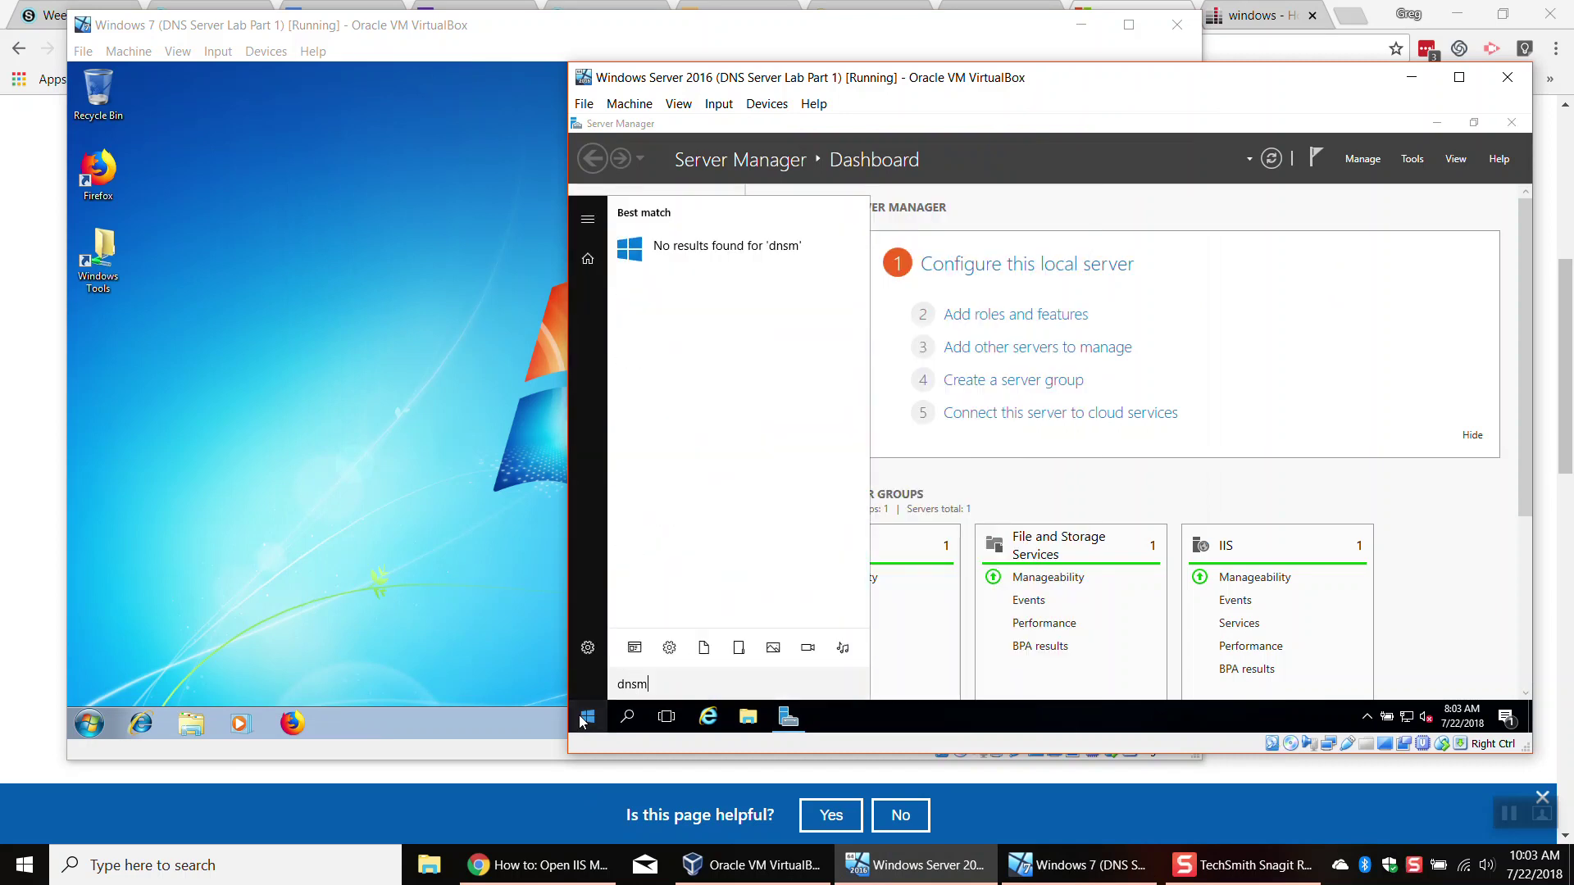
pyautogui.write('gmt.msc')
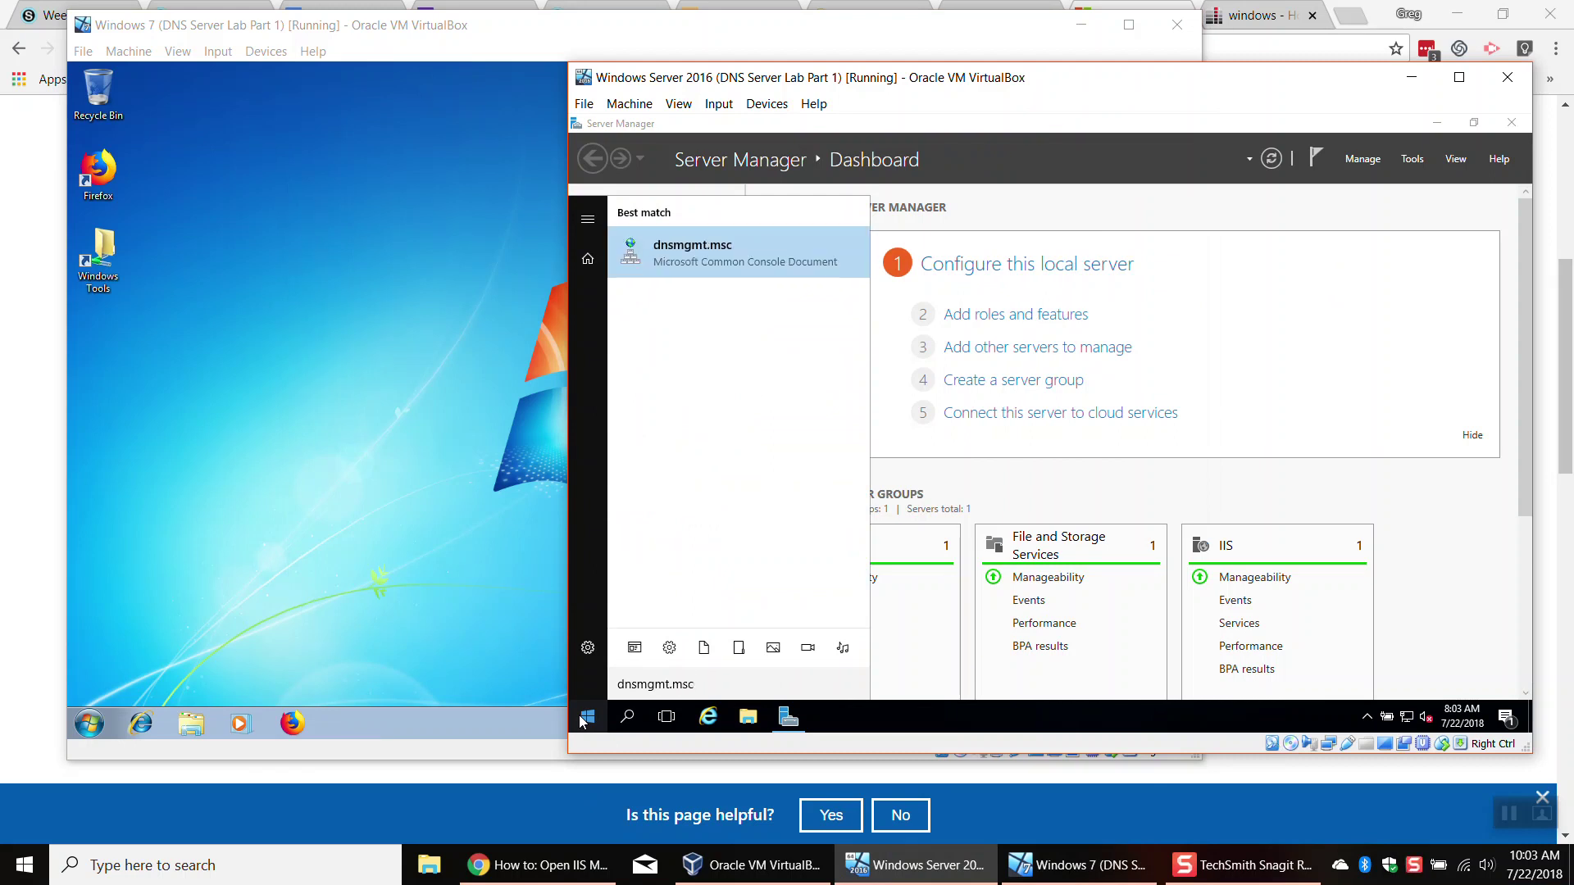
pyautogui.press('Return')
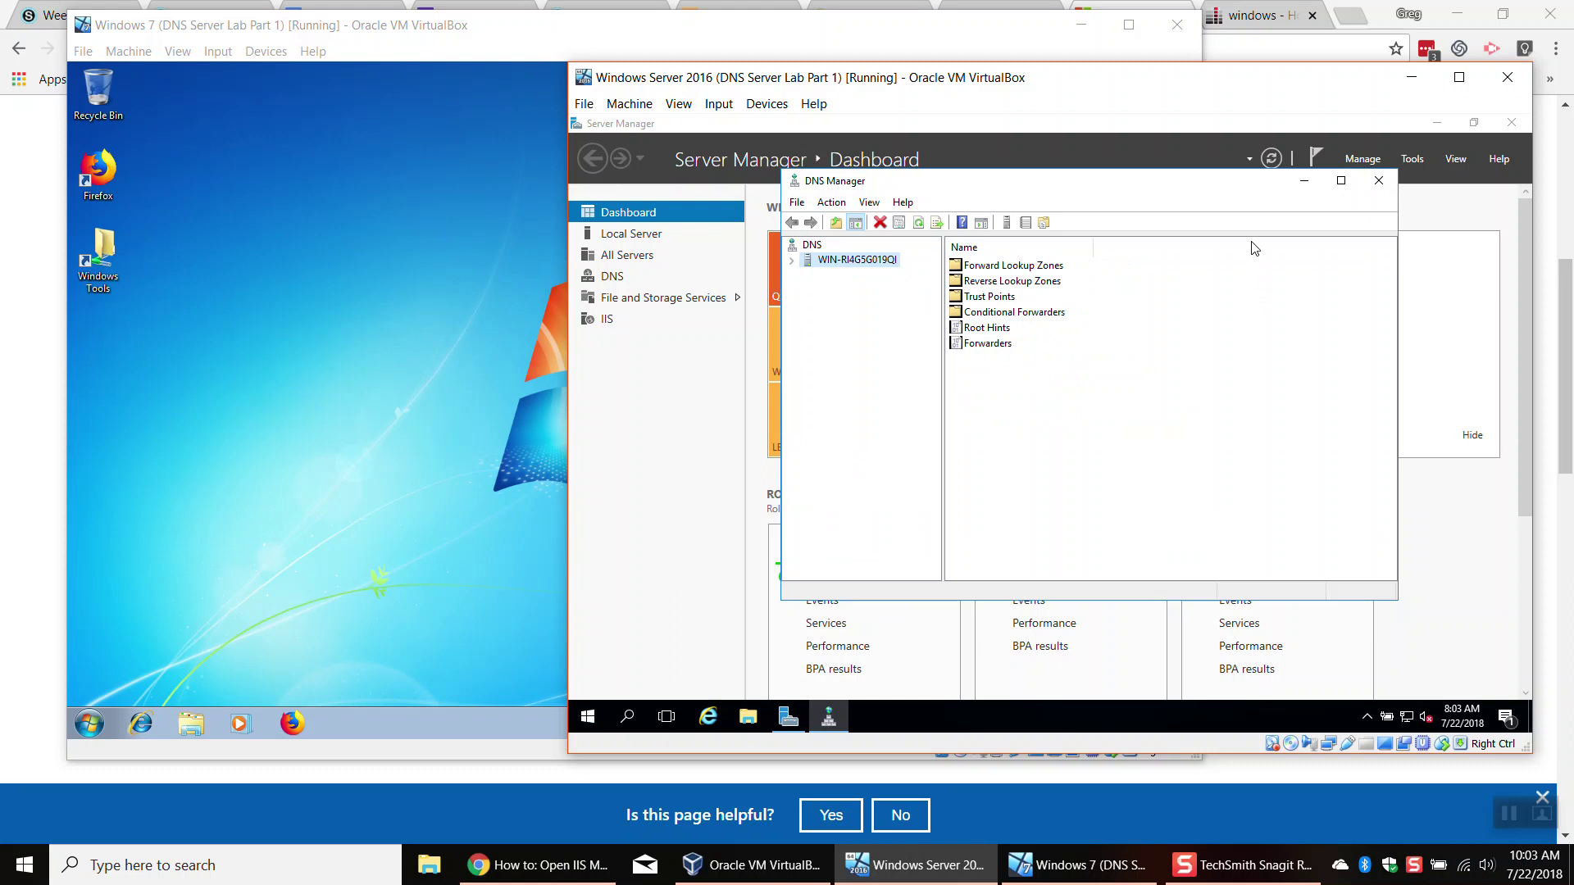
pyautogui.click(1511, 122)
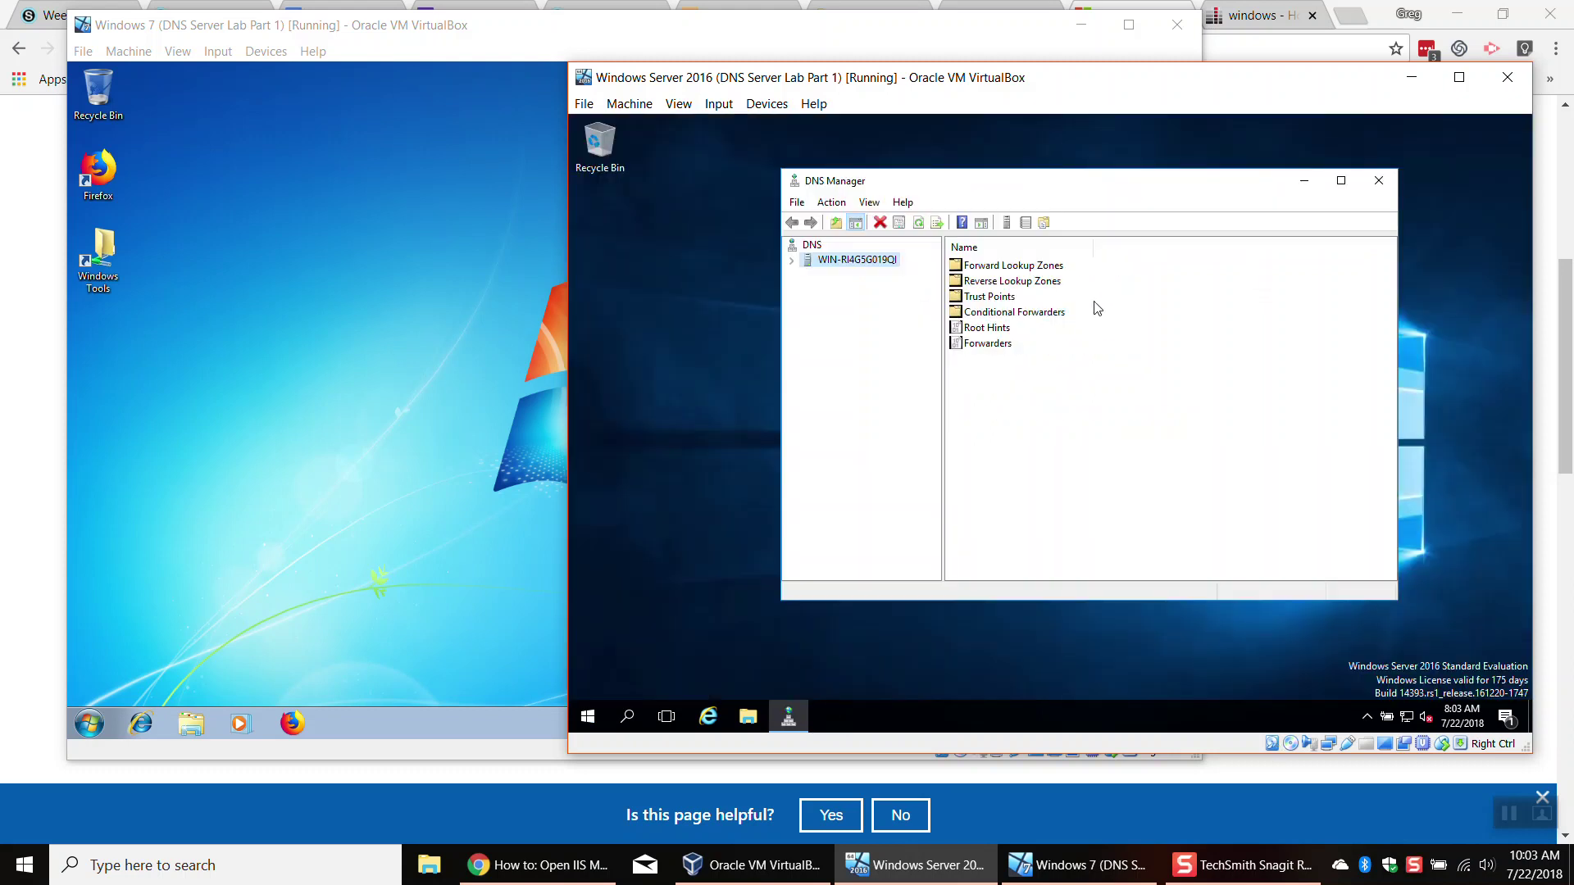
# Step: Expand the DNS server node and browse its folders, ending on Forward Lookup Zones
pyautogui.click(792, 260)
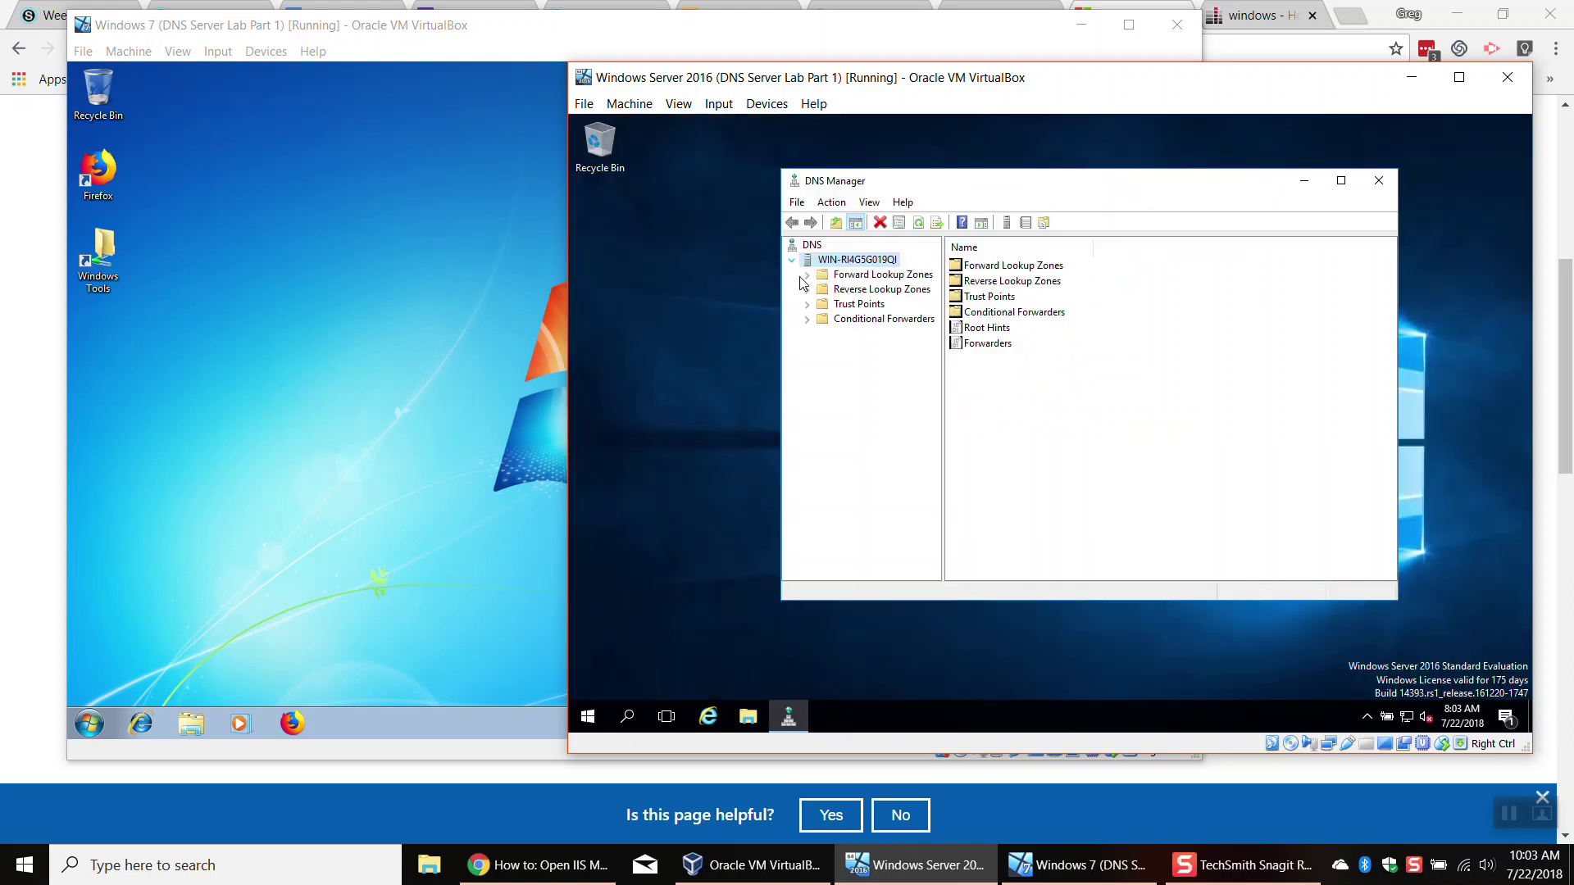
pyautogui.click(814, 279)
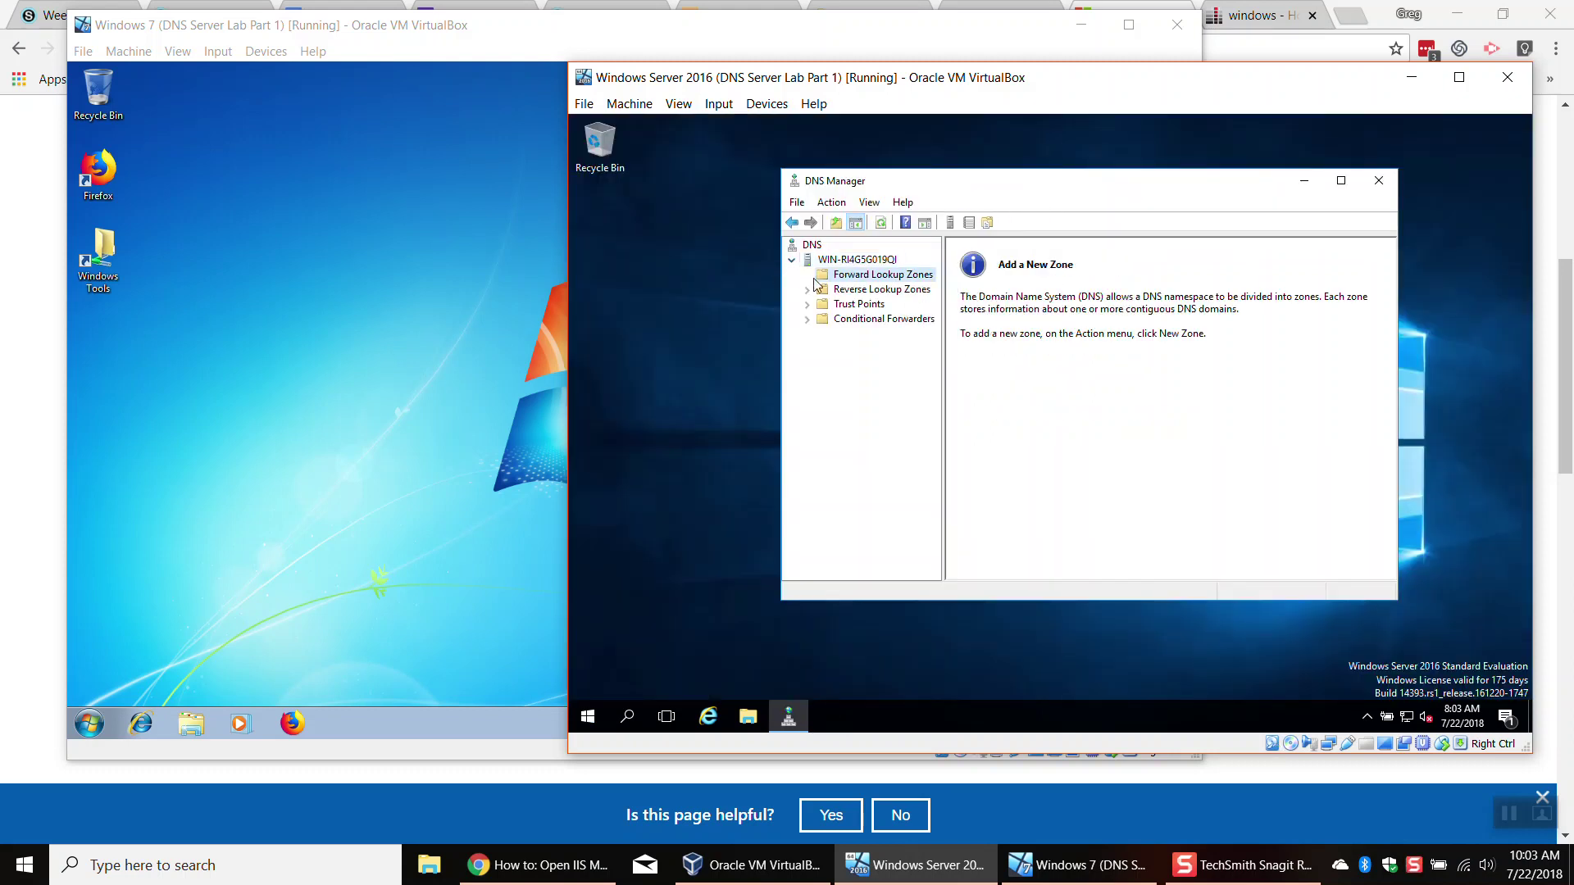
pyautogui.click(904, 292)
pyautogui.click(859, 304)
pyautogui.click(868, 319)
pyautogui.click(868, 289)
pyautogui.click(869, 276)
pyautogui.click(300, 725)
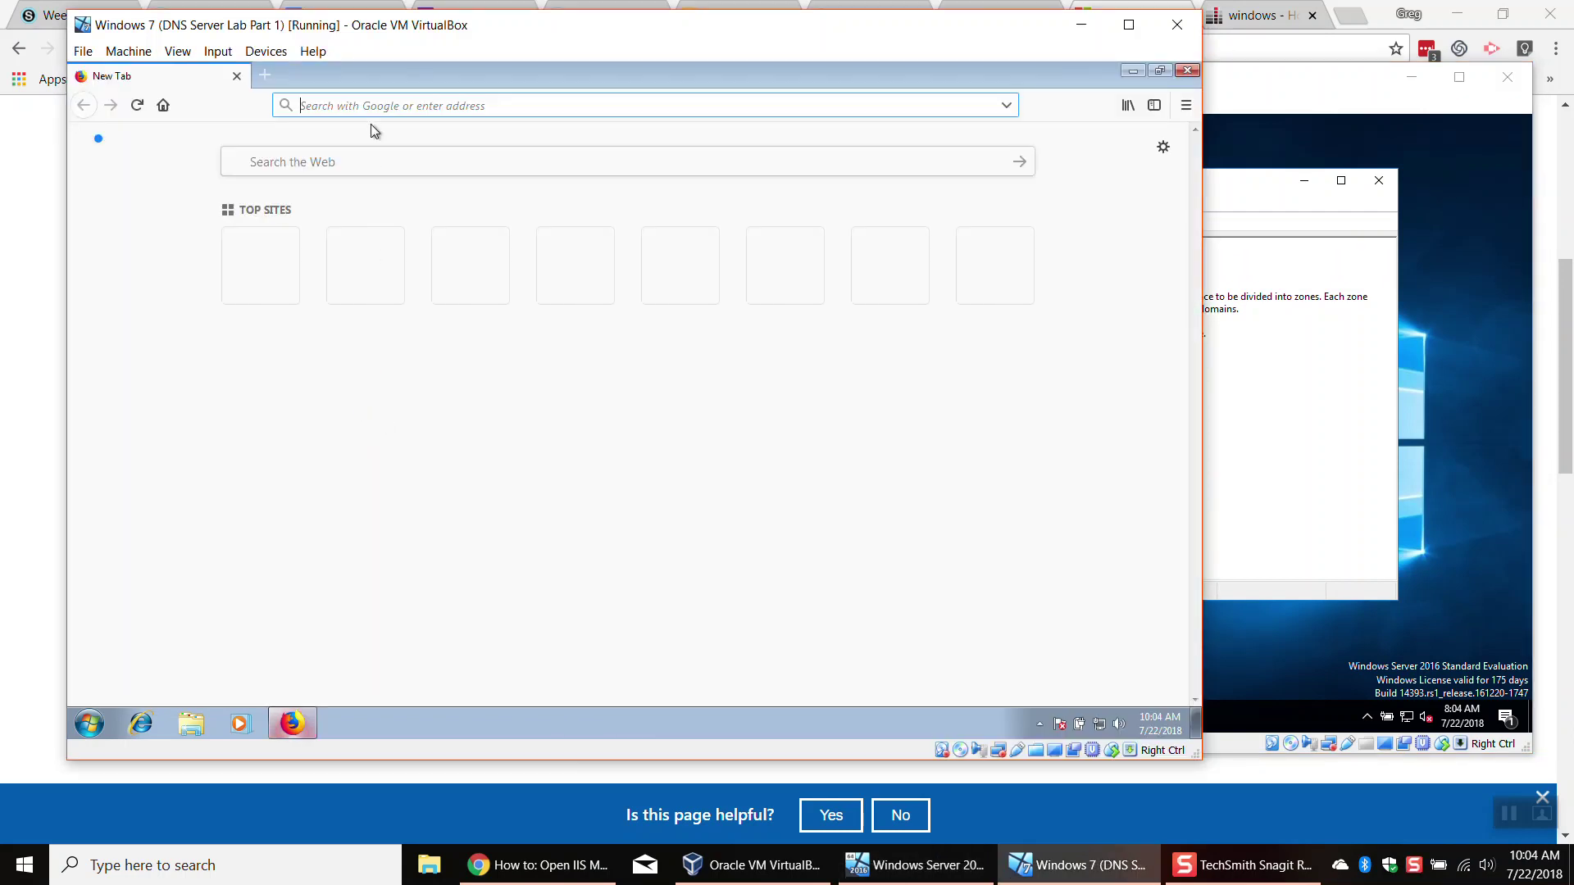
pyautogui.write('google.com/')
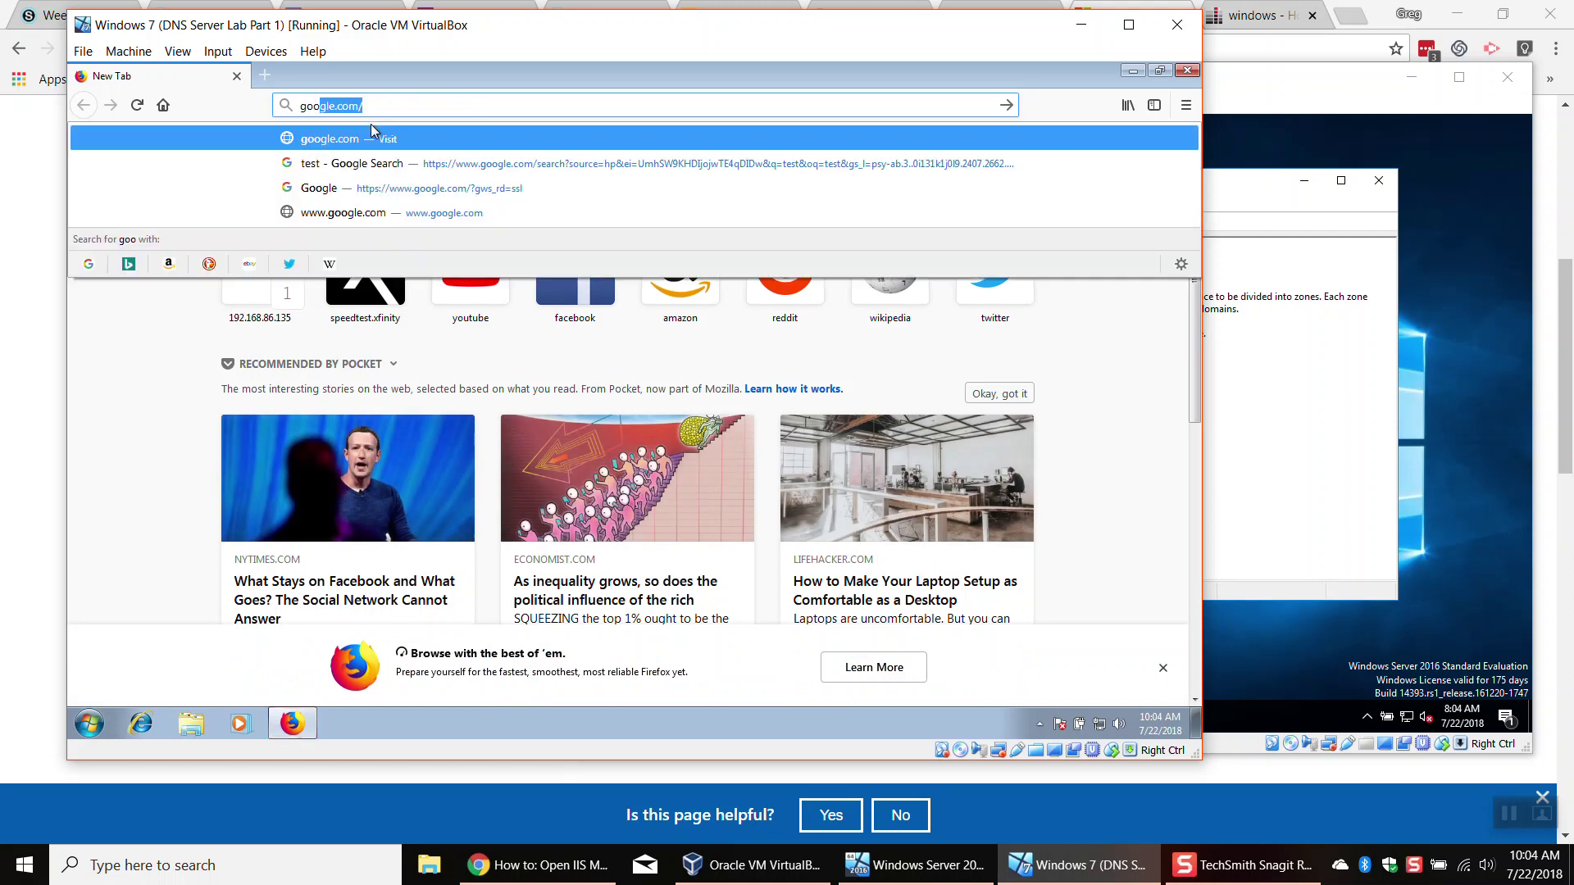
pyautogui.press('Return')
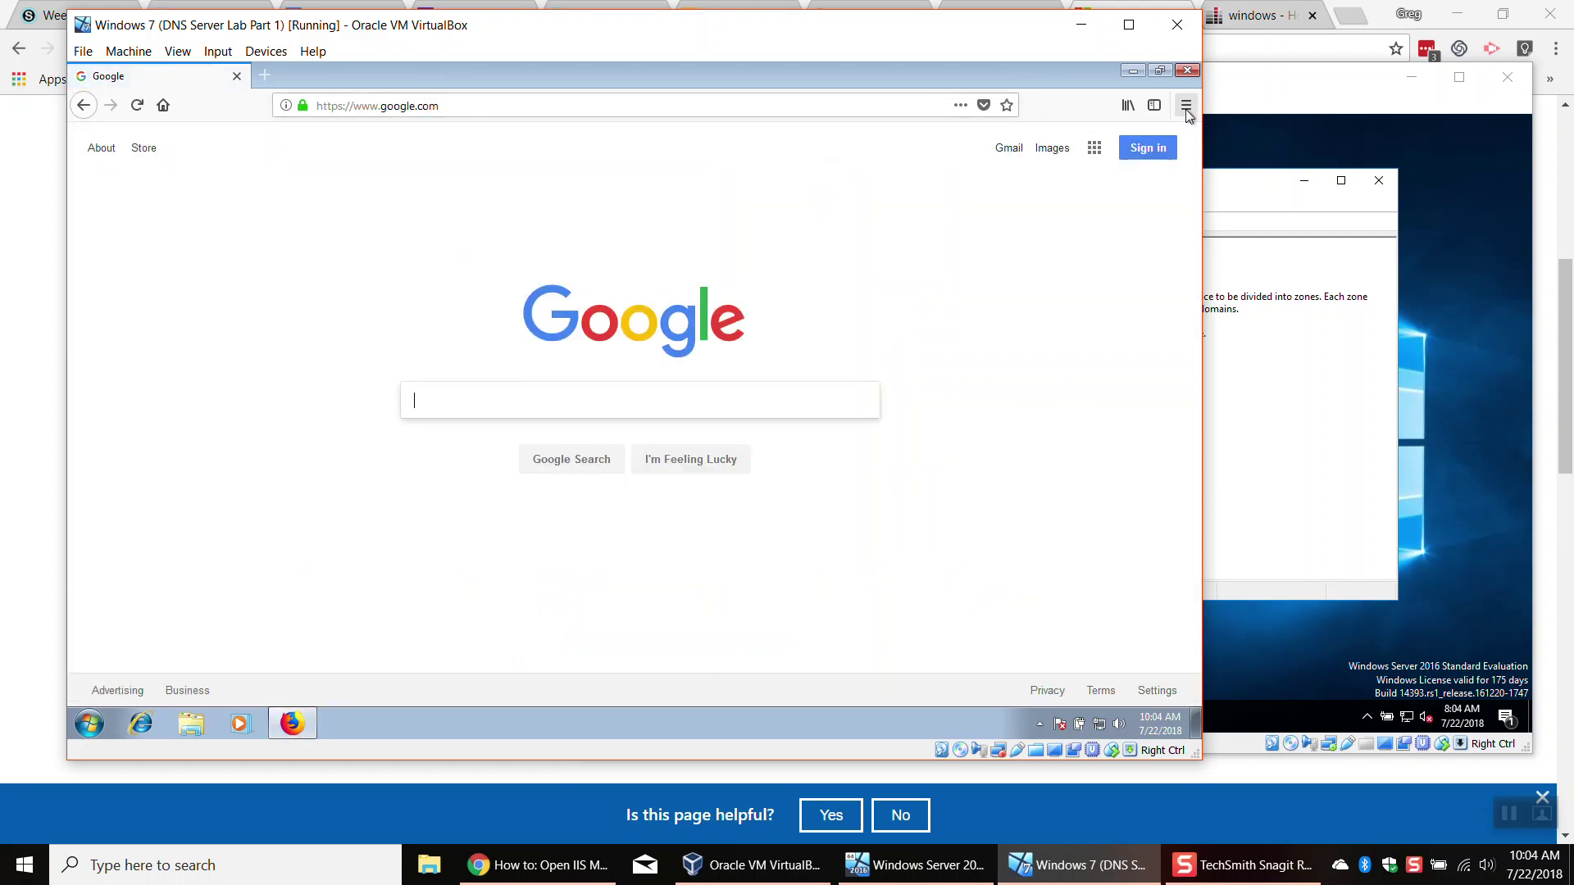
pyautogui.click(1180, 73)
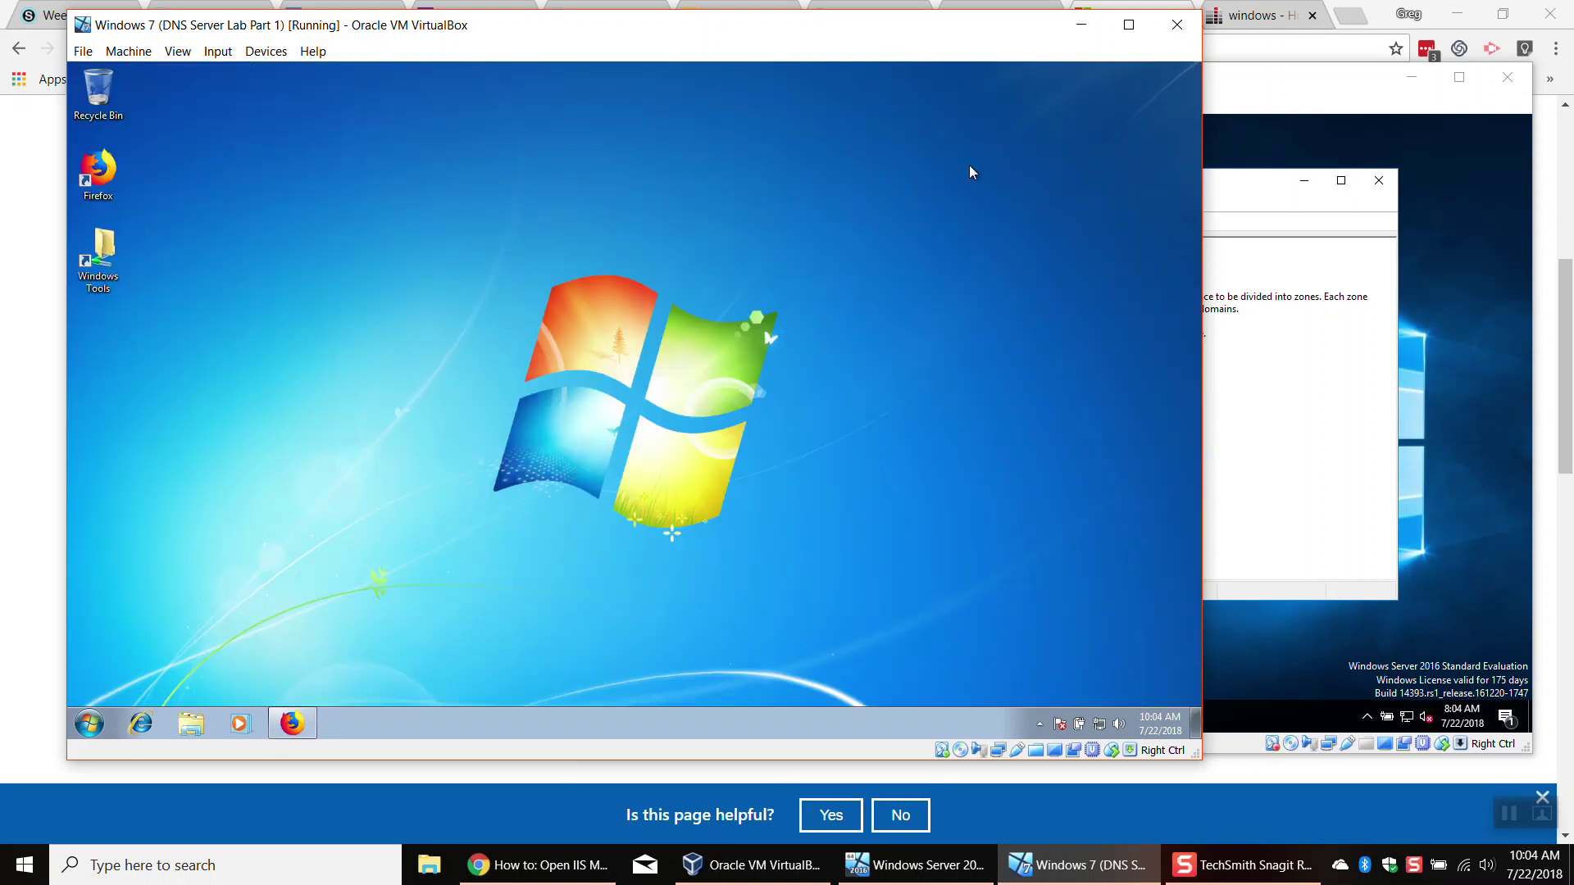
pyautogui.click(292, 722)
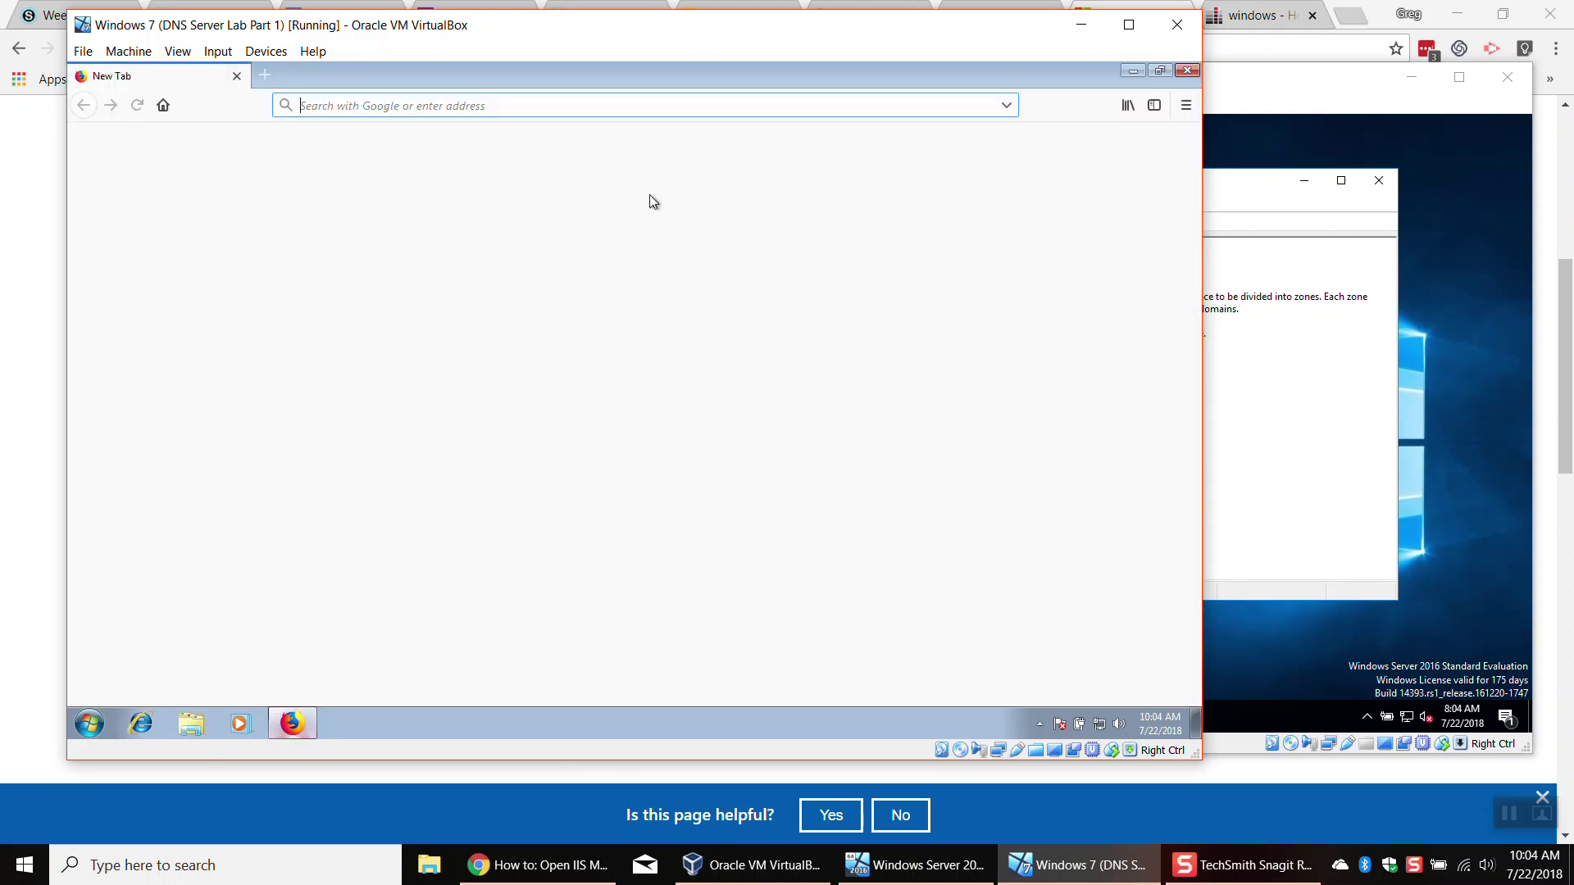
pyautogui.click(1186, 70)
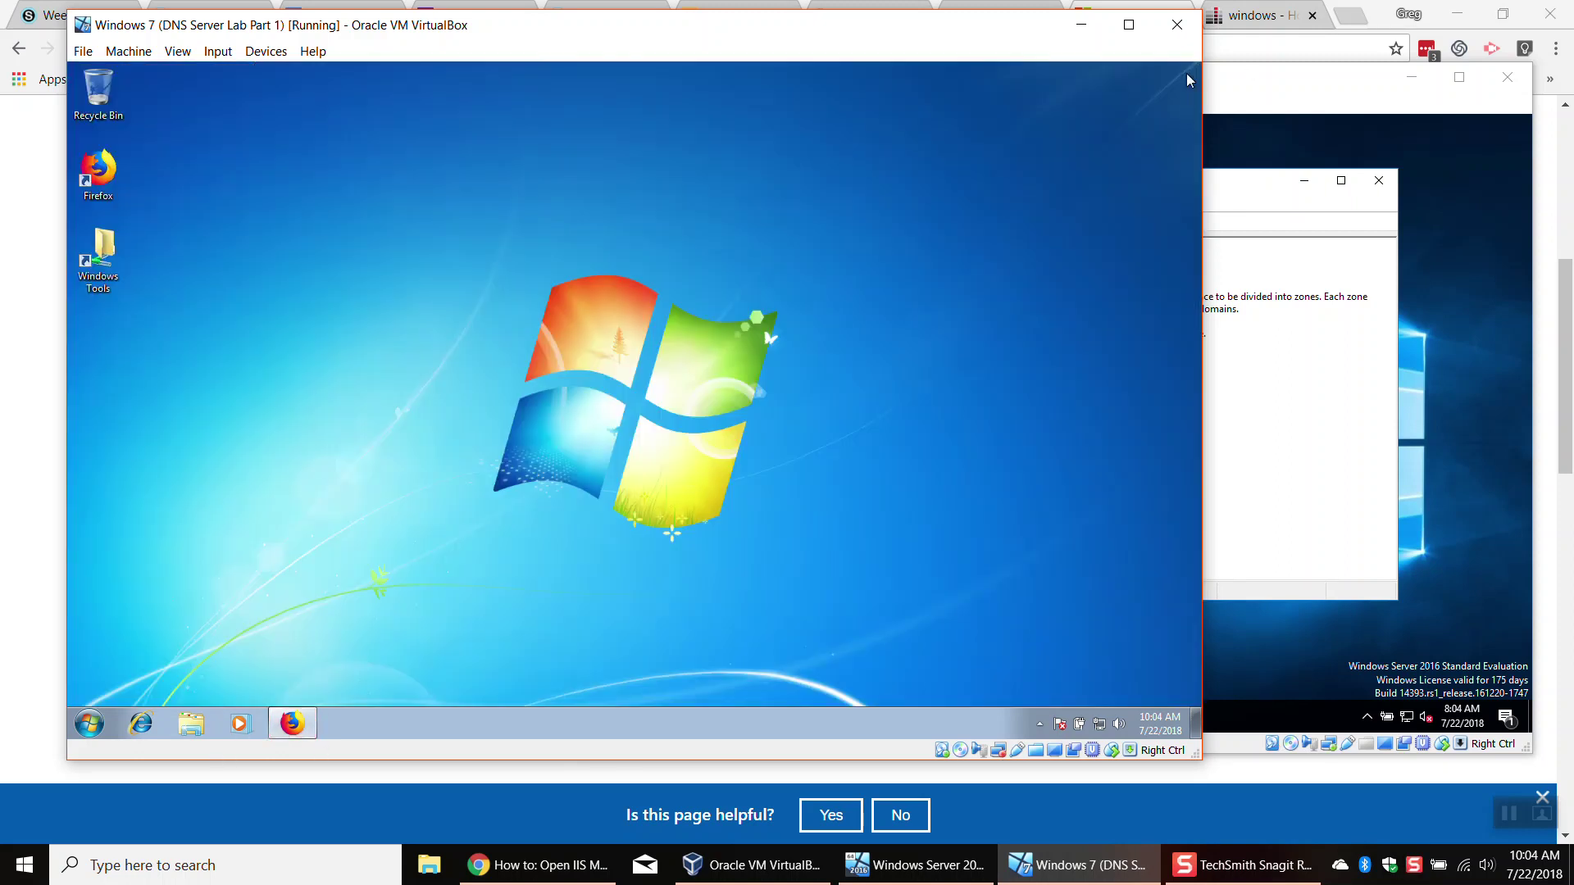
pyautogui.click(1286, 394)
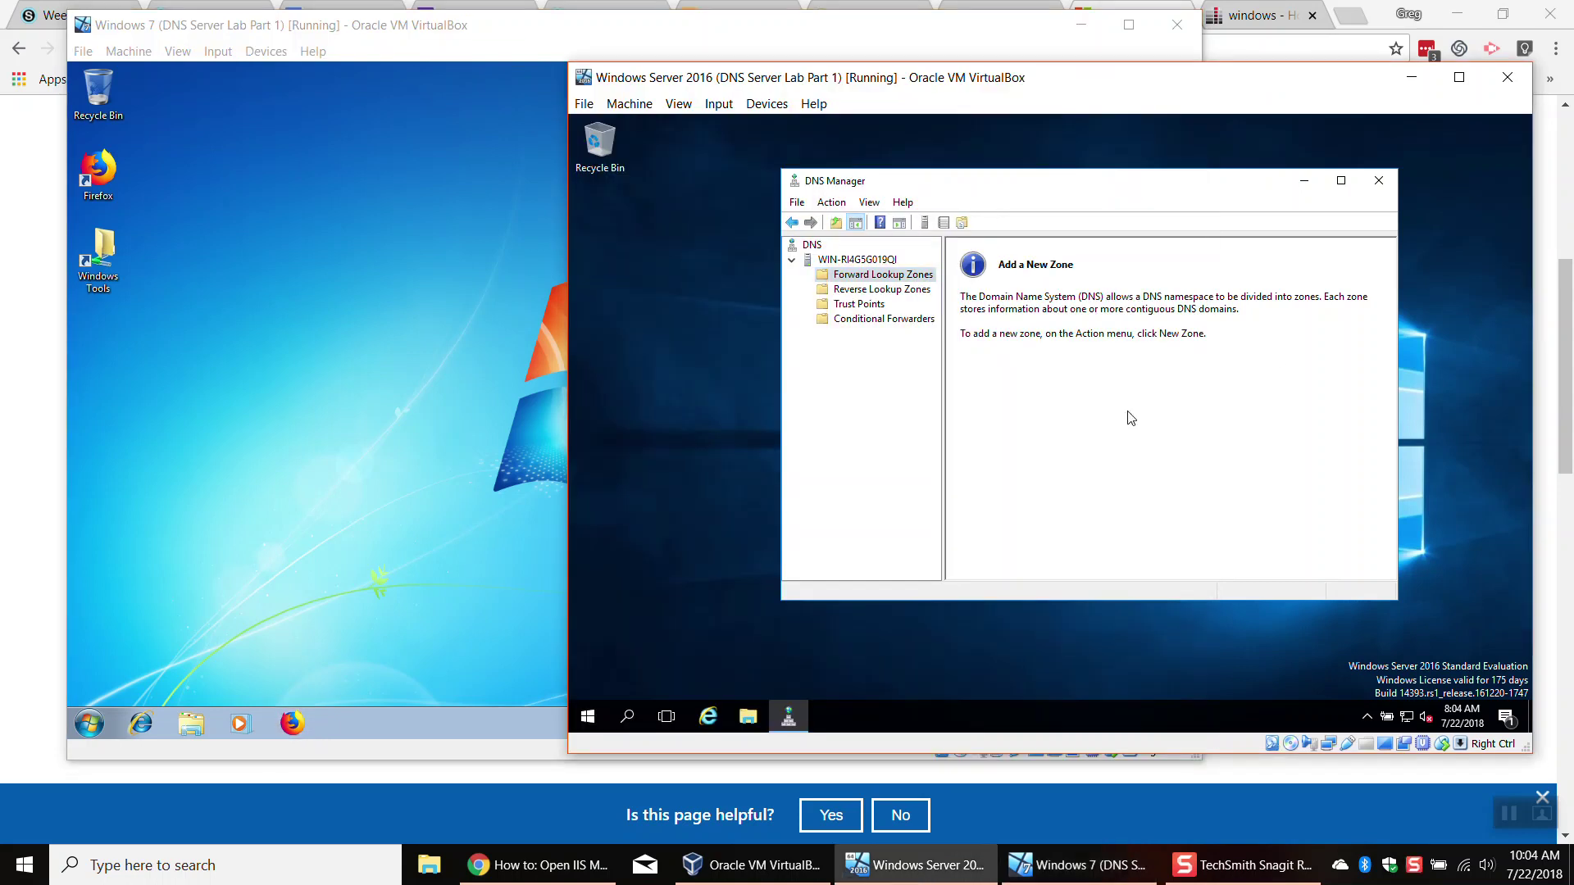
# Step: Create a primary forward lookup zone google.com with zone file google.com.dns and default dynamic-update setting
pyautogui.click(867, 279)
pyautogui.rightClick(867, 279)
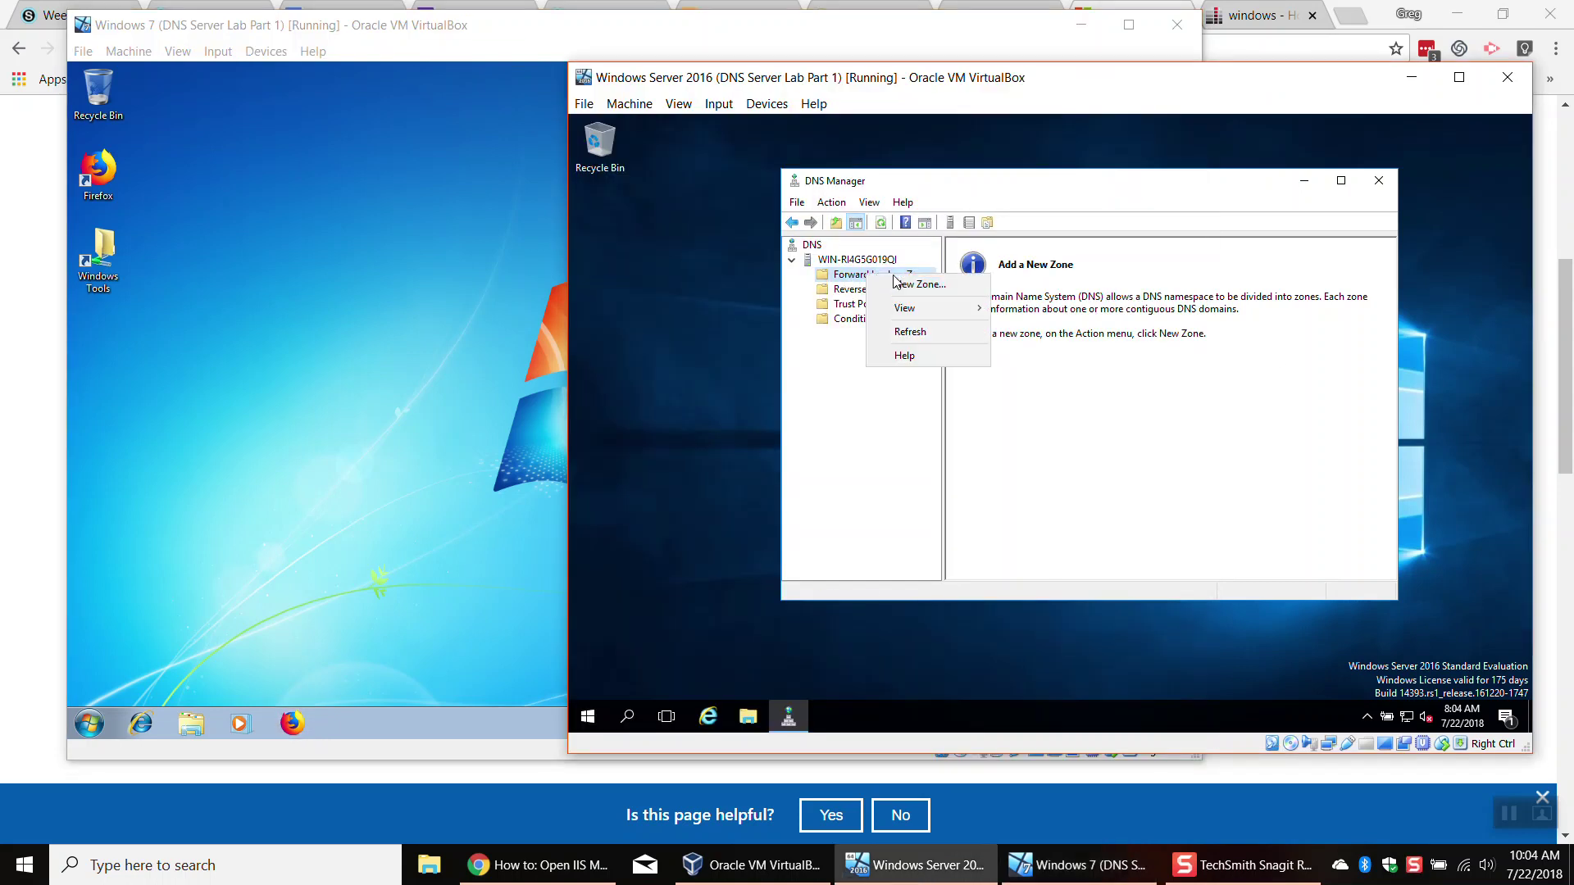
pyautogui.click(902, 288)
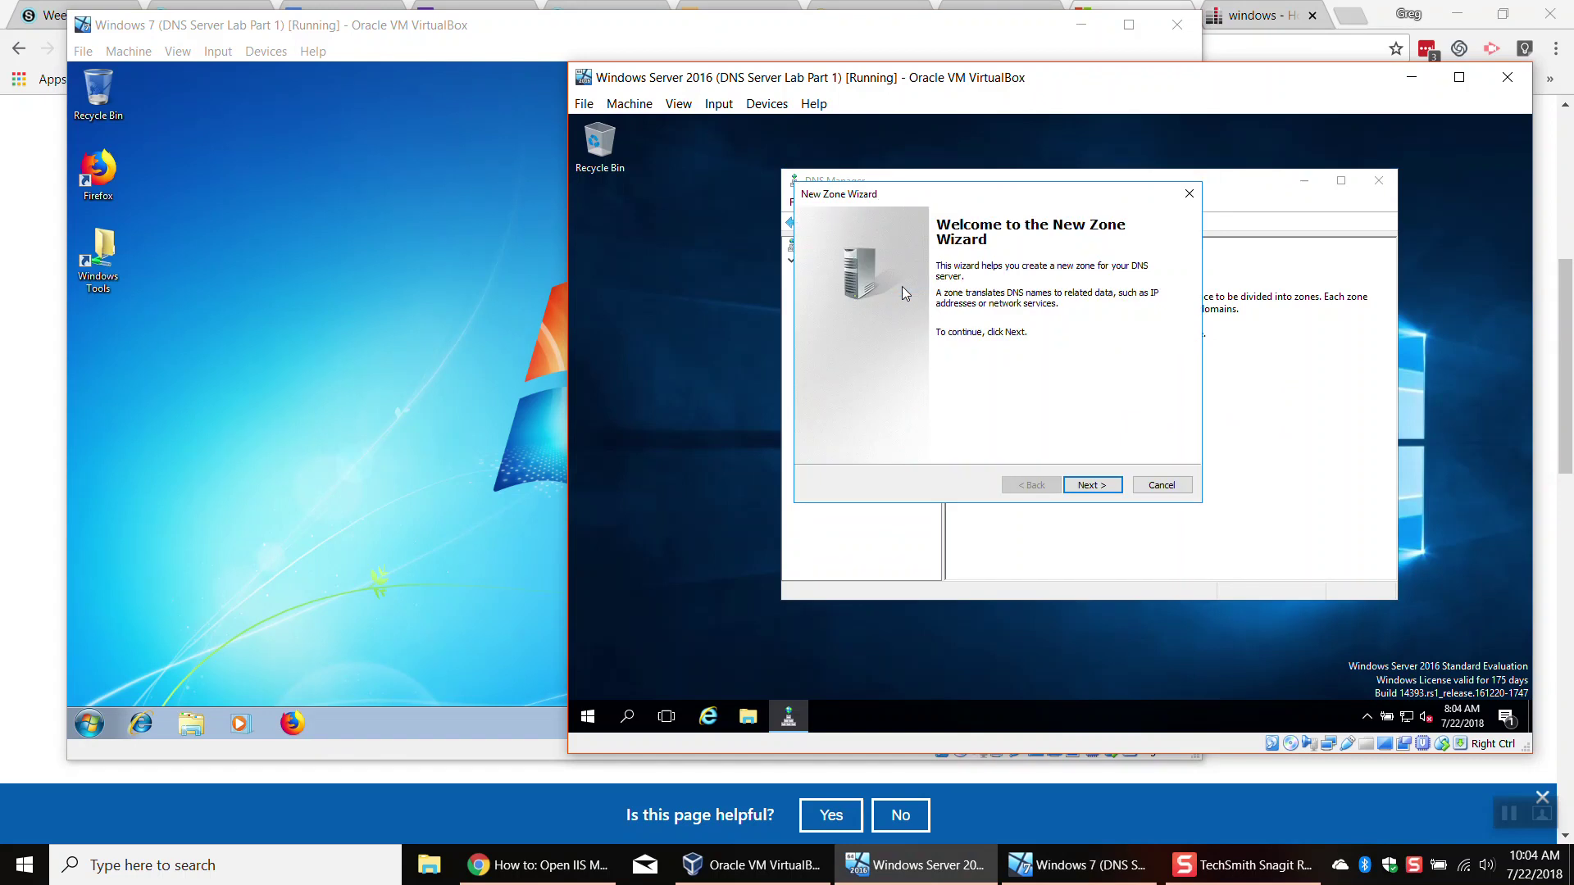
pyautogui.click(1103, 487)
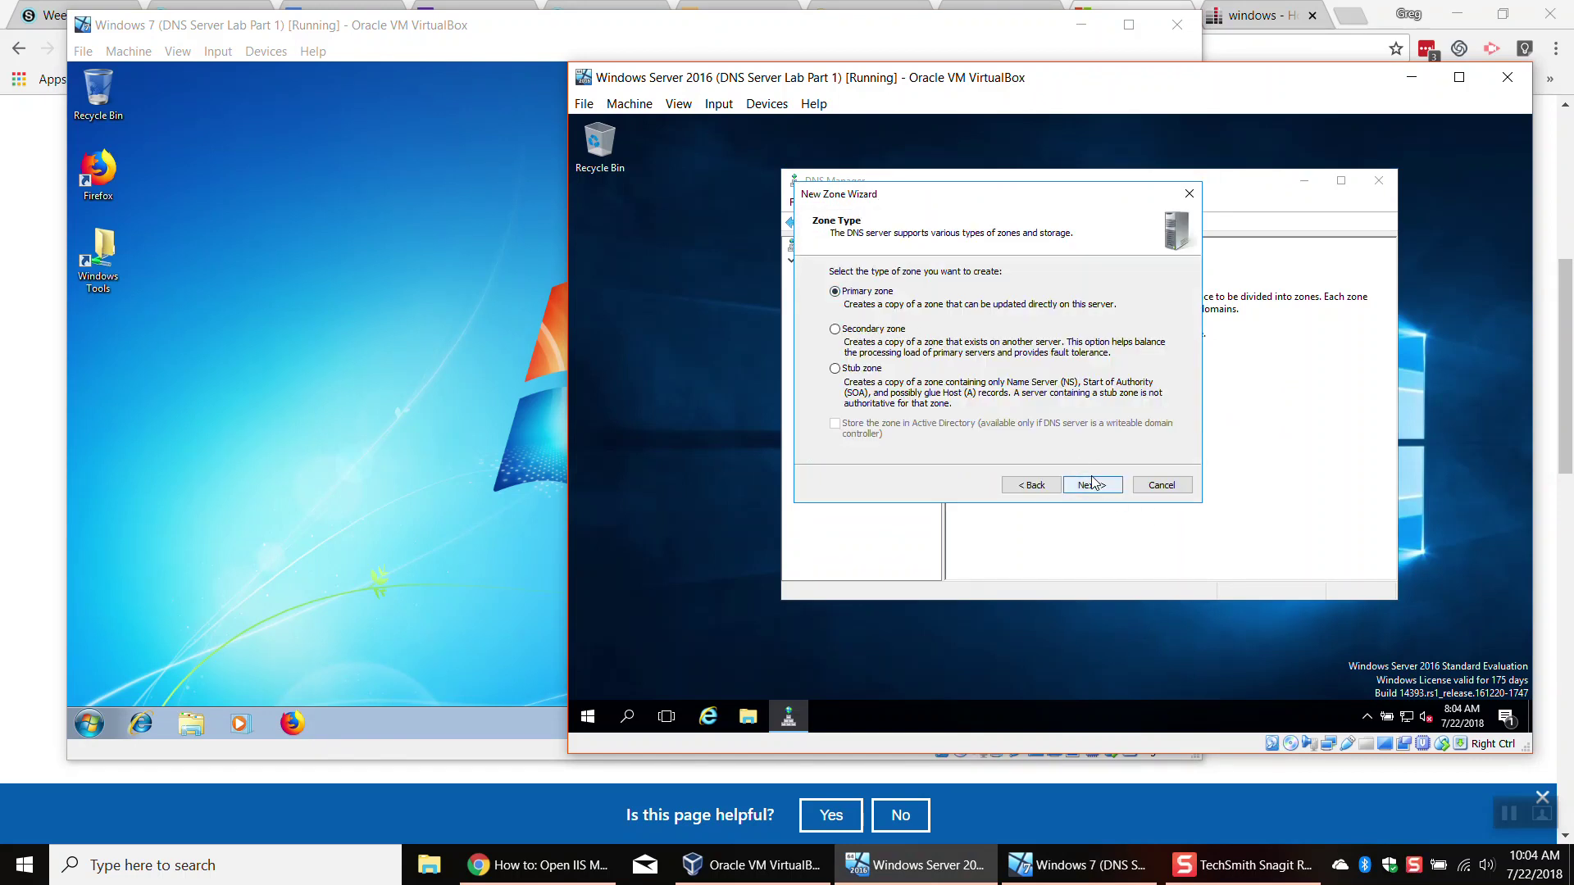
pyautogui.click(1092, 484)
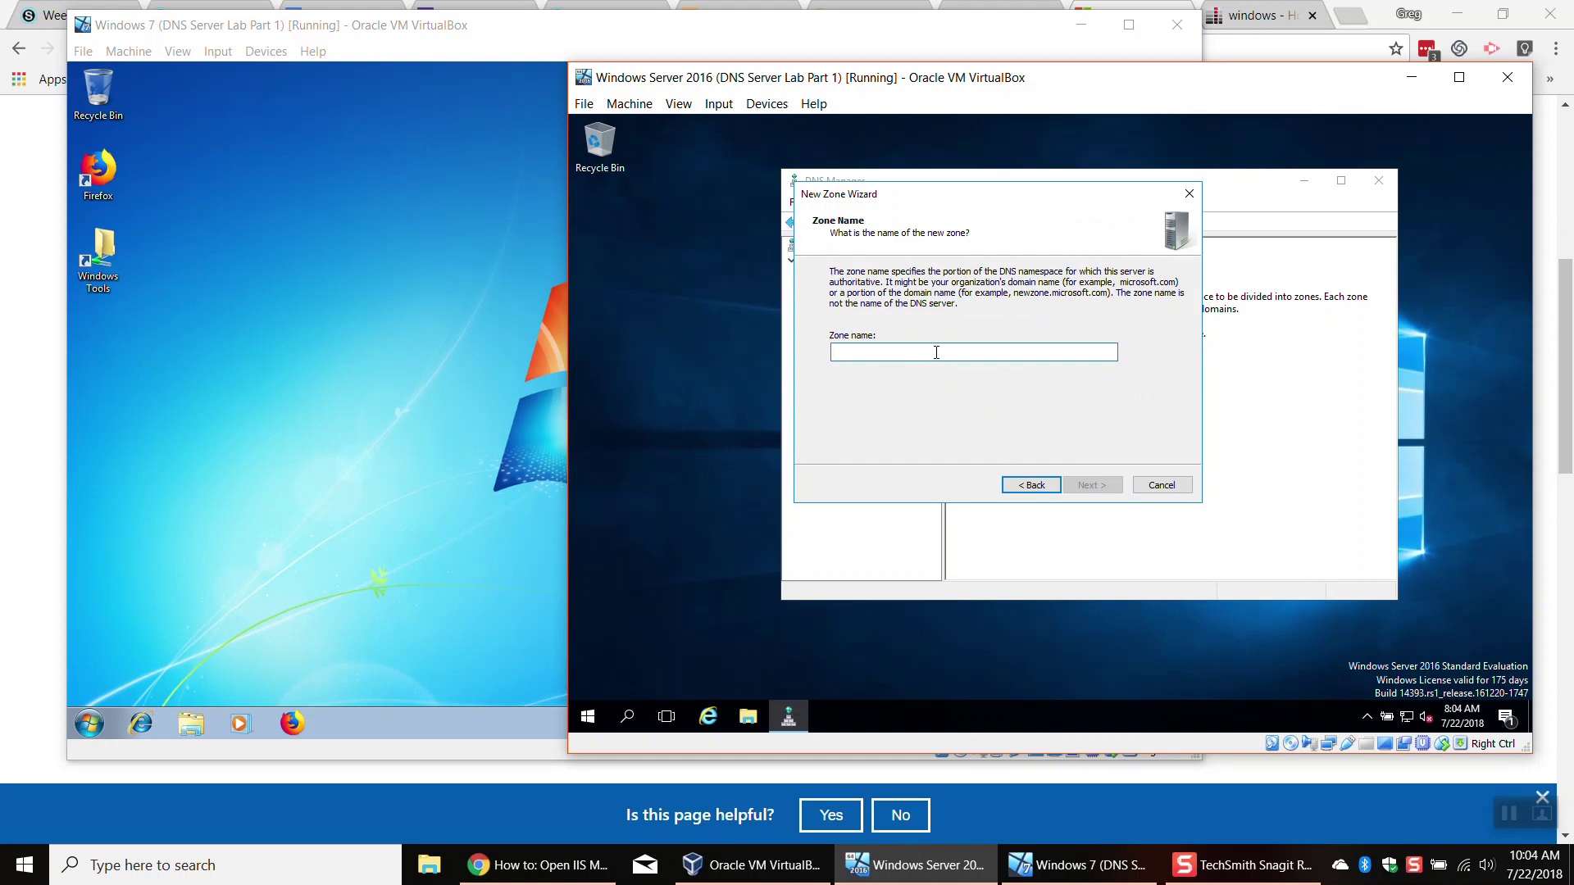
pyautogui.write('google.com')
pyautogui.press('Return')
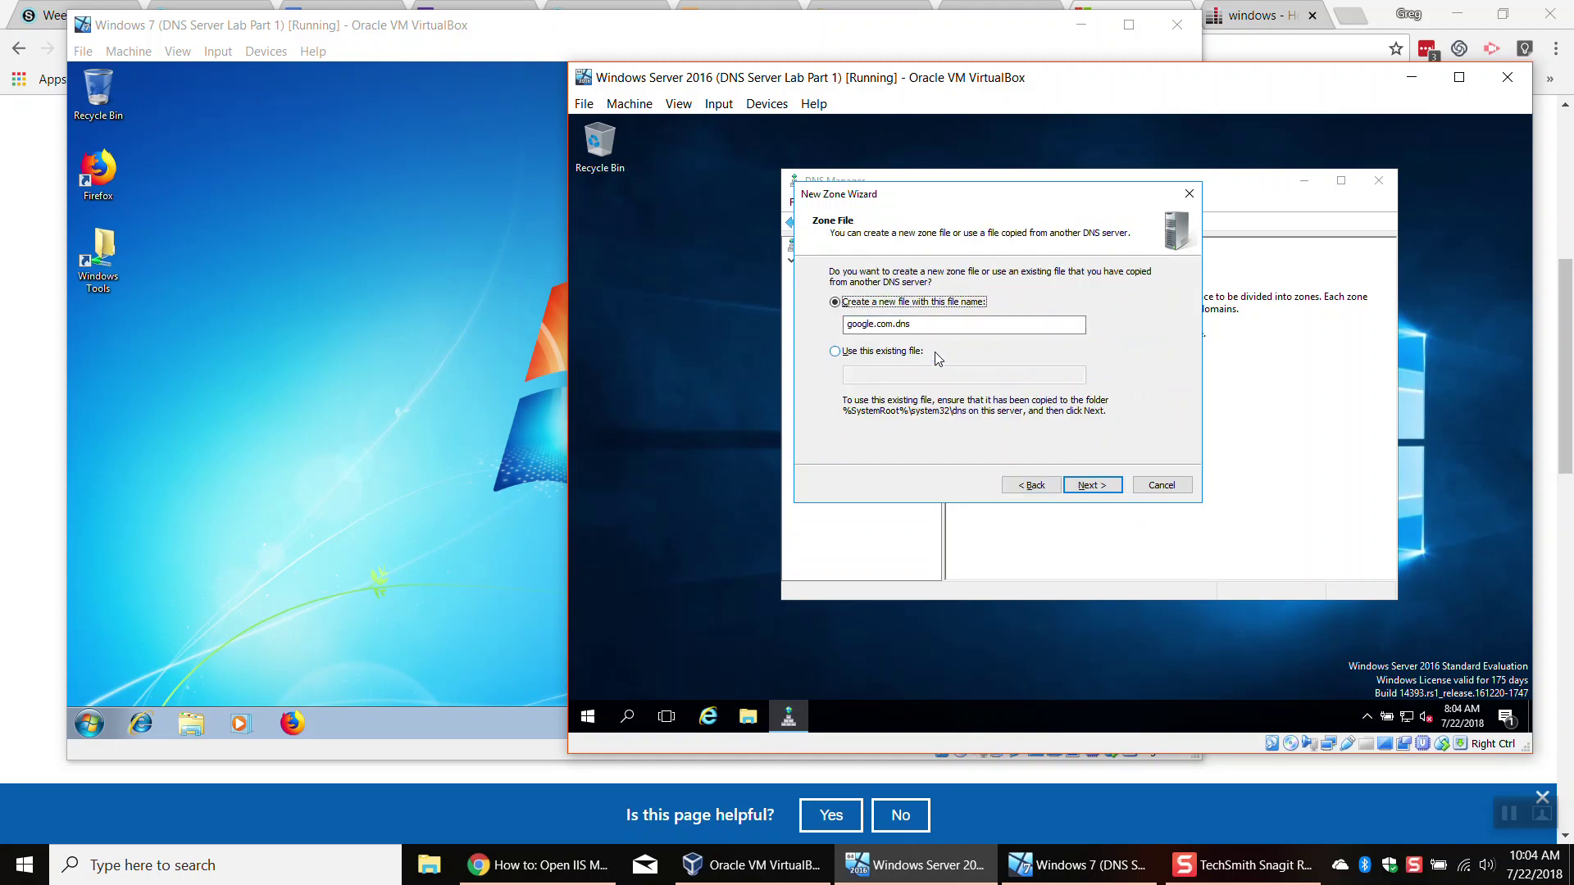
pyautogui.click(1093, 485)
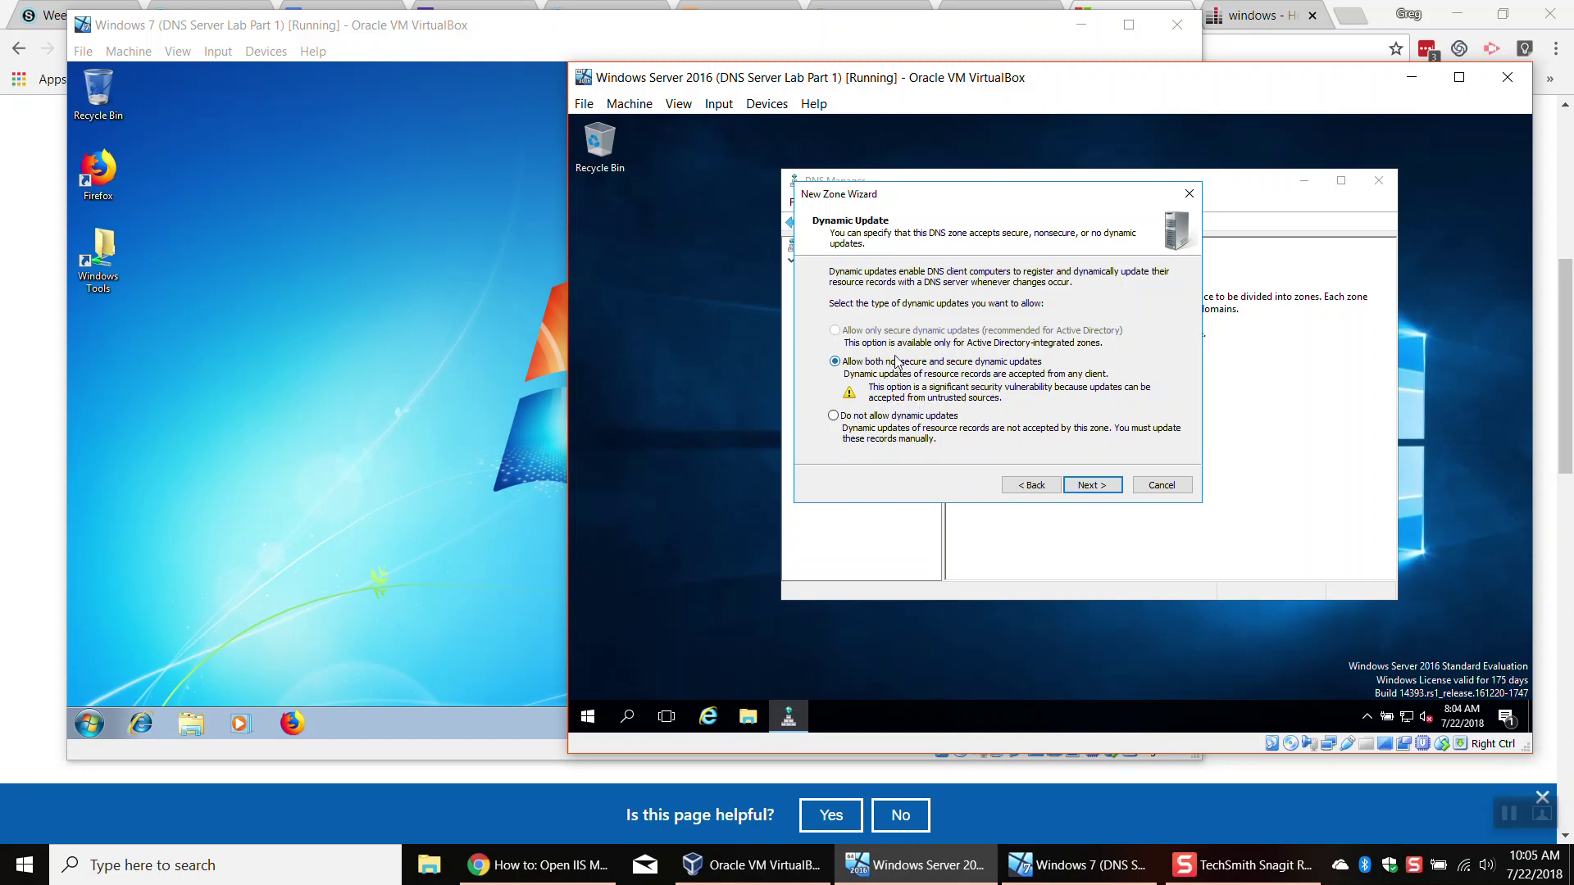
pyautogui.click(1106, 497)
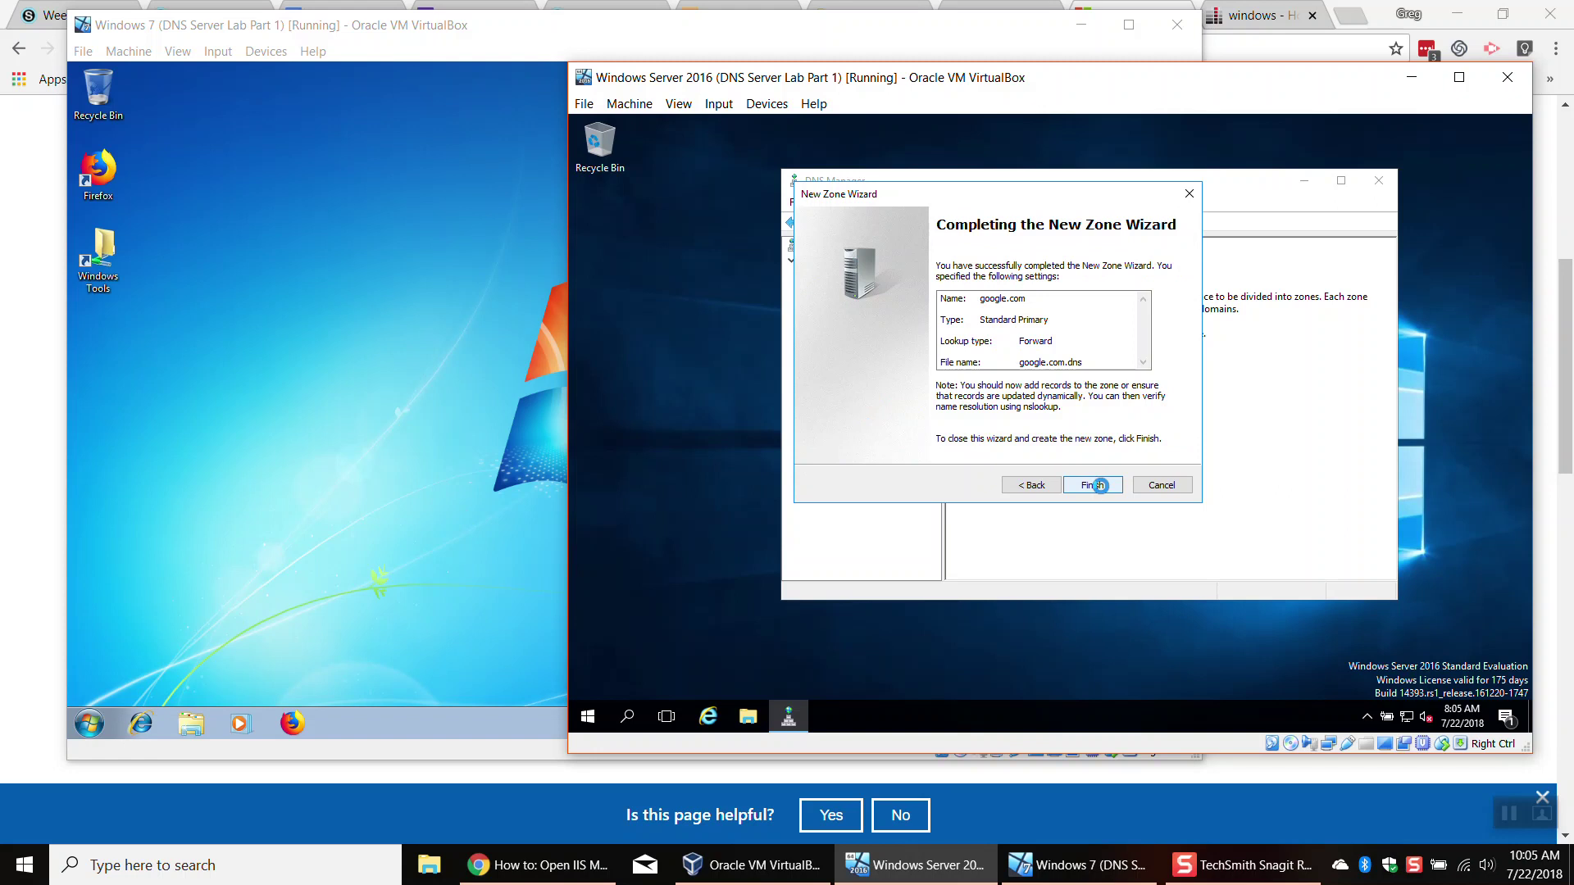
pyautogui.click(1100, 485)
# Step: Open the google.com zone and start a new Host (A) record
pyautogui.click(830, 288)
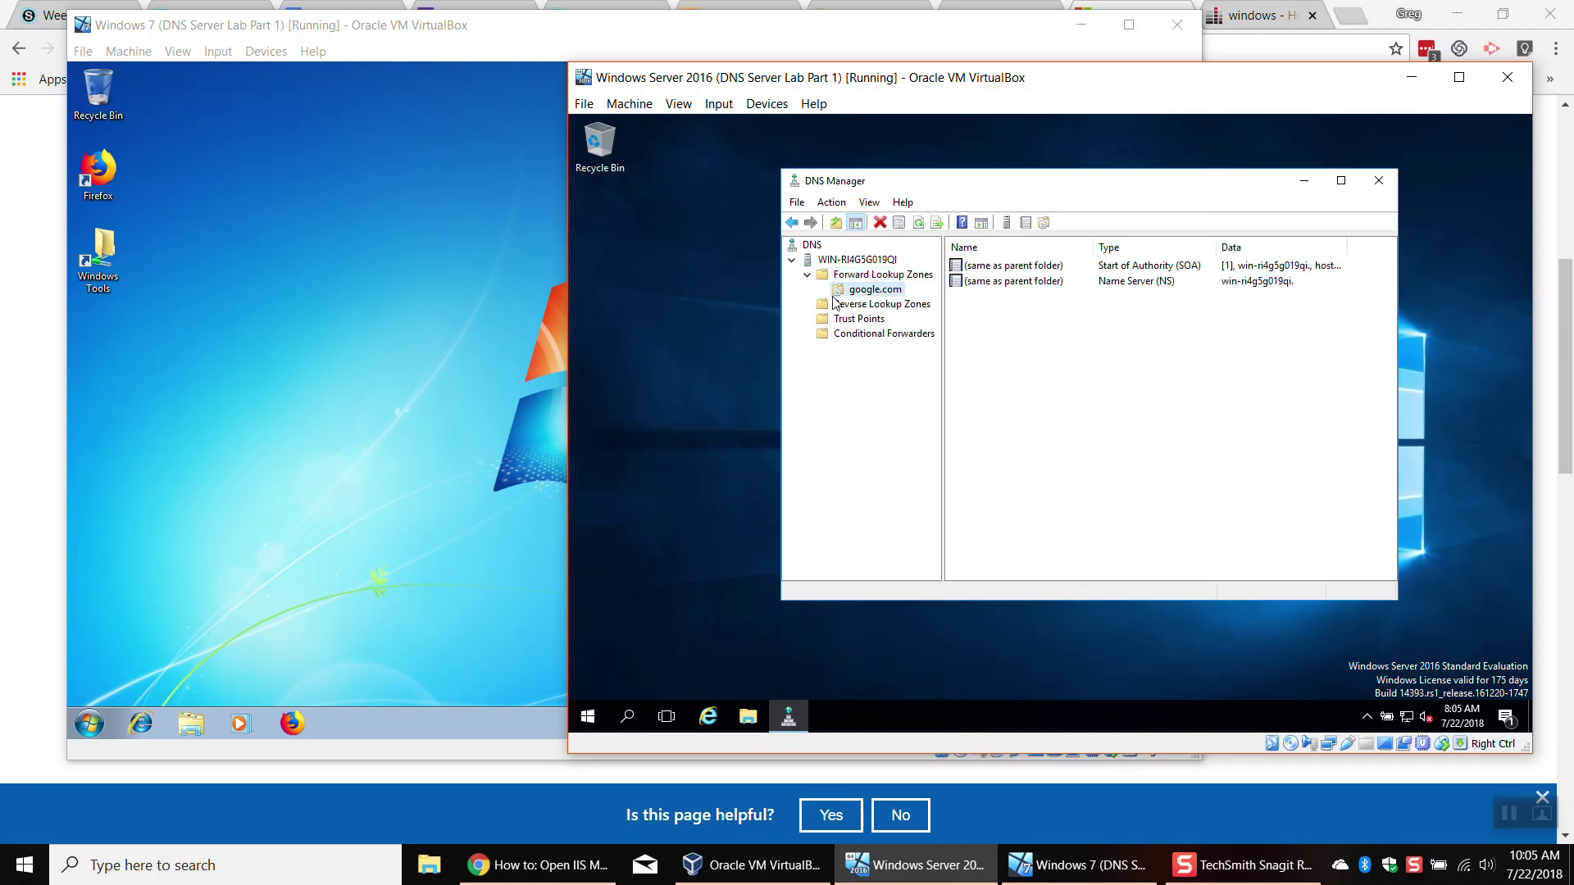
pyautogui.rightClick(985, 307)
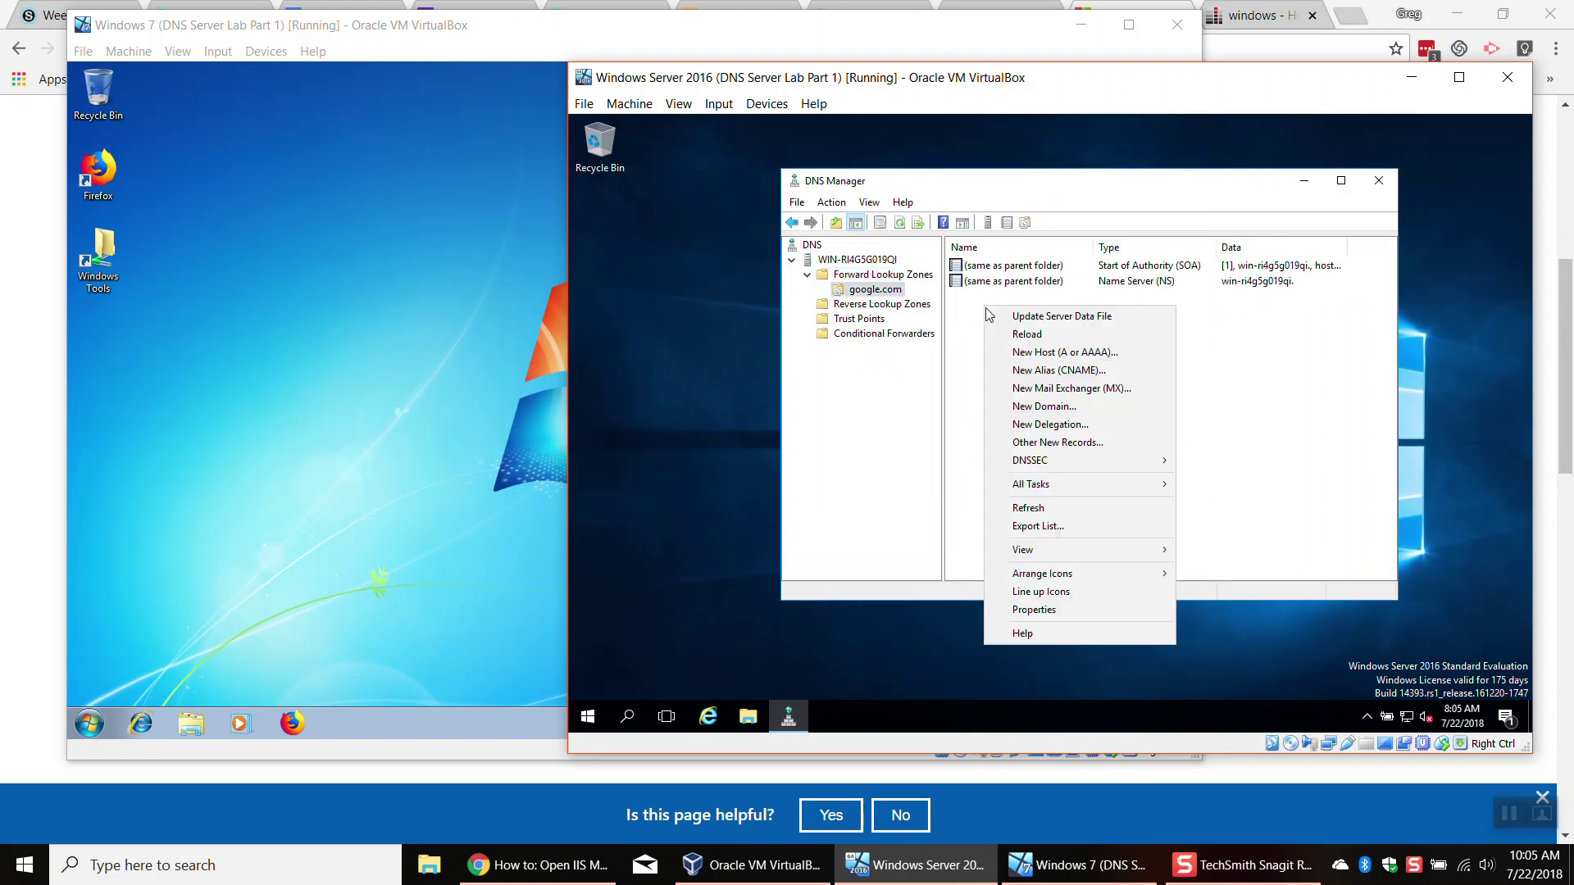
pyautogui.click(1039, 354)
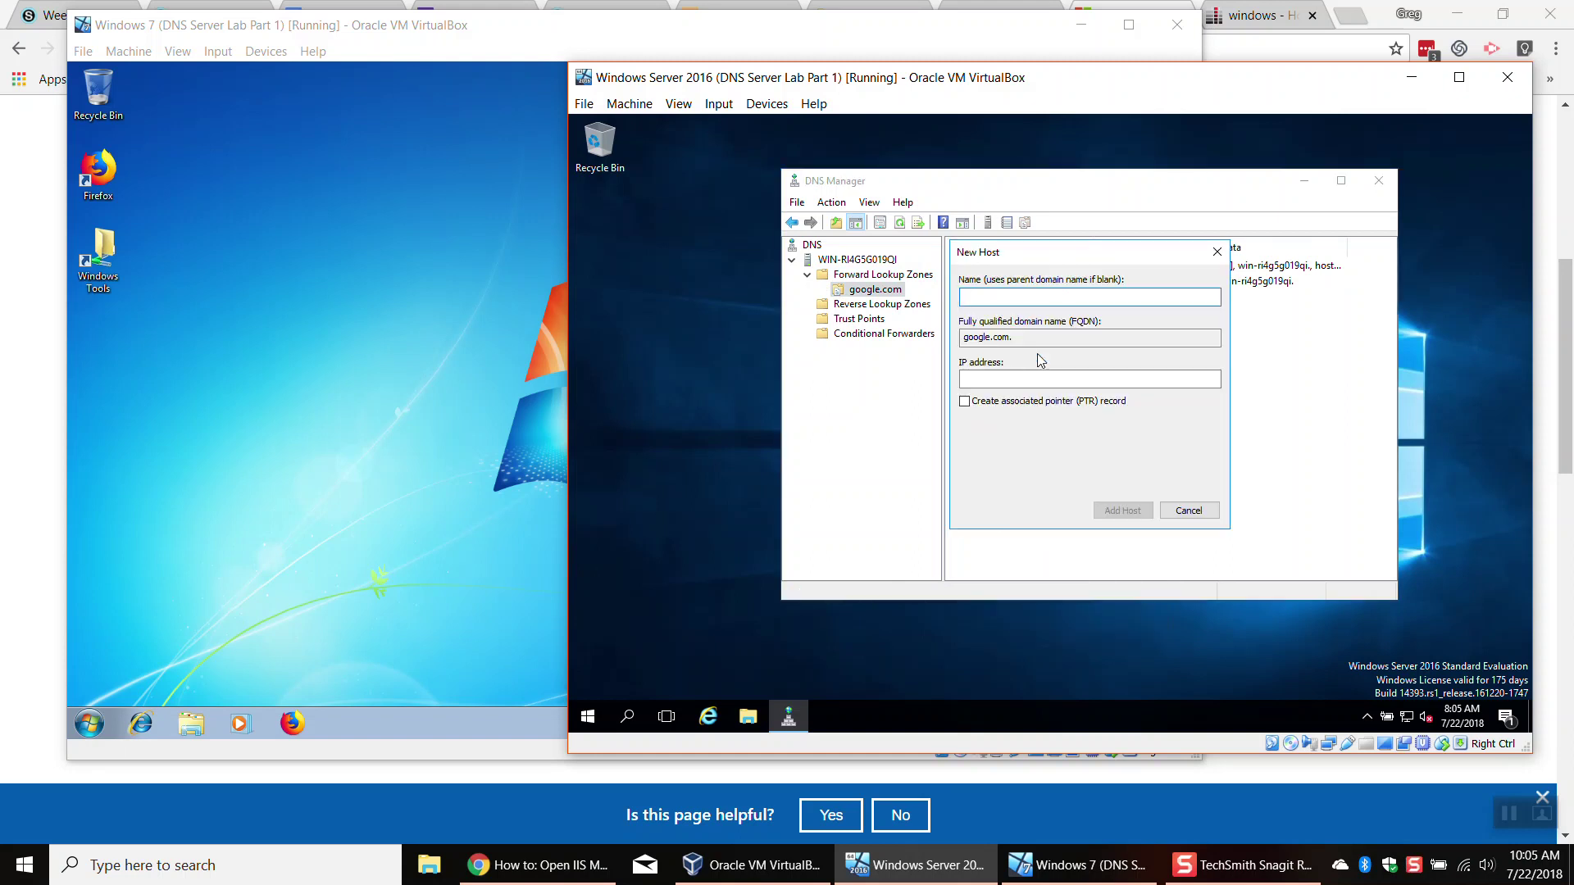
pyautogui.moveTo(1024, 338); pyautogui.dragTo(942, 341)
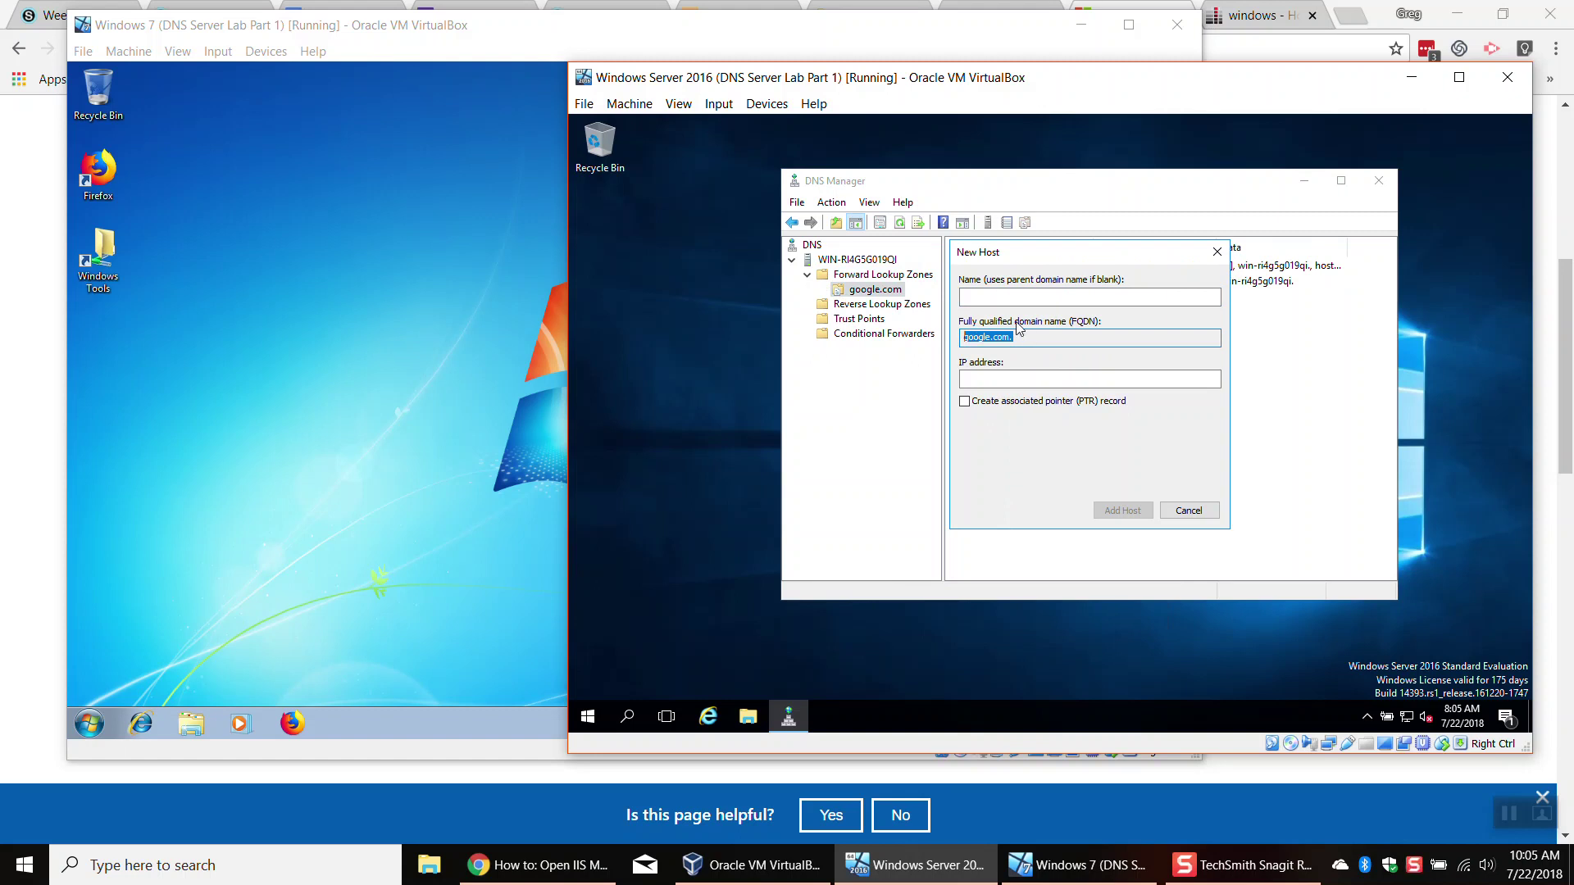
pyautogui.click(1015, 379)
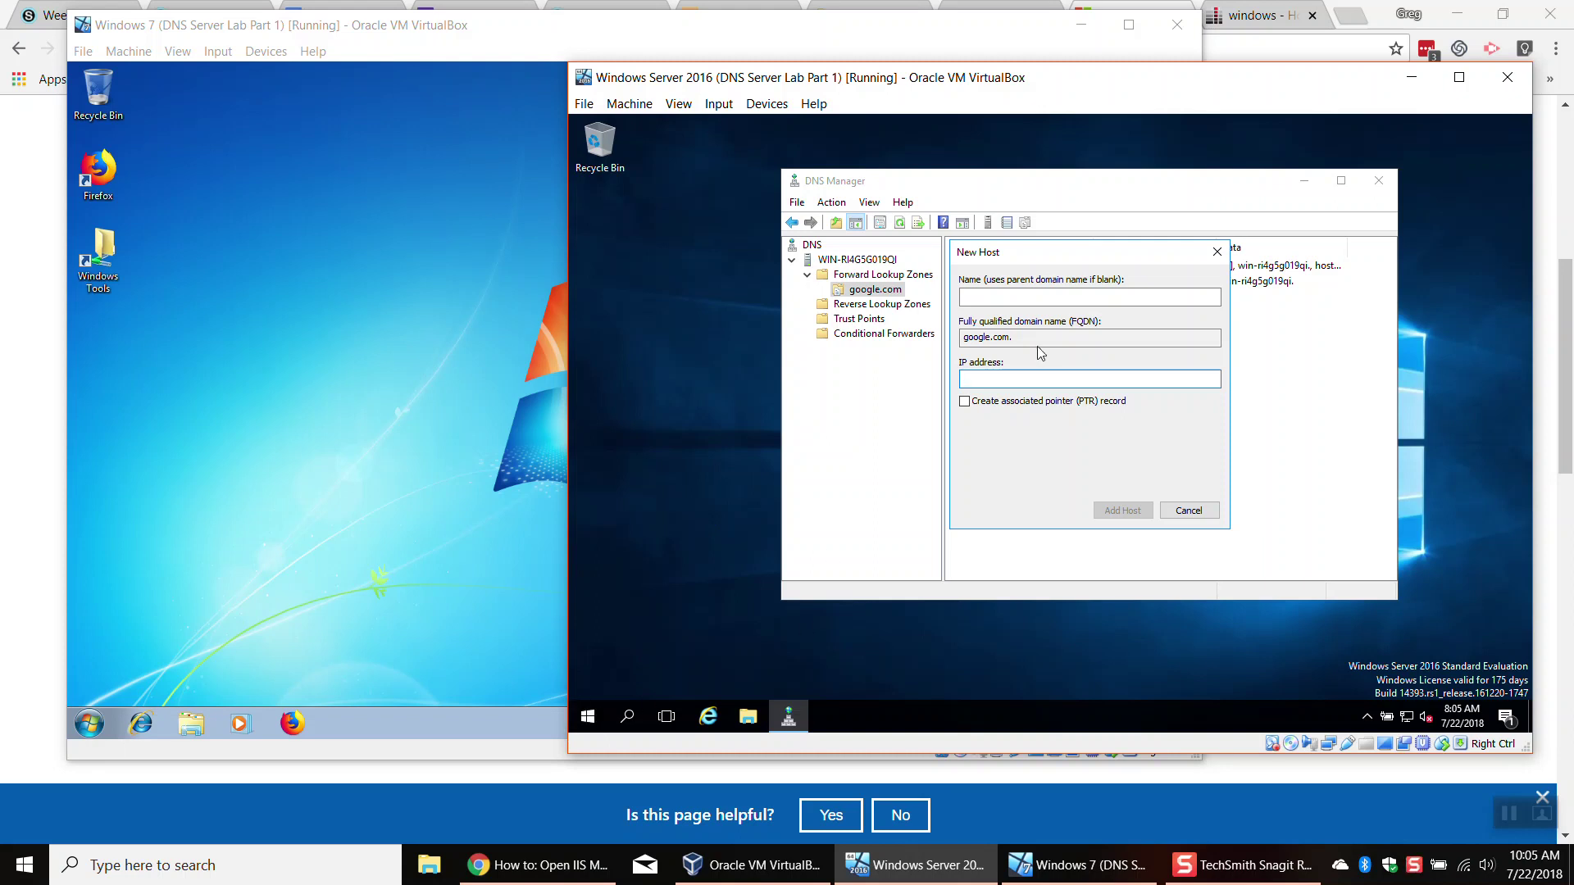
pyautogui.moveTo(1011, 338); pyautogui.dragTo(965, 340)
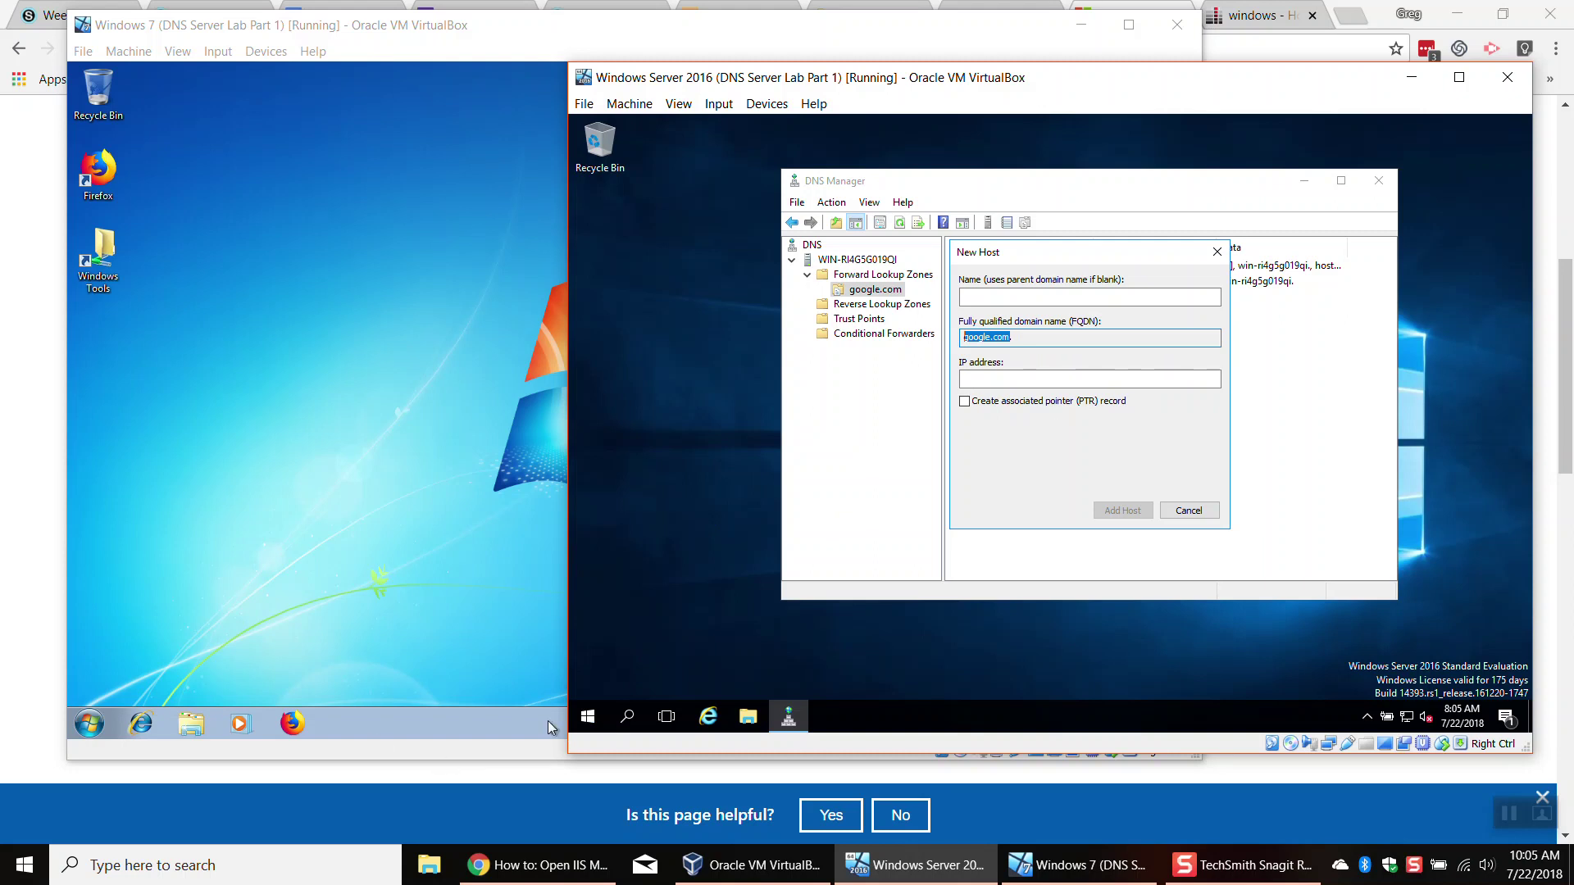
# Step: Run ipconfig in Command Prompt and copy the server's IPv4 address 192.168.86.135
pyautogui.click(597, 718)
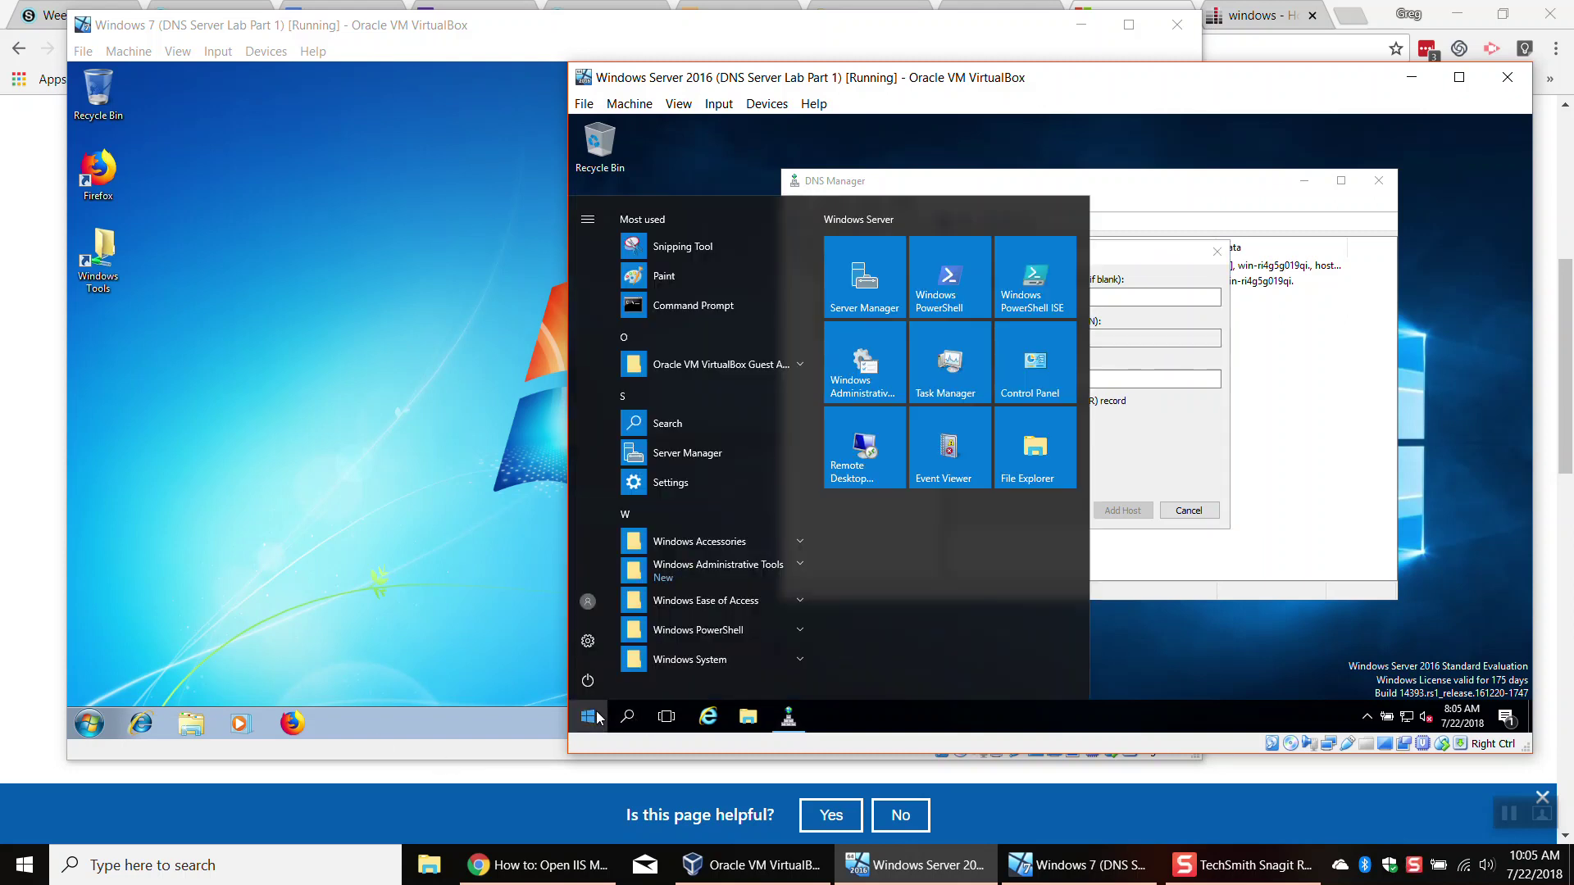
pyautogui.write('cmd')
pyautogui.press('Return')
pyautogui.write('ipc')
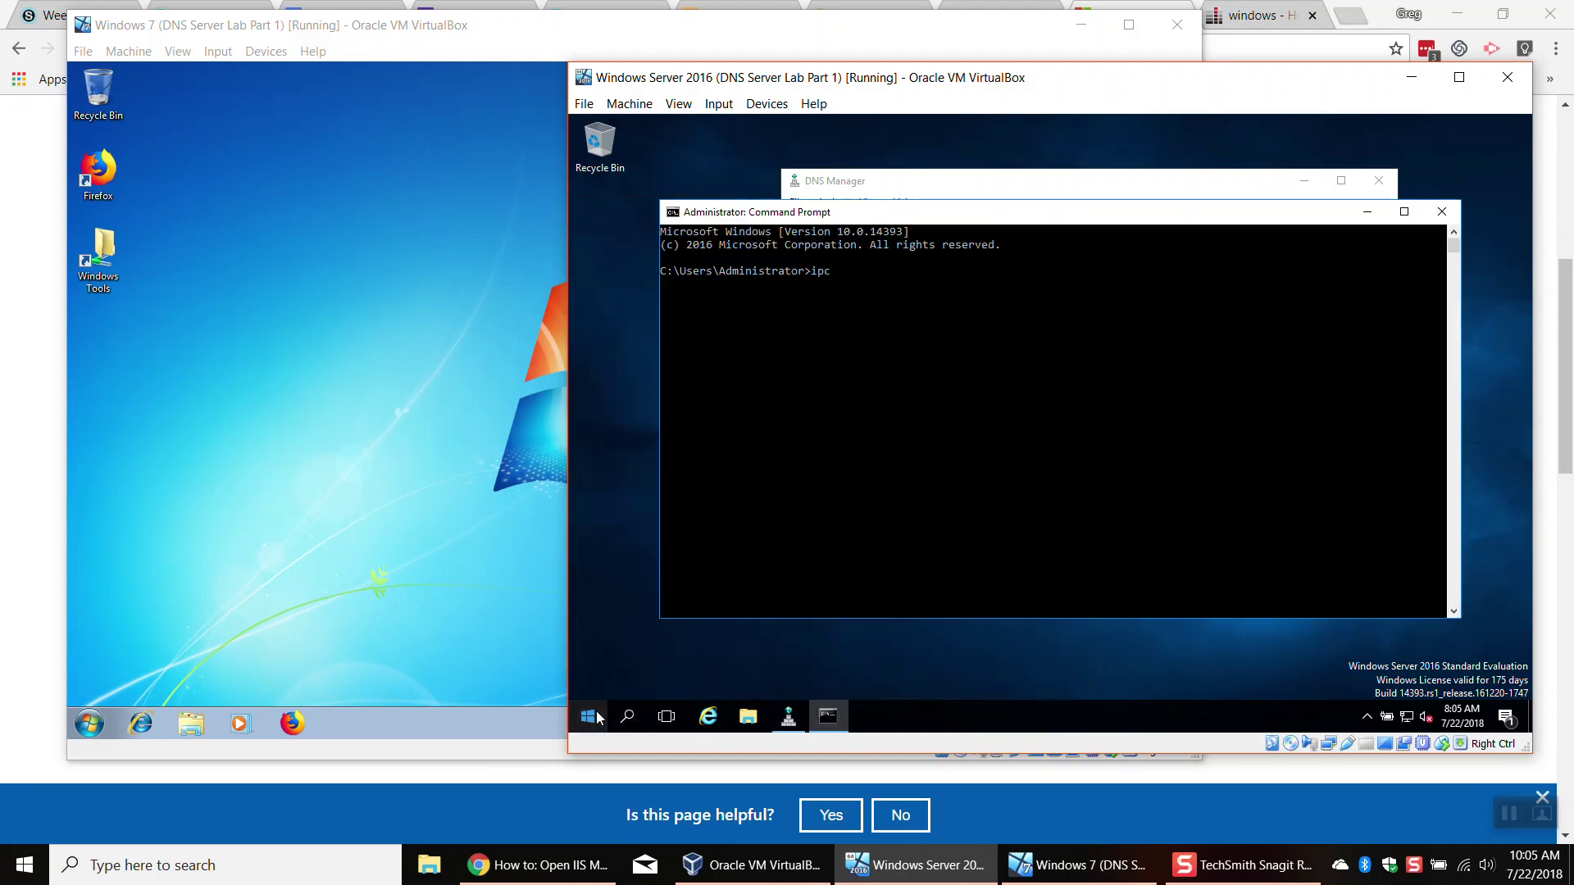
pyautogui.write('onfig')
pyautogui.press('Return')
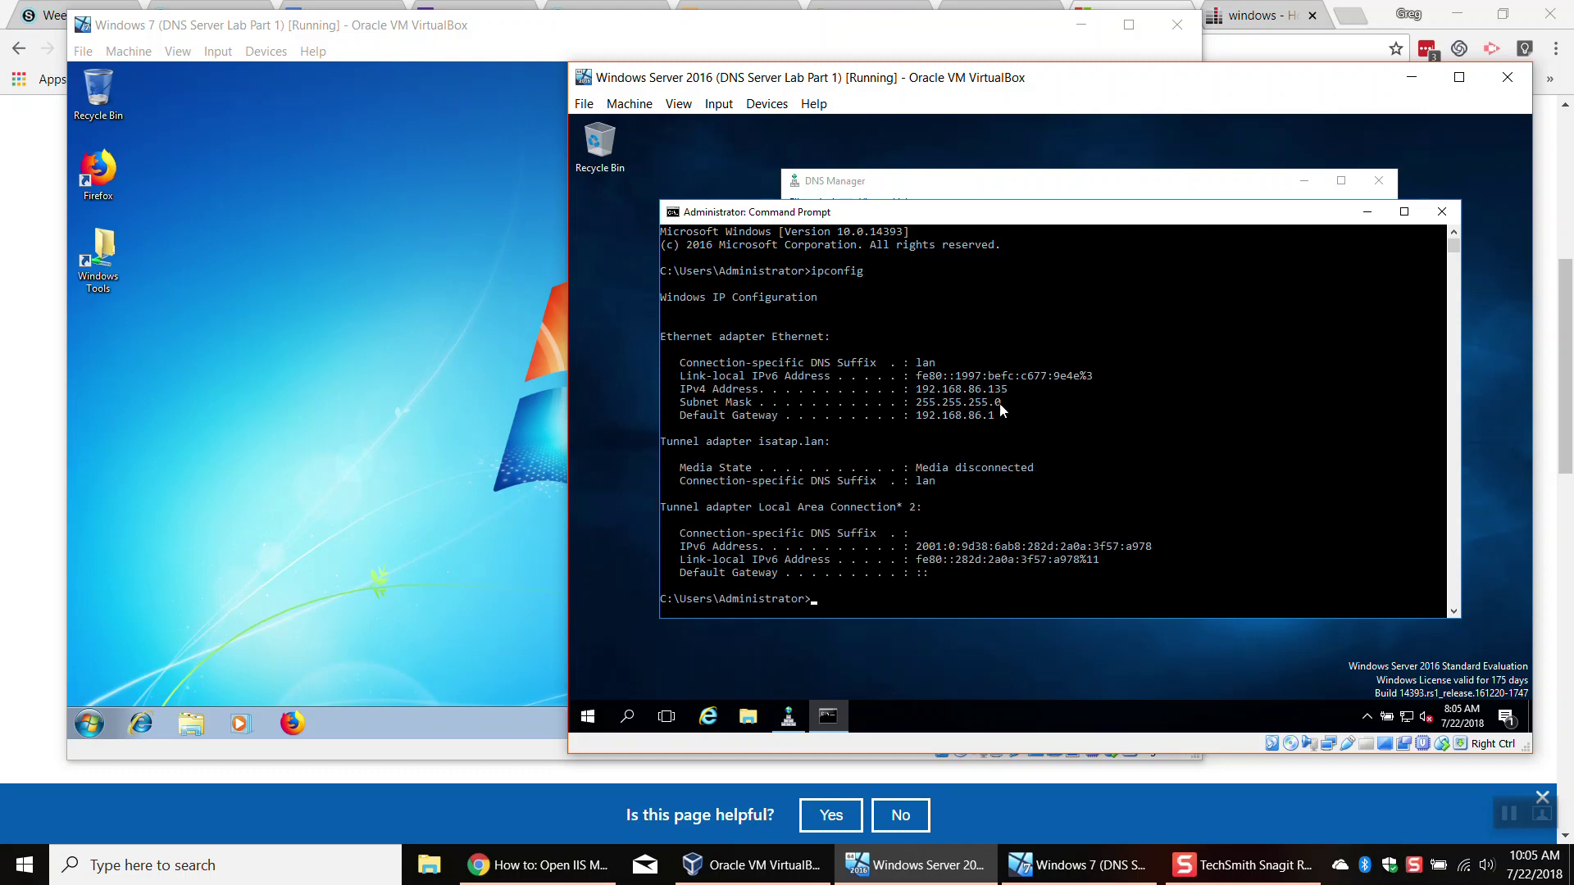
pyautogui.moveTo(1011, 385); pyautogui.dragTo(915, 390)
pyautogui.rightClick(920, 390)
# Step: Paste 192.168.86.135 as the host's IP, add the record, and tuck Command Prompt away
pyautogui.click(1073, 180)
pyautogui.click(1004, 378)
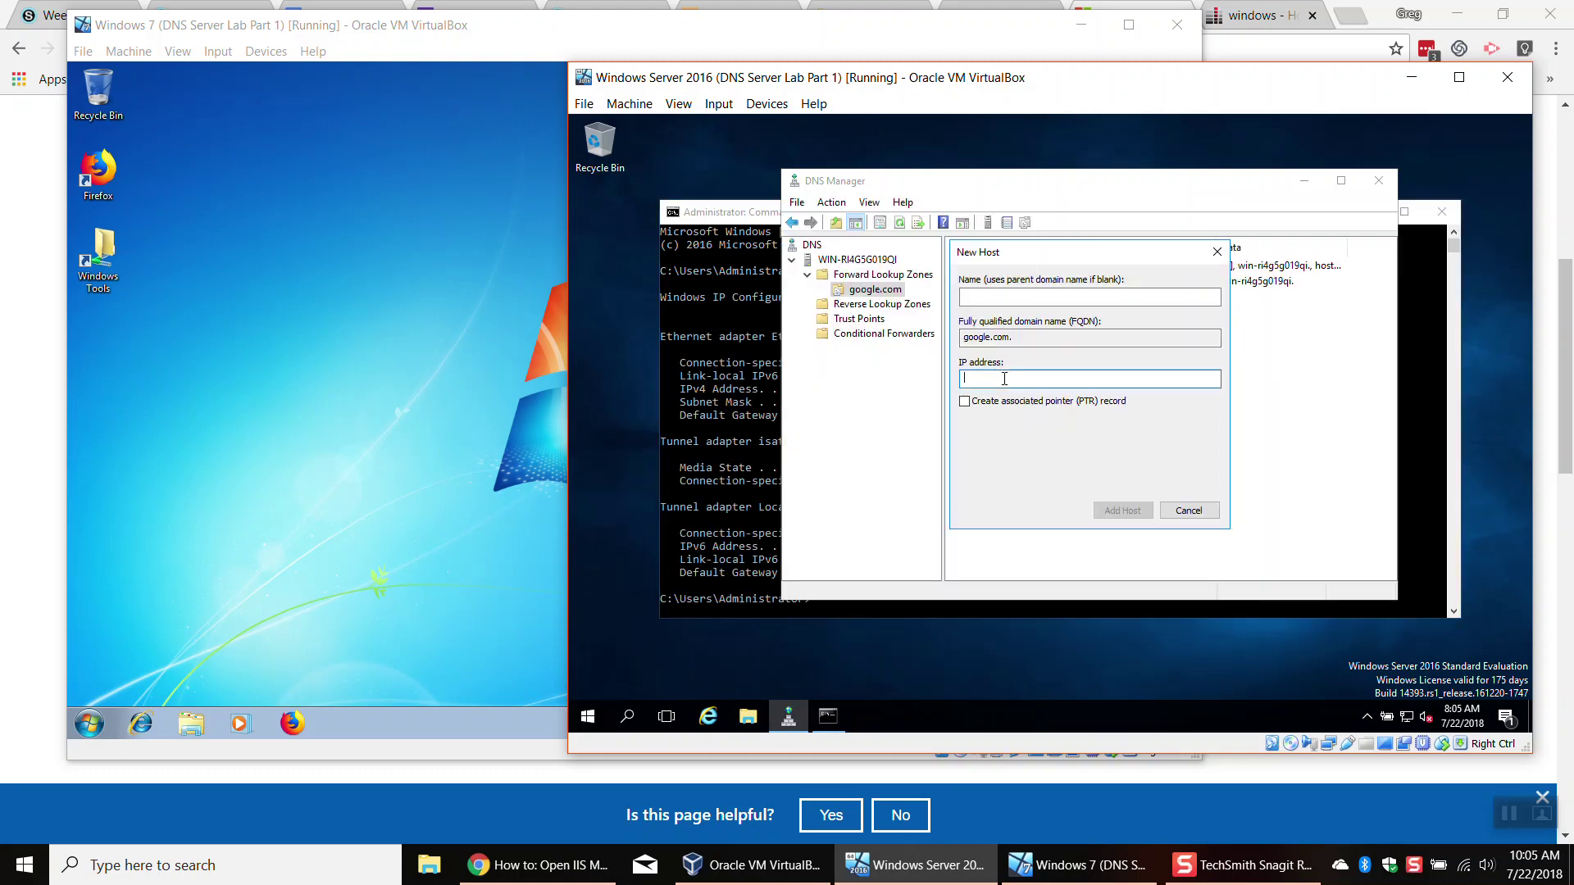
pyautogui.hotkey('ctrl', 'v')
pyautogui.click(1136, 511)
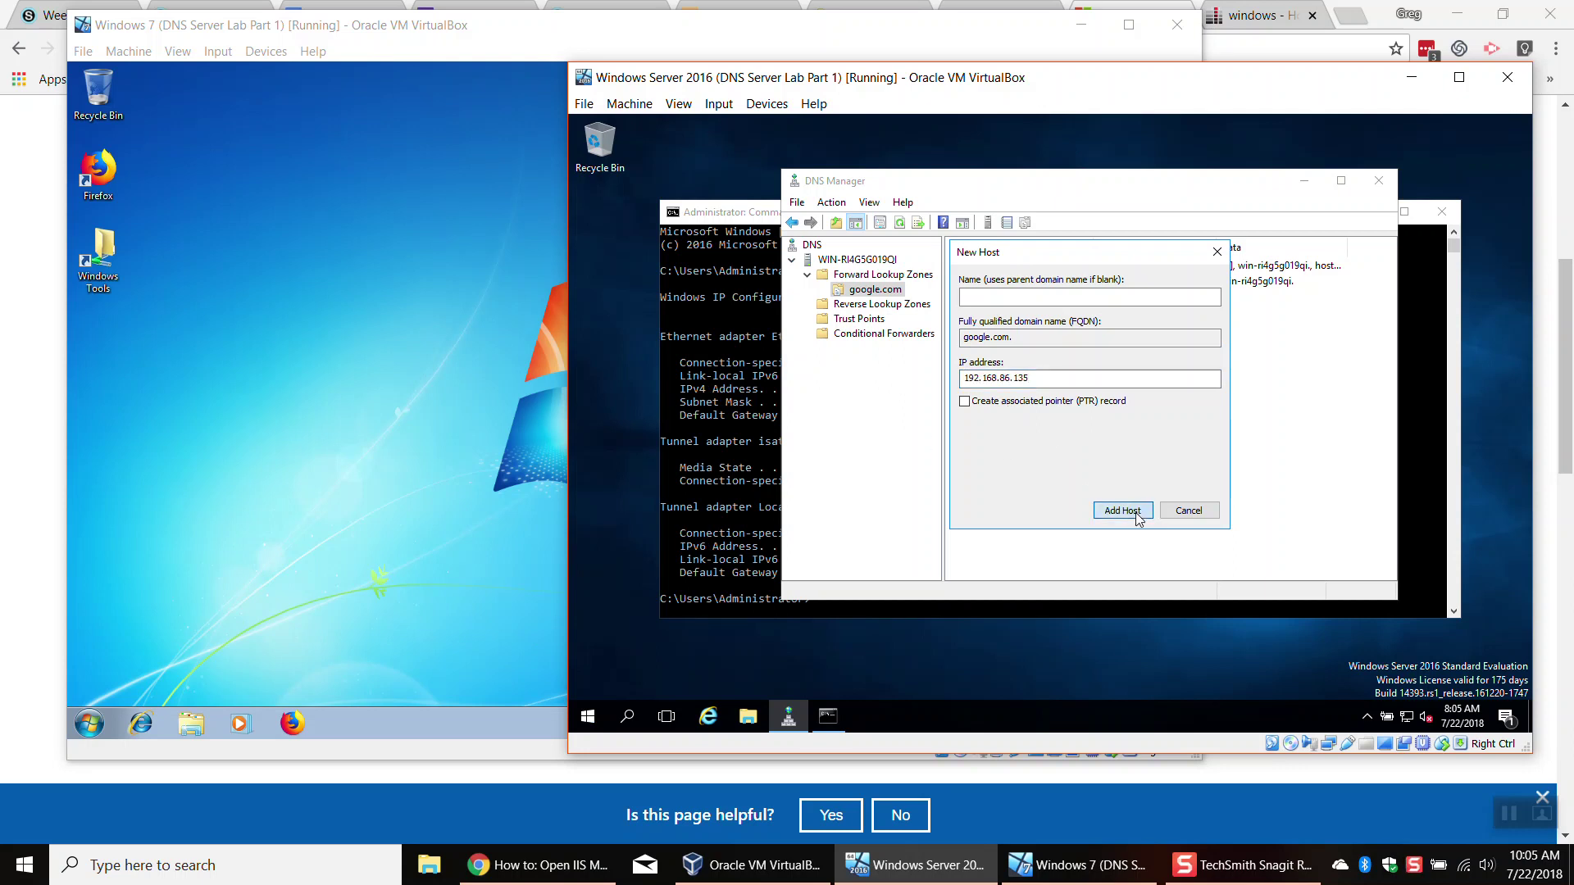
pyautogui.click(1172, 479)
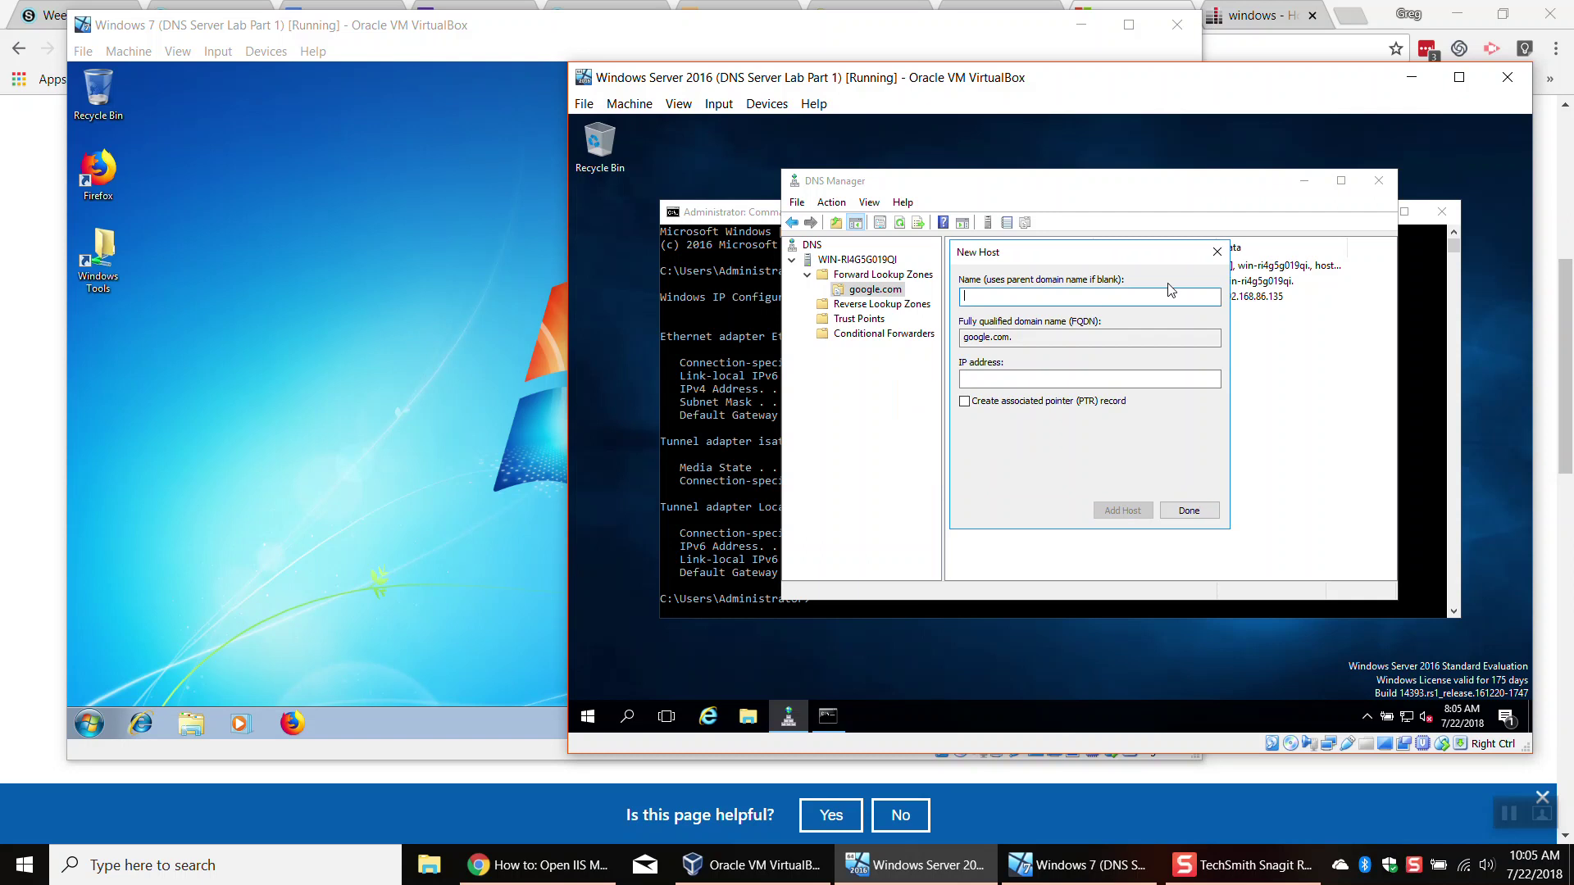
pyautogui.click(1216, 252)
pyautogui.click(721, 212)
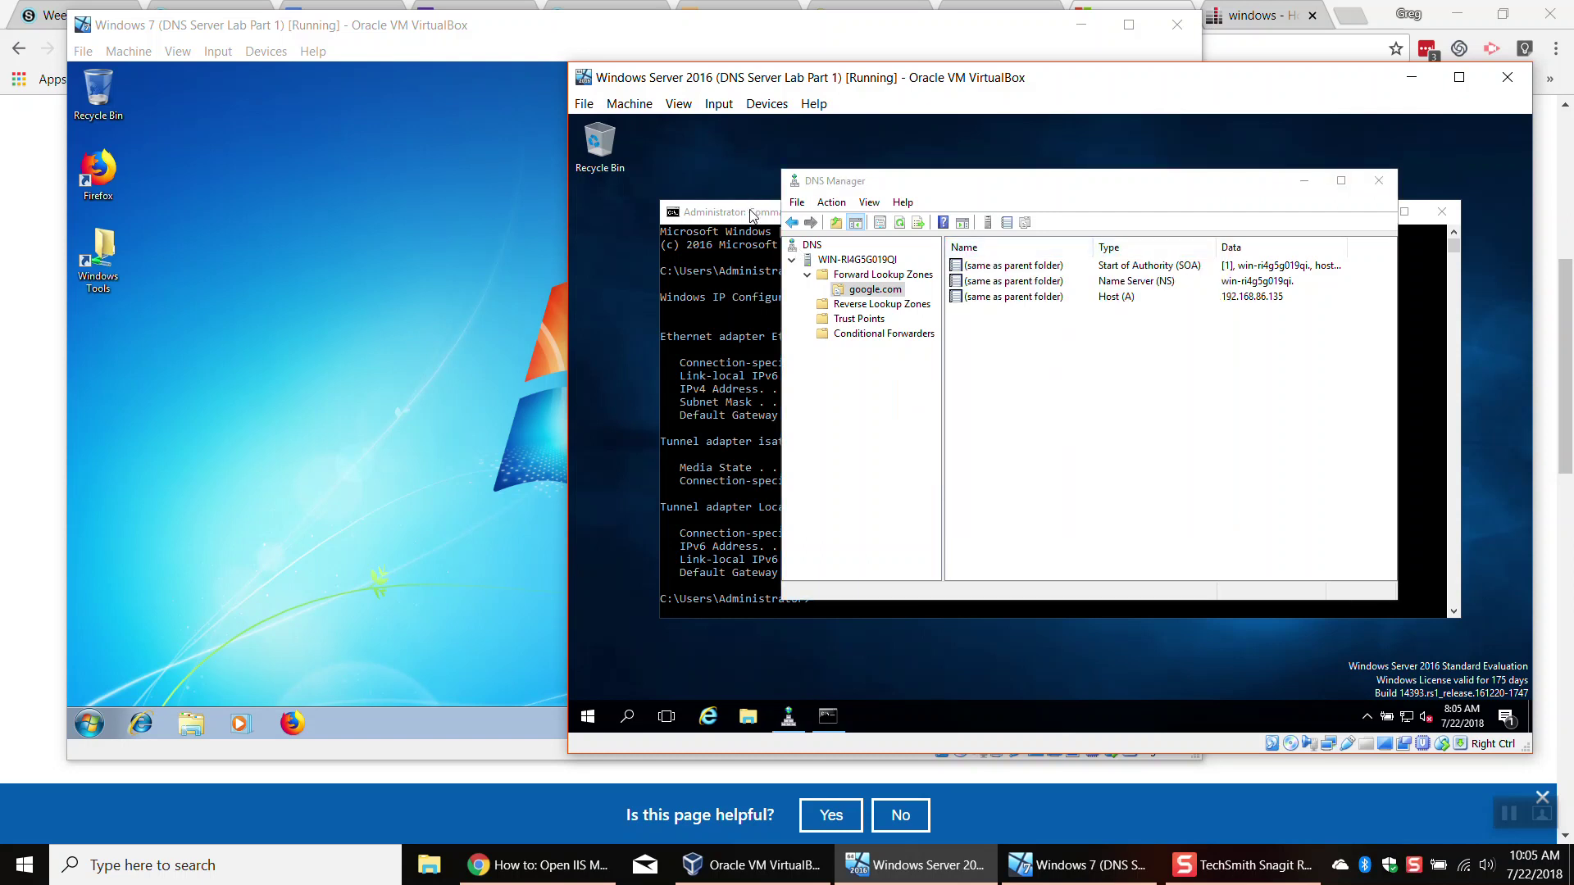
pyautogui.click(1367, 212)
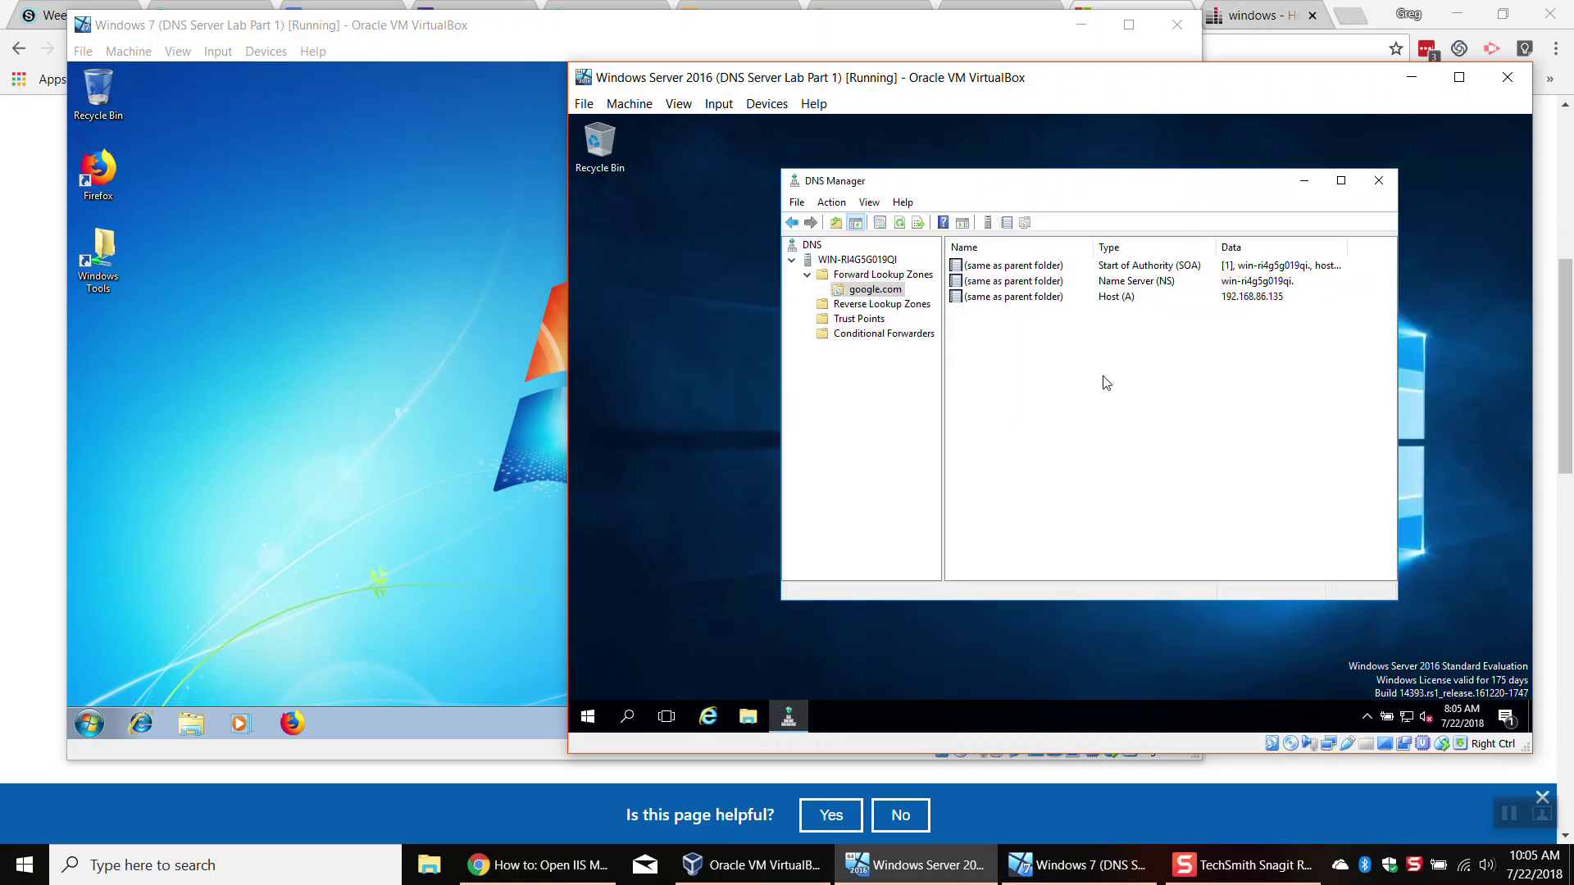
# Step: Add a www Alias (CNAME) record in google.com targeting the google.com host record
pyautogui.rightClick(976, 313)
pyautogui.click(965, 319)
pyautogui.rightClick(963, 315)
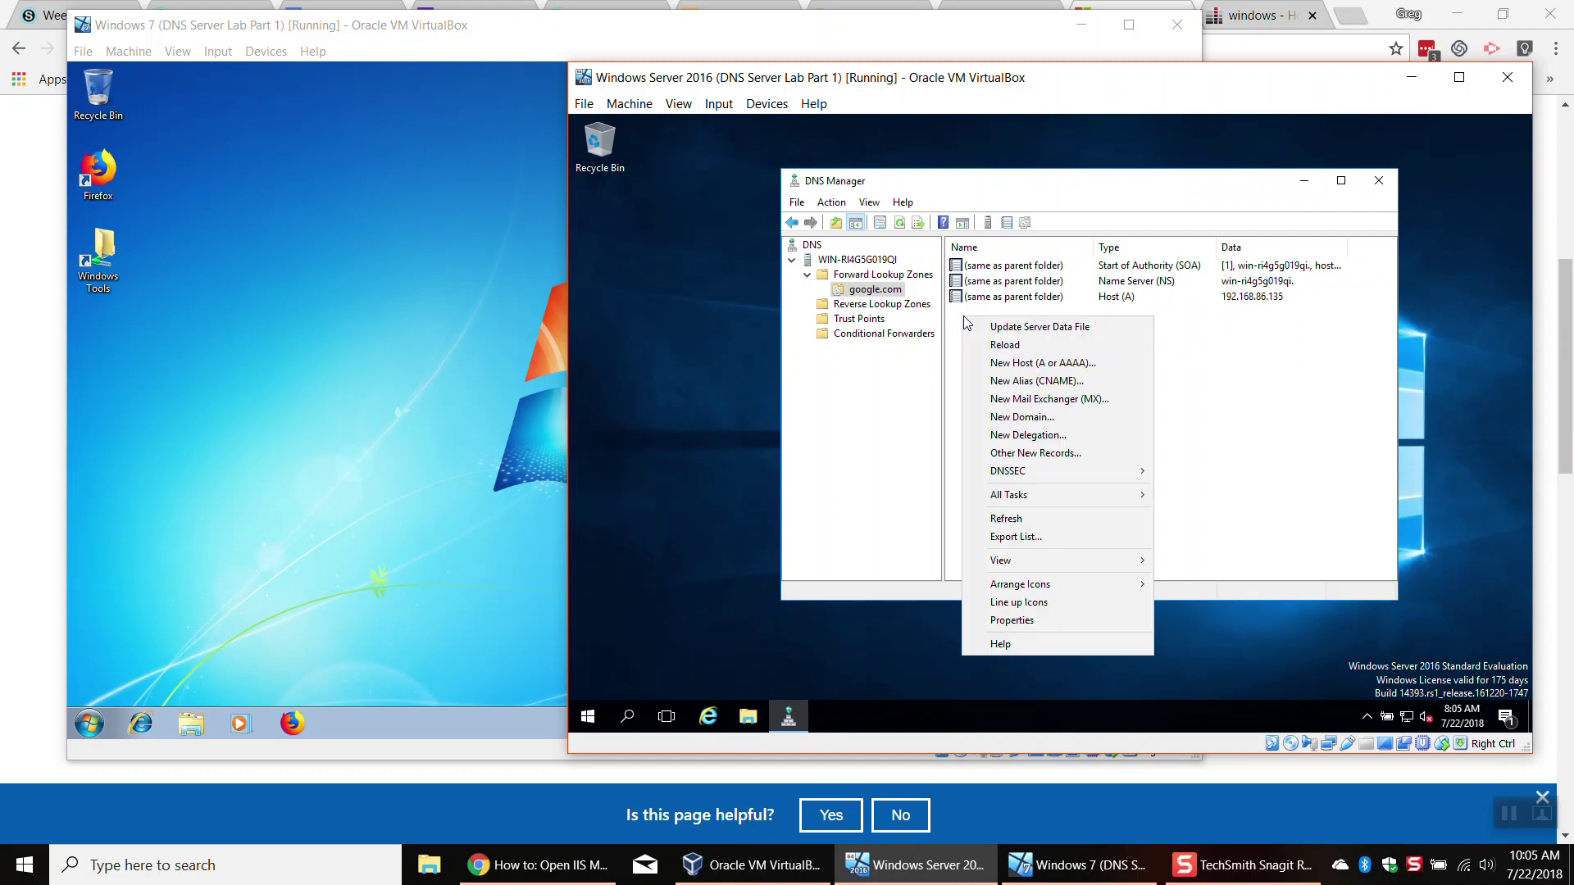
pyautogui.click(1035, 384)
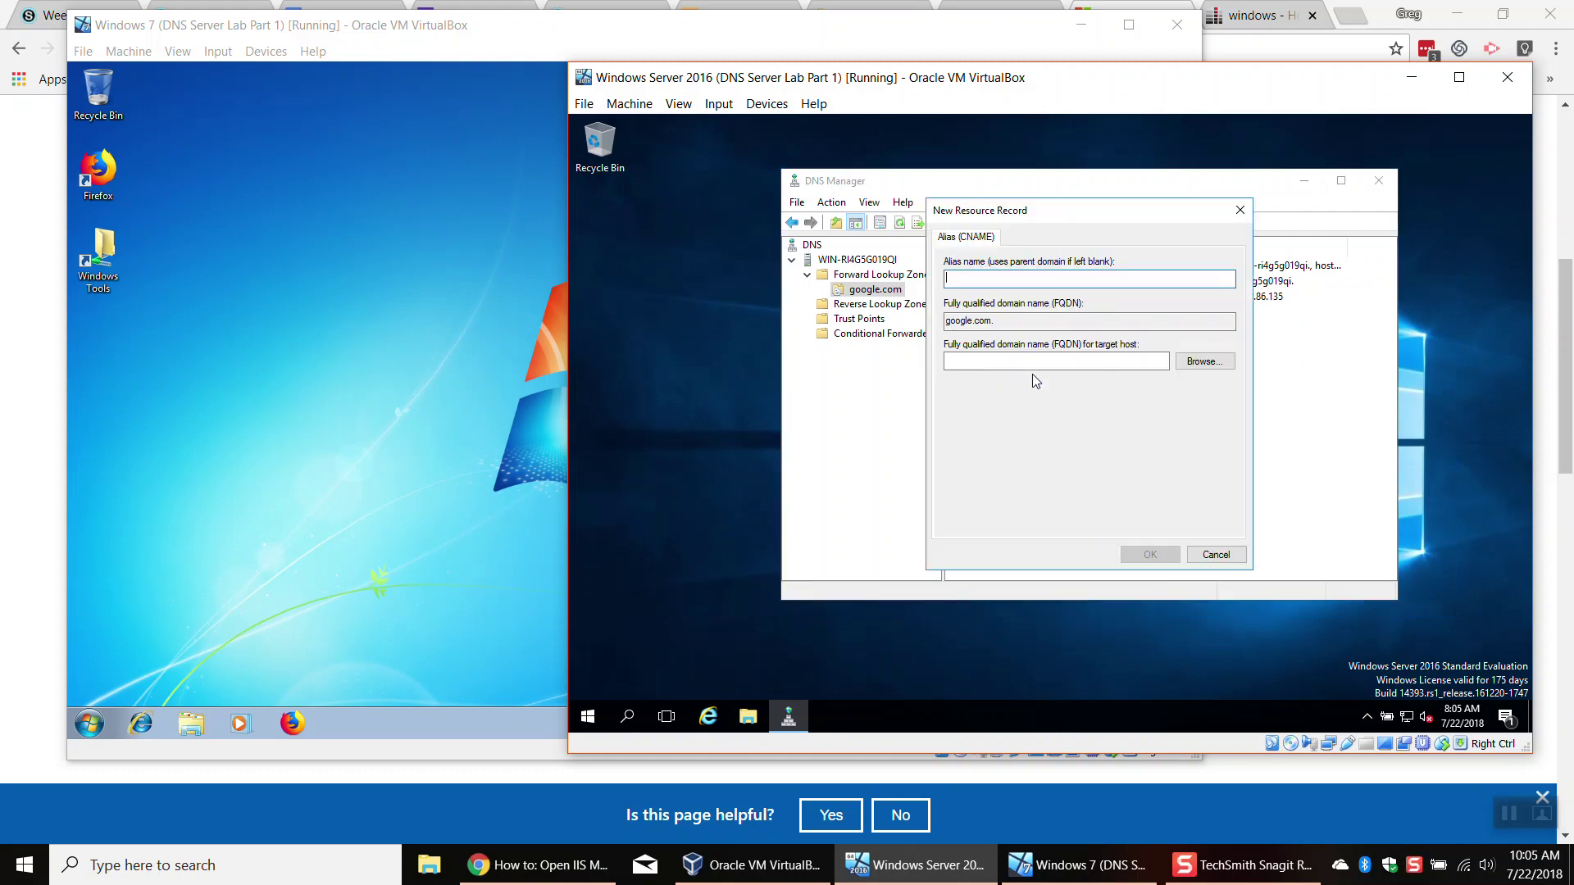
pyautogui.write('www')
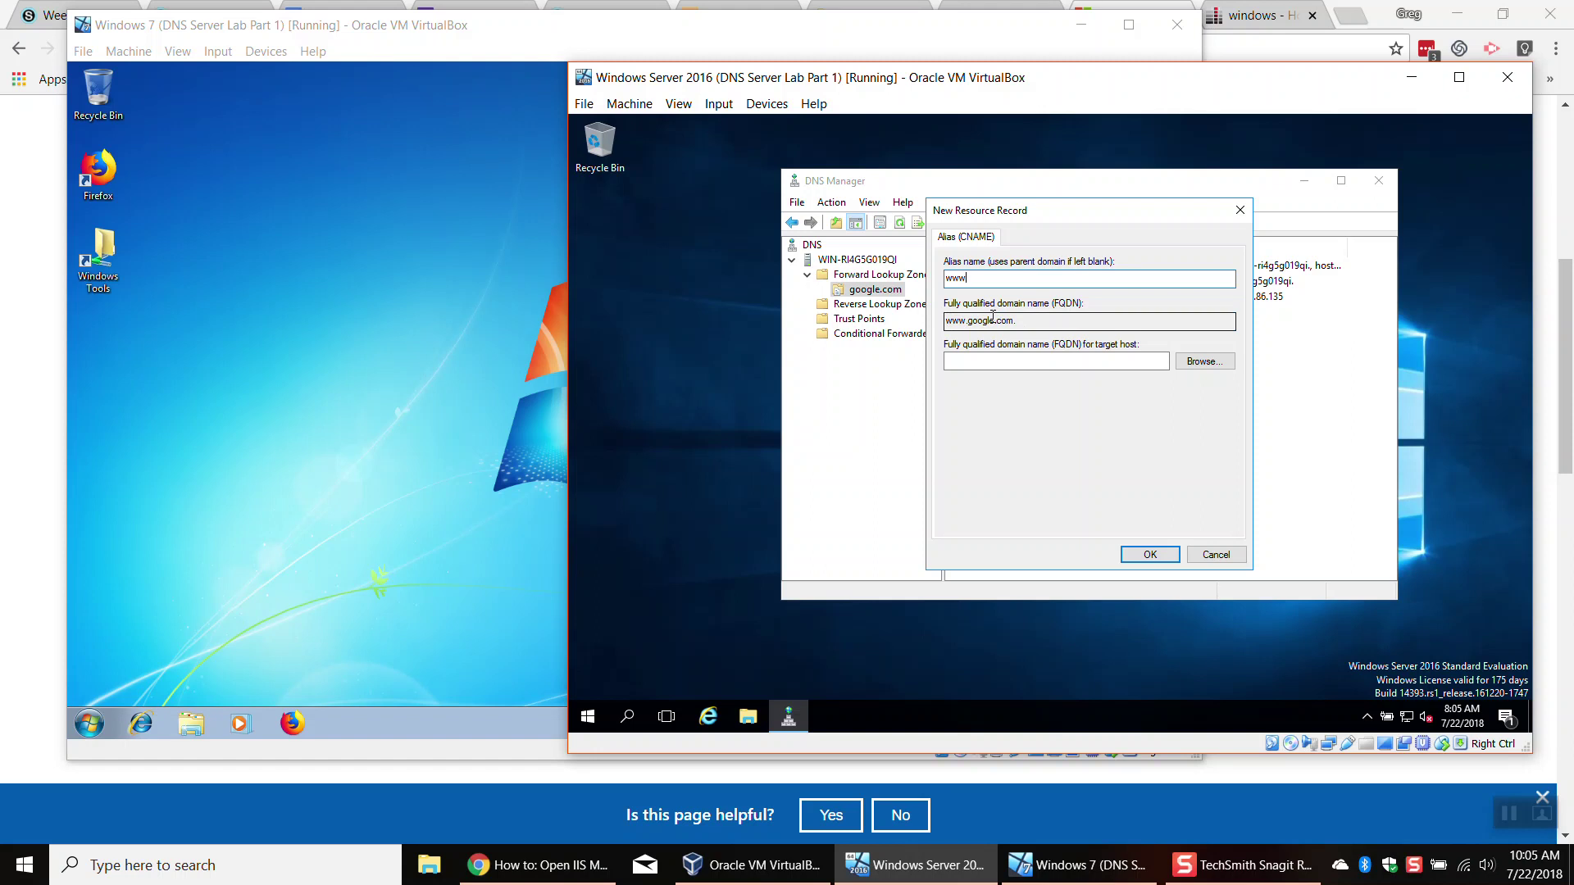
pyautogui.click(1202, 363)
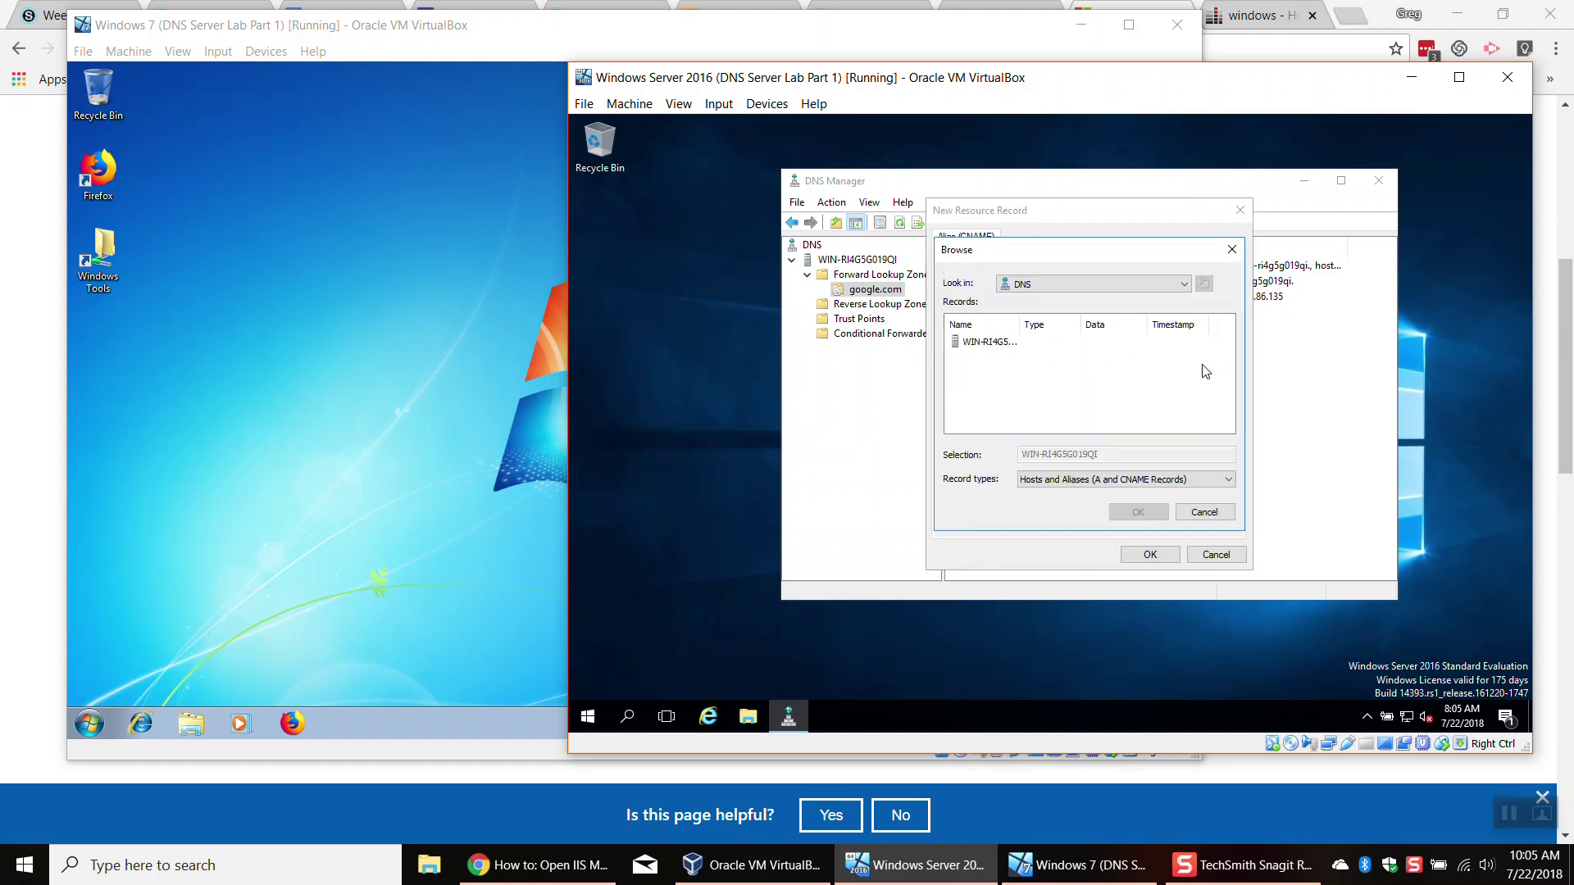
pyautogui.click(1000, 344)
pyautogui.doubleClick(999, 344)
pyautogui.doubleClick(998, 344)
pyautogui.click(976, 345)
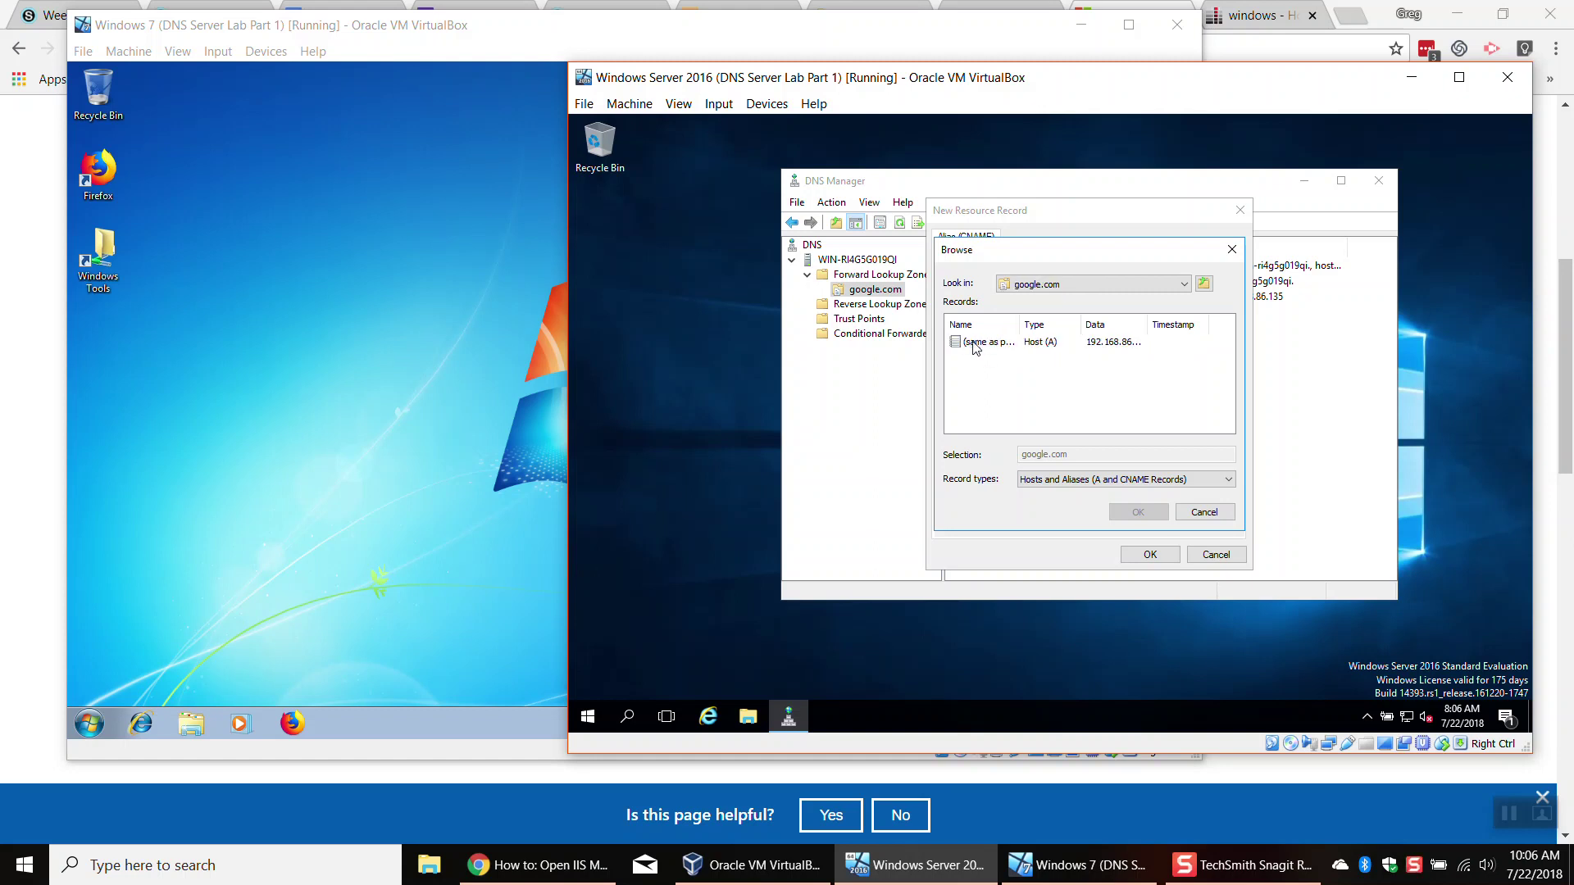
pyautogui.doubleClick(980, 345)
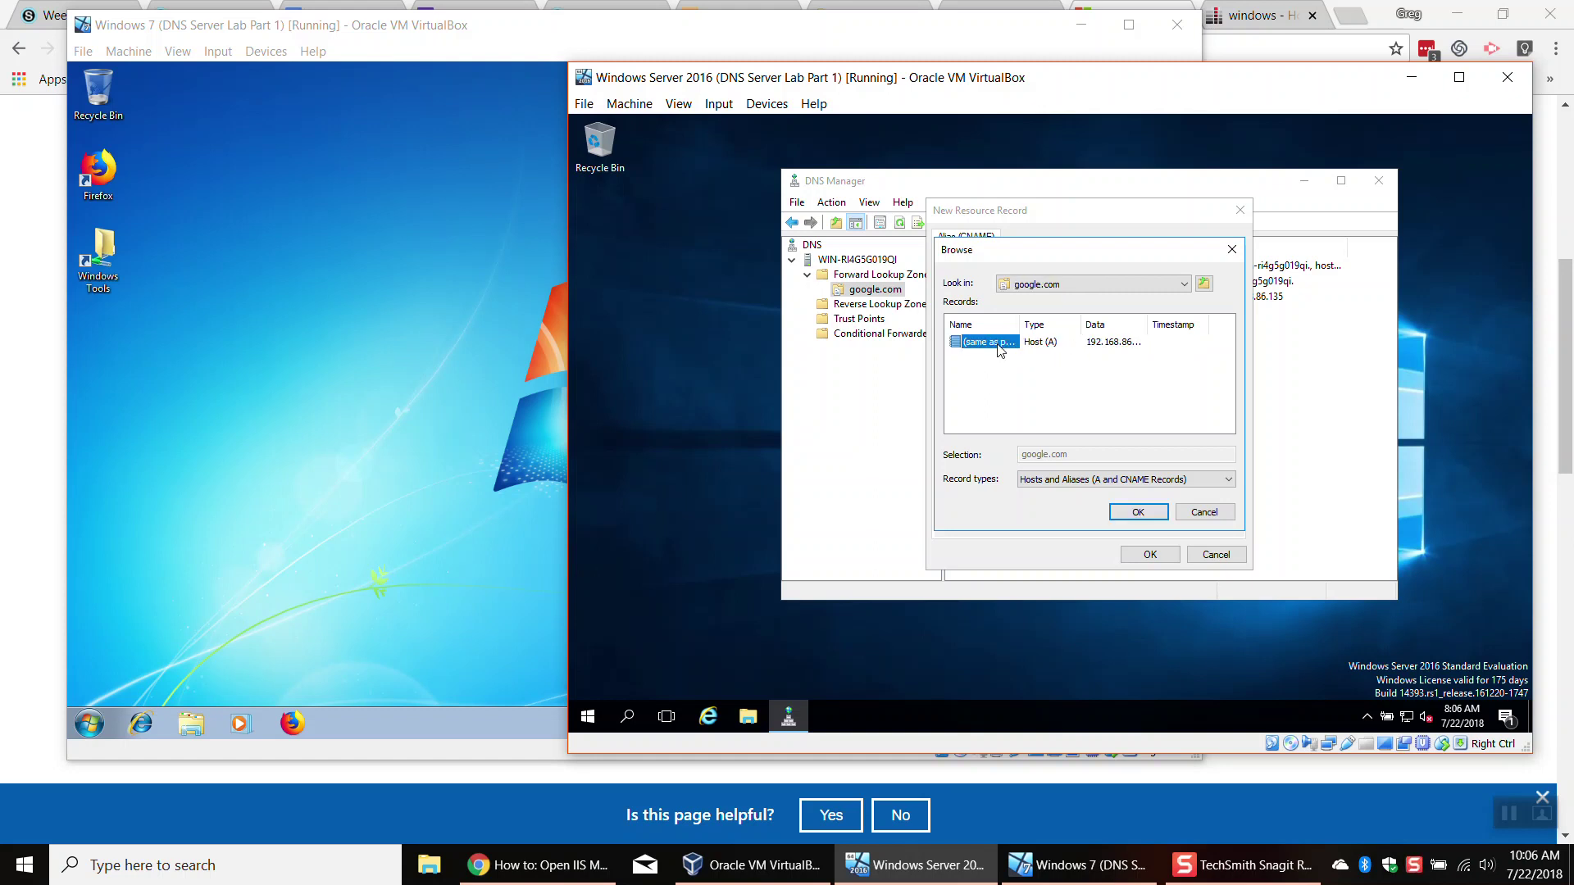
pyautogui.click(1148, 512)
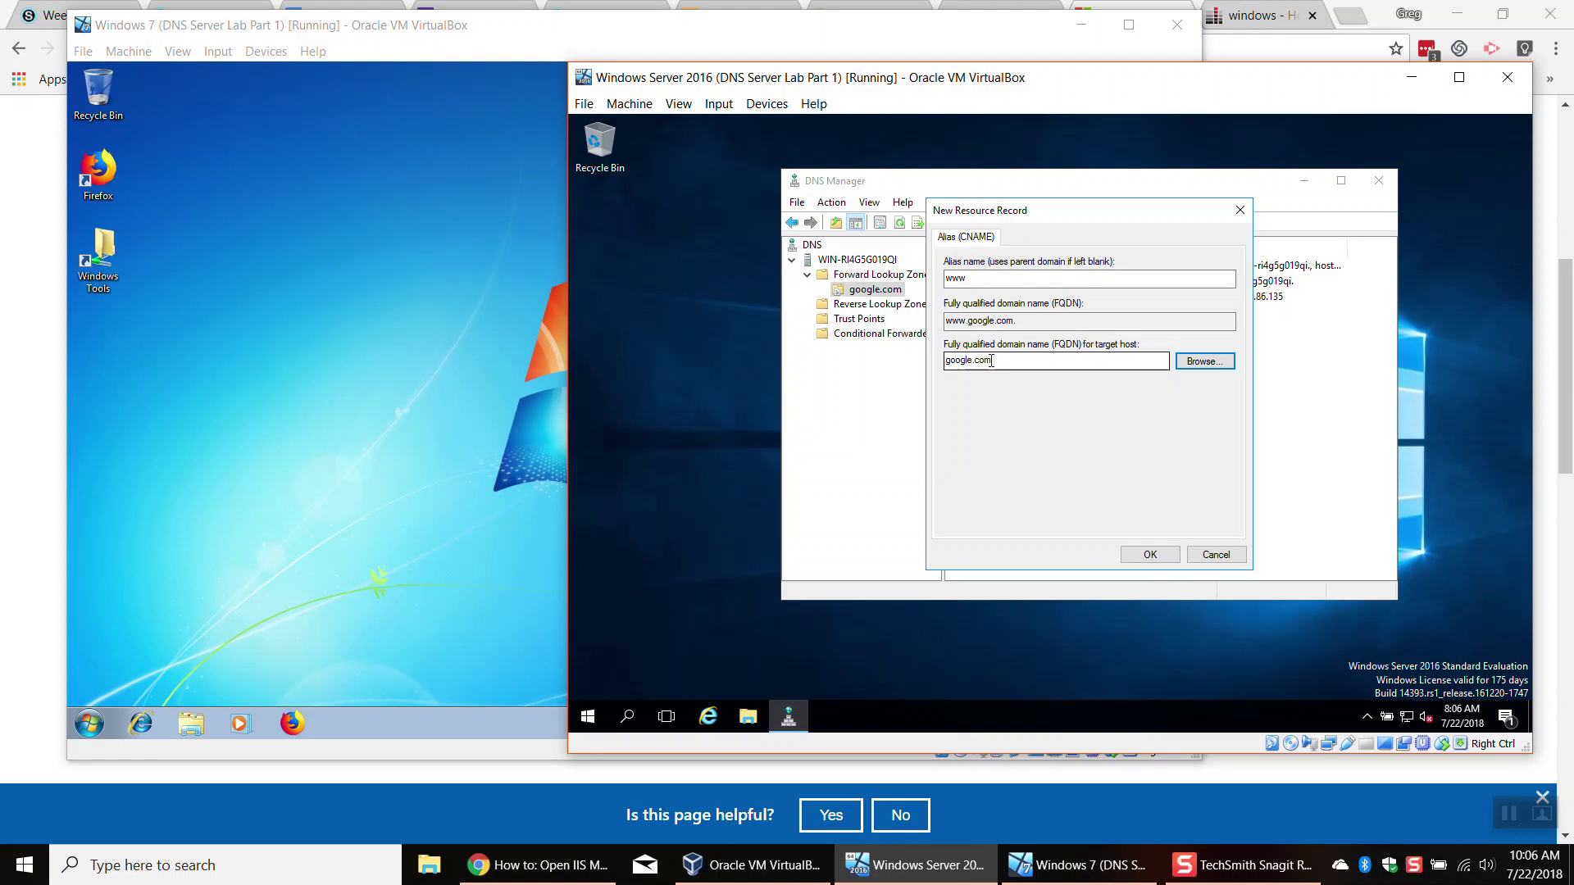
pyautogui.click(1153, 554)
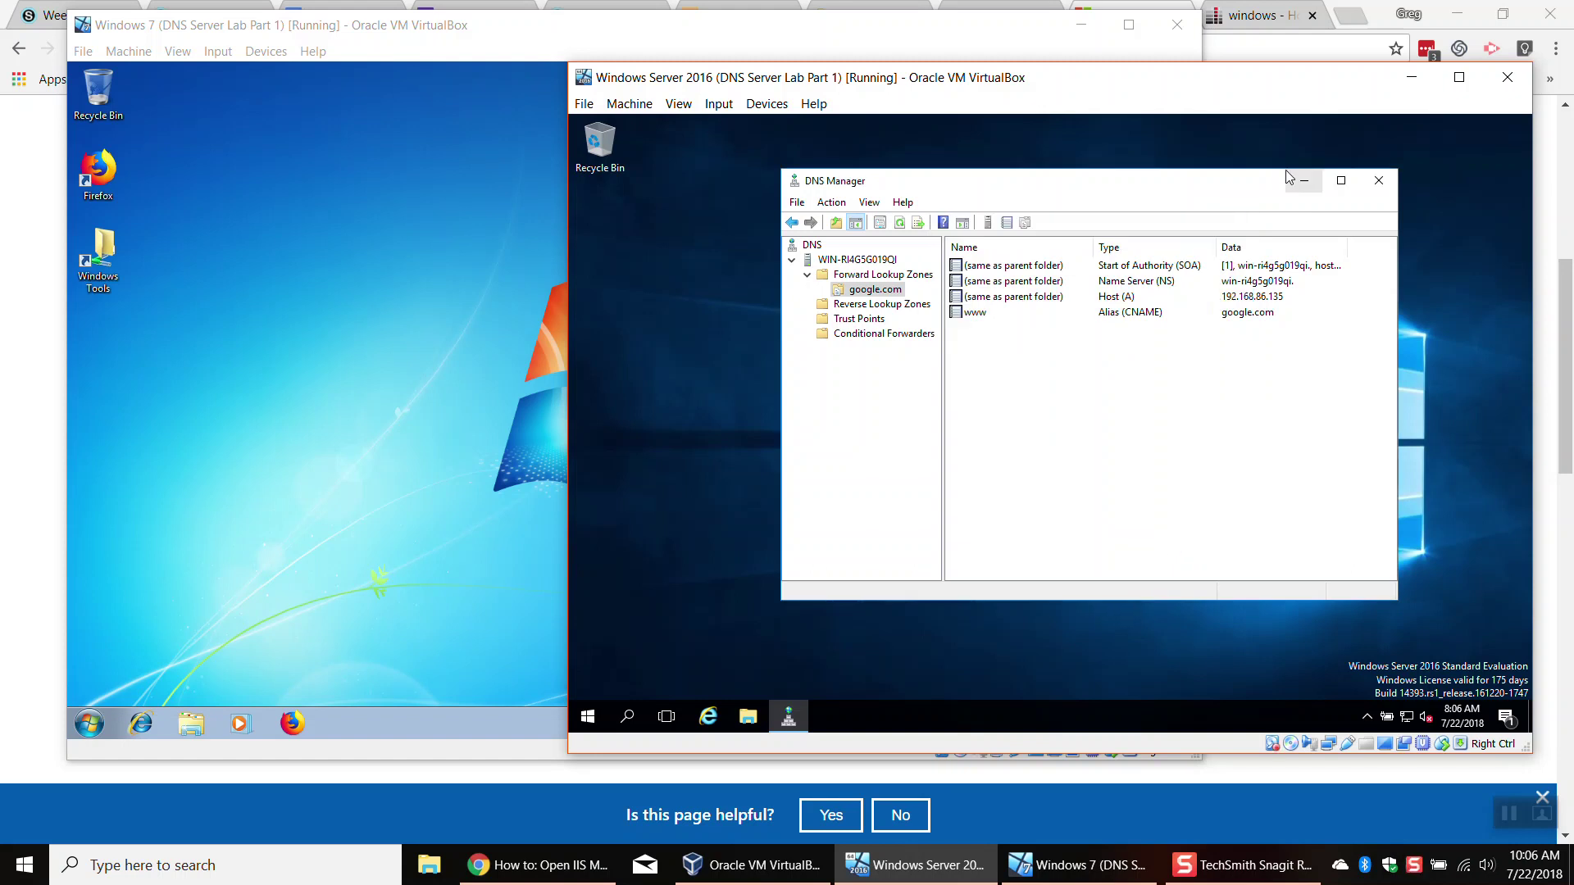
# Step: Load google.com in the Windows 7 Firefox, then restart Firefox and open its application menu
pyautogui.click(410, 235)
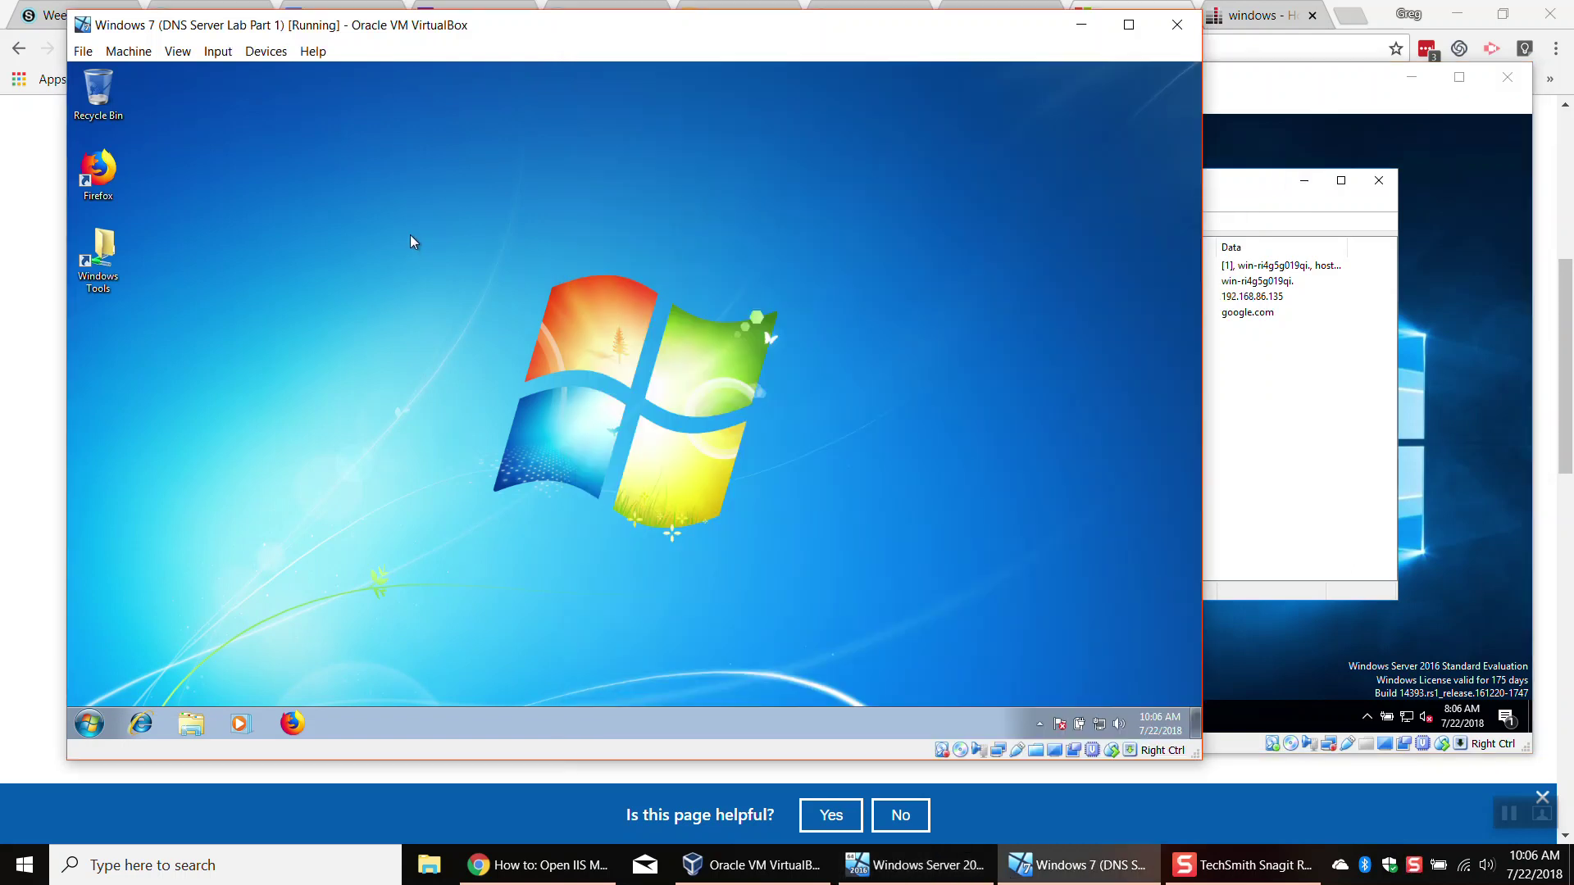
pyautogui.doubleClick(88, 189)
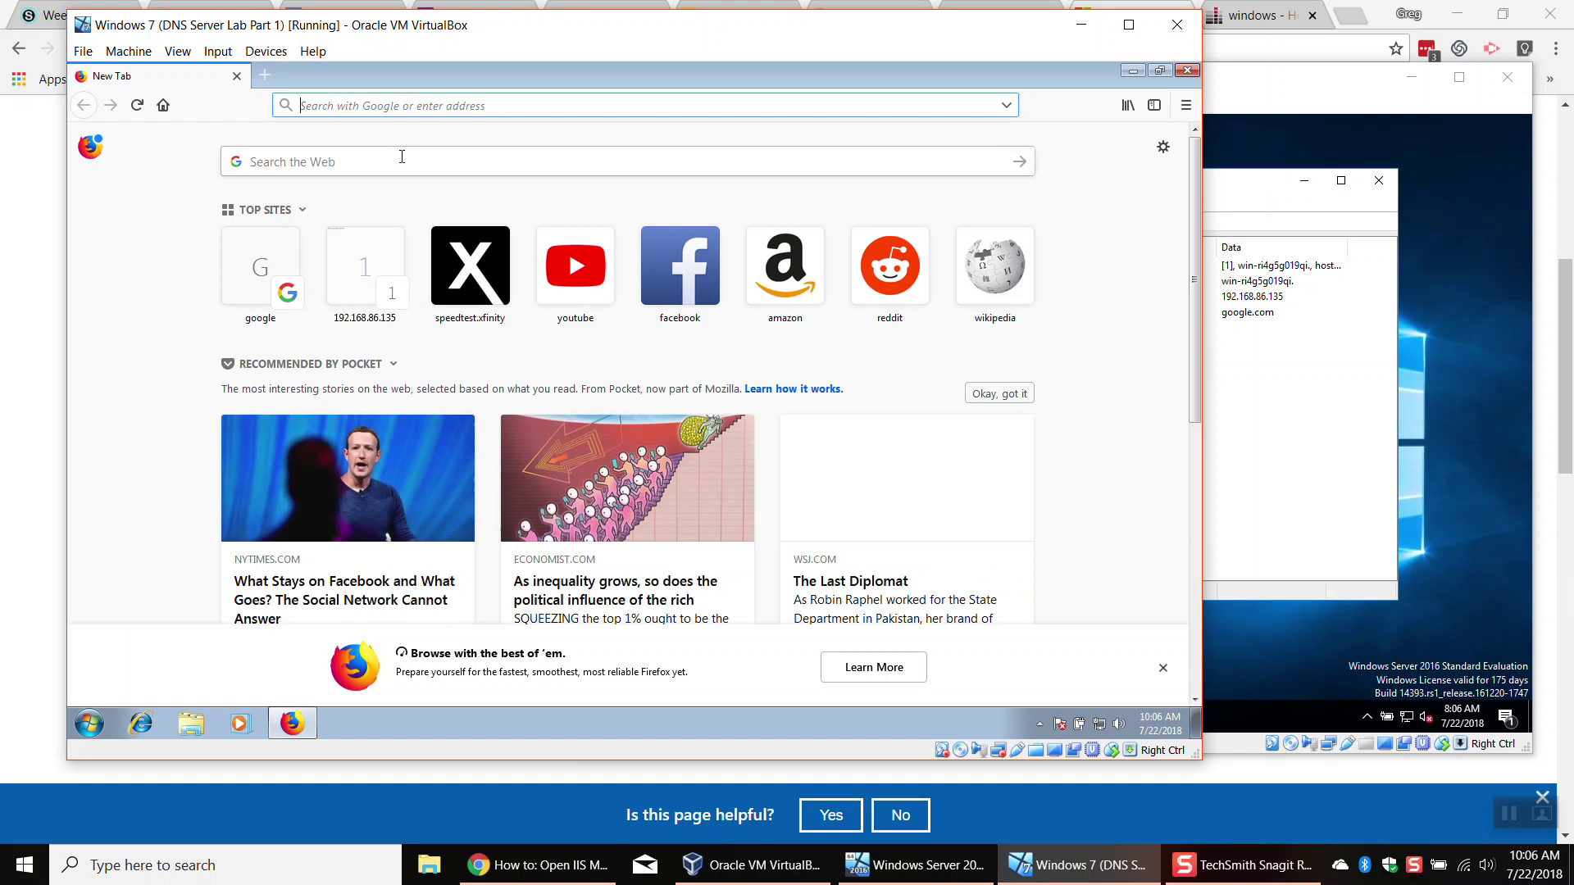
pyautogui.write('google.com')
pyautogui.press('Return')
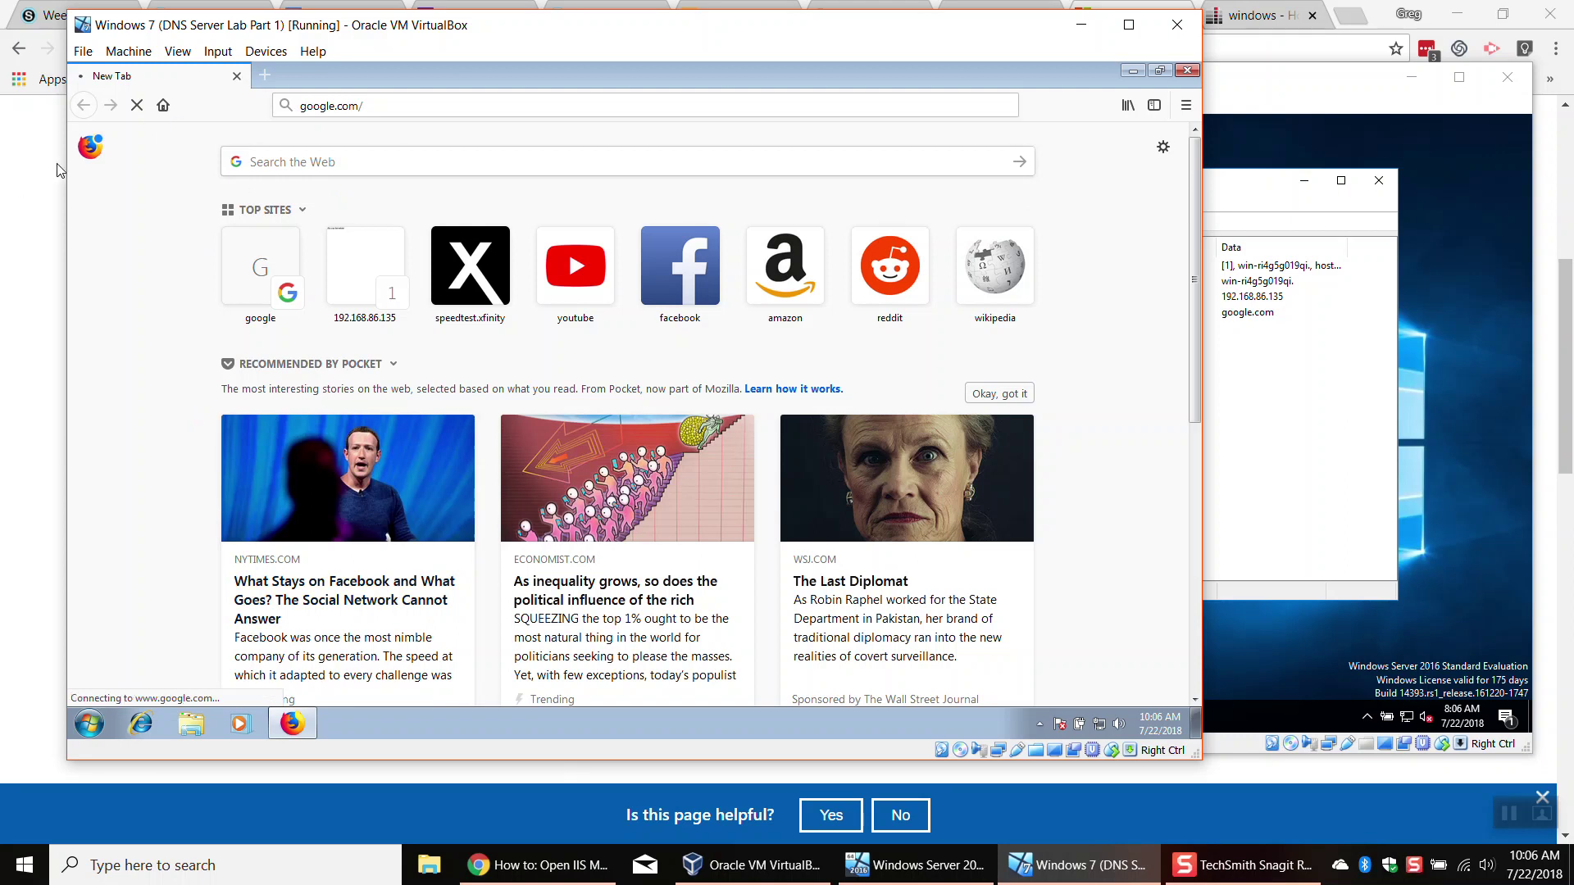
pyautogui.click(1187, 72)
pyautogui.click(300, 720)
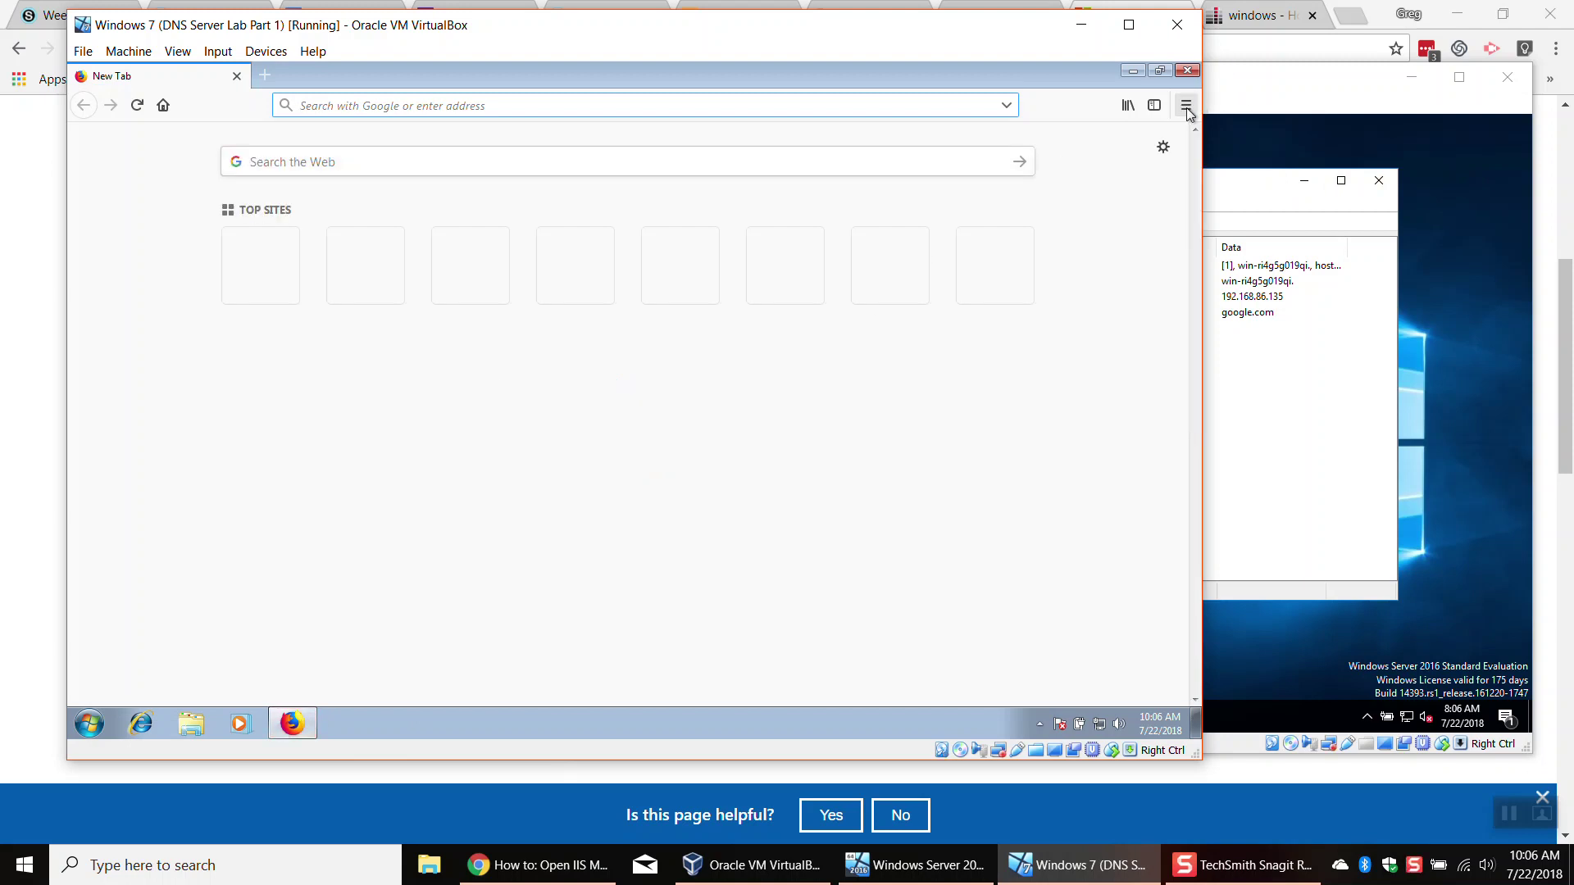
pyautogui.click(1186, 105)
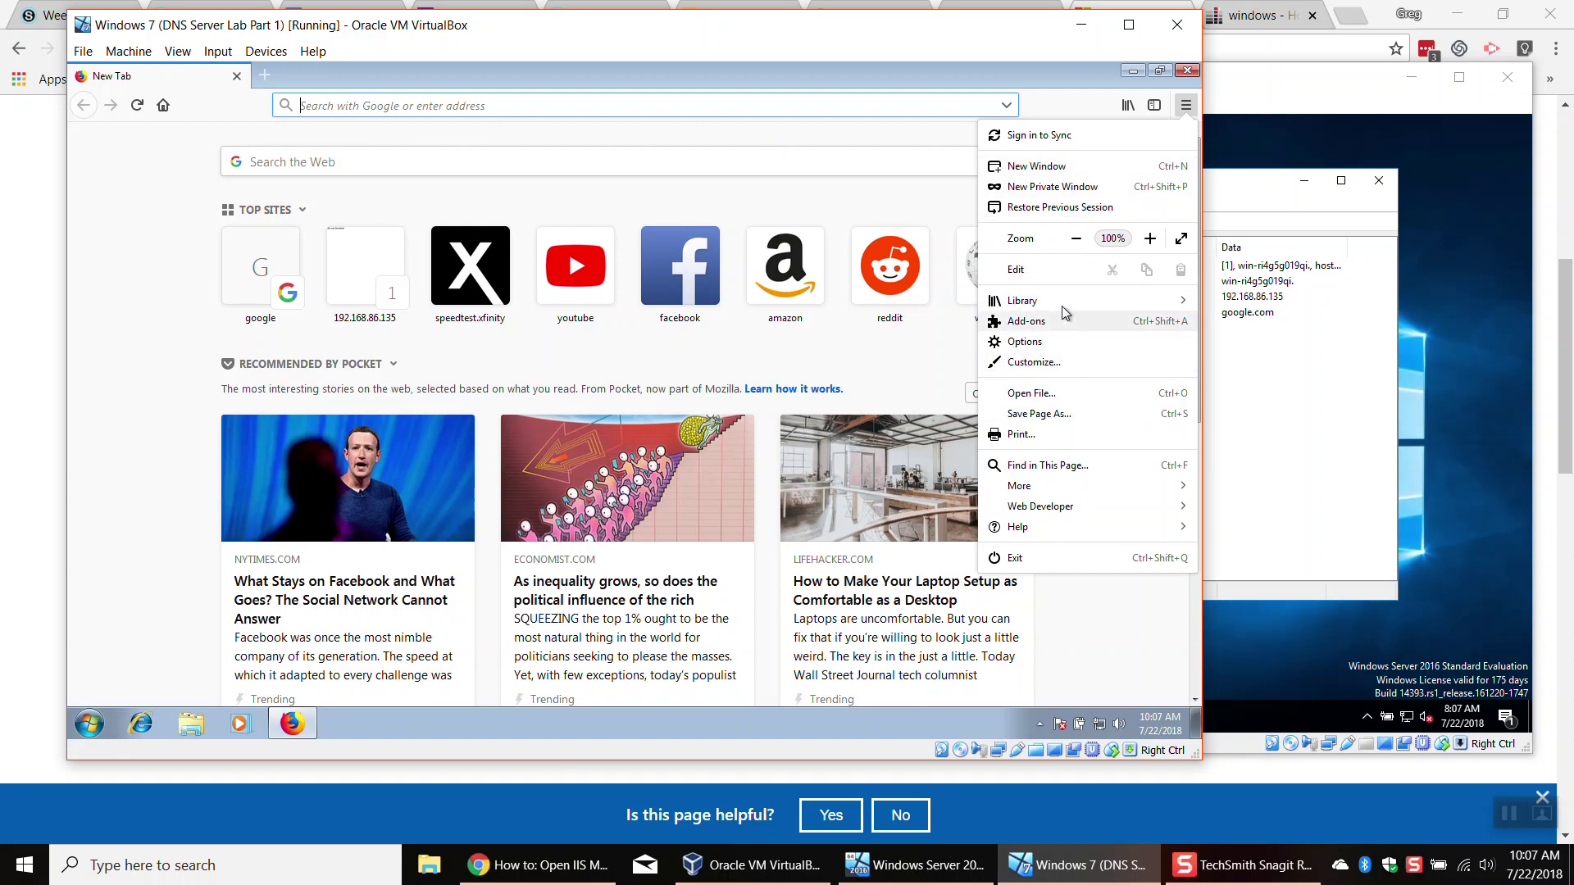
# Step: Clear Firefox's cookies, site data and cached web content under Privacy & Security
pyautogui.click(1076, 348)
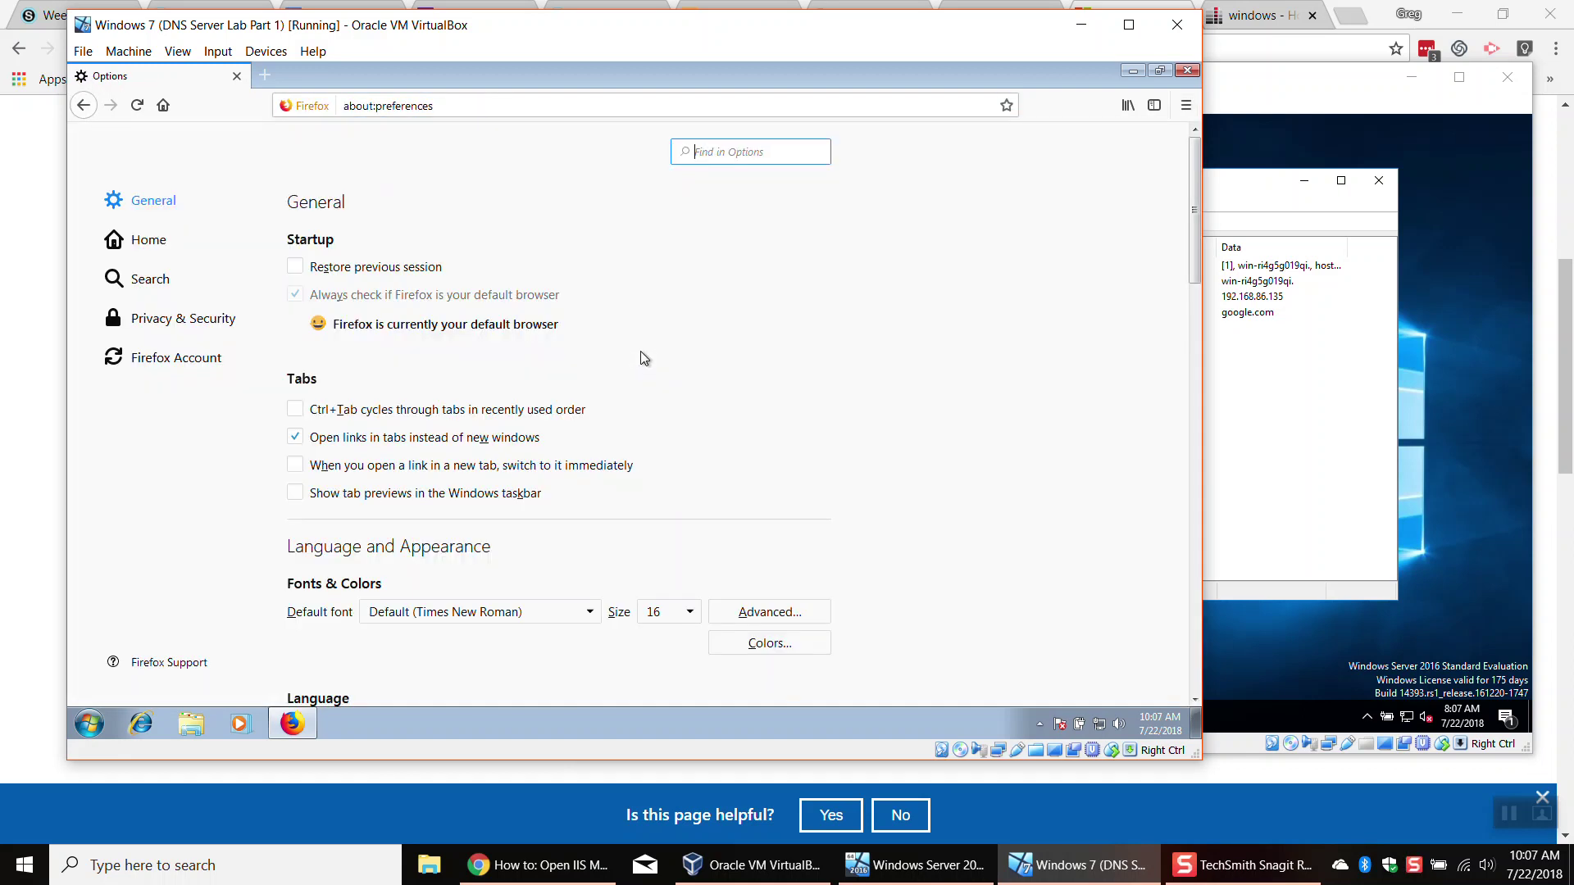
pyautogui.scroll(-2, 833, 433)
pyautogui.scroll(-10, 834, 430)
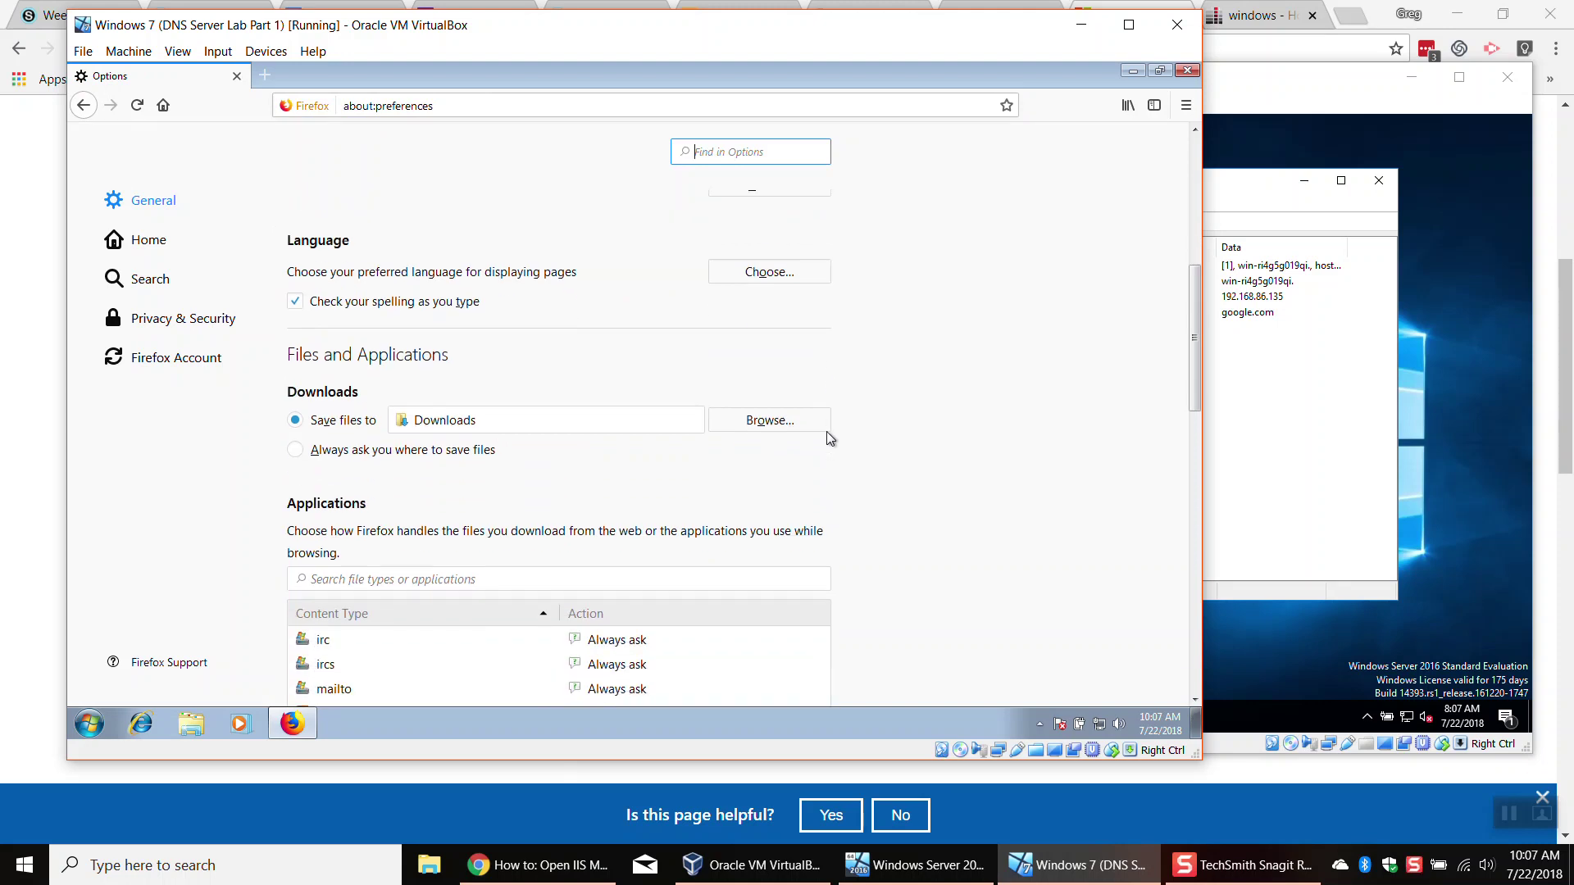
pyautogui.click(160, 338)
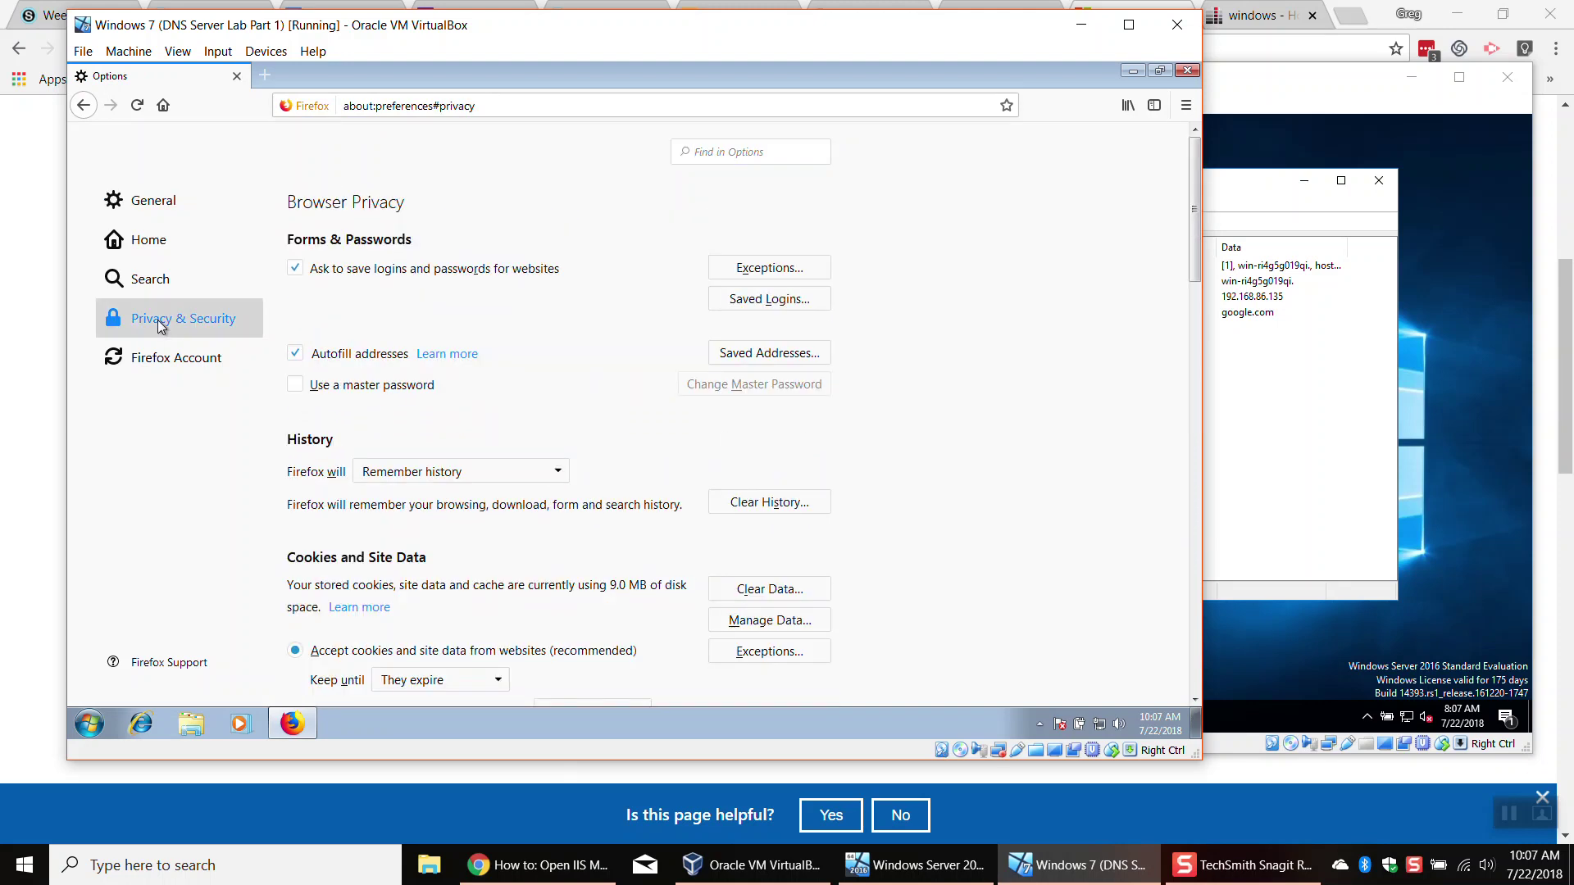
pyautogui.scroll(-2, 974, 594)
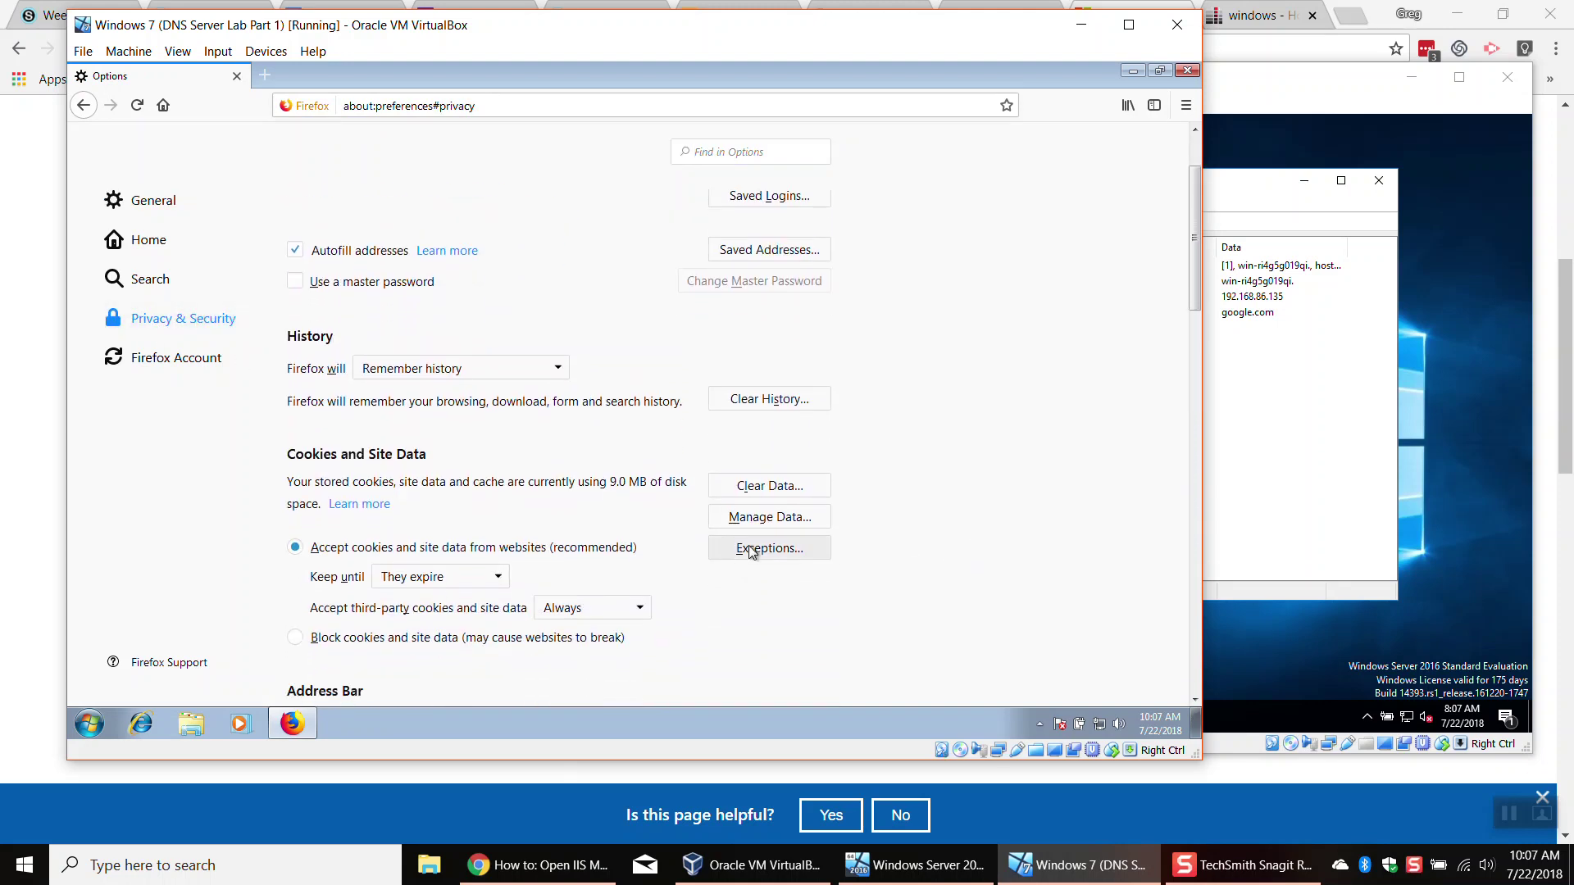
pyautogui.click(761, 484)
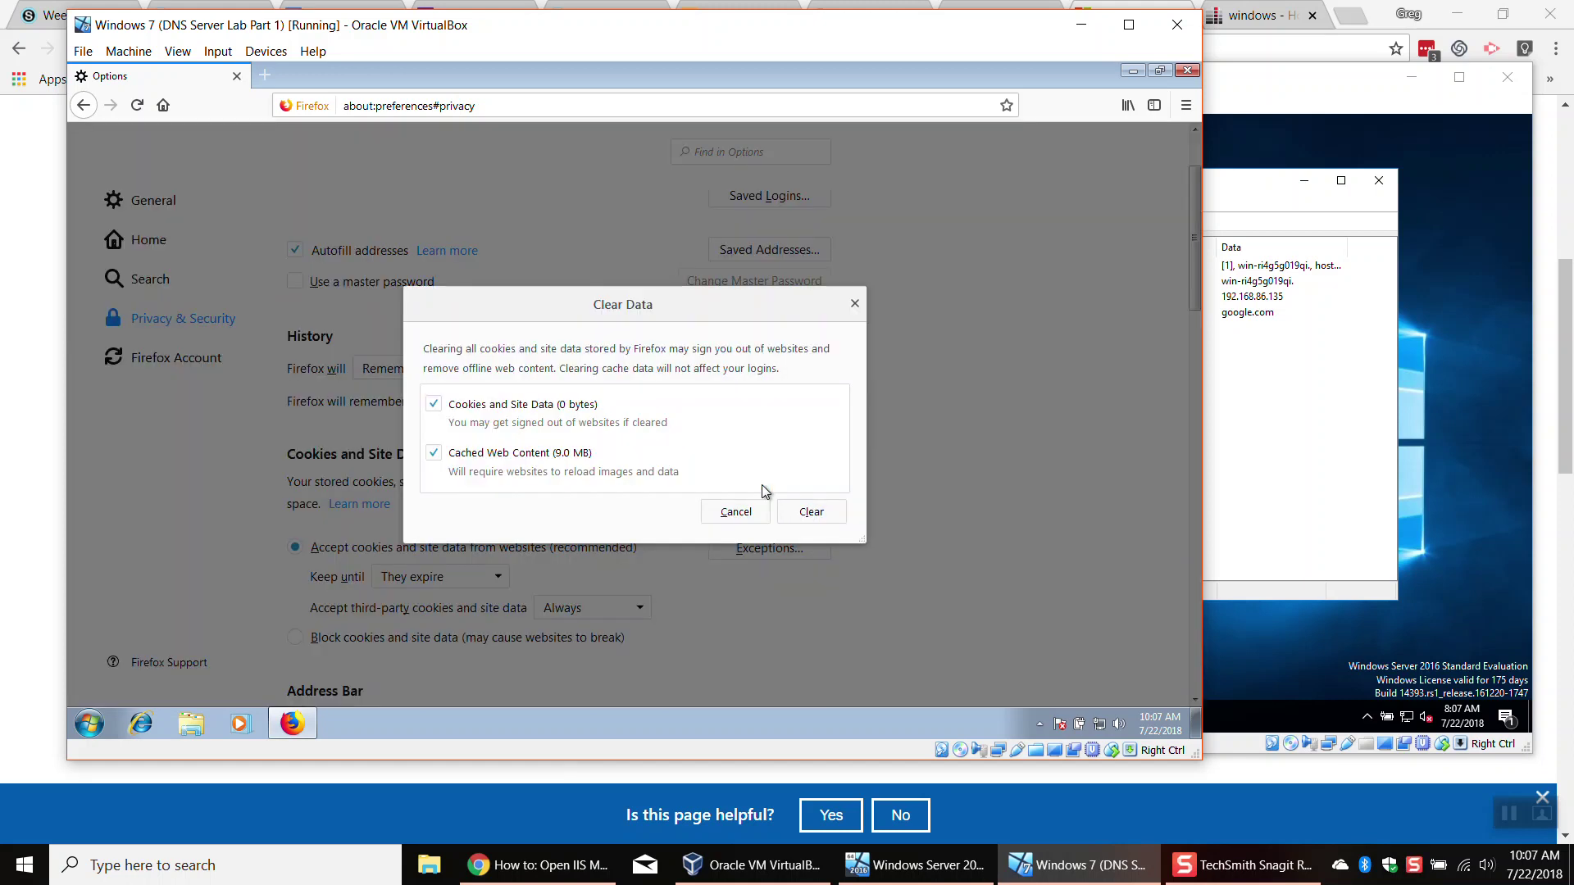
pyautogui.click(730, 513)
pyautogui.click(761, 485)
pyautogui.click(810, 510)
pyautogui.click(598, 409)
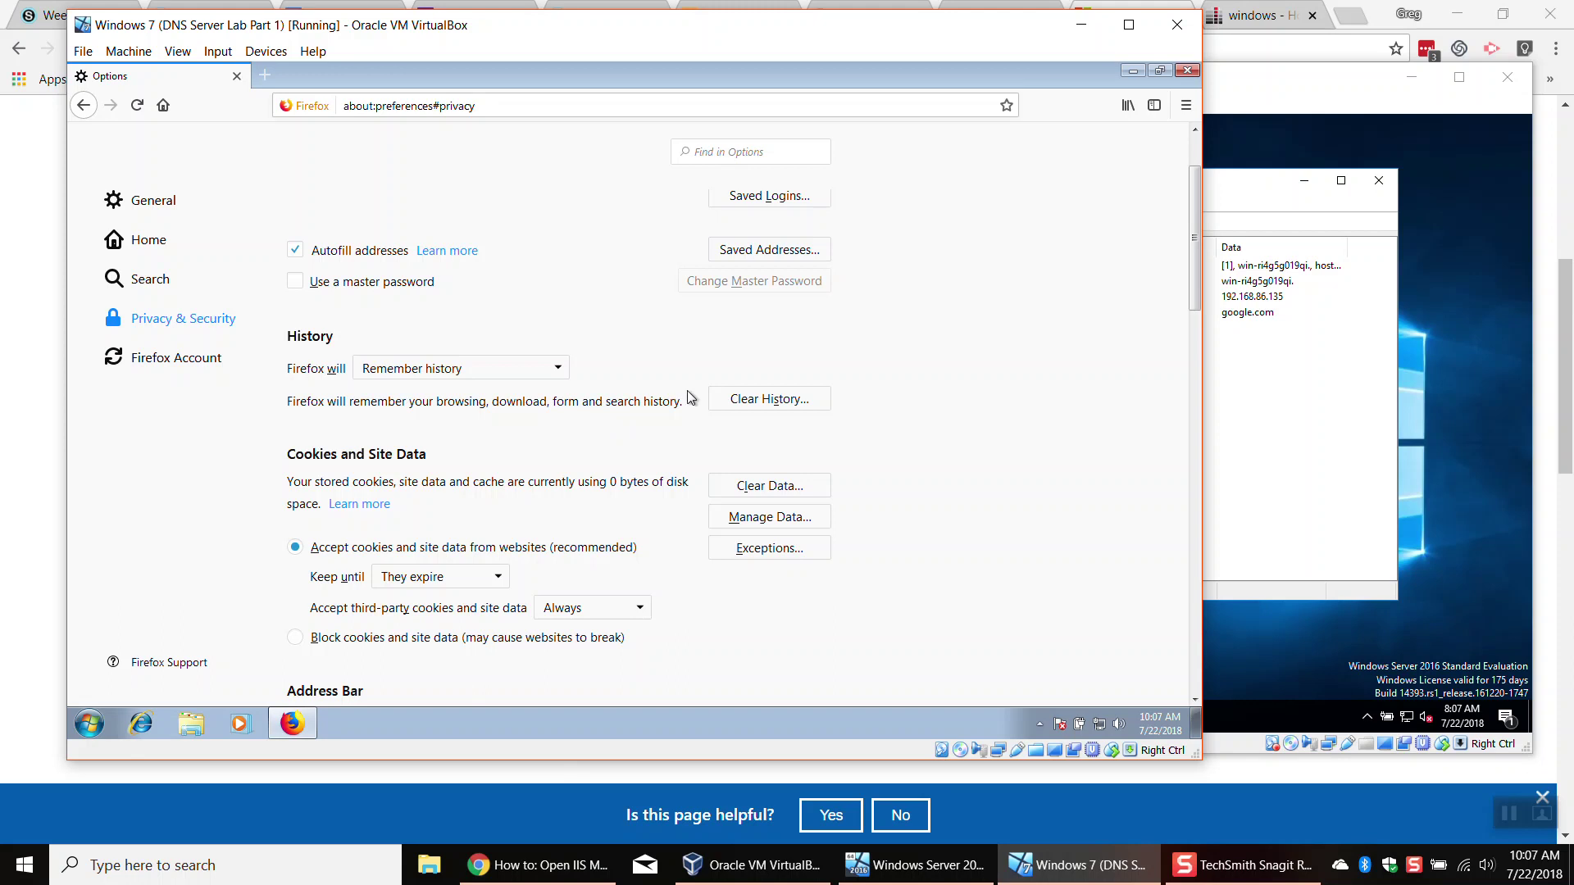
pyautogui.click(1189, 72)
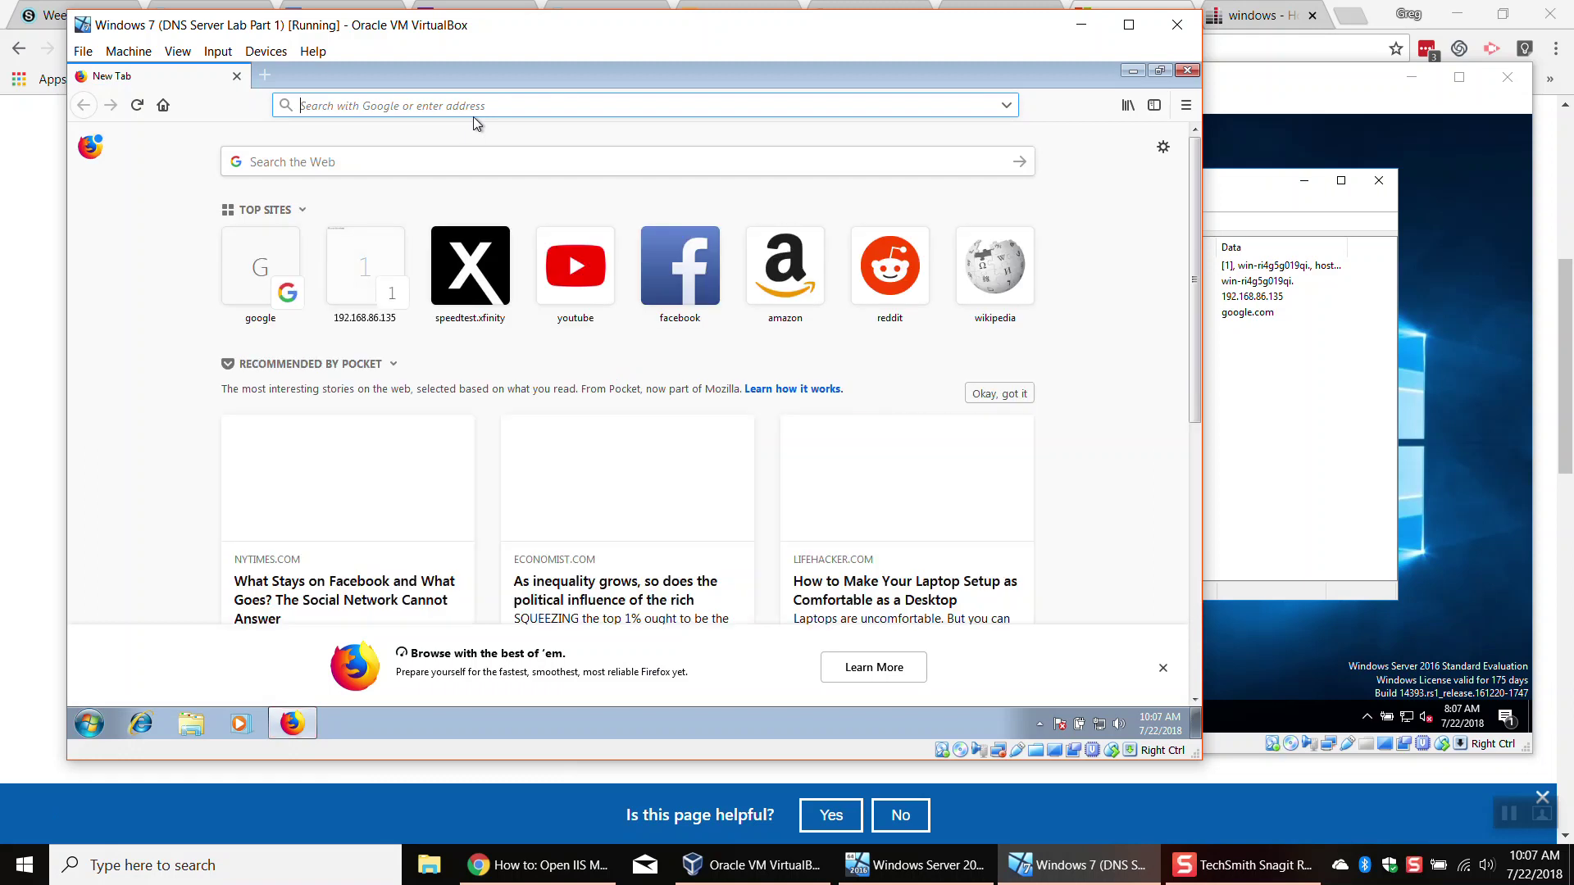
pyautogui.write('www.google.com')
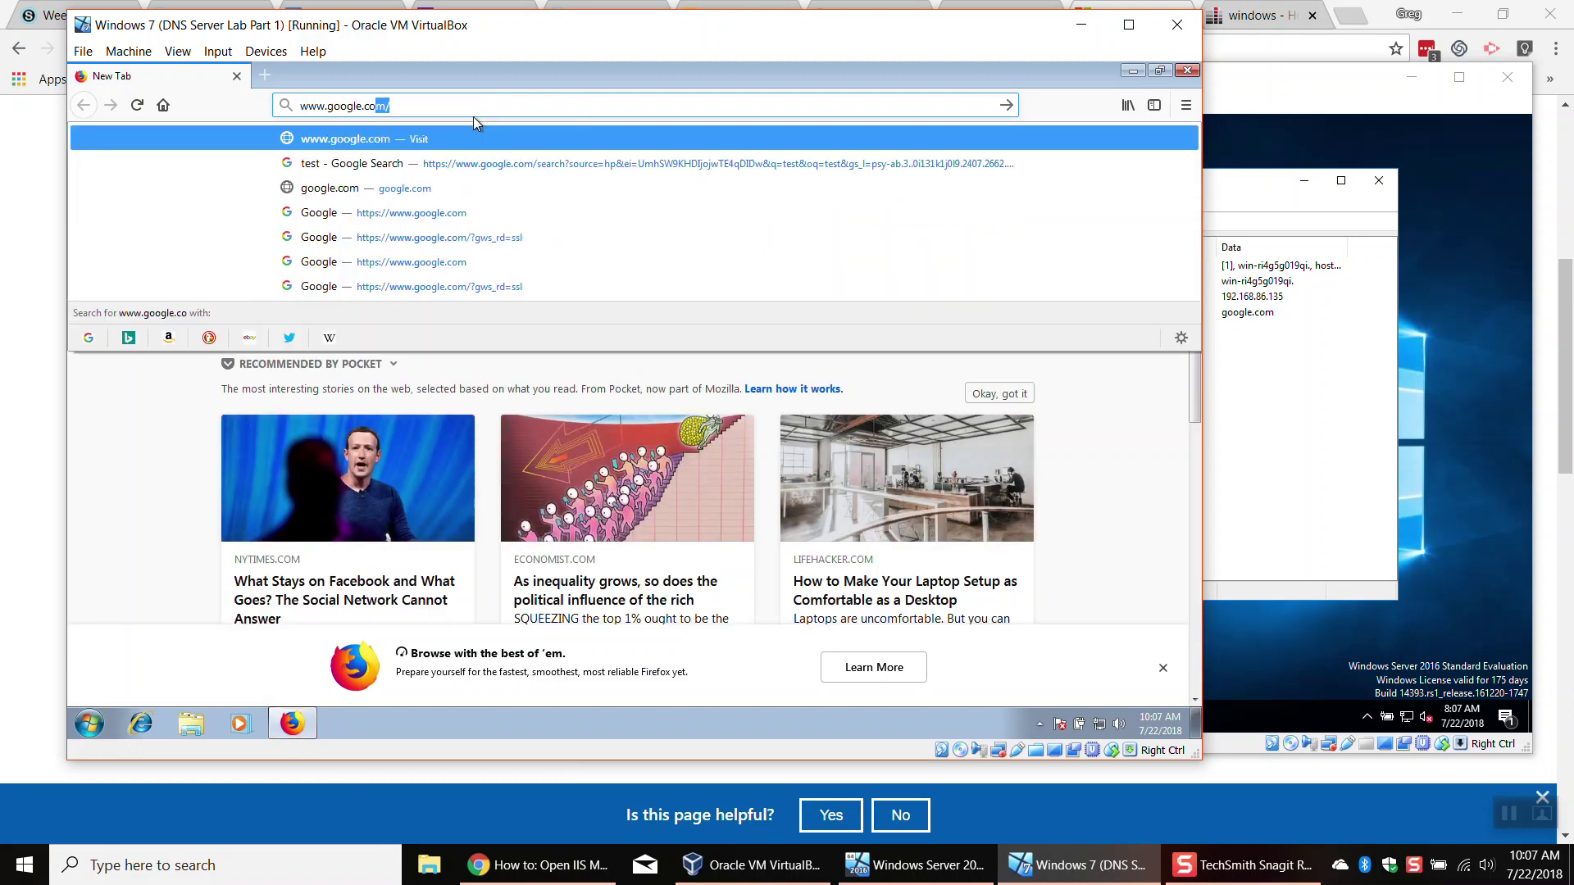
pyautogui.press('Return')
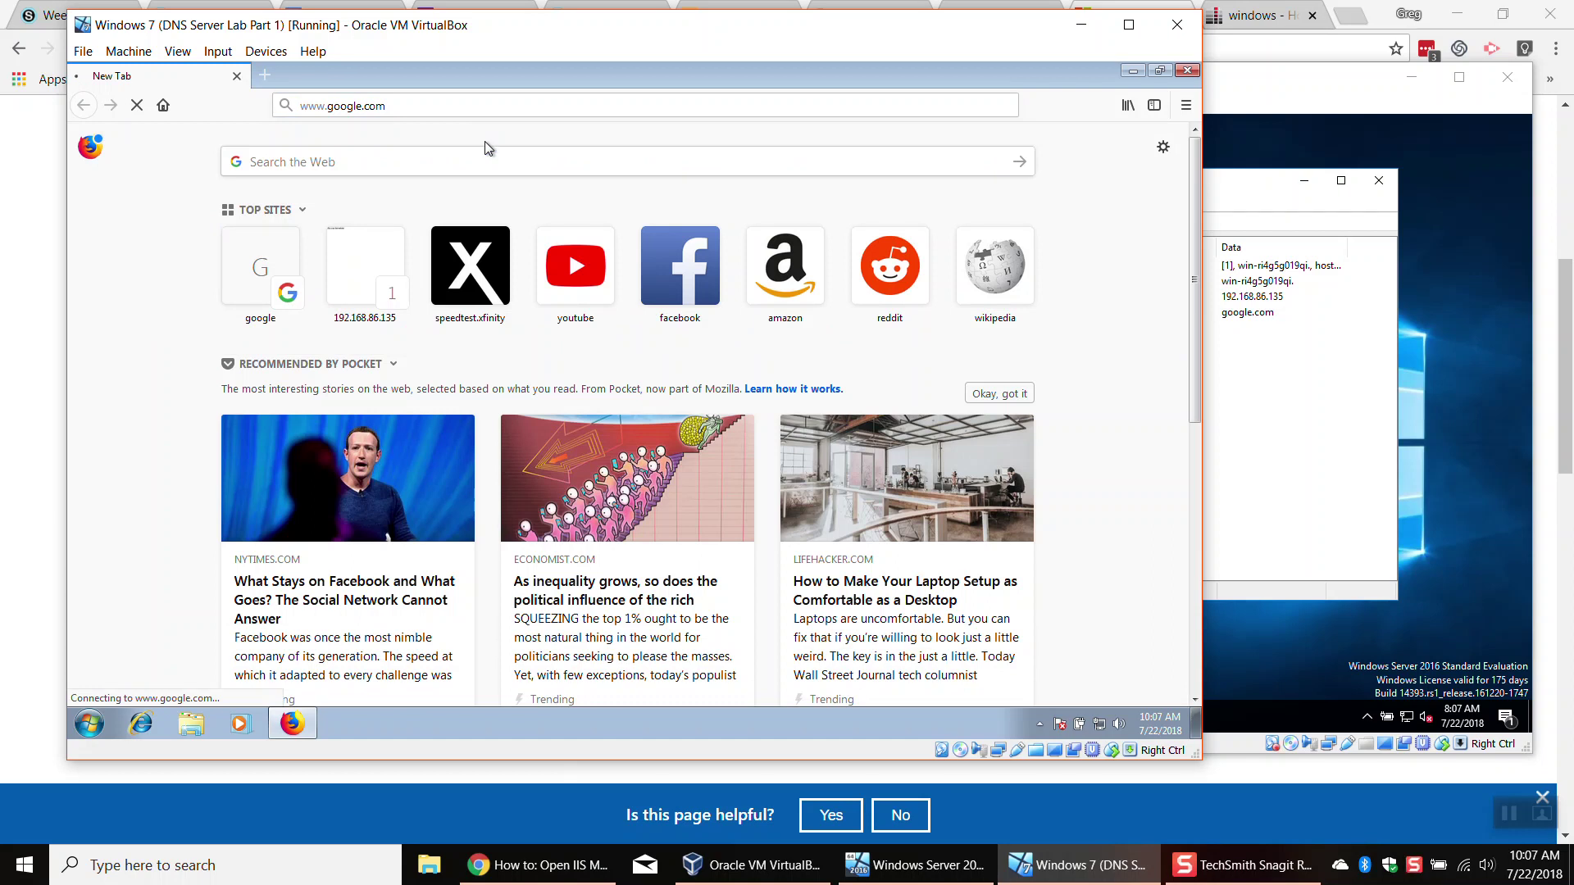
pyautogui.click(1187, 70)
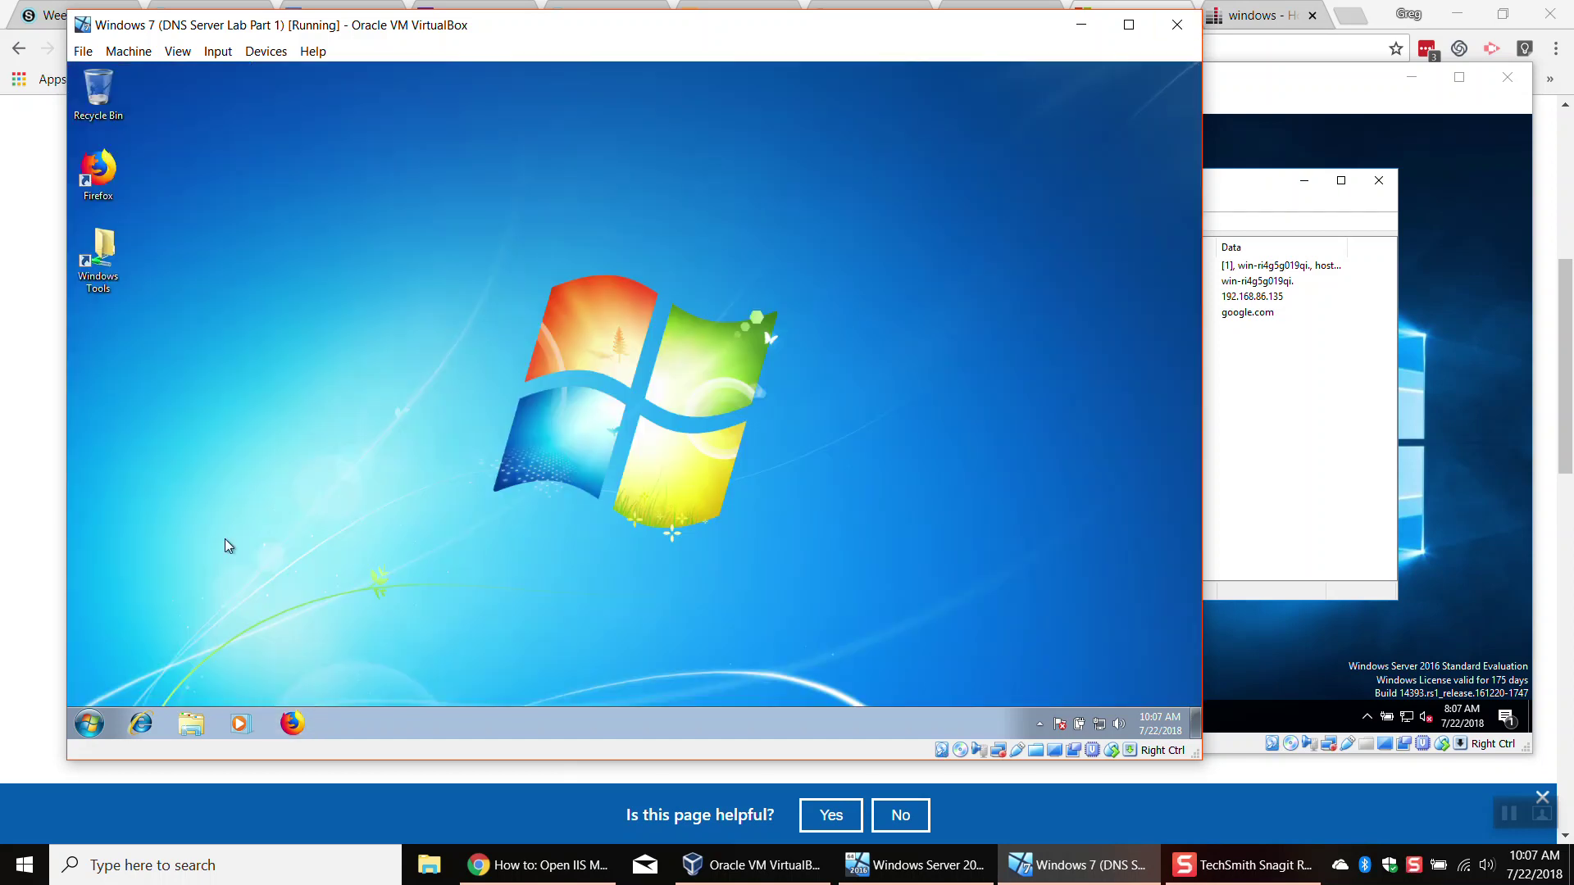
# Step: Restart the Windows 7 guest from the Start menu and relaunch Firefox once the desktop returns
pyautogui.click(88, 723)
pyautogui.moveTo(352, 683)
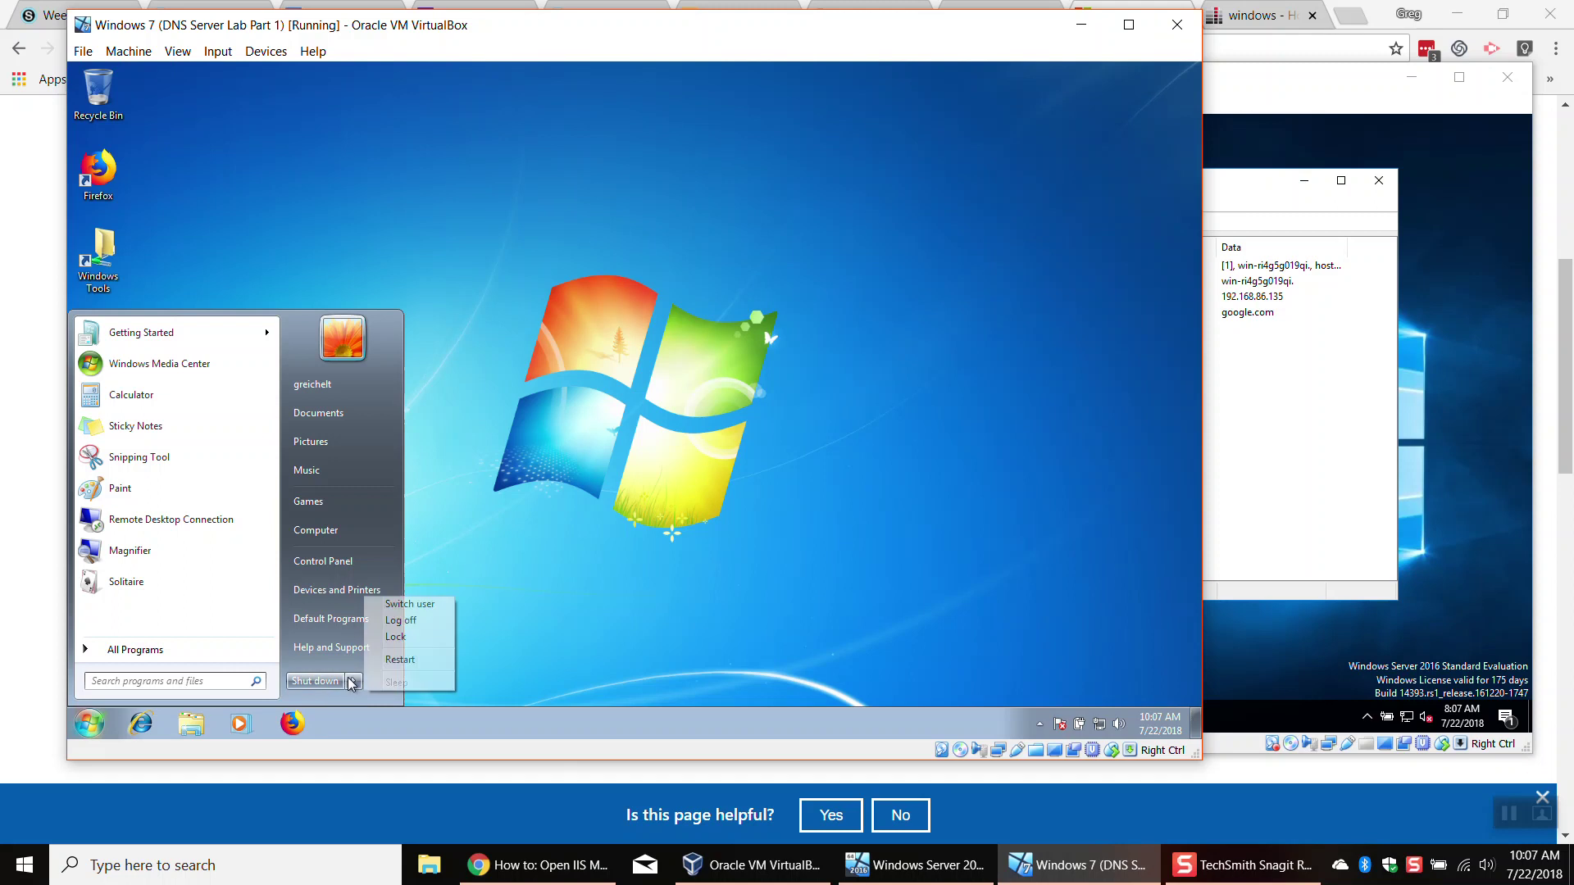
pyautogui.click(425, 661)
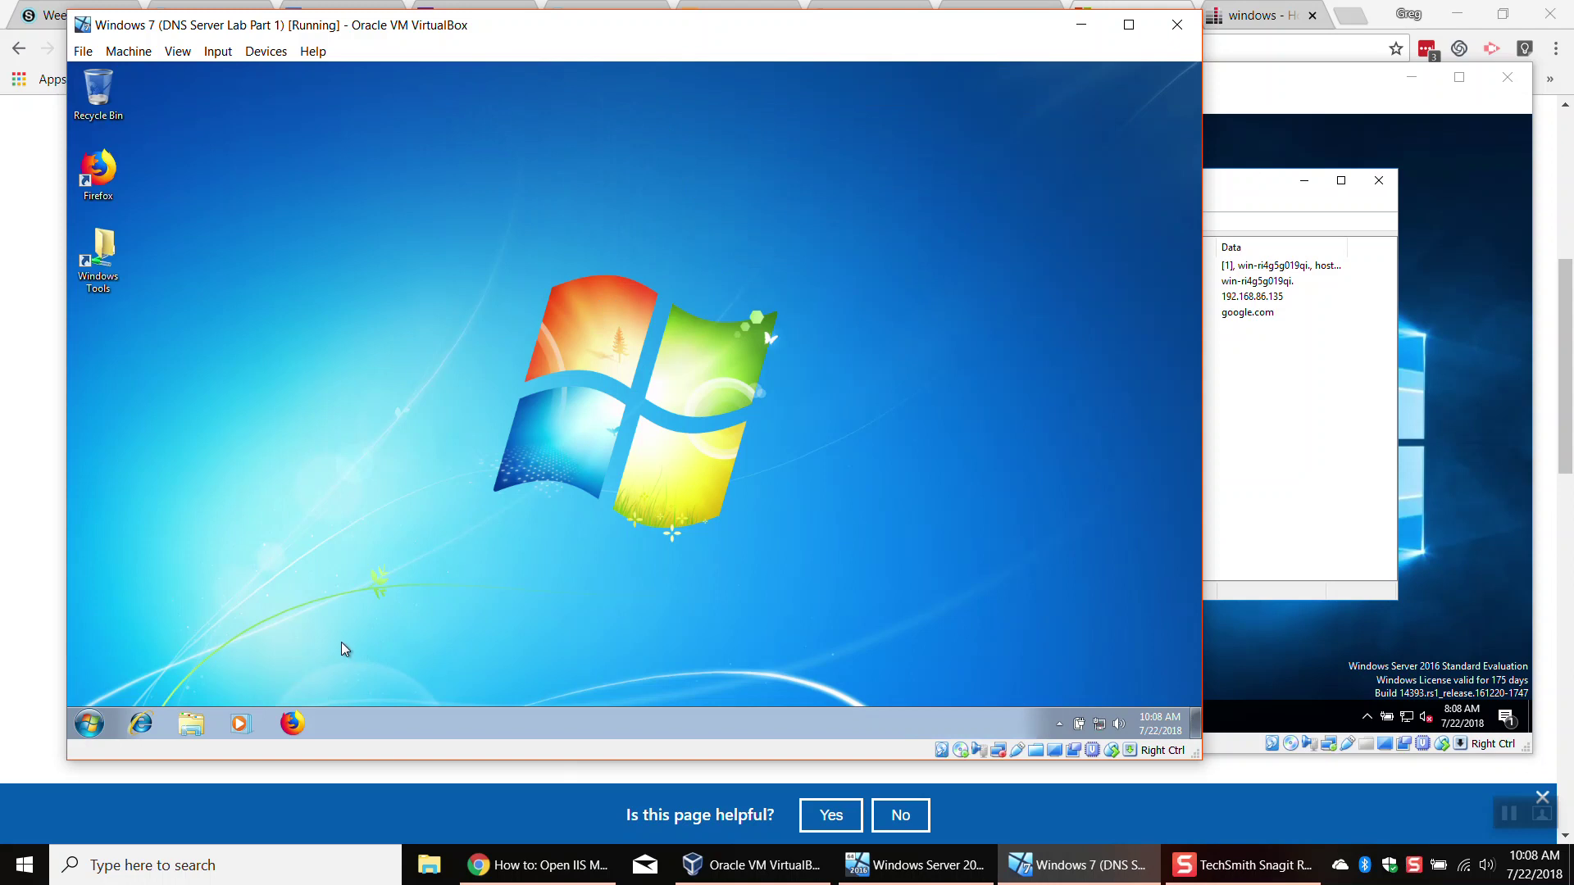
pyautogui.click(291, 724)
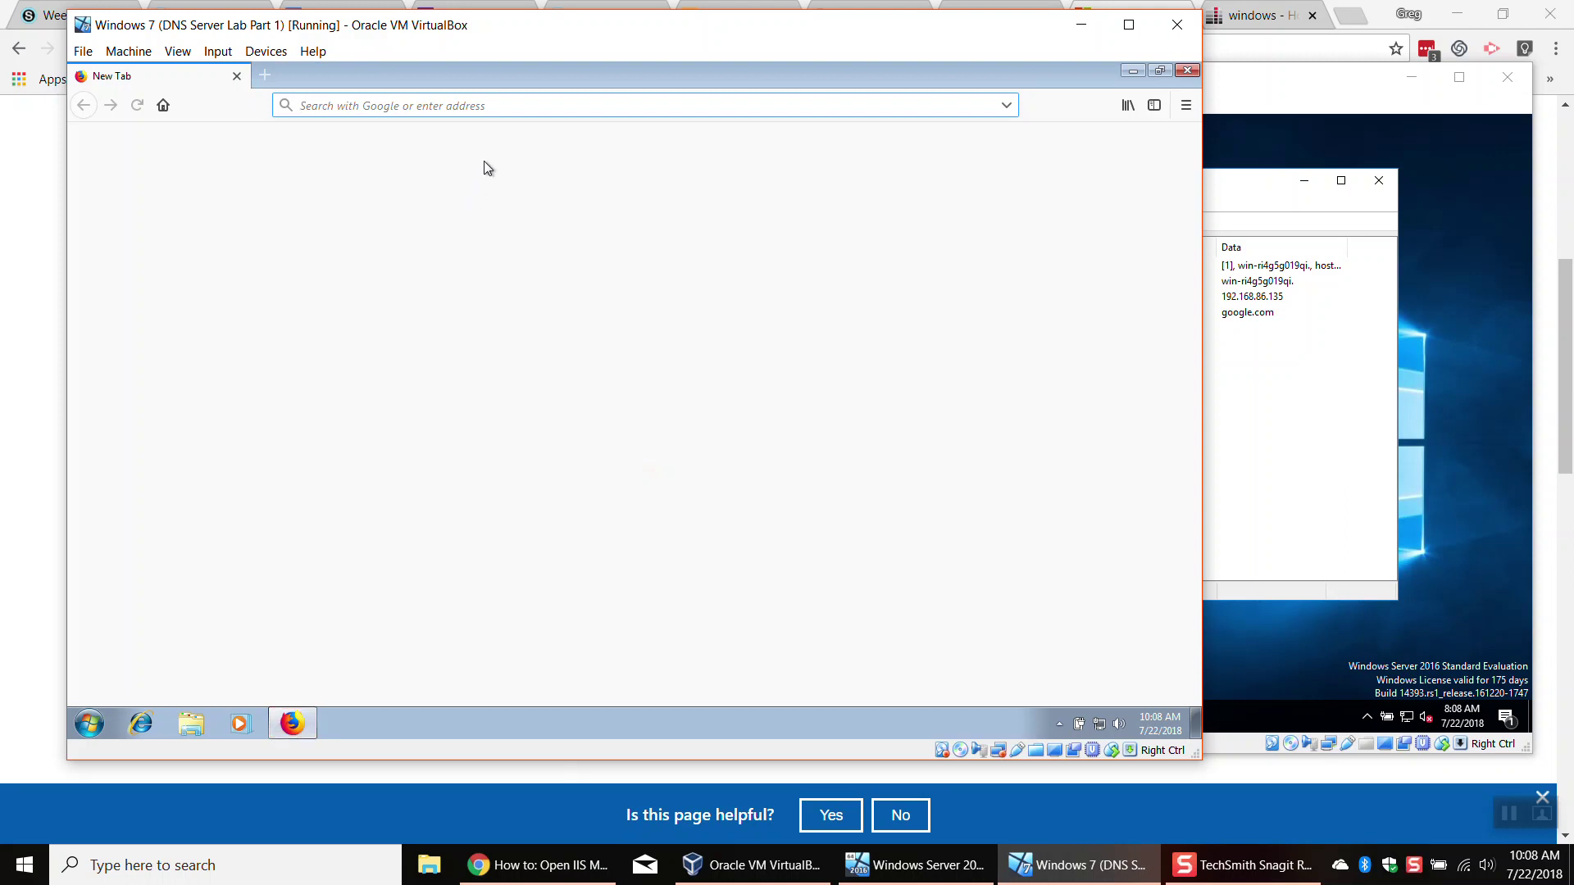
# Step: Load google.com in Firefox, then try the mistyped address yahool.com
pyautogui.write('google.com')
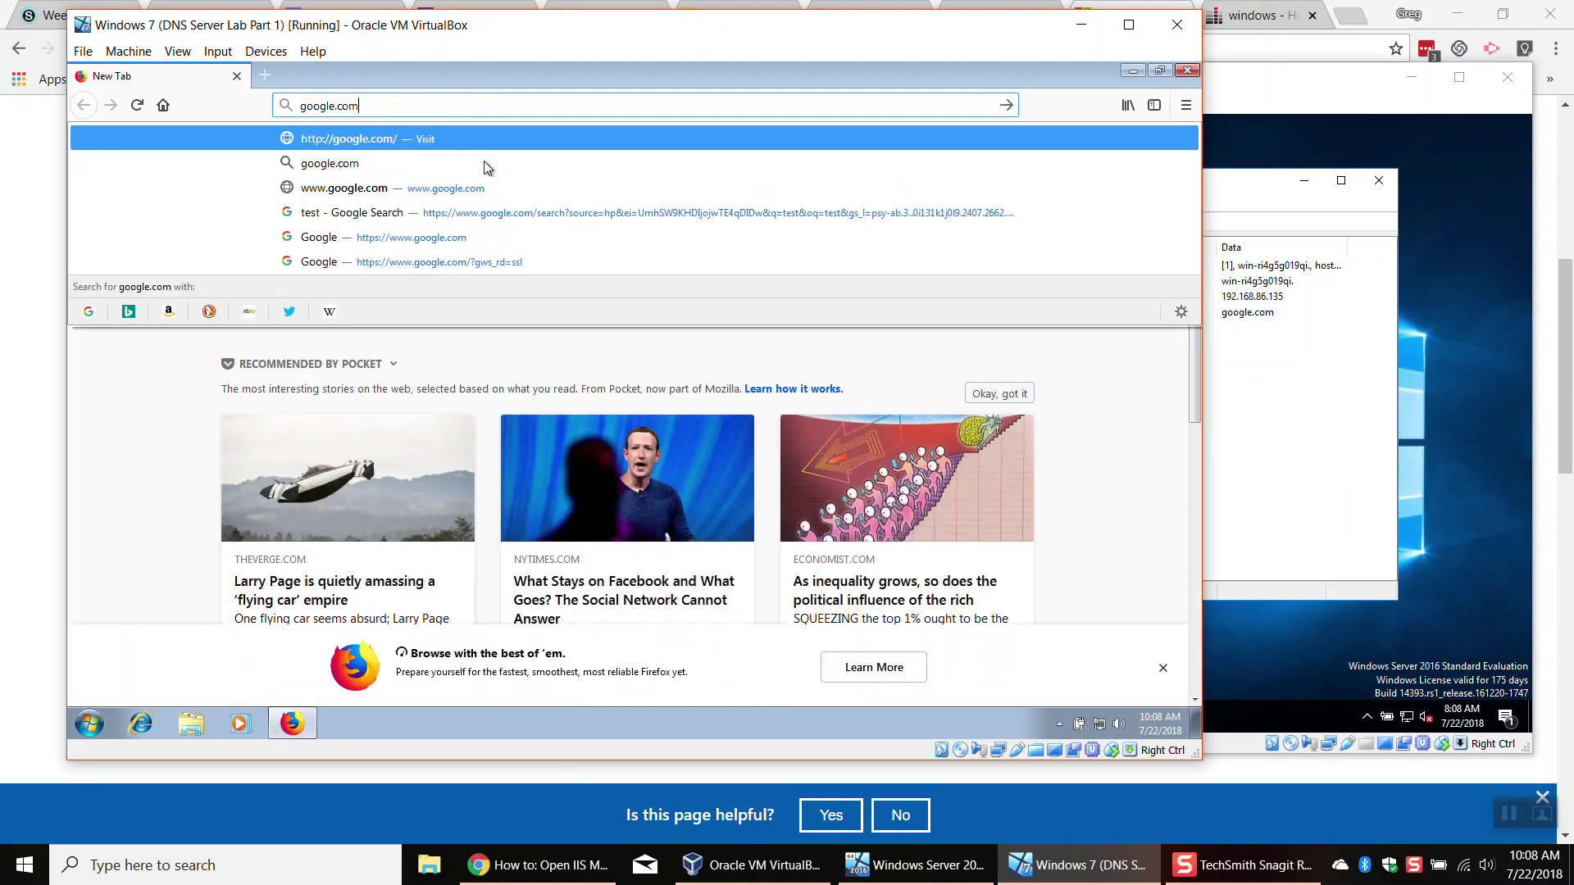
pyautogui.press('Return')
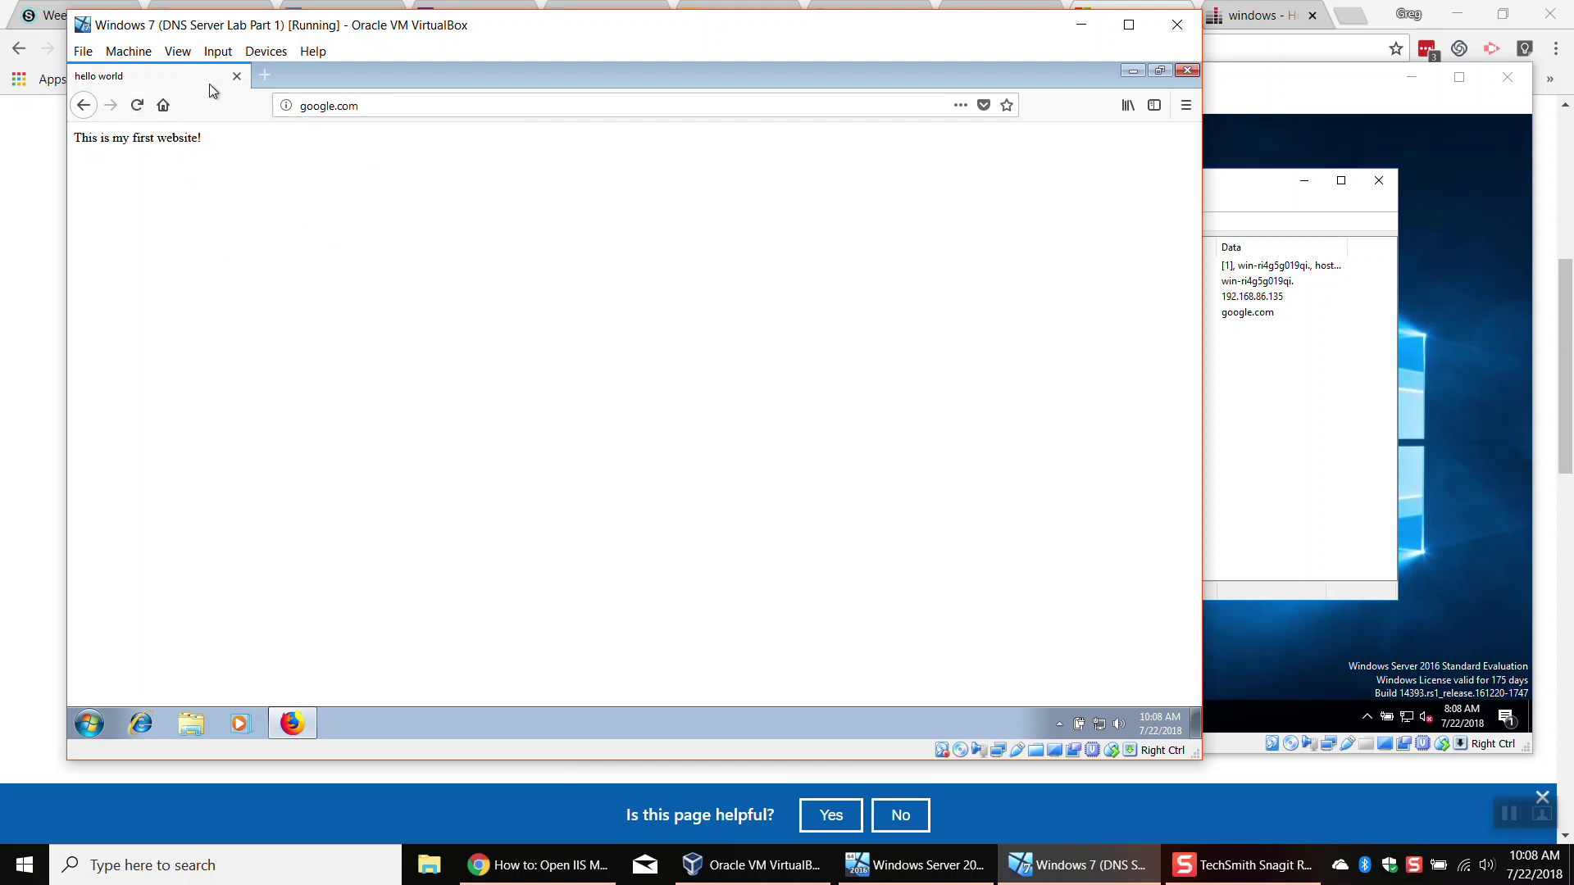
pyautogui.click(368, 112)
pyautogui.write('yaho')
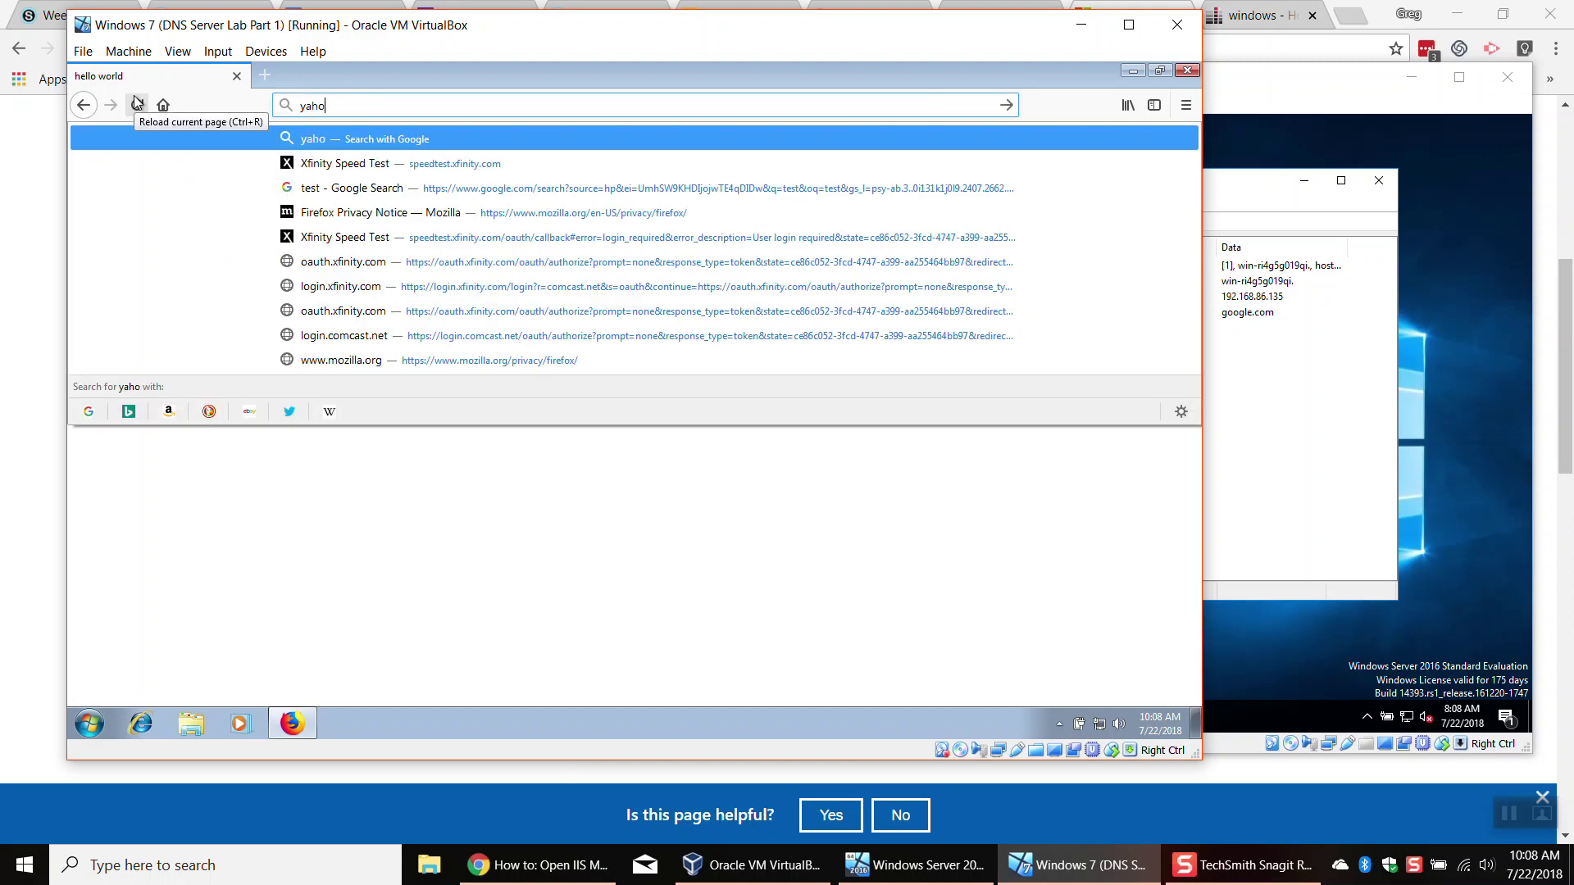
pyautogui.write('ol.com')
pyautogui.press('Return')
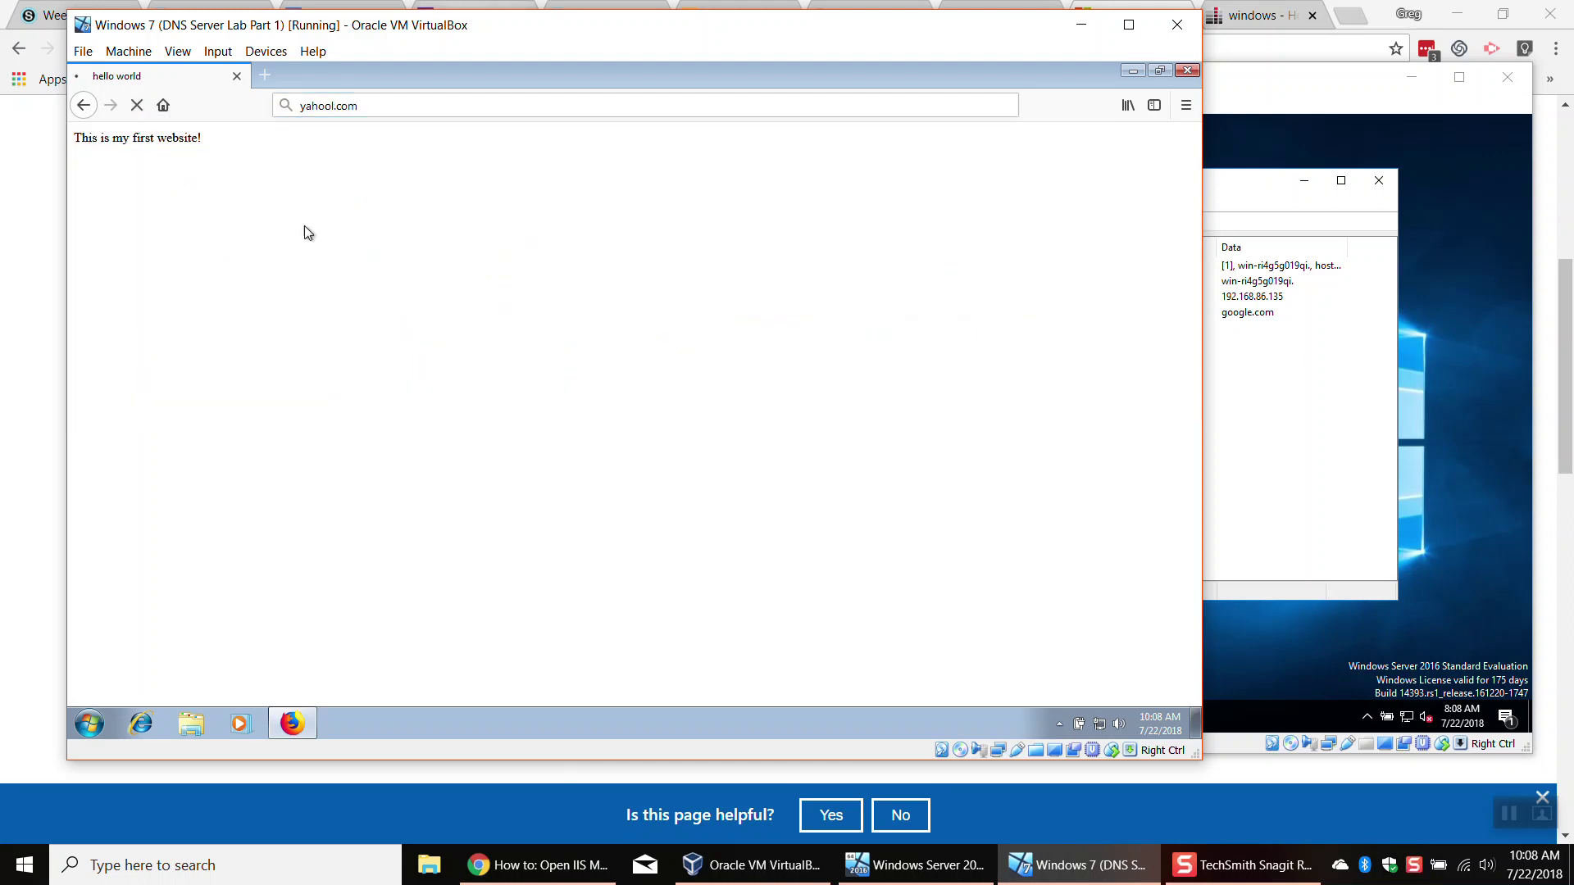
# Step: Load yahoo.com and open the Tiger Tracker article
pyautogui.hotkey('ctrl', 'l')
pyautogui.write('ta')
pyautogui.press('BackSpace')
pyautogui.press('BackSpace')
pyautogui.write('yahoo.com')
pyautogui.press('Return')
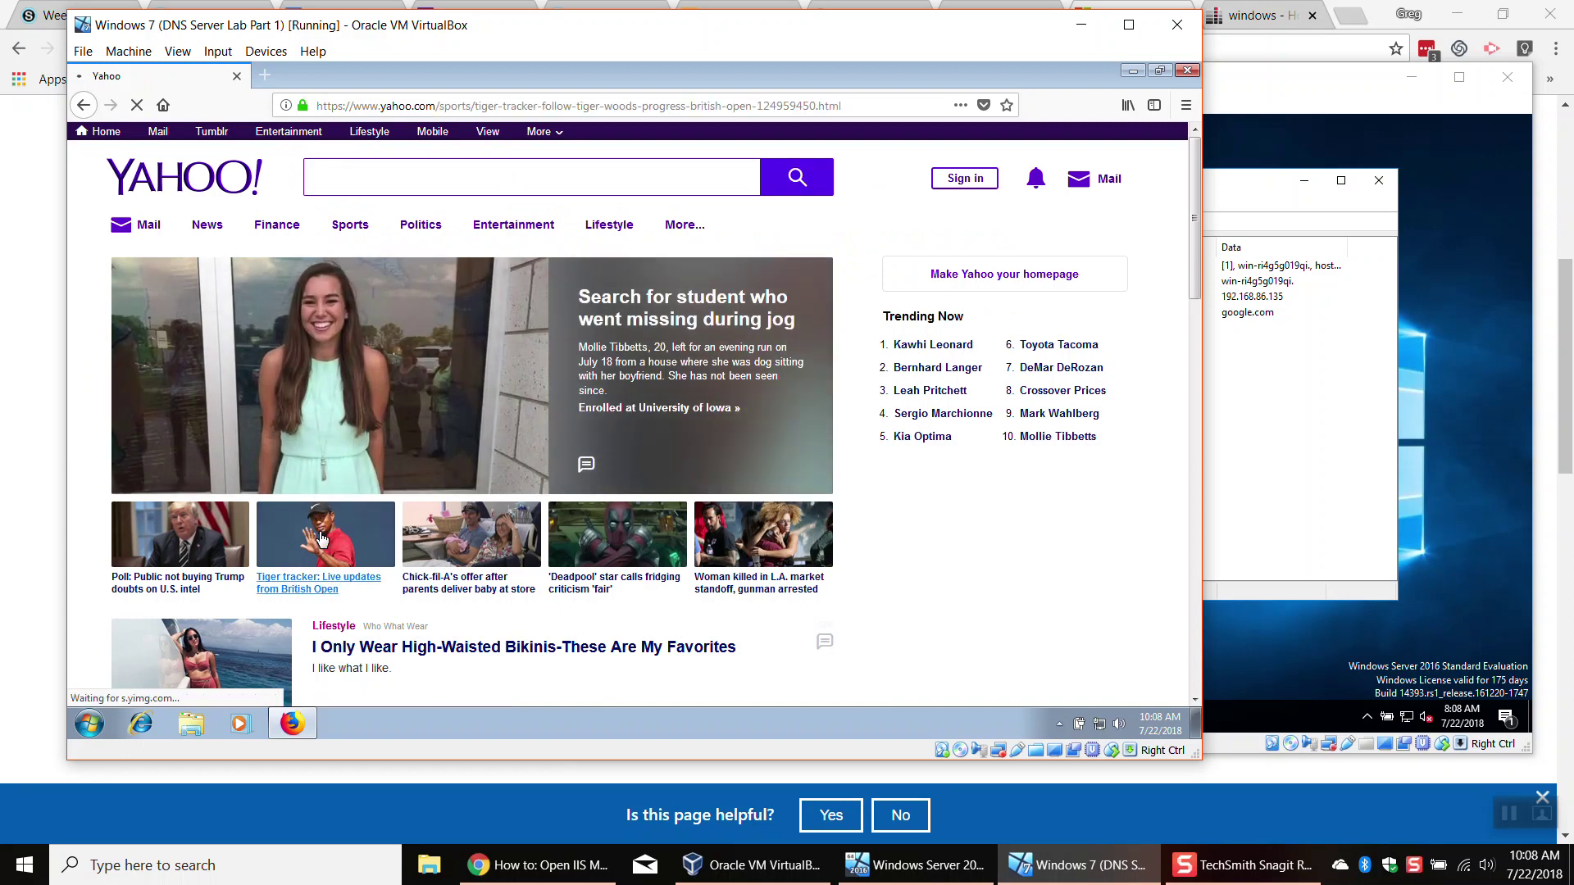
pyautogui.click(319, 539)
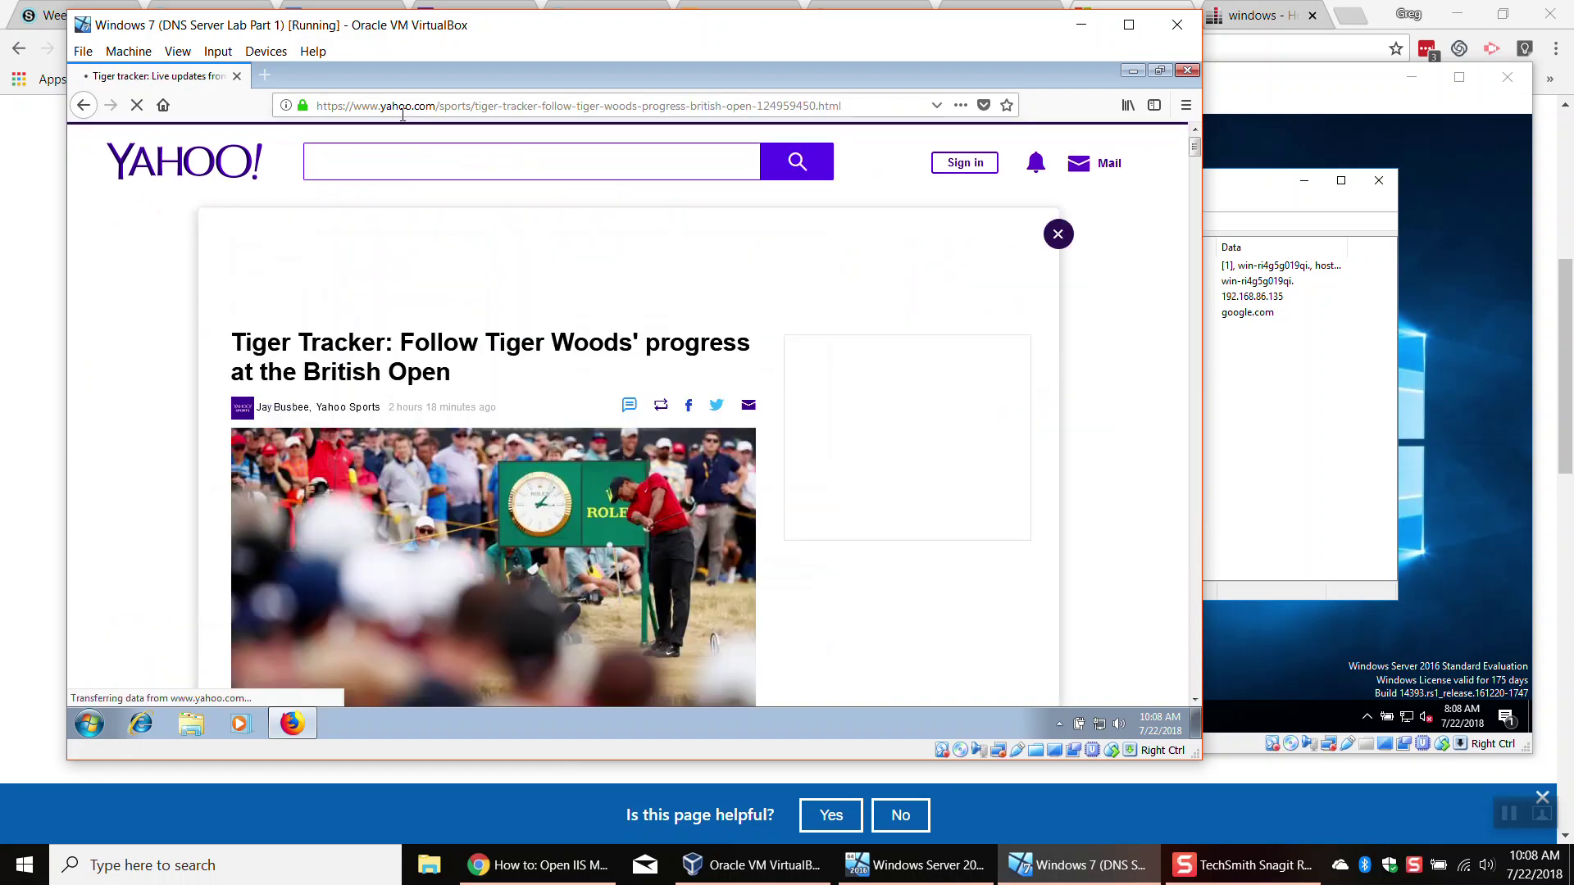
# Step: Replace the article address with google.com and load it again
pyautogui.click(402, 111)
pyautogui.write('ww')
pyautogui.press('BackSpace')
pyautogui.press('BackSpace')
pyautogui.write('google.com')
pyautogui.press('Return')
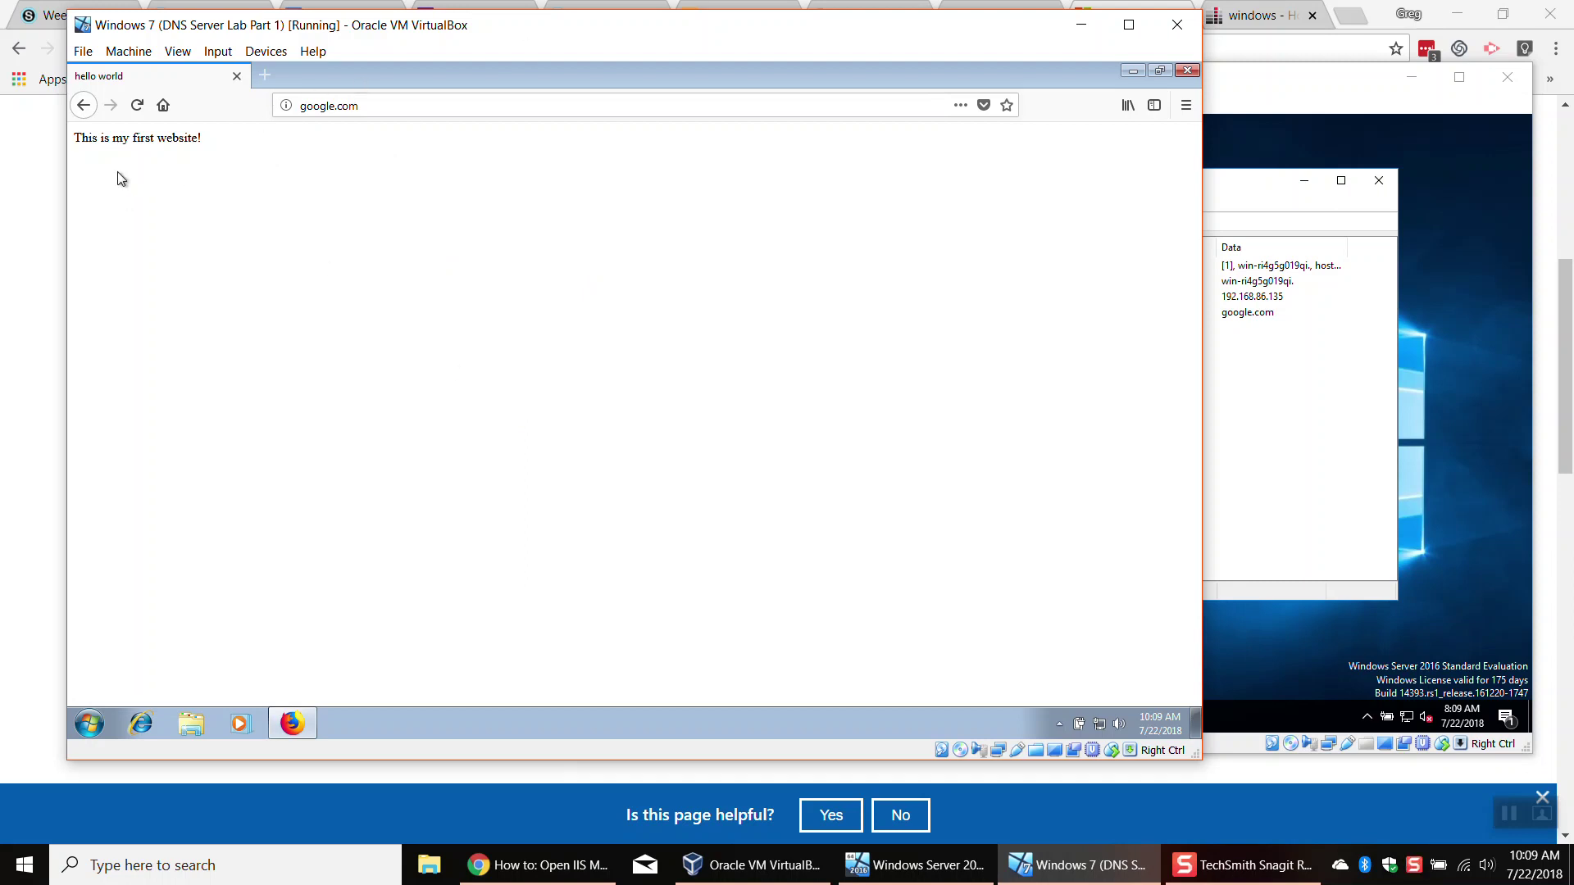
# Step: Select the google.com address, then close Firefox in the Windows 7 guest
pyautogui.click(357, 105)
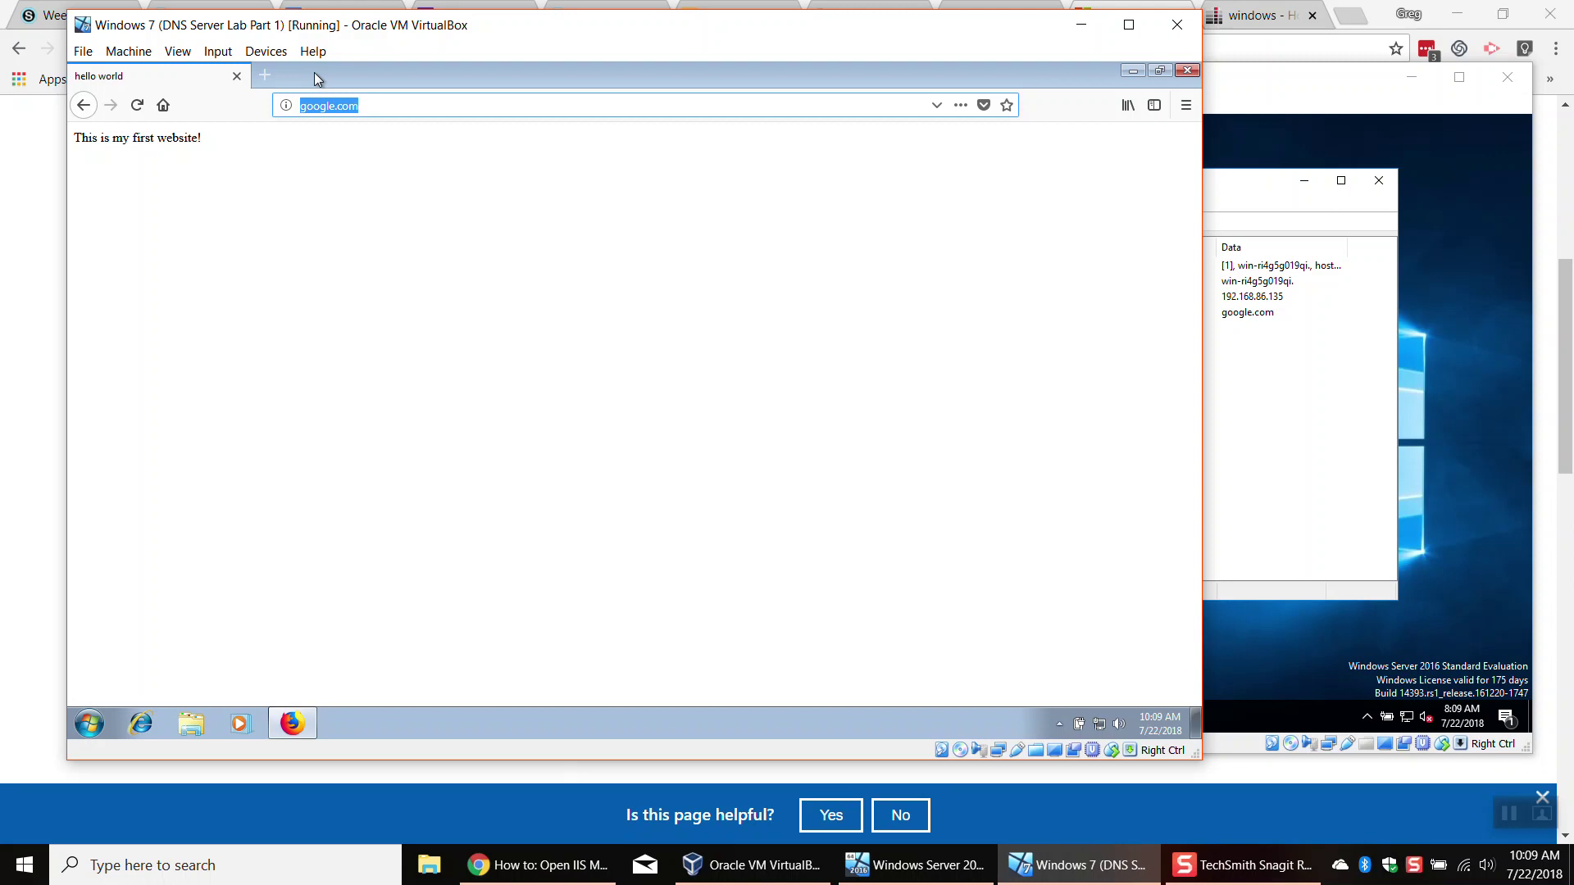
pyautogui.click(1187, 70)
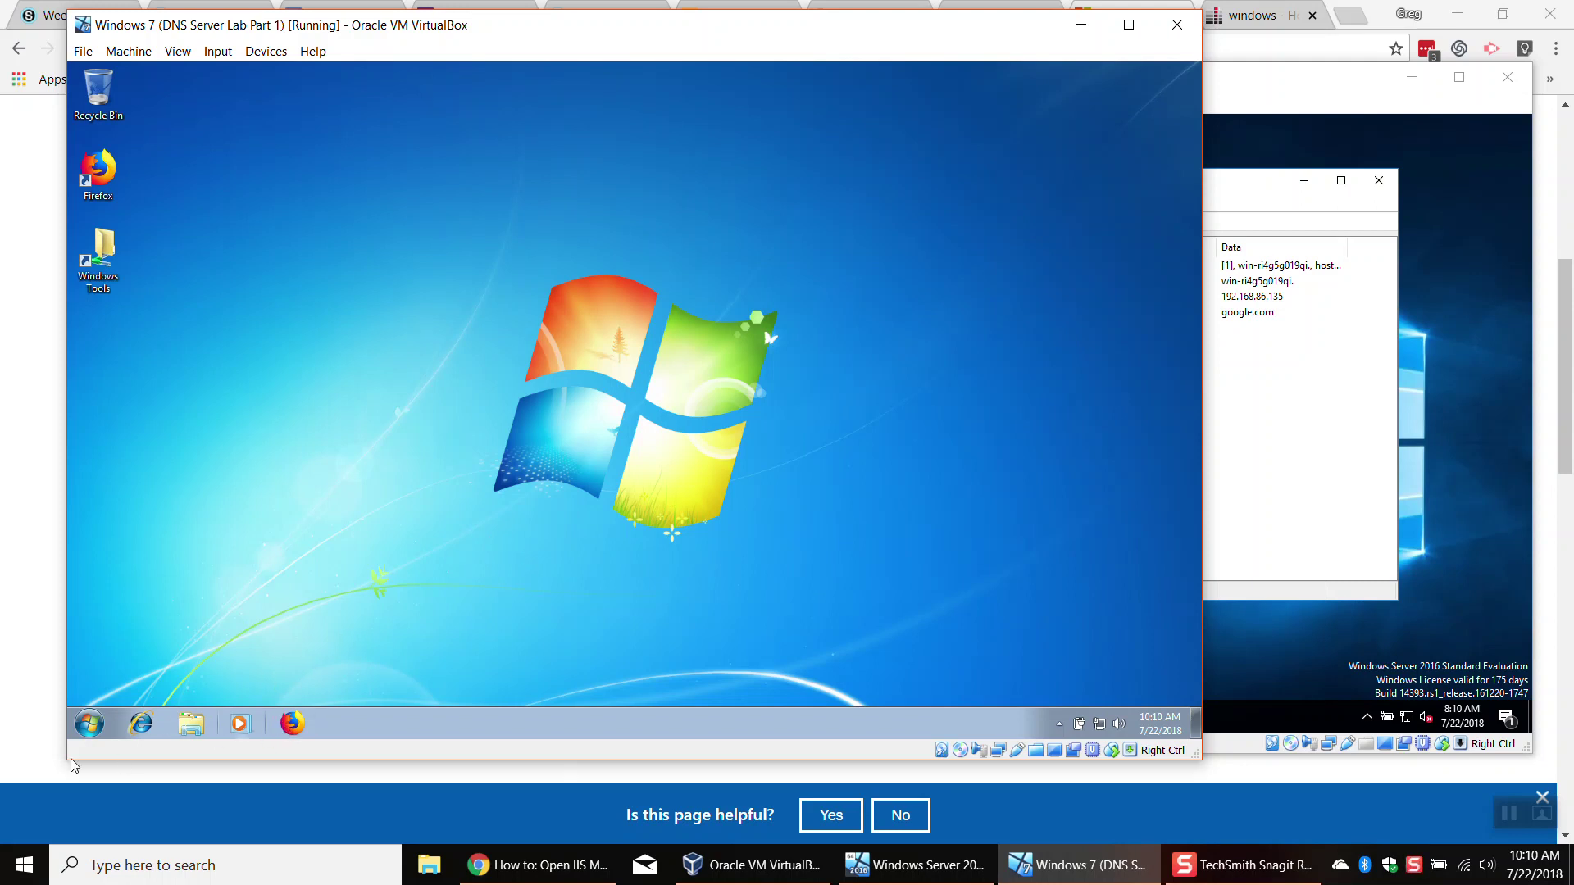
# Step: Launch Internet Explorer, postpone its setup, maximize it and close the extra connecting tab
pyautogui.click(140, 722)
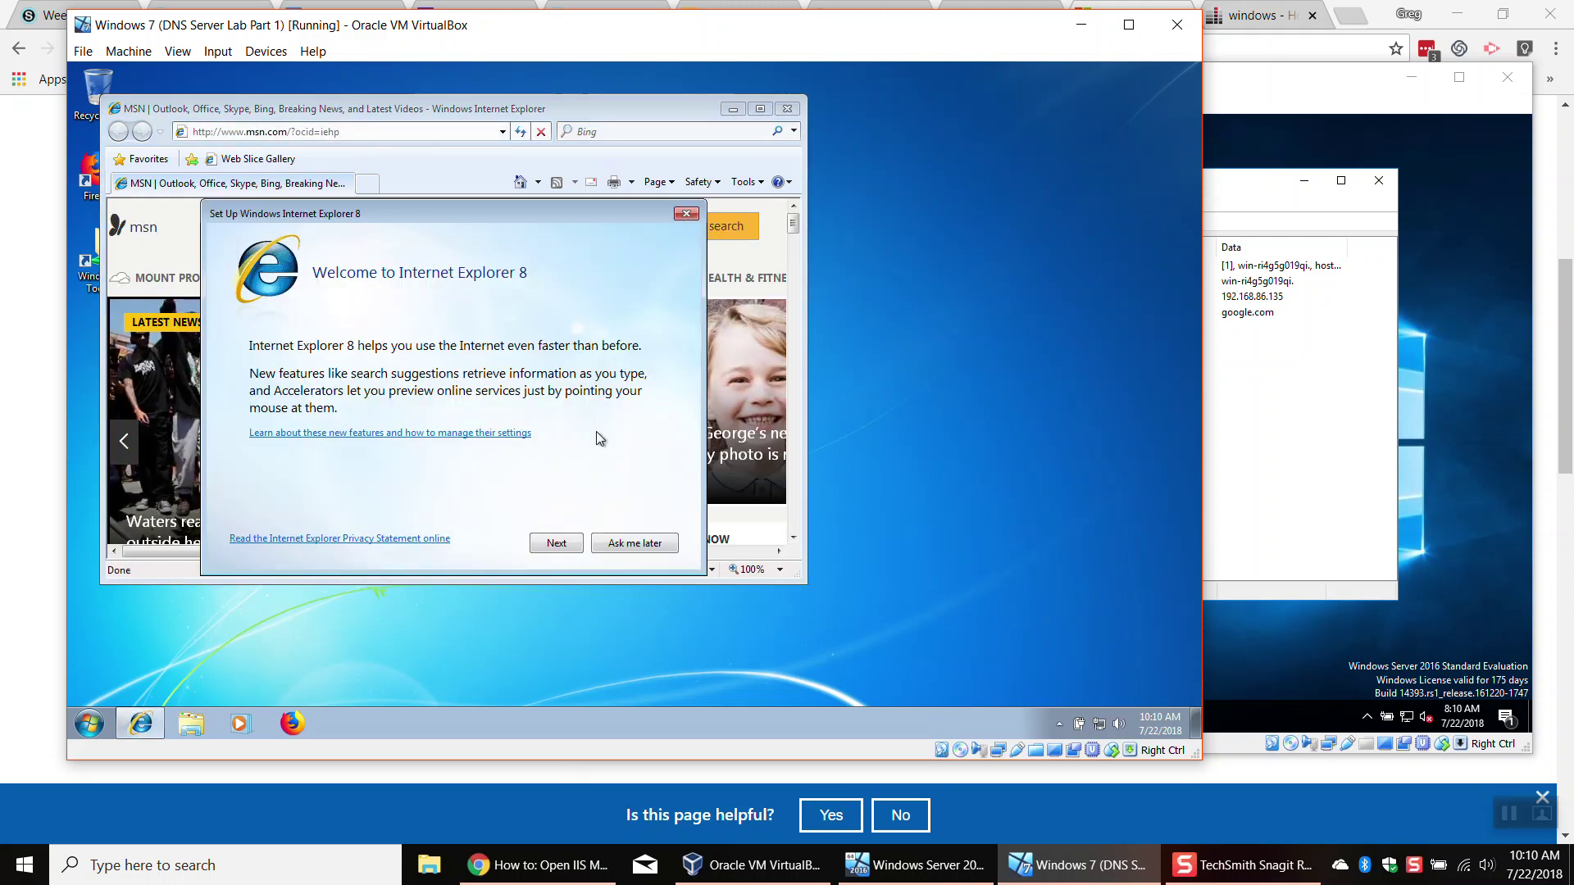
pyautogui.click(635, 542)
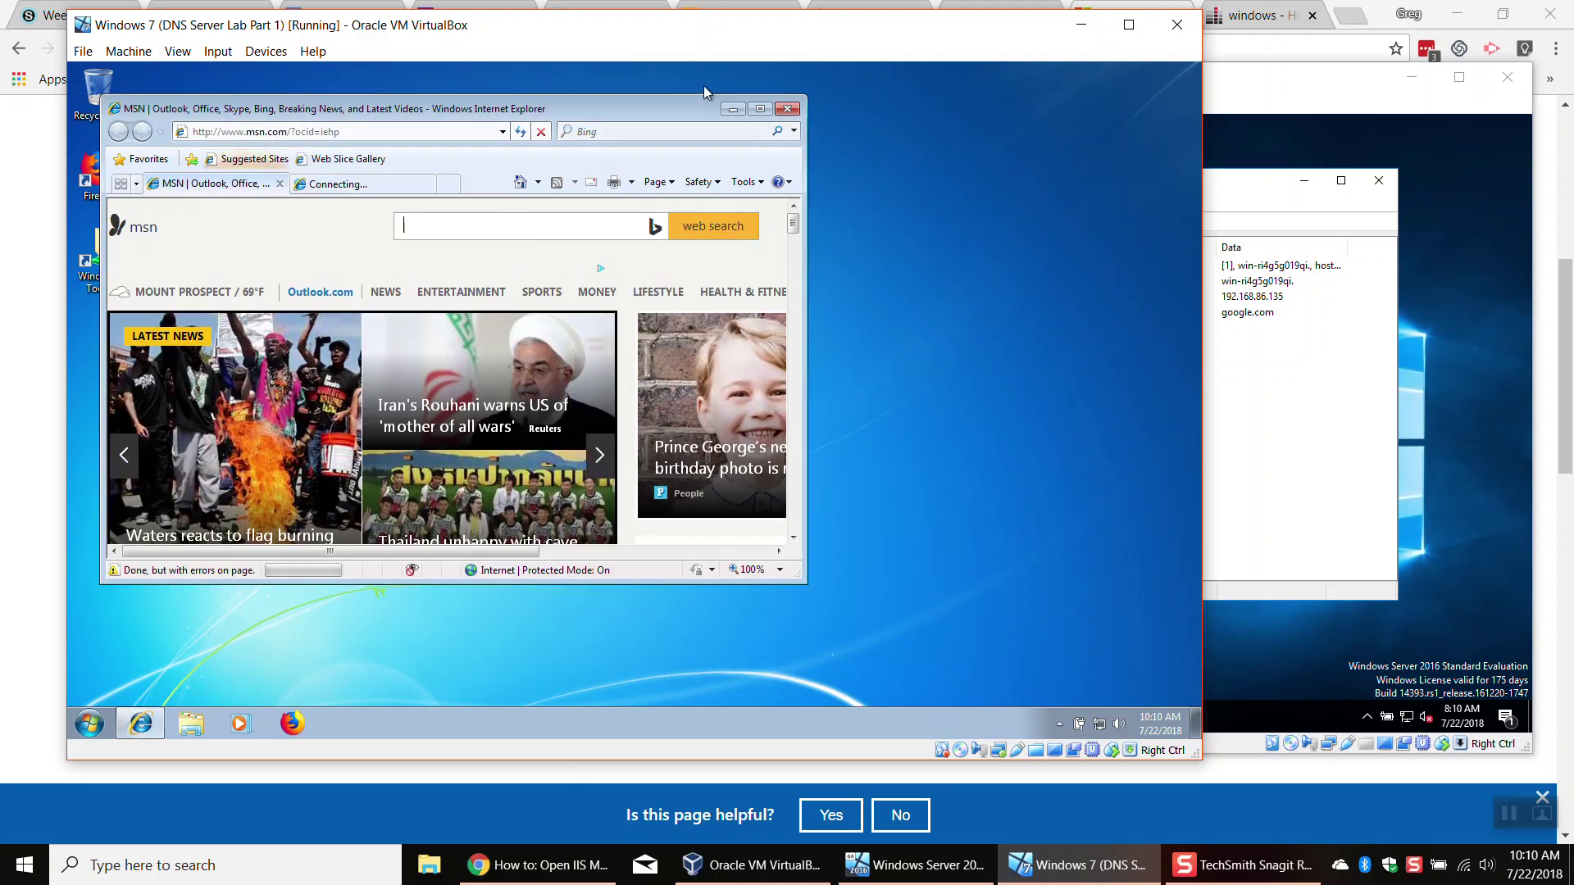
pyautogui.click(760, 109)
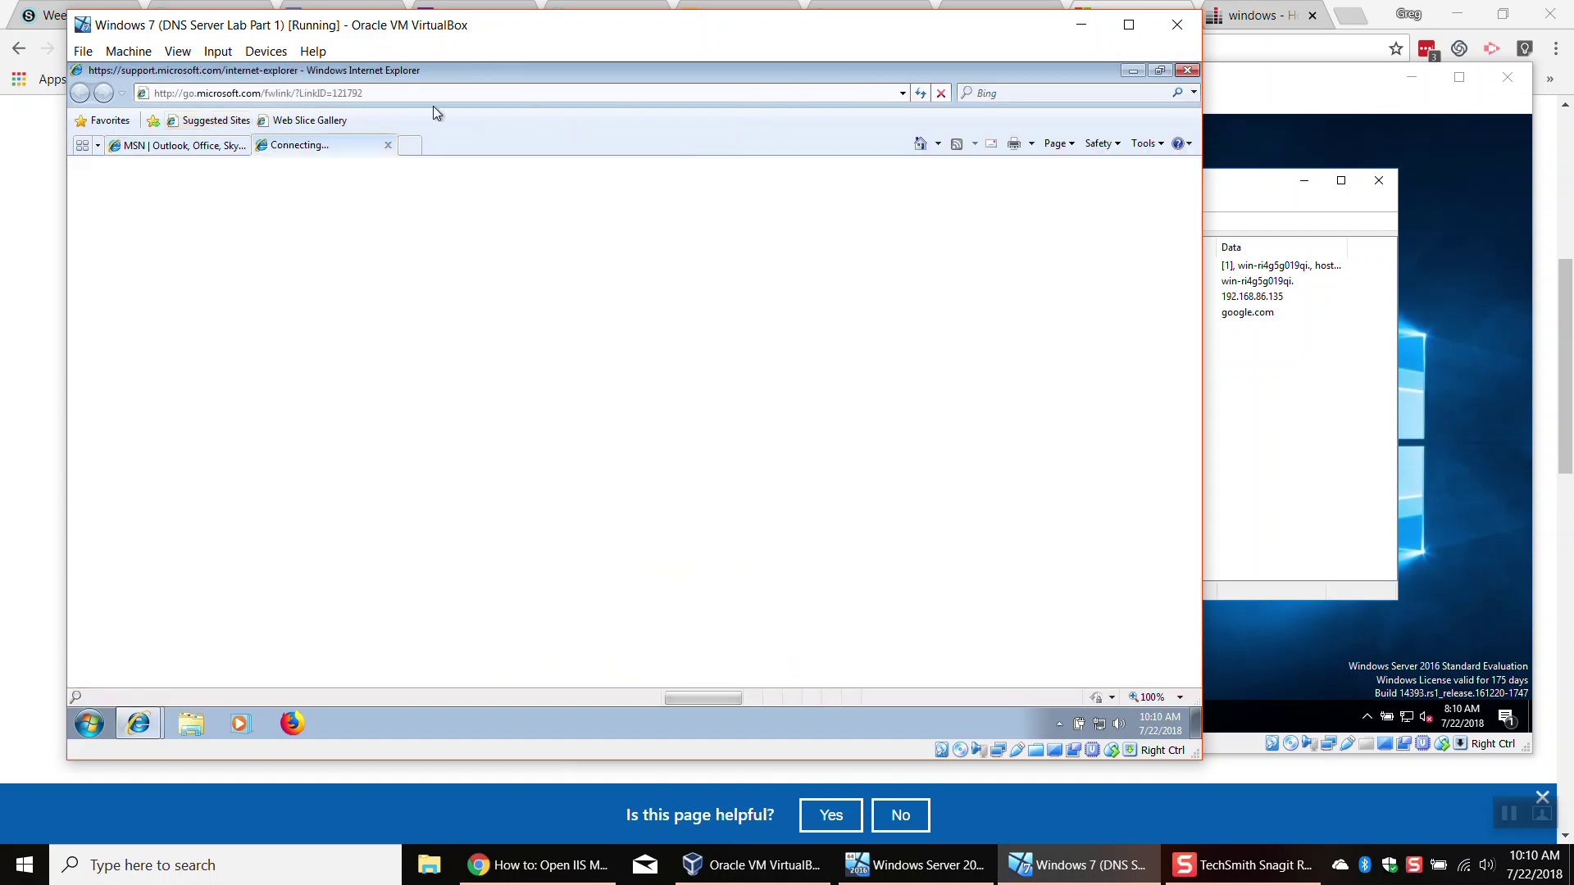
pyautogui.click(387, 145)
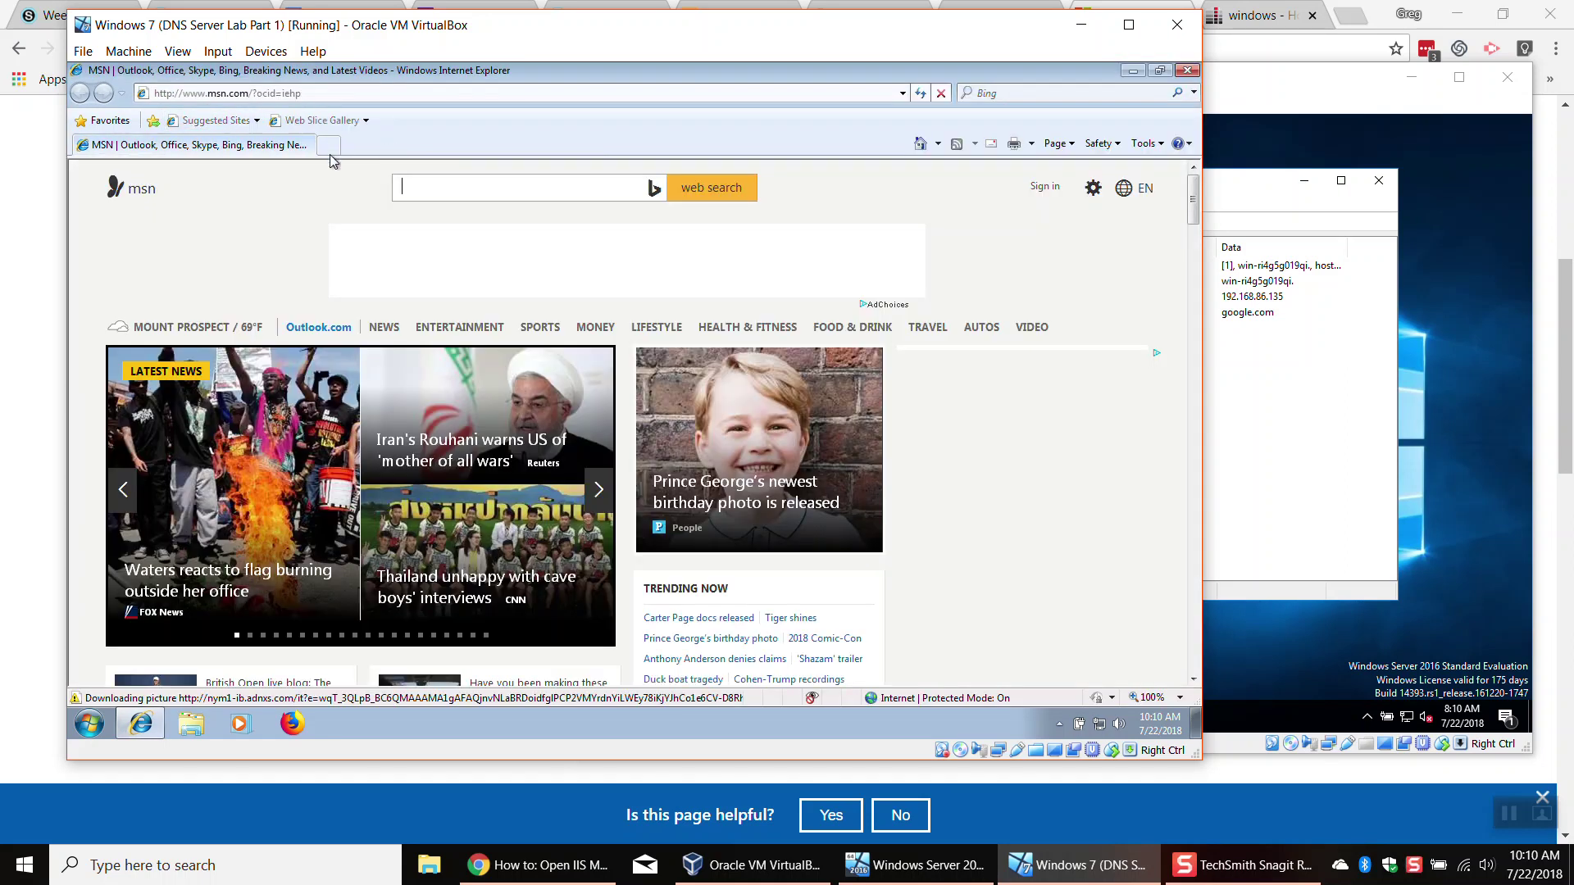
# Step: Load yahoo.com, then google.com, in Internet Explorer's address bar
pyautogui.click(342, 93)
pyautogui.write('yahoo.c')
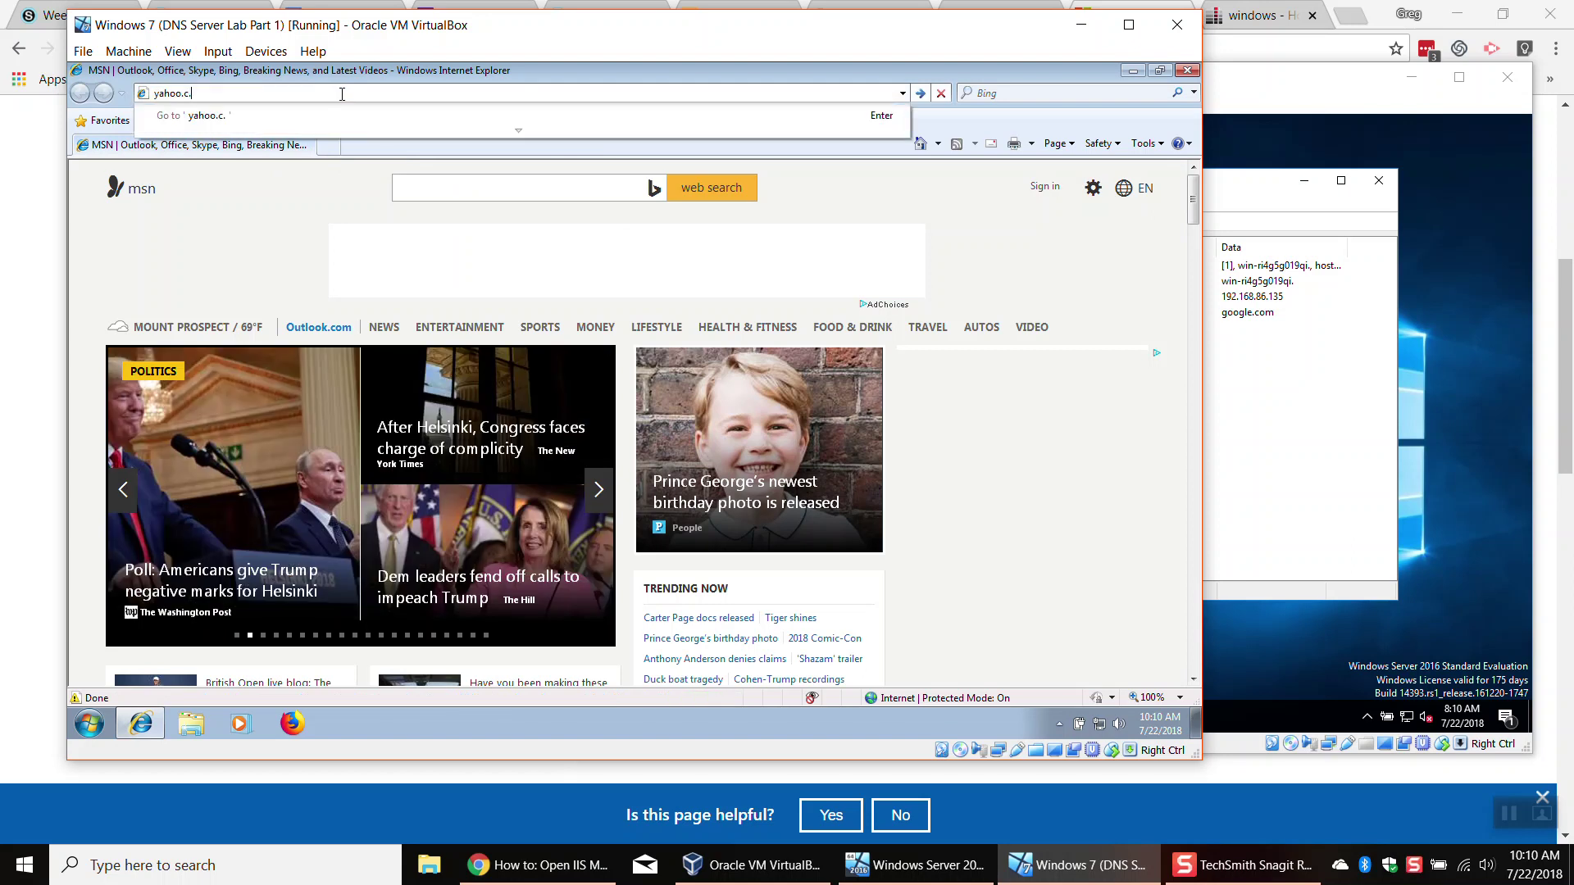
pyautogui.write('om')
pyautogui.press('Return')
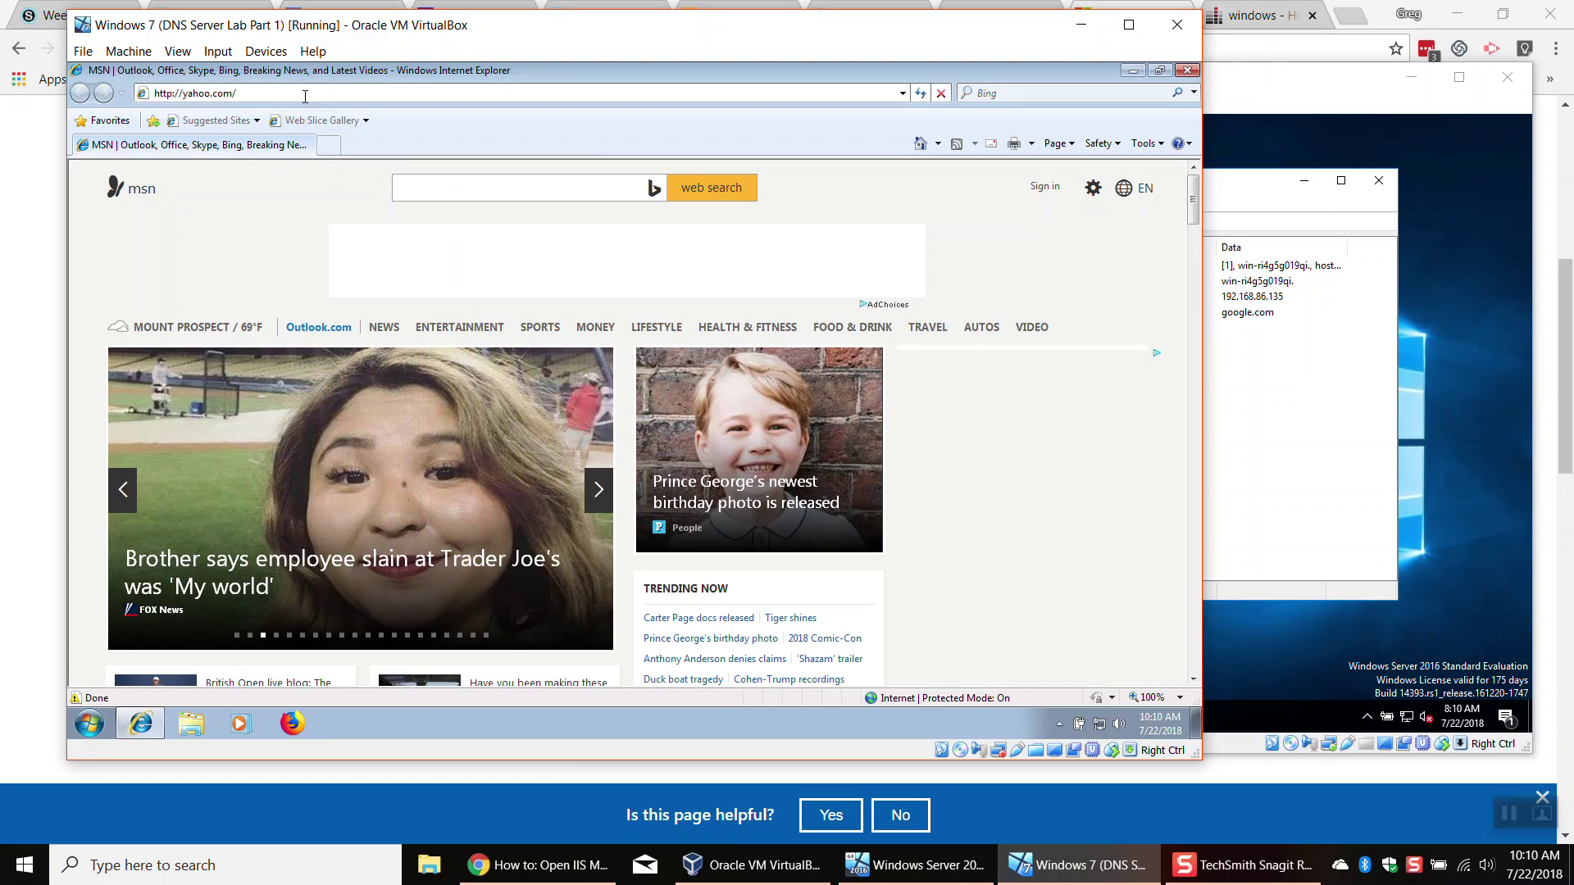
pyautogui.click(305, 96)
pyautogui.write('google.com')
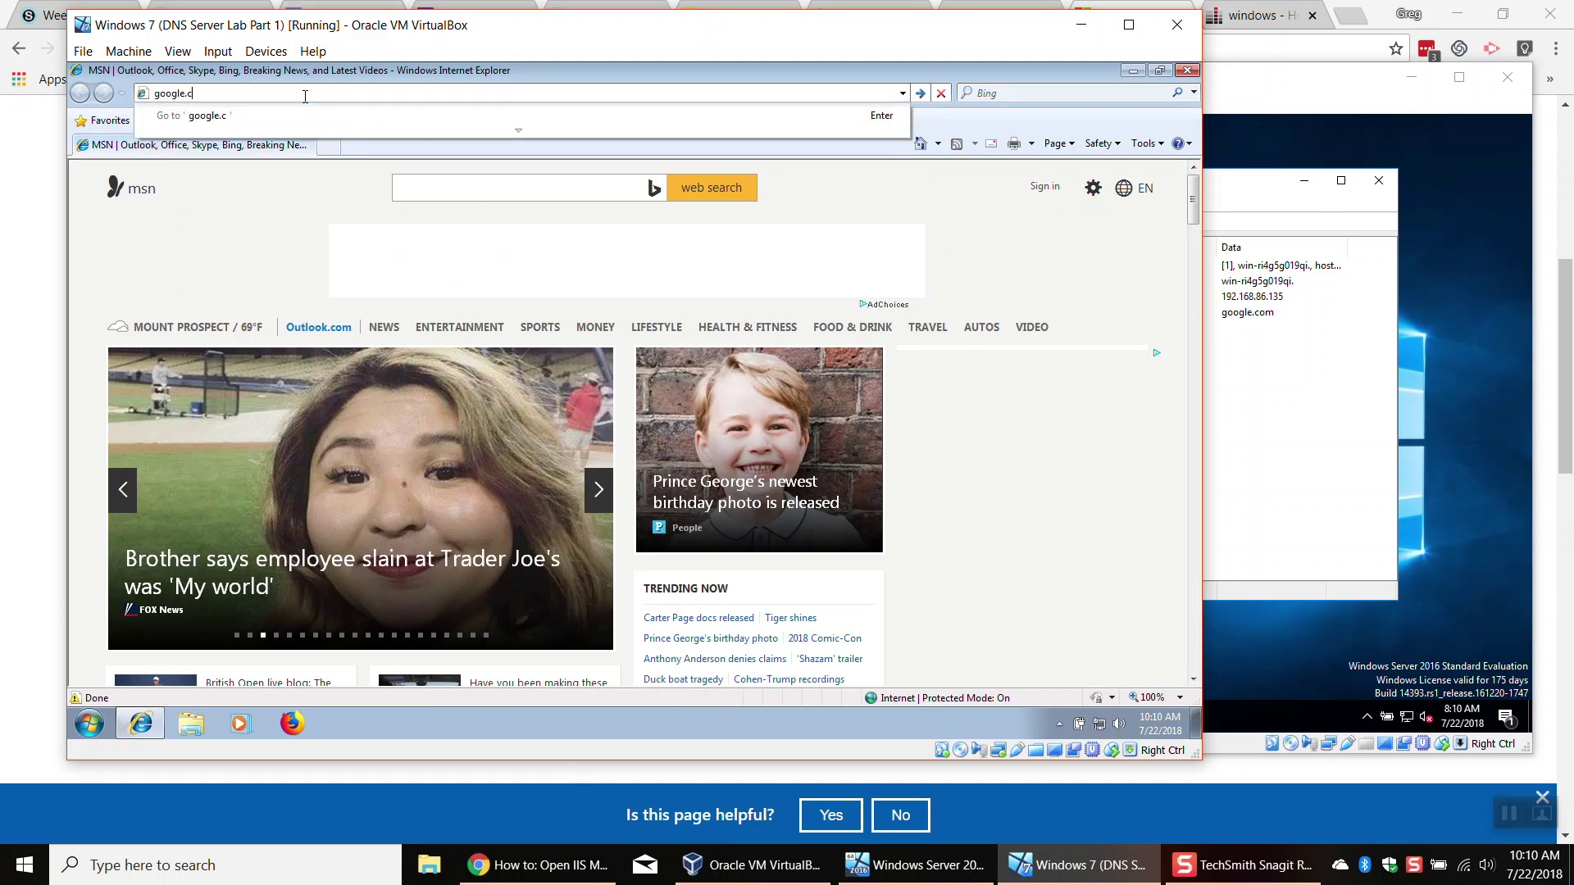
pyautogui.press('Return')
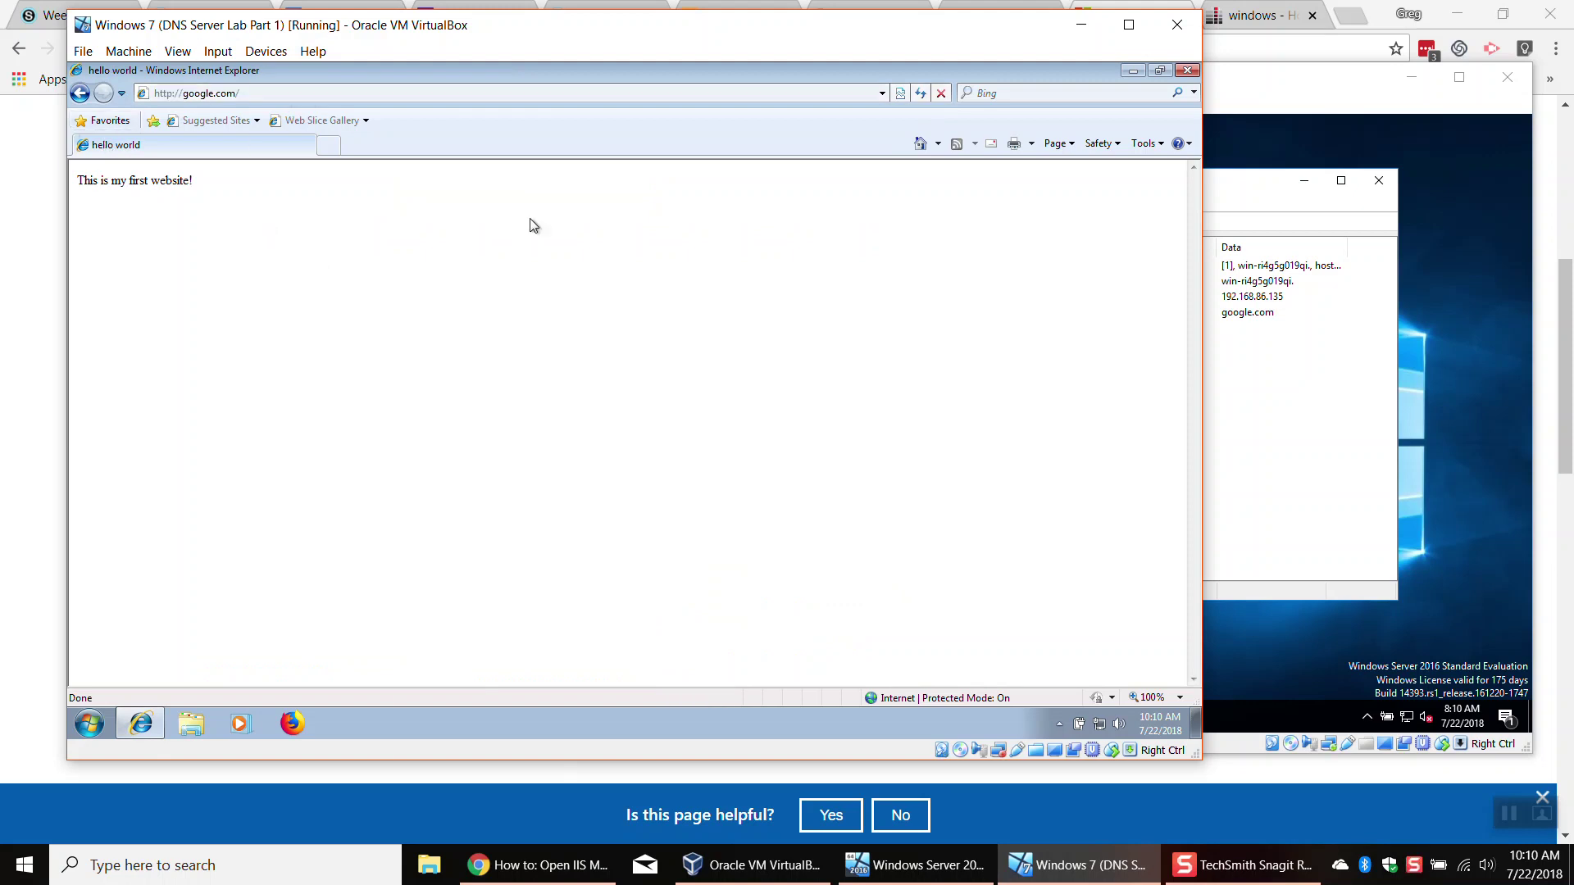
pyautogui.click(1015, 99)
pyautogui.write('google.com\\')
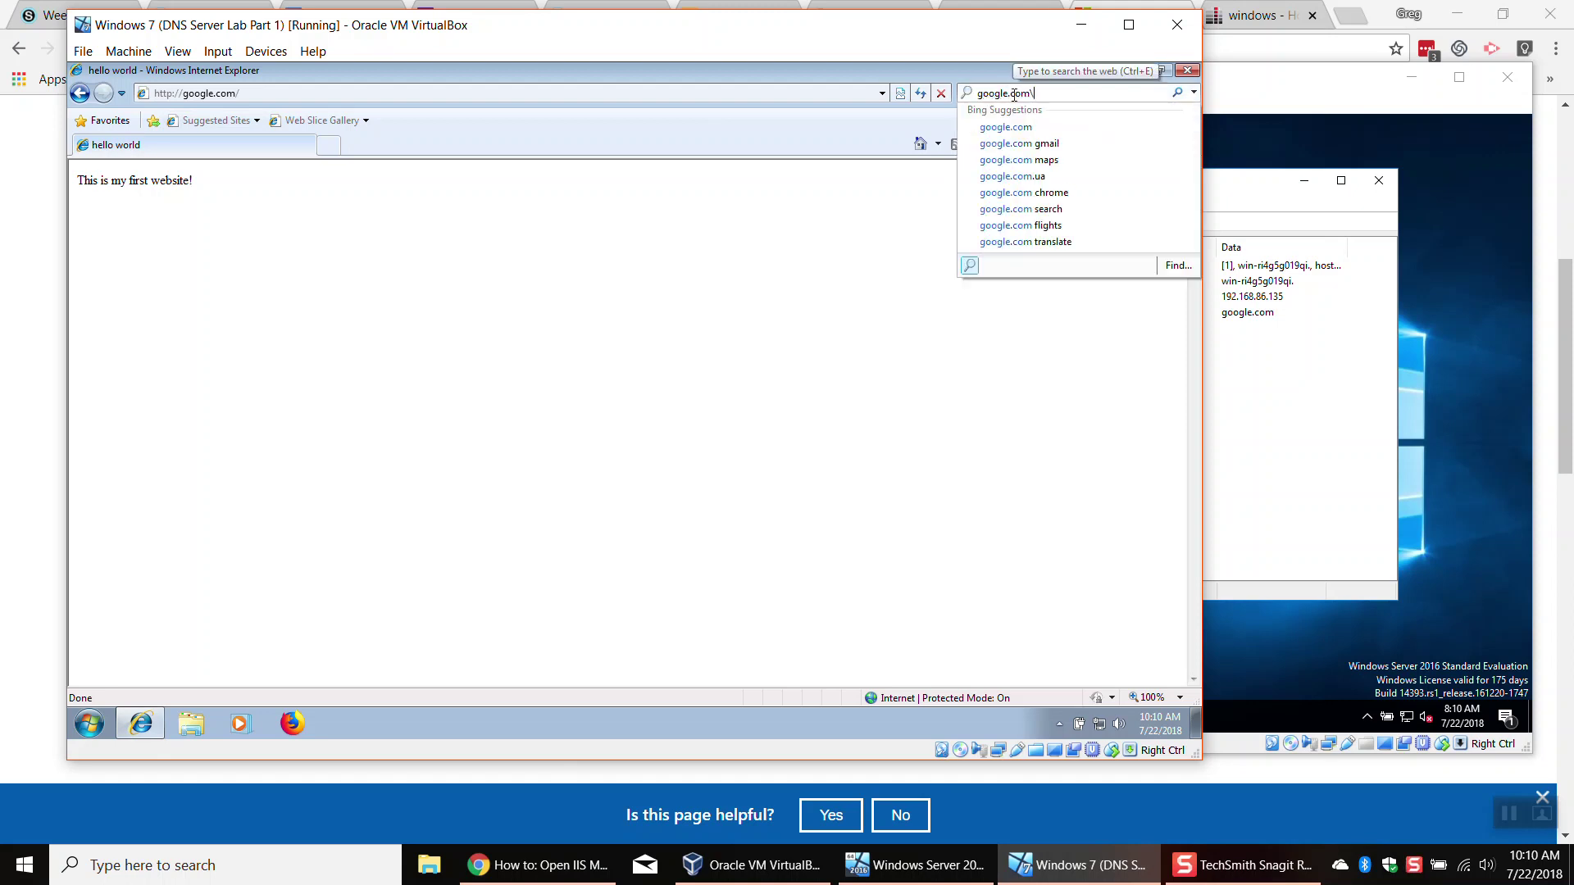
pyautogui.press('BackSpace')
pyautogui.press('BackSpace')
pyautogui.press('BackSpace')
pyautogui.press('BackSpace')
pyautogui.press('BackSpace')
pyautogui.press('Return')
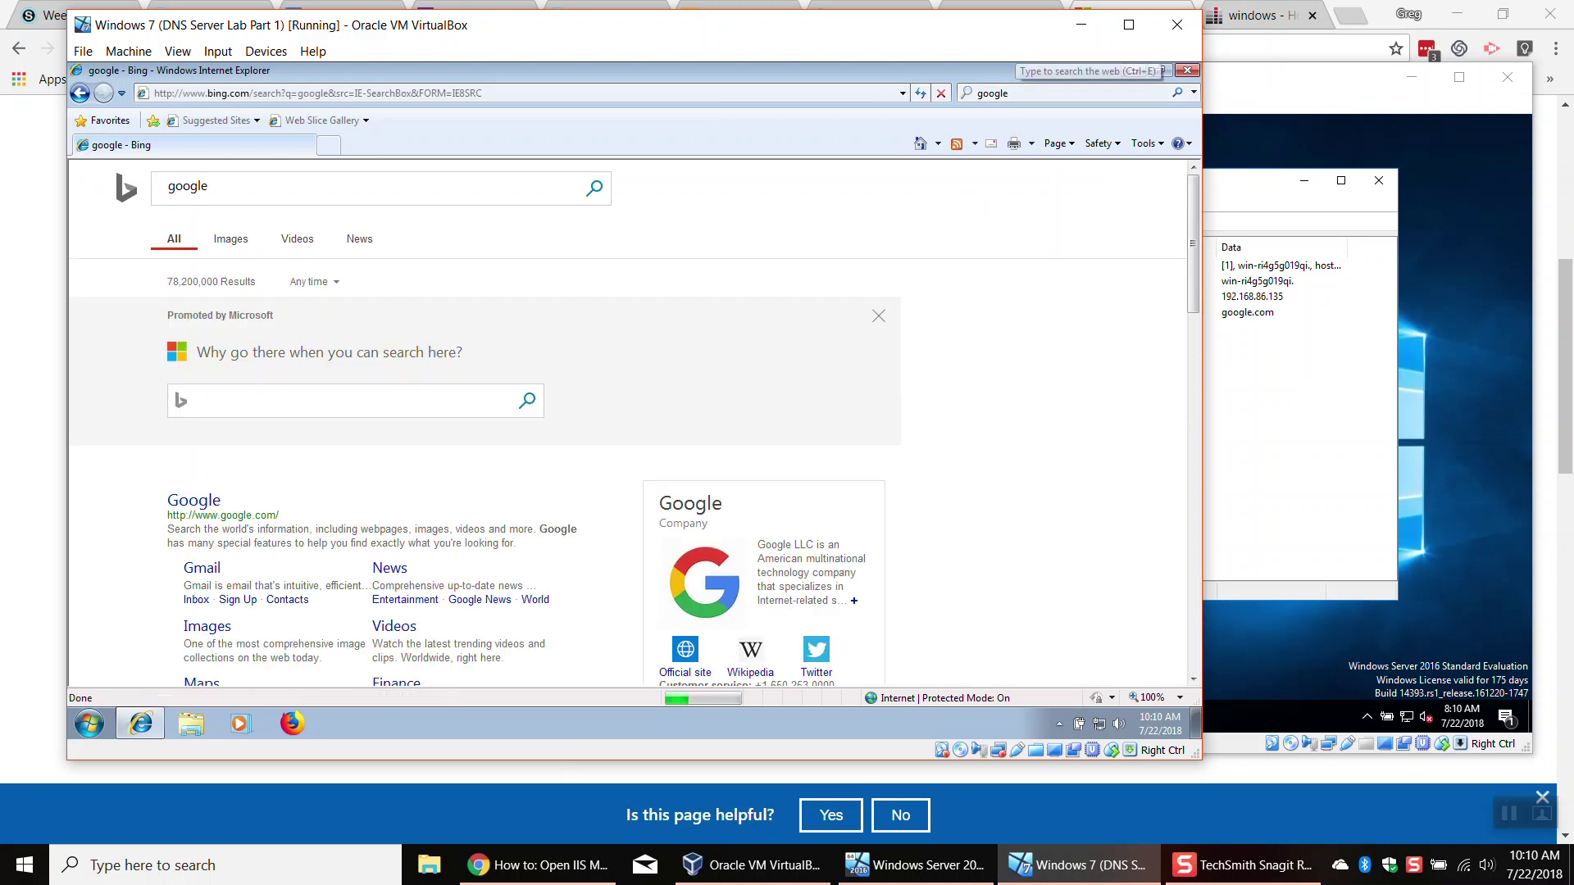
pyautogui.scroll(-2, 289, 481)
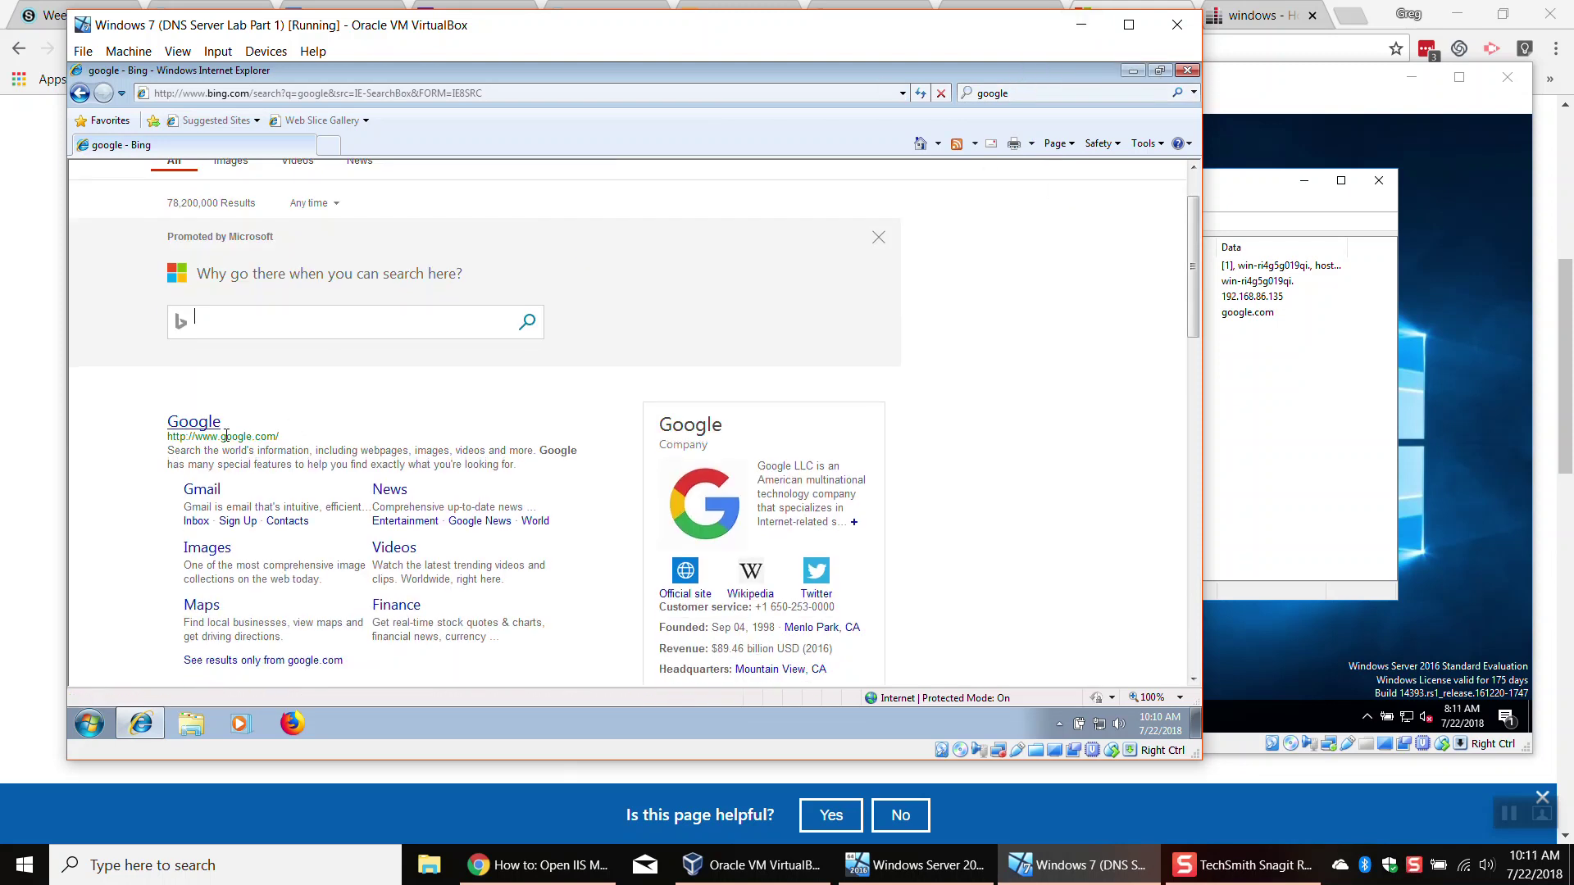
pyautogui.click(197, 431)
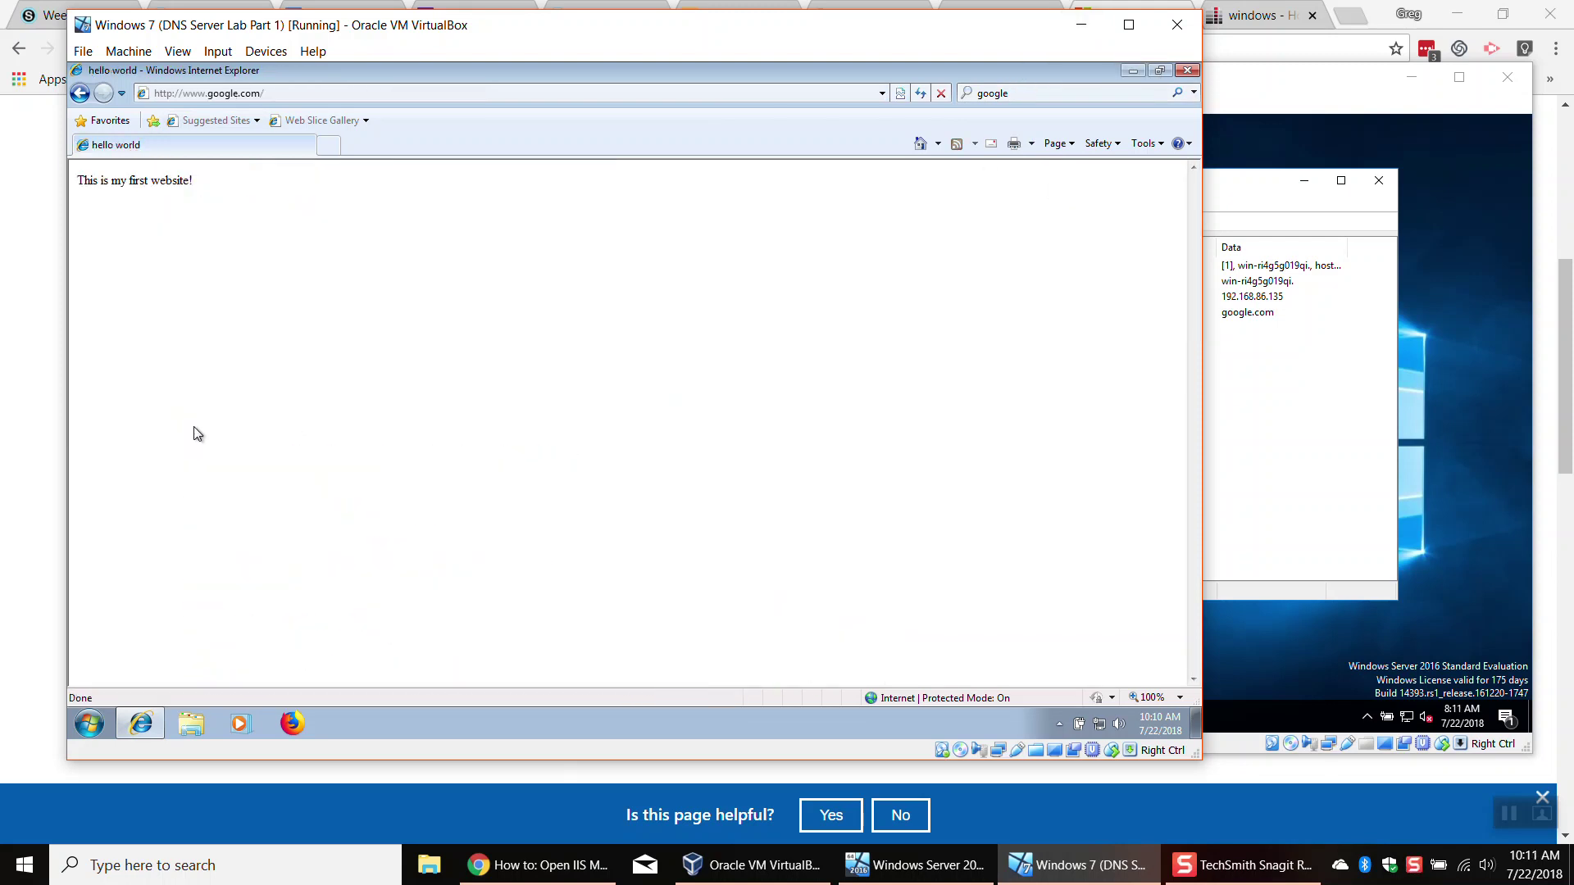
pyautogui.click(79, 94)
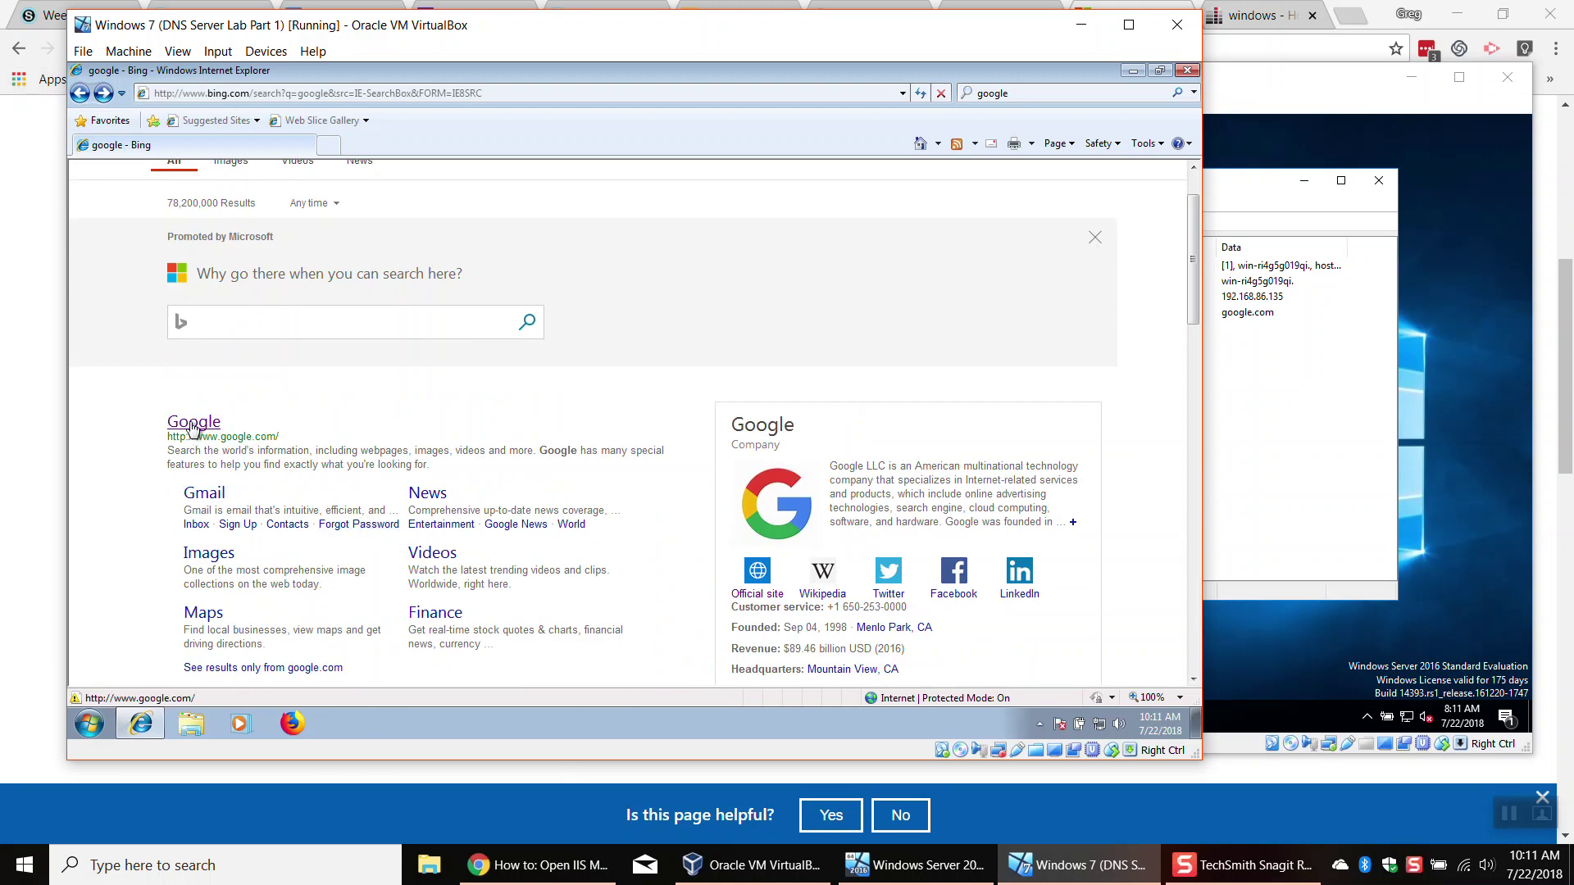
pyautogui.click(193, 425)
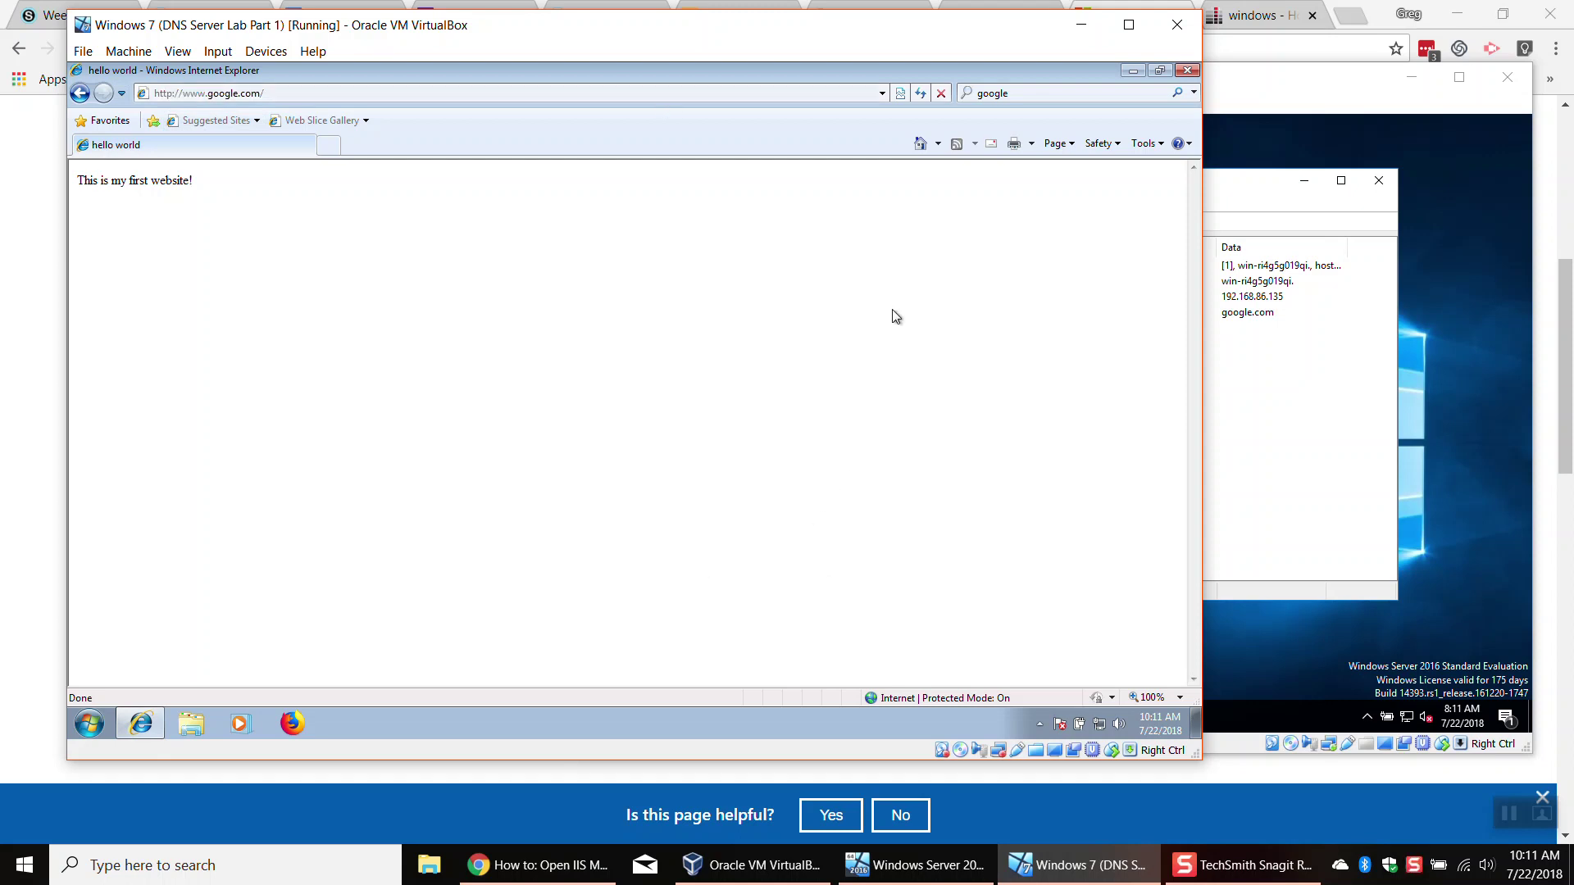
# Step: Open Control Panel's installed-programs list via a Start search for 'control', then close it and Internet Explorer
pyautogui.click(90, 727)
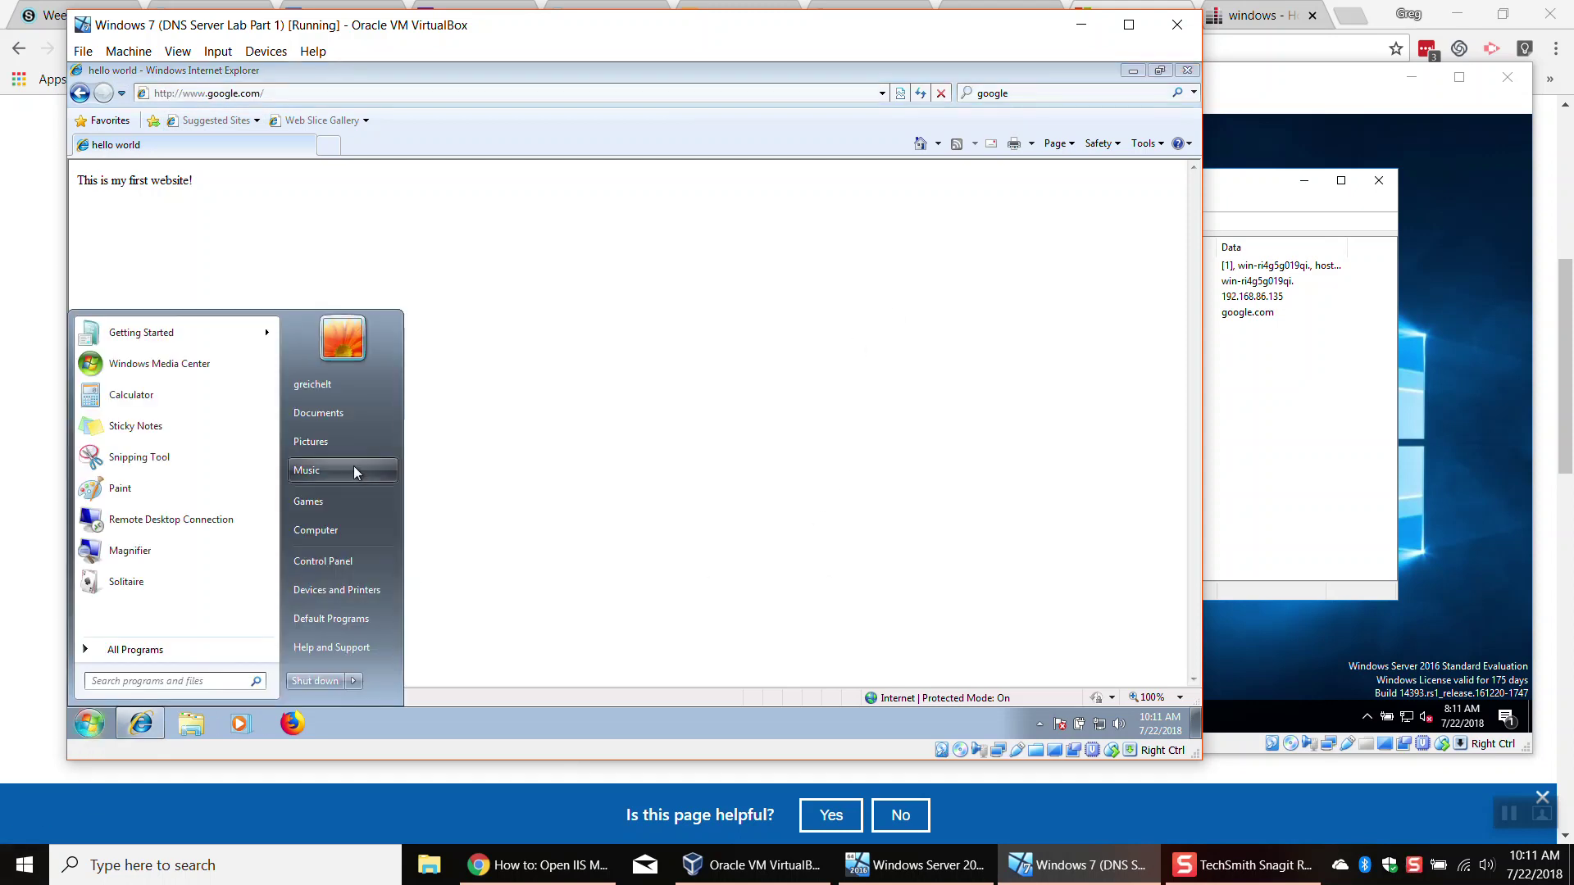
pyautogui.click(142, 641)
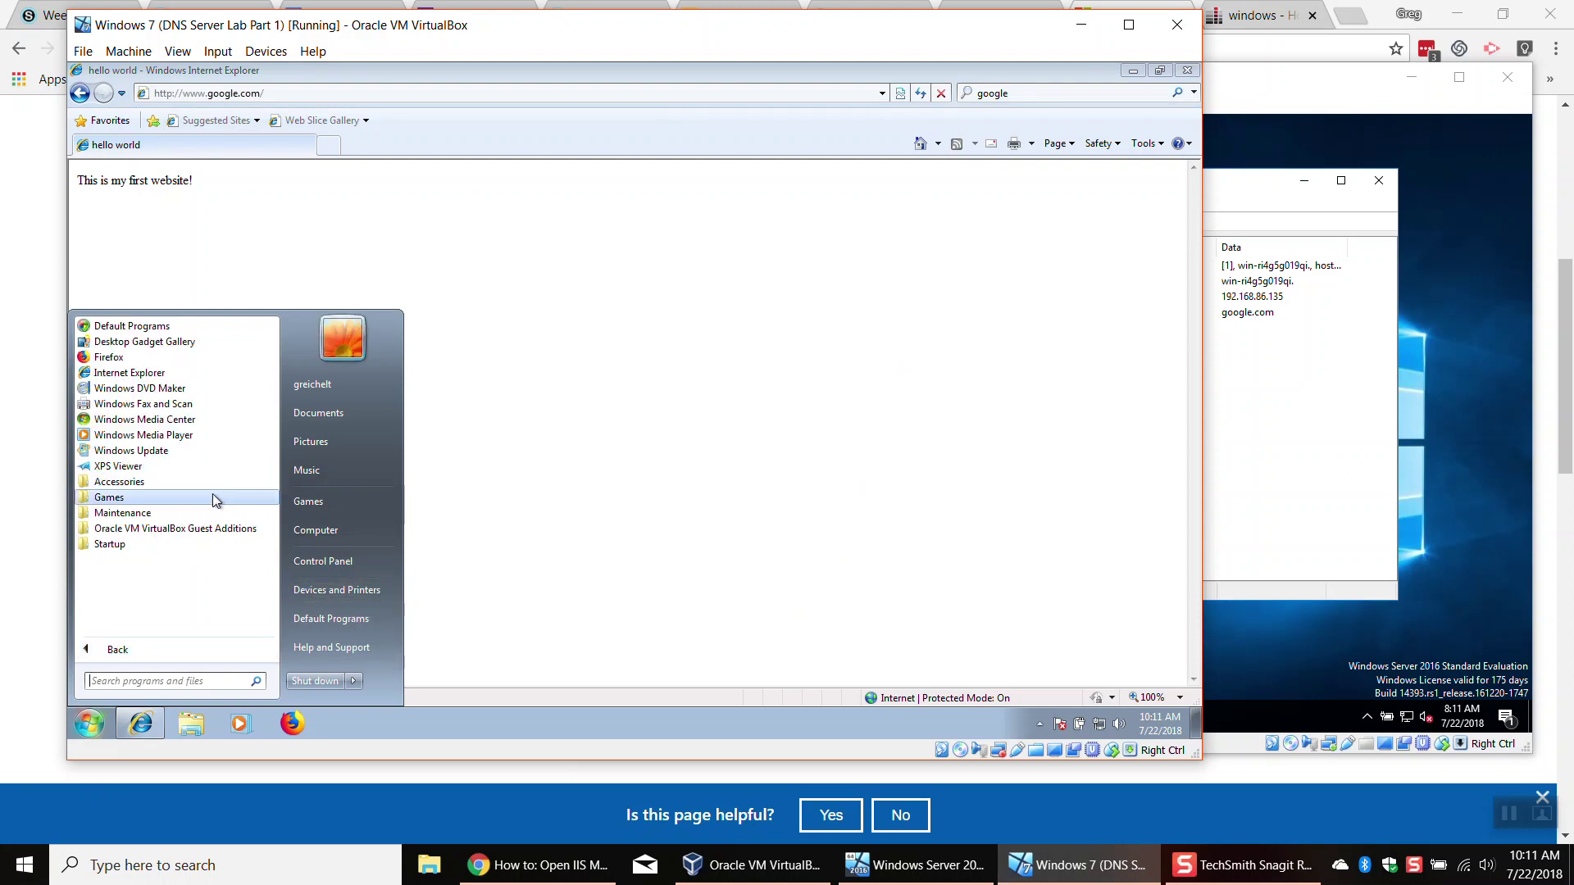
pyautogui.write('control')
pyautogui.press('Return')
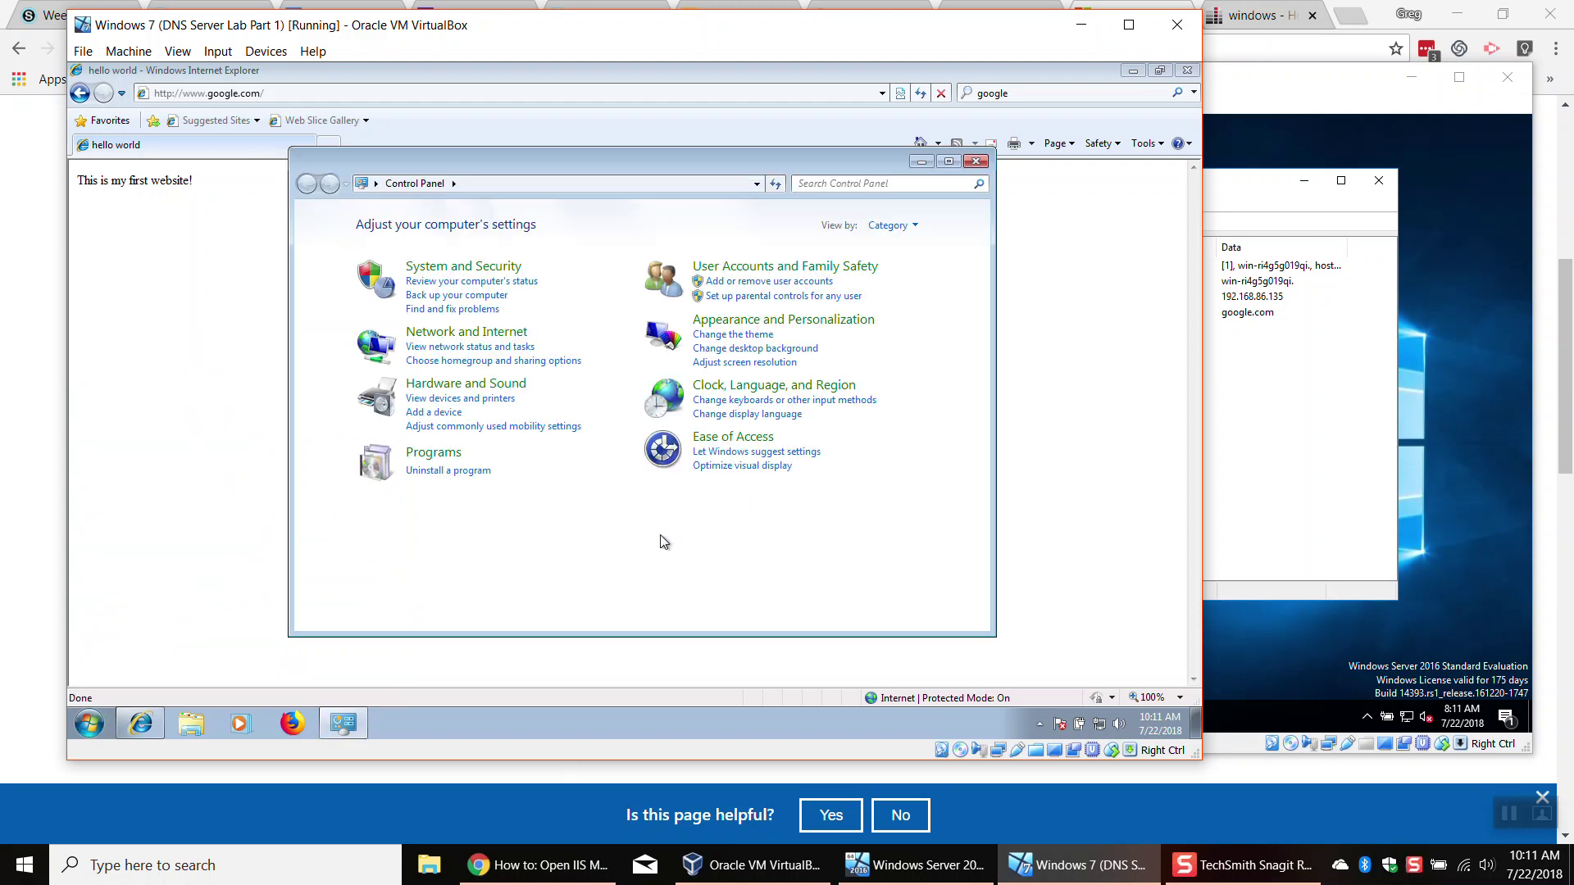
pyautogui.click(446, 471)
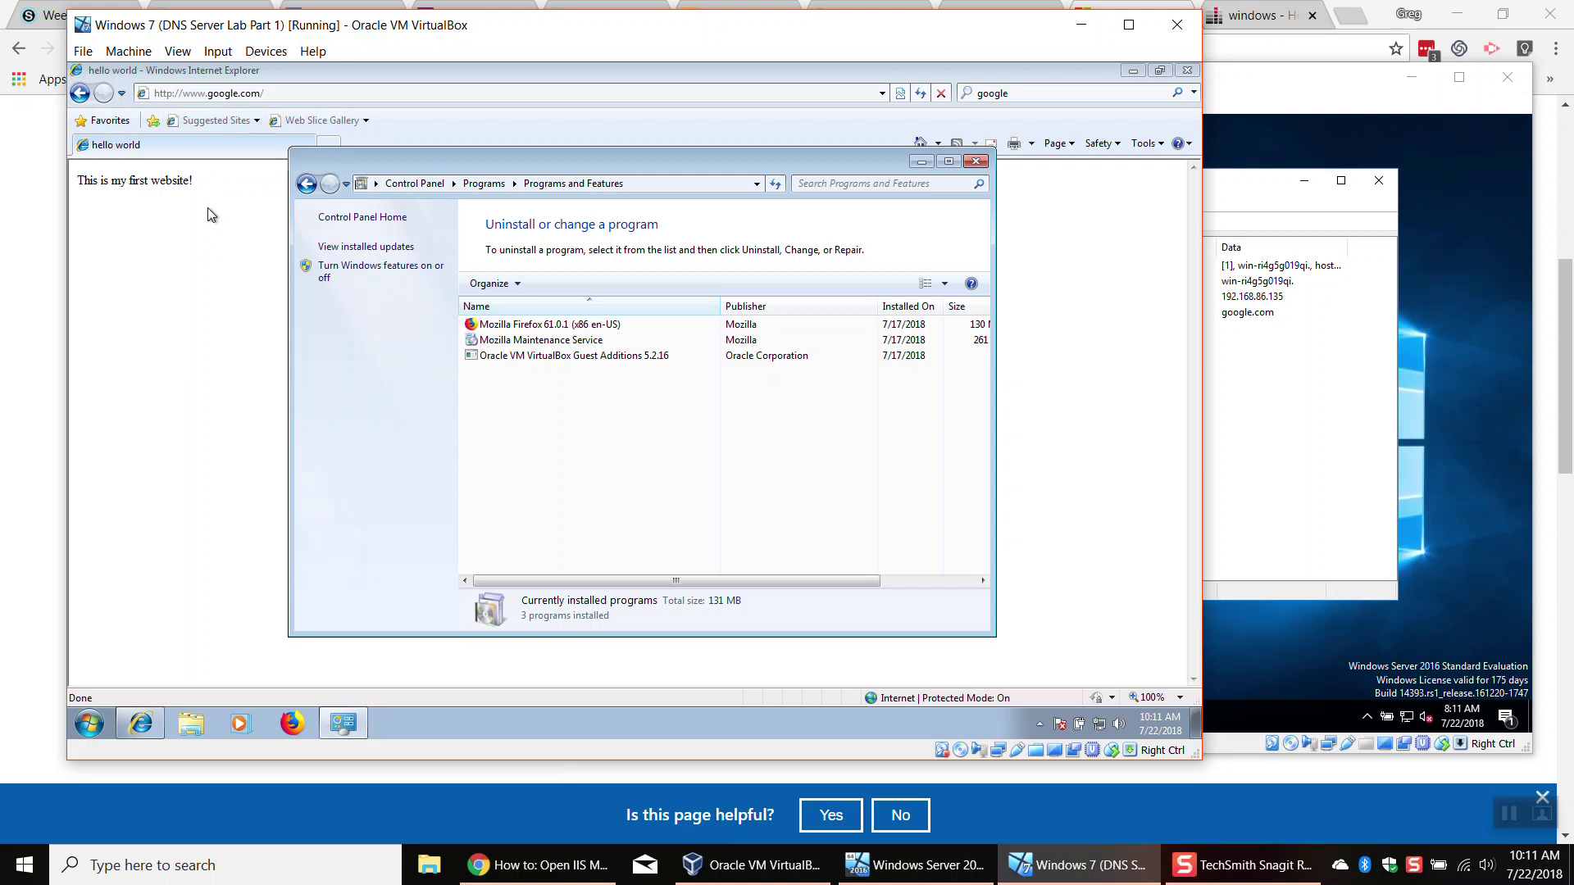
pyautogui.click(976, 161)
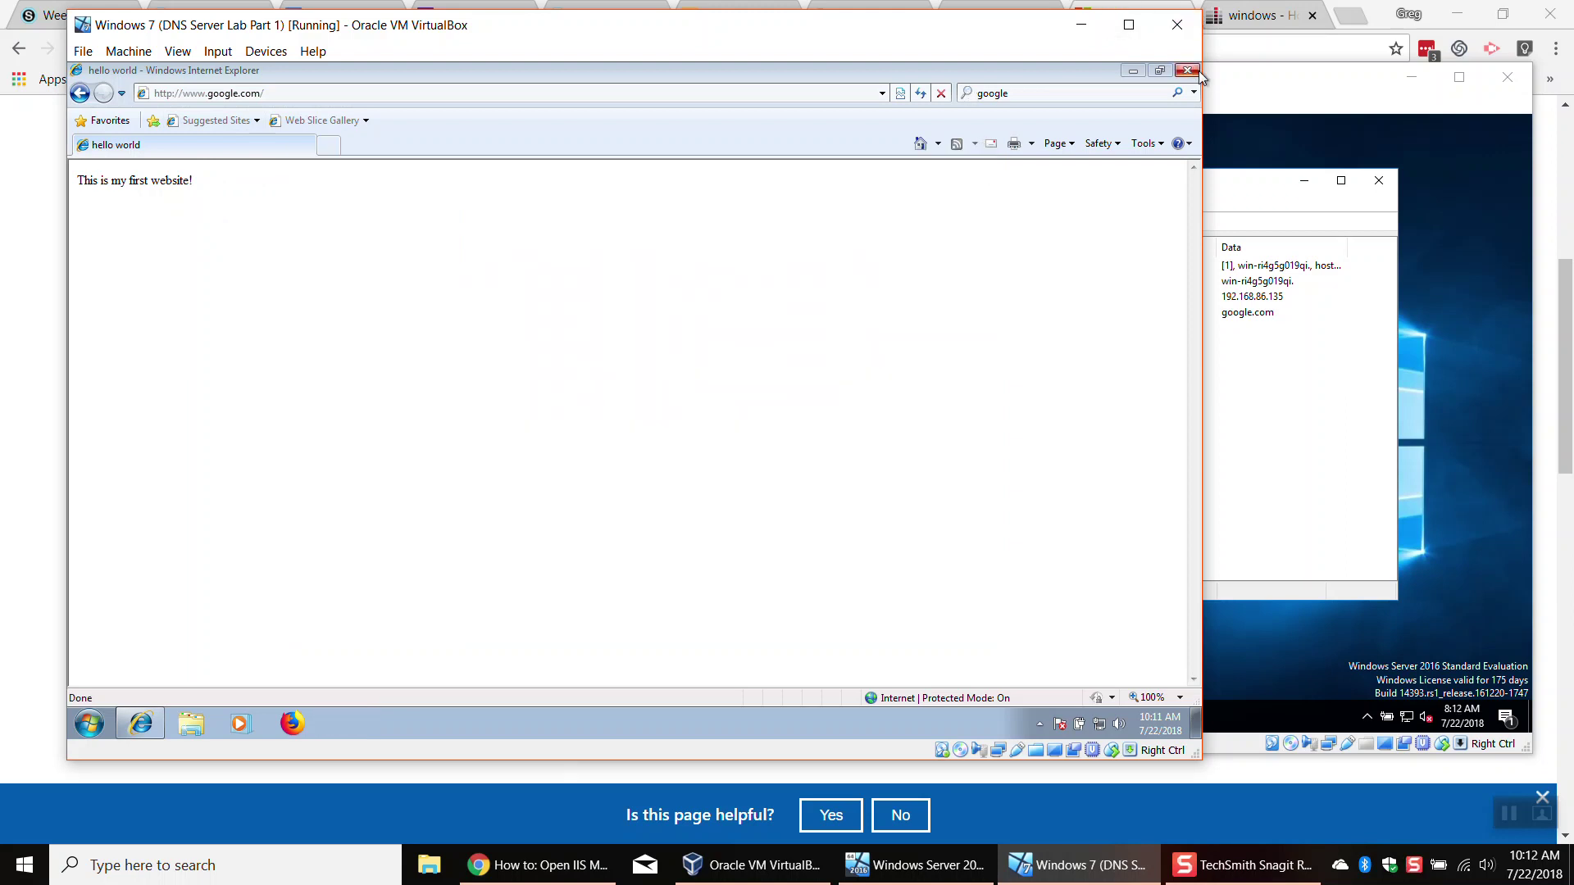
pyautogui.click(1187, 71)
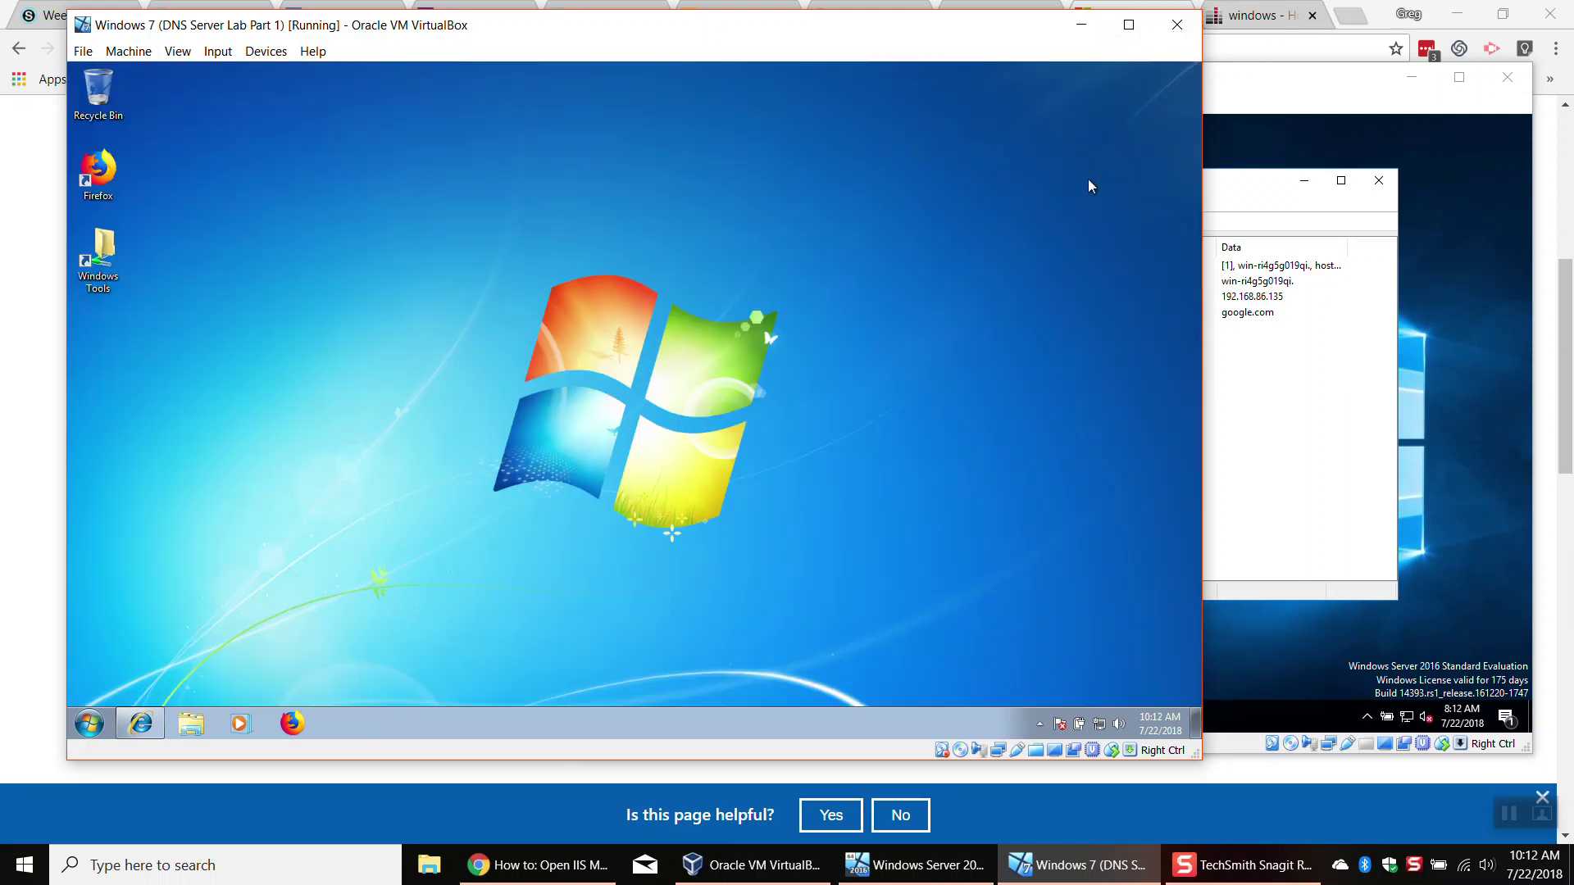
# Step: Check that Local Area Connection's IPv4 settings use 192.168.86.135 as preferred DNS, then close the dialogs
pyautogui.click(1102, 722)
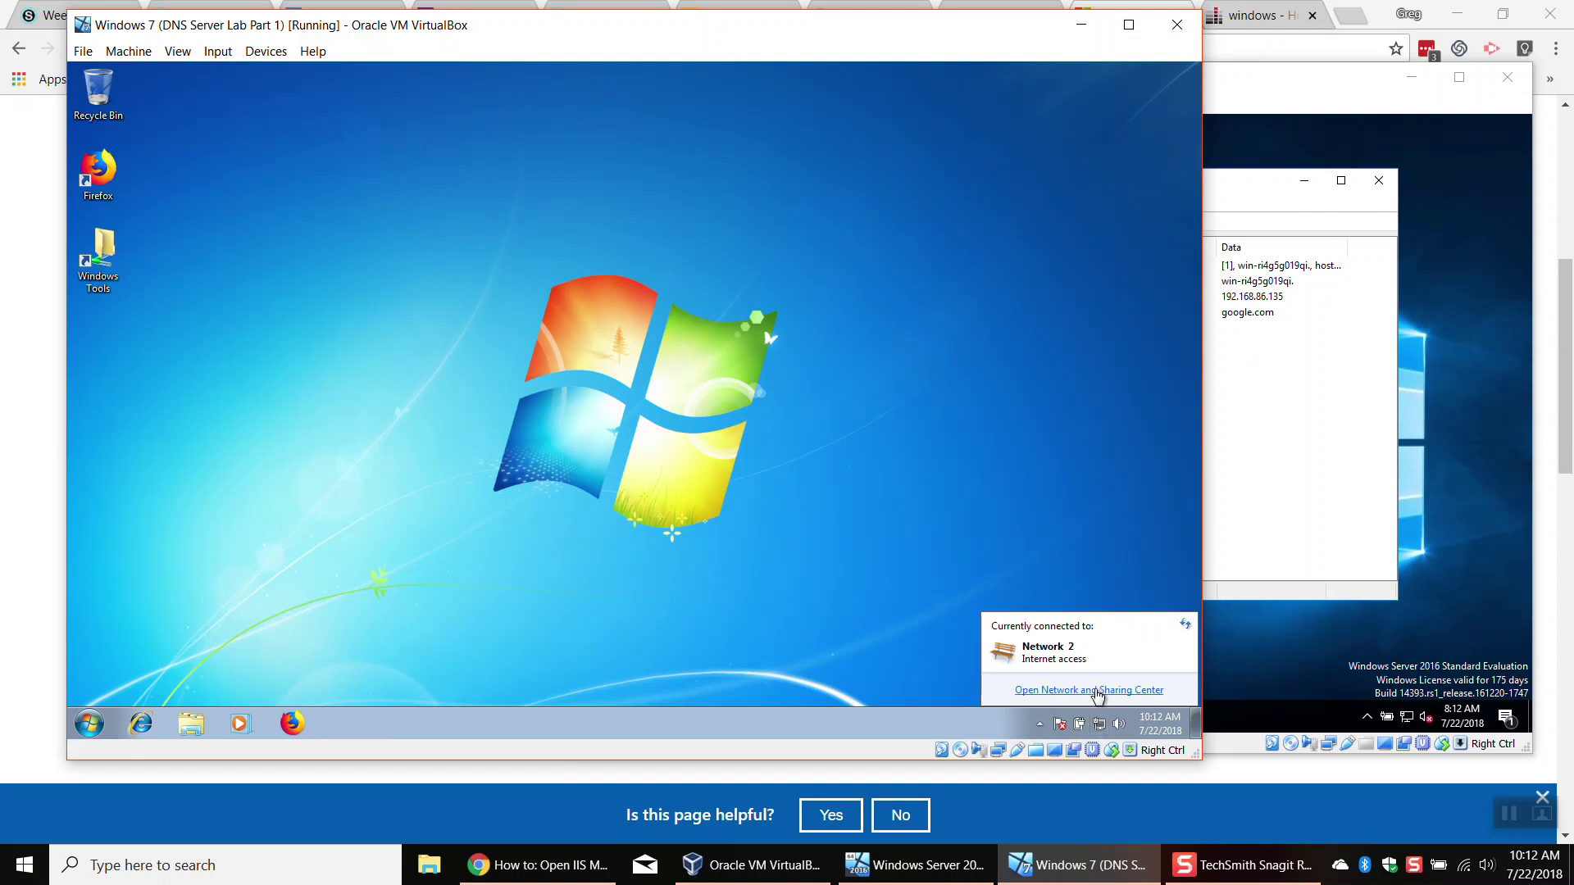
pyautogui.click(1097, 691)
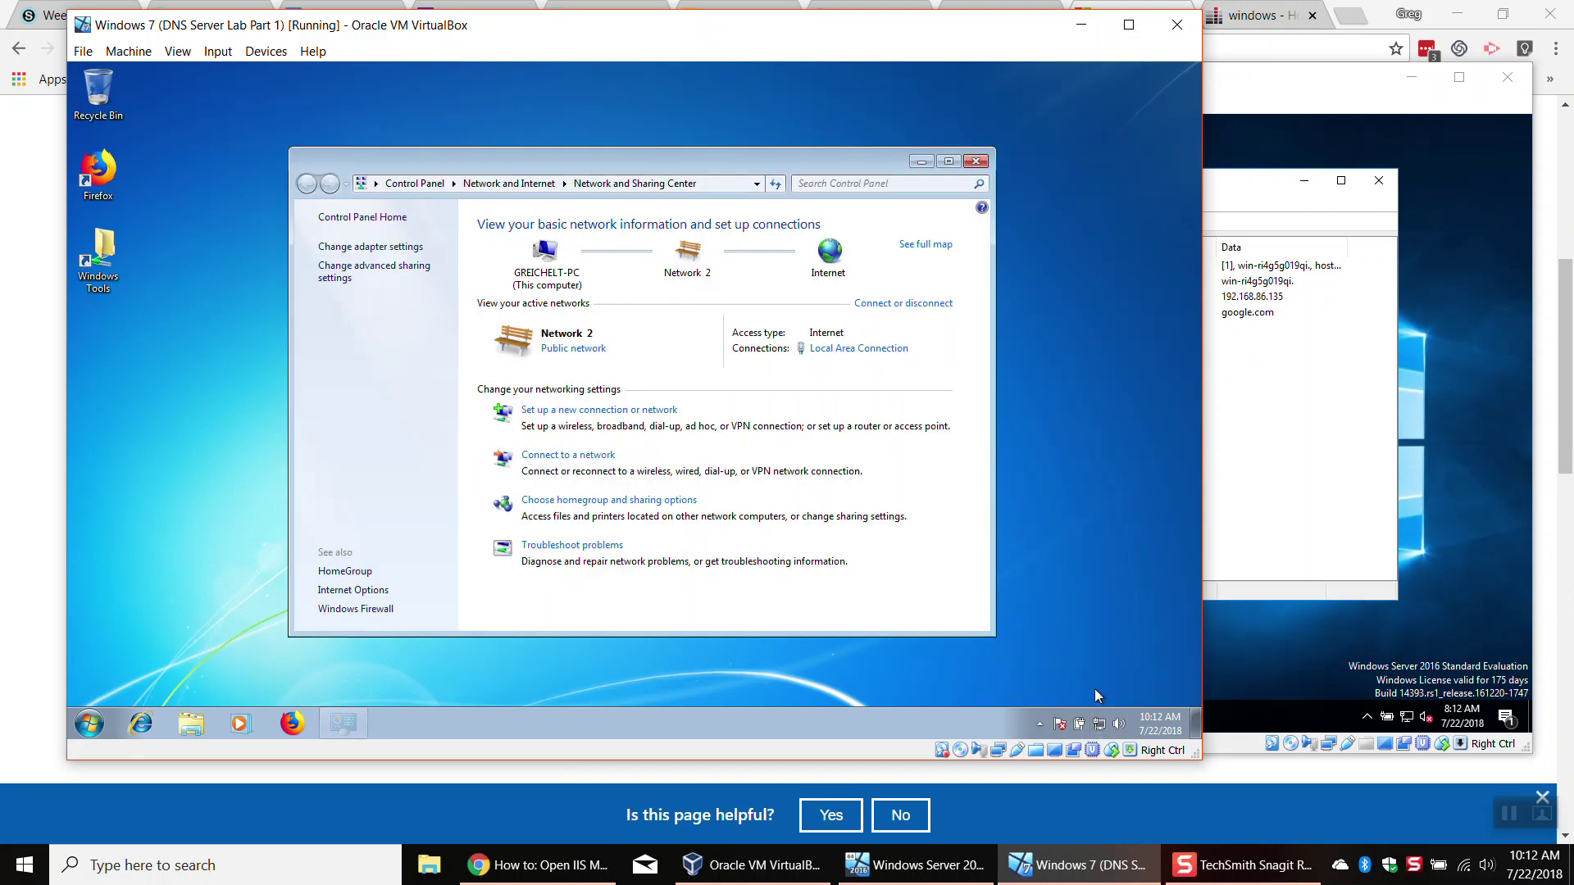
pyautogui.click(407, 250)
pyautogui.click(405, 250)
pyautogui.rightClick(399, 255)
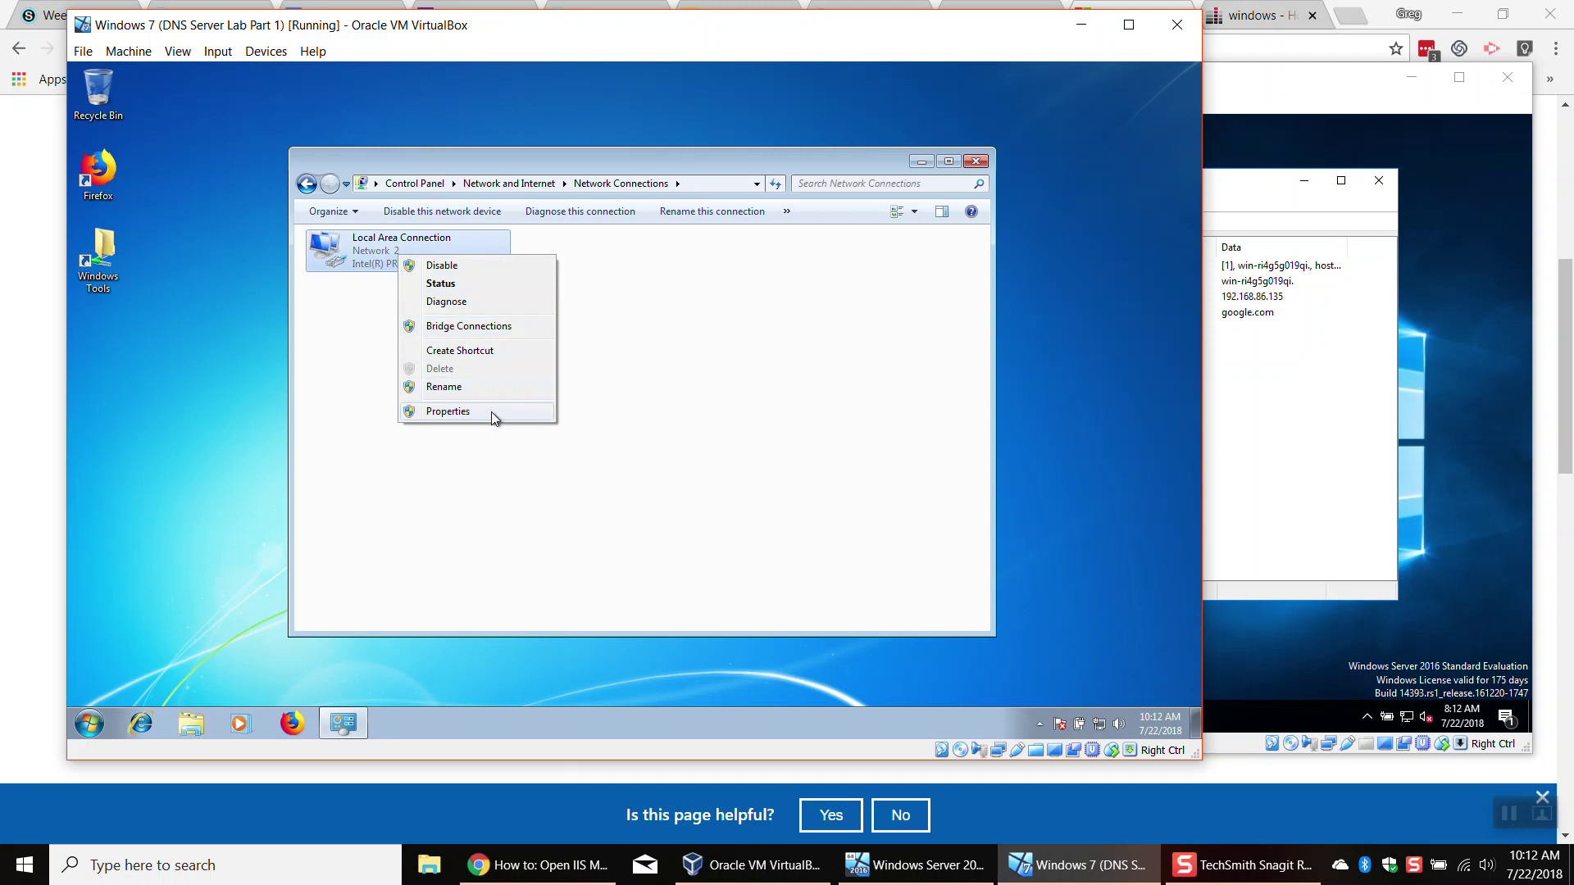
pyautogui.click(490, 412)
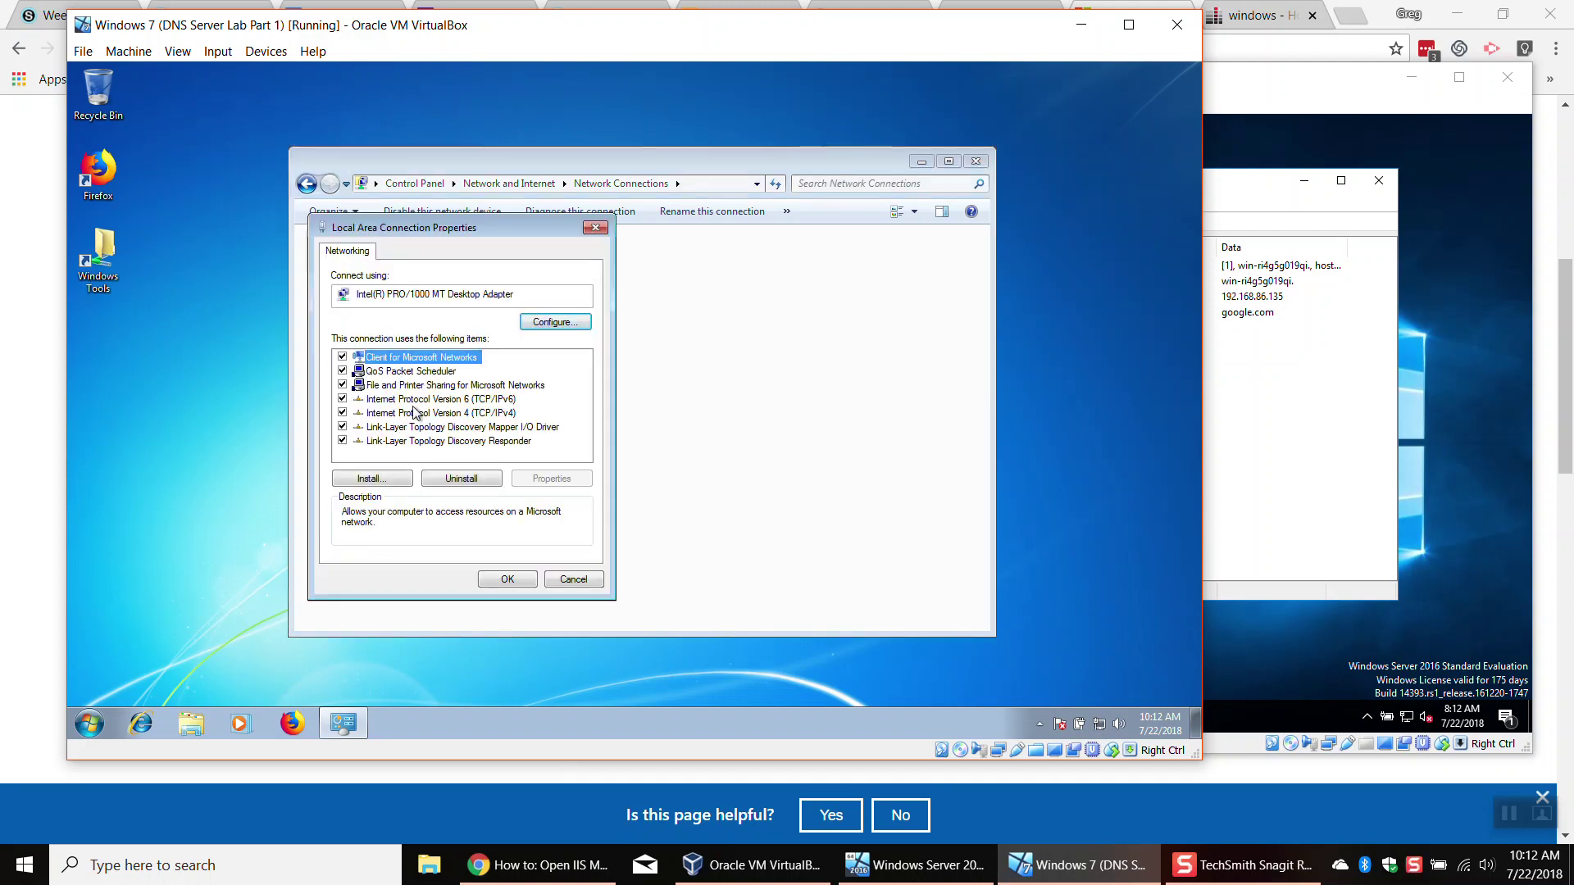
pyautogui.click(416, 413)
pyautogui.click(552, 479)
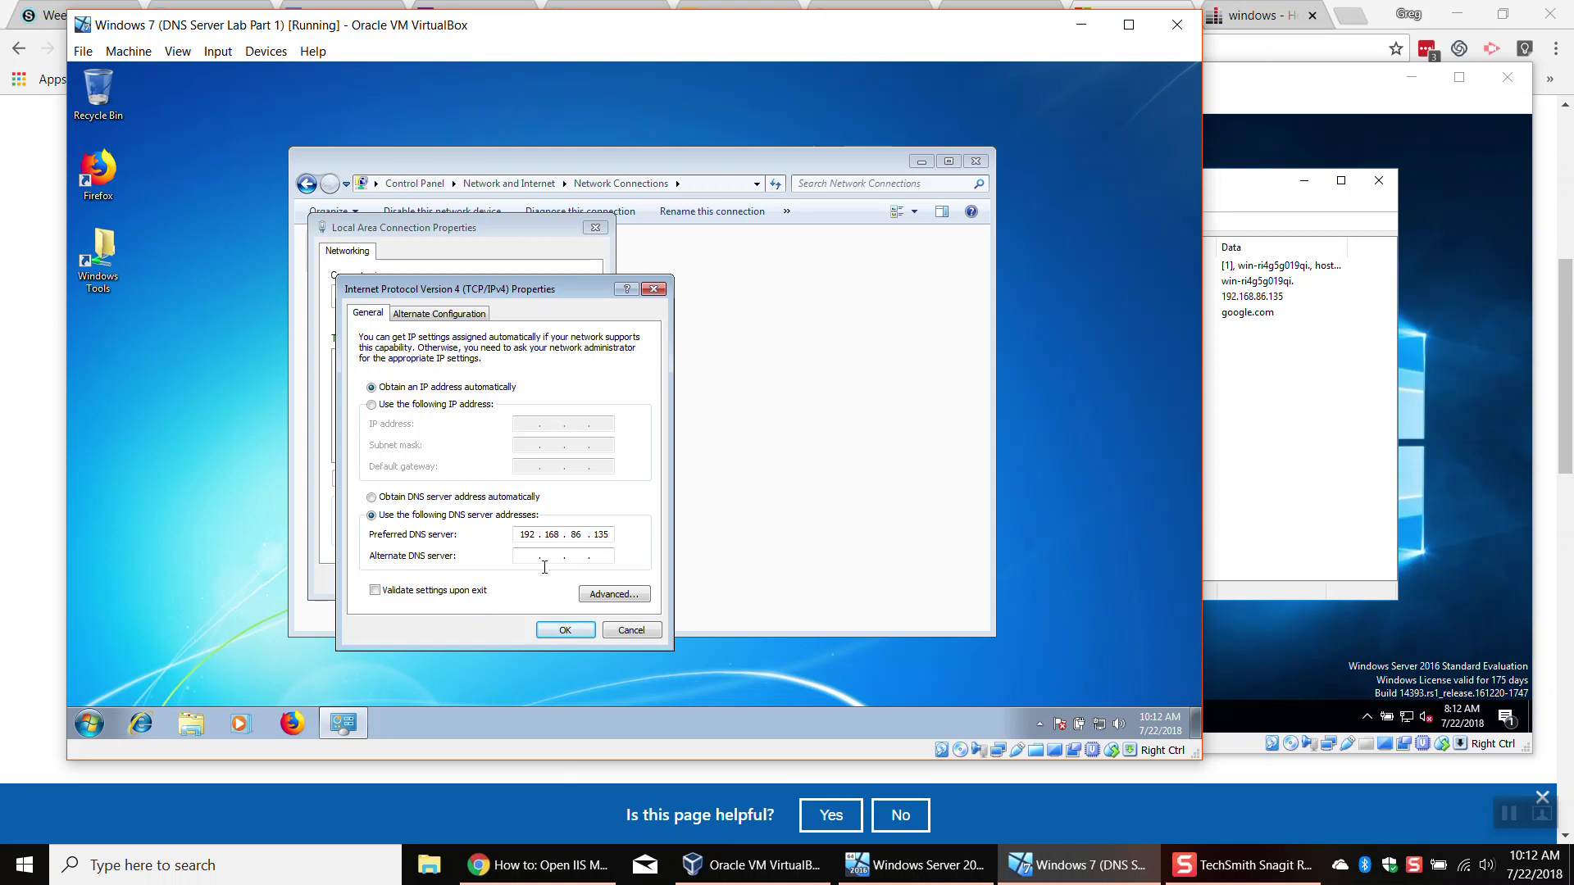
pyautogui.click(570, 631)
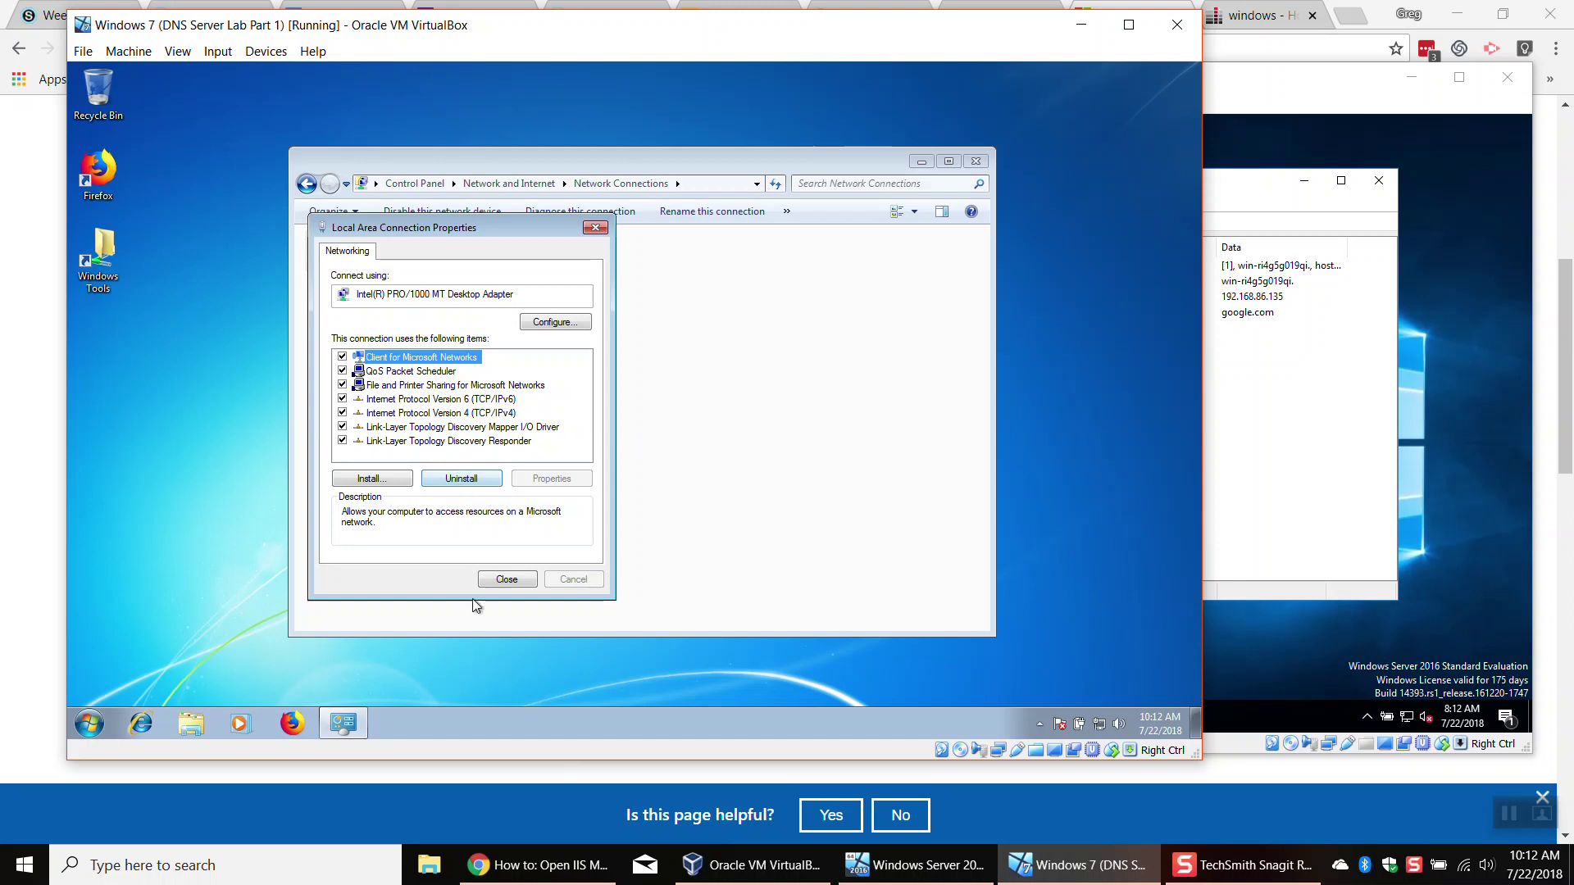
pyautogui.click(507, 579)
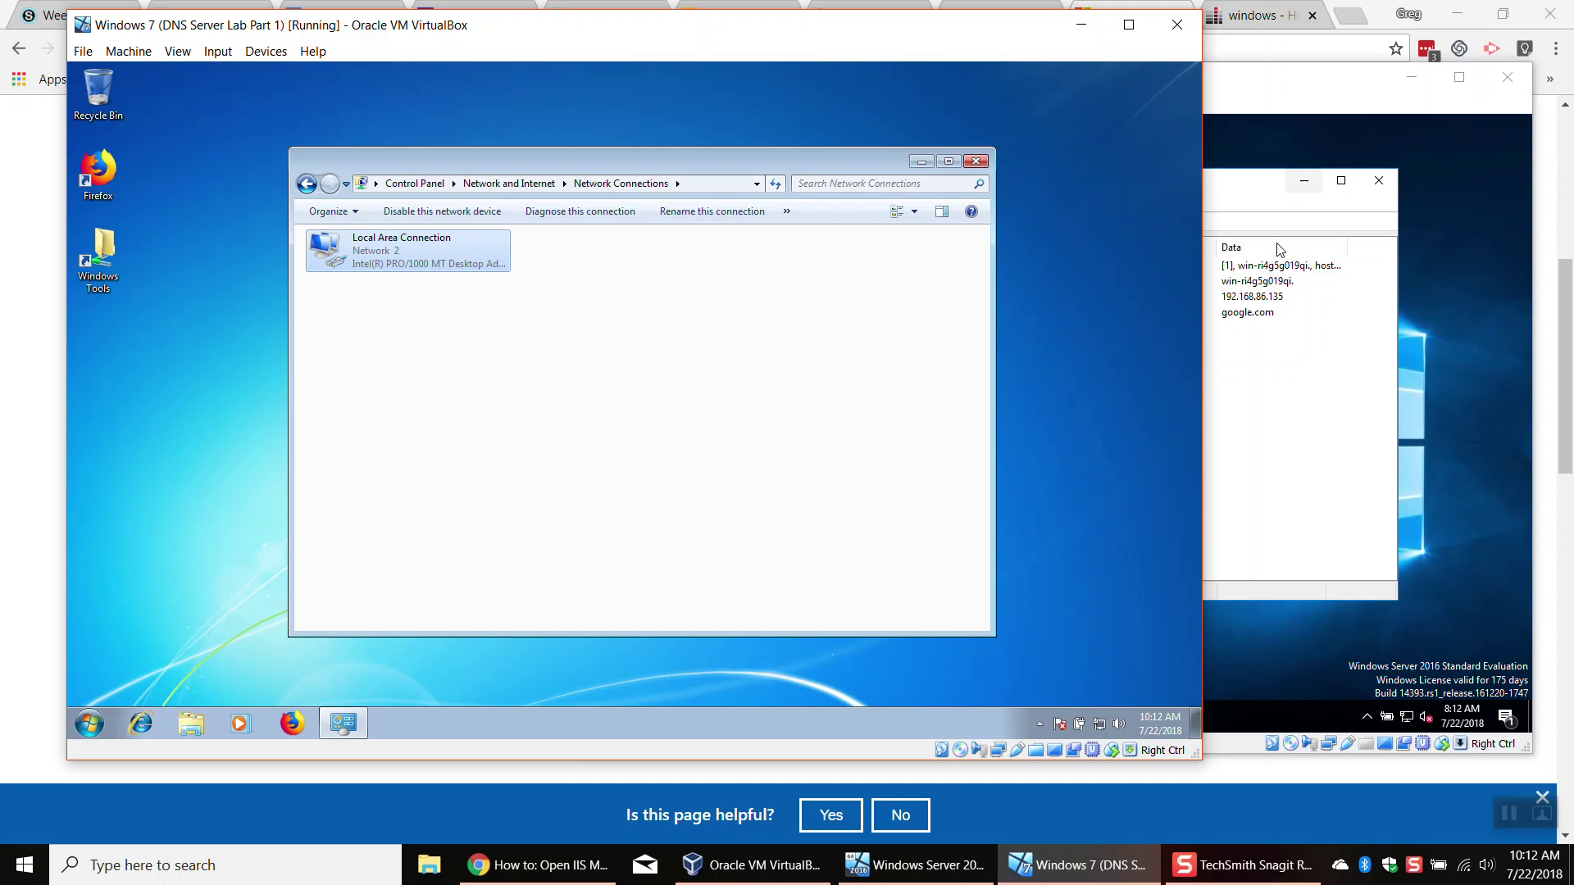
pyautogui.click(1293, 328)
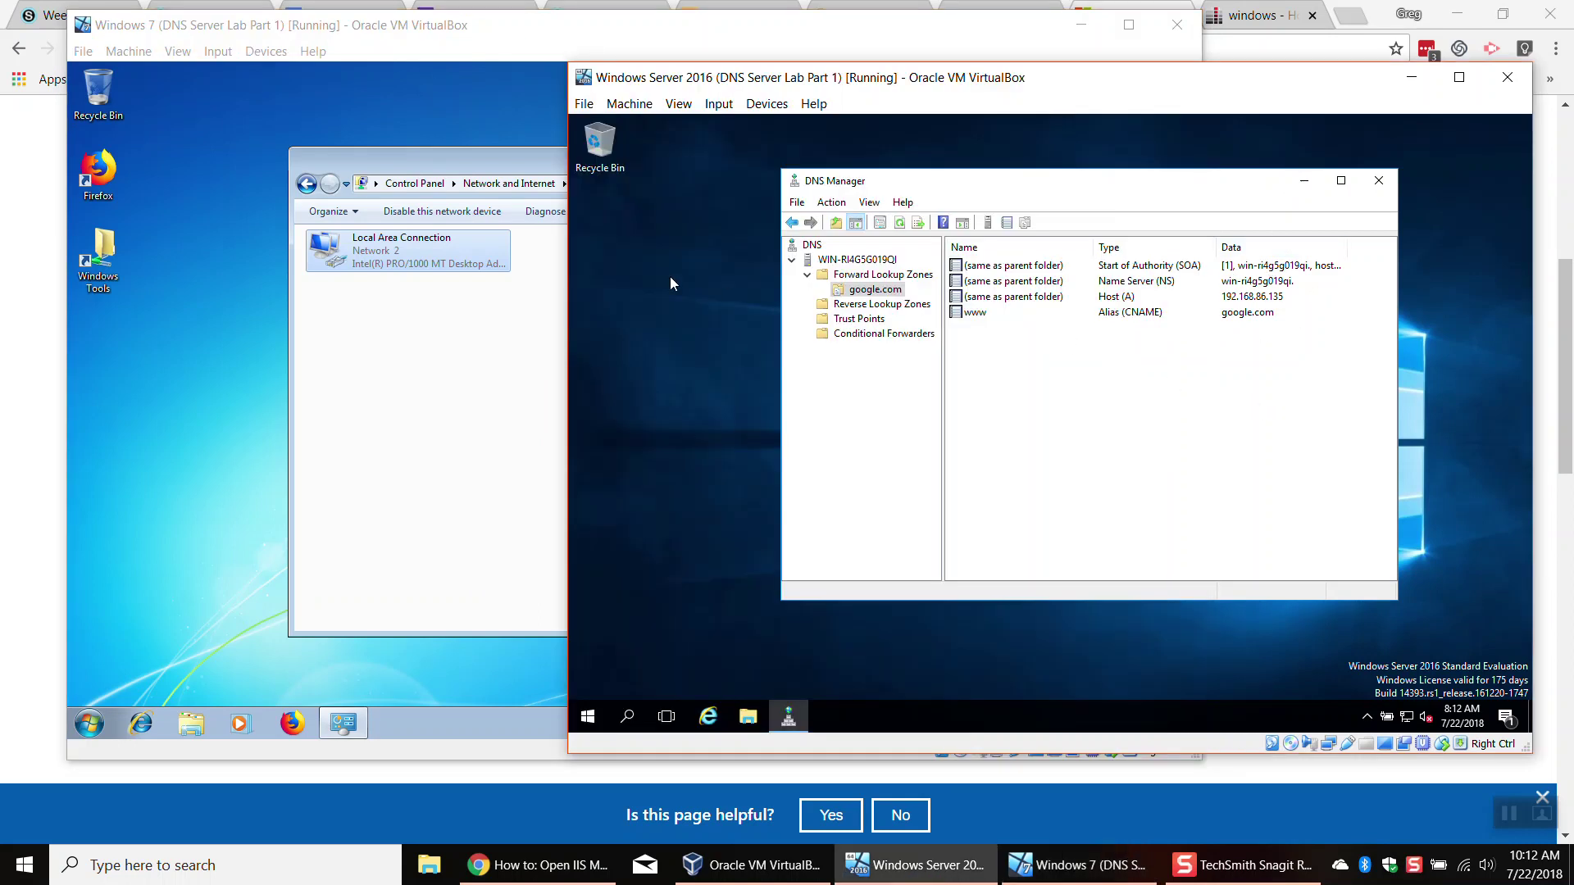
pyautogui.click(527, 66)
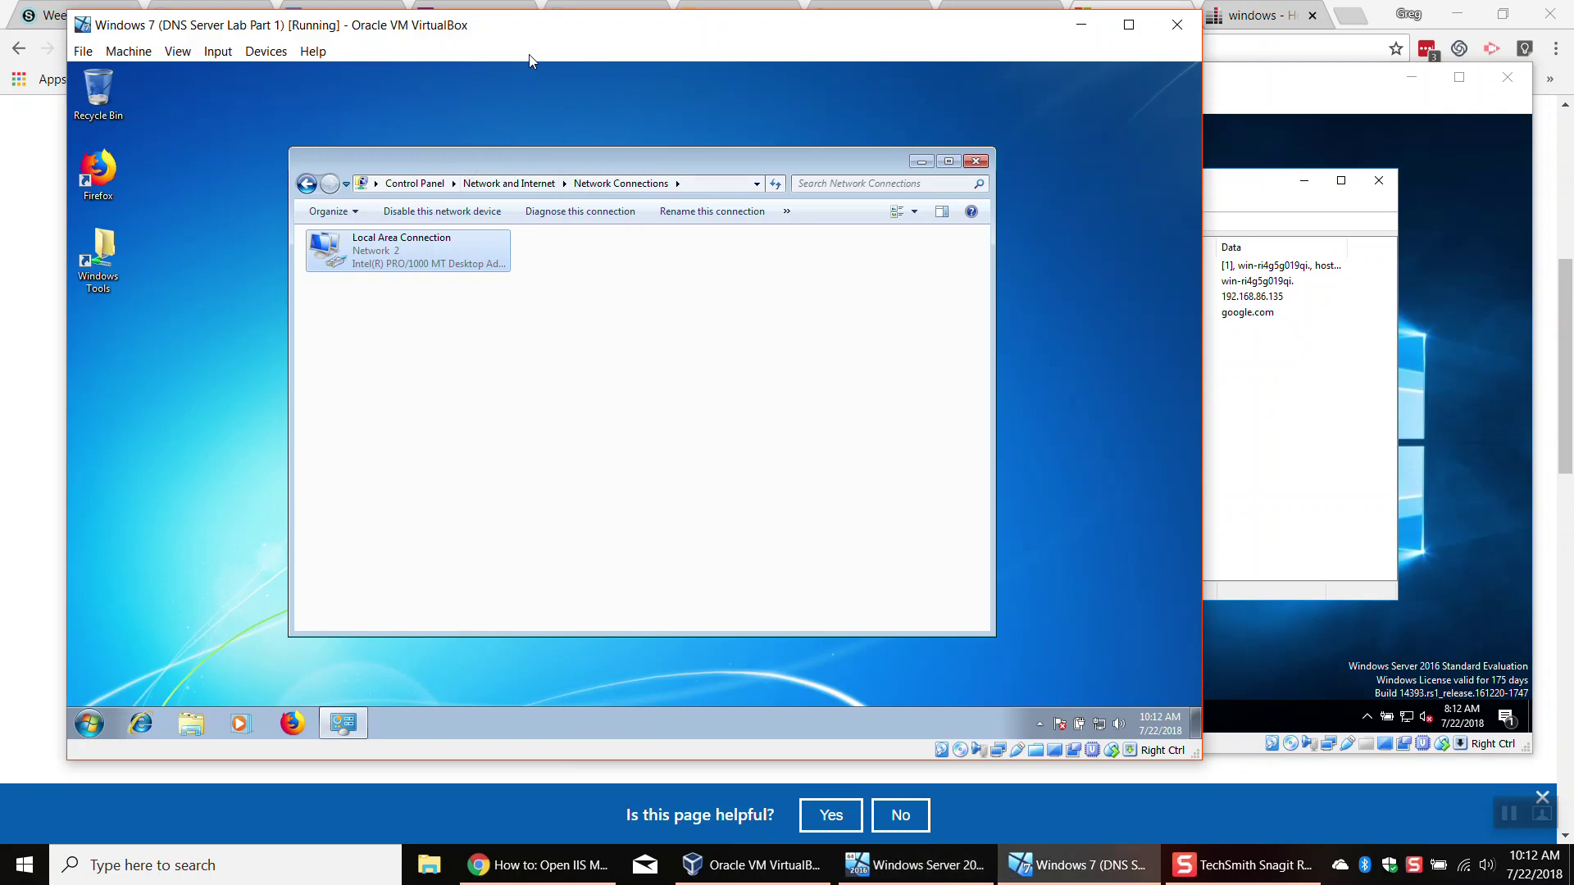